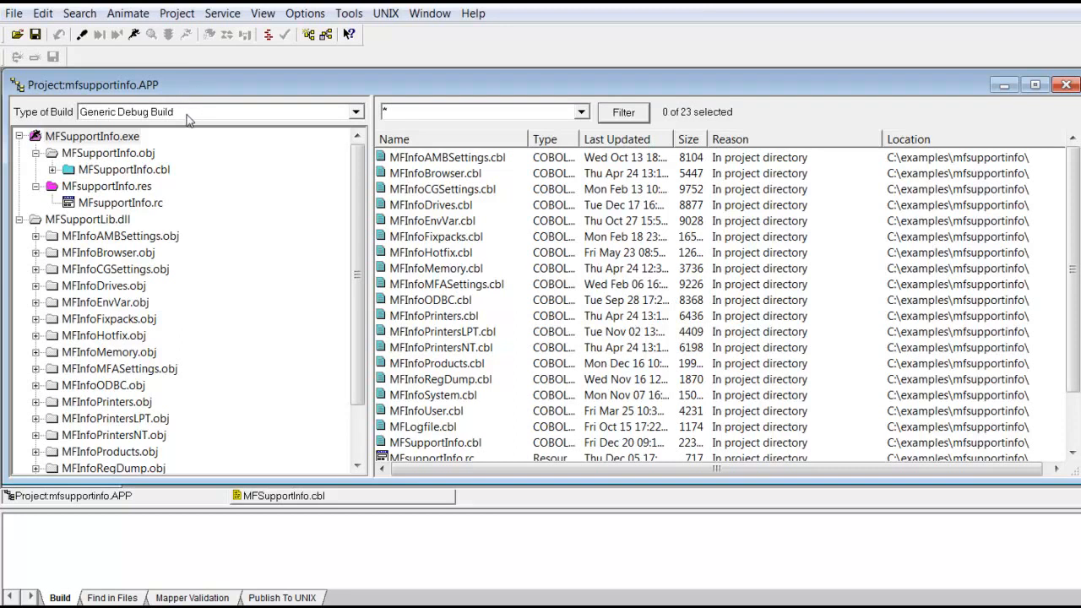
Examine the project tree's components: MFSupportInfo.exe with its COBOL source and resource file, and the objects under MFSupportLib.dll
{"action": "left_click", "coordinate": [106, 138]}
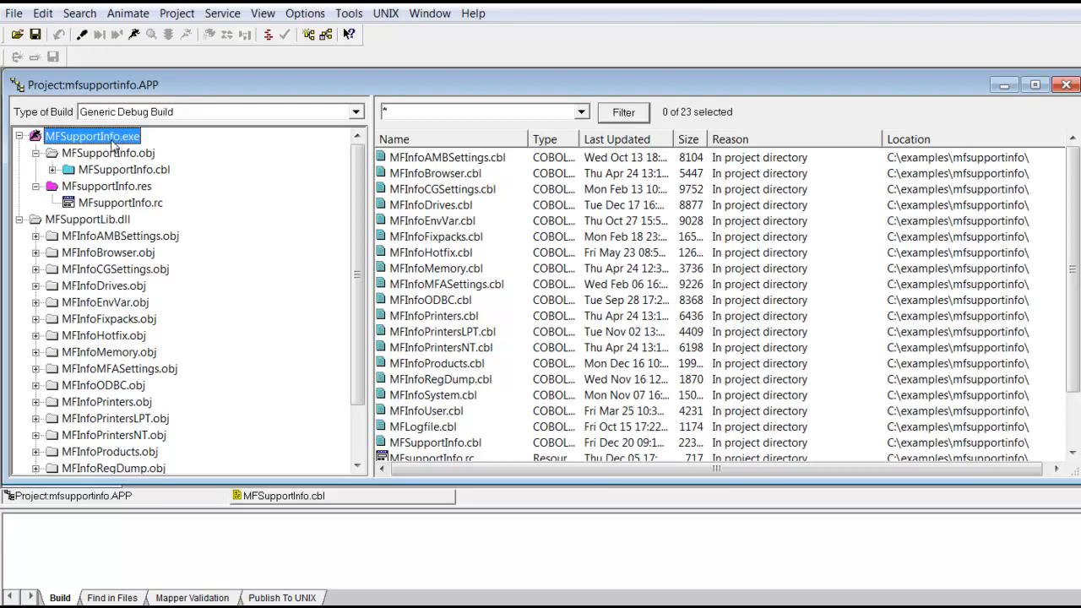
{"action": "left_click", "coordinate": [118, 171]}
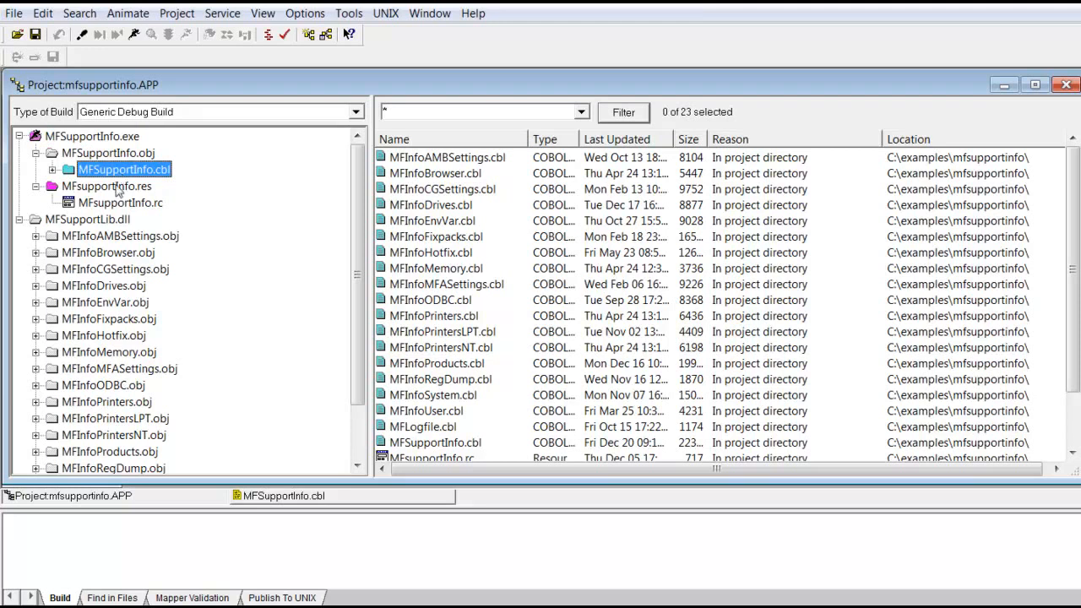
{"action": "left_click", "coordinate": [119, 189]}
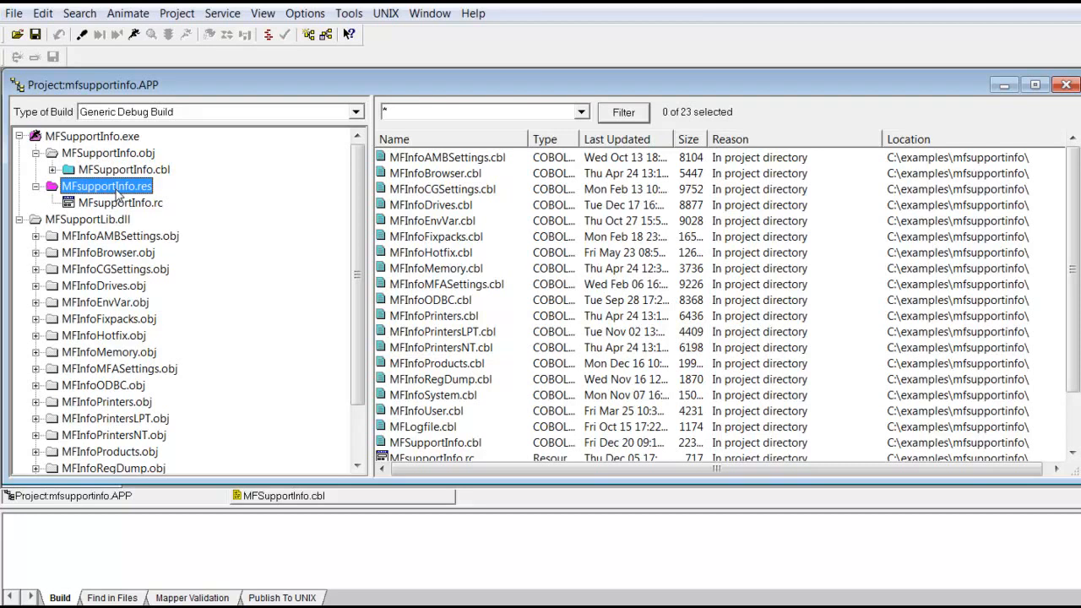
{"action": "left_click", "coordinate": [107, 220]}
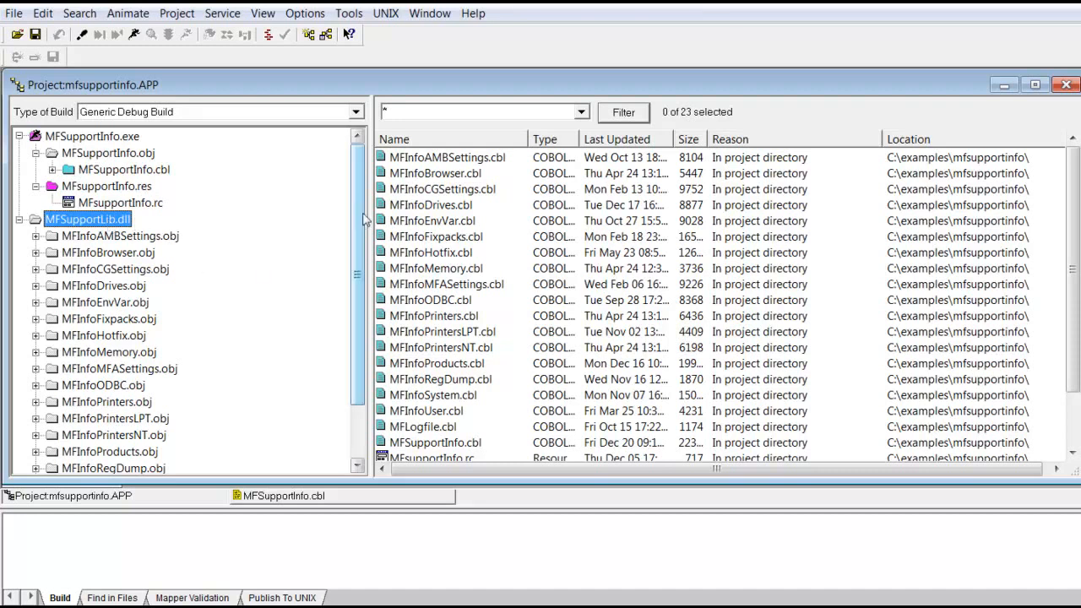
{"action": "left_click_drag", "start_coordinate": [357, 209], "coordinate": [362, 287]}
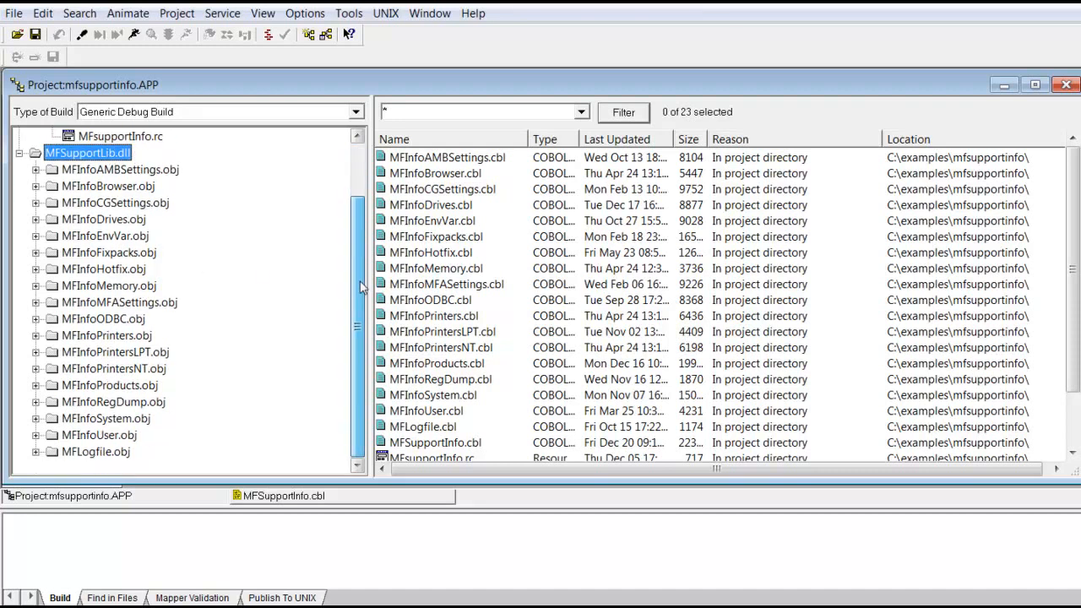
{"action": "left_click_drag", "start_coordinate": [361, 288], "coordinate": [358, 175]}
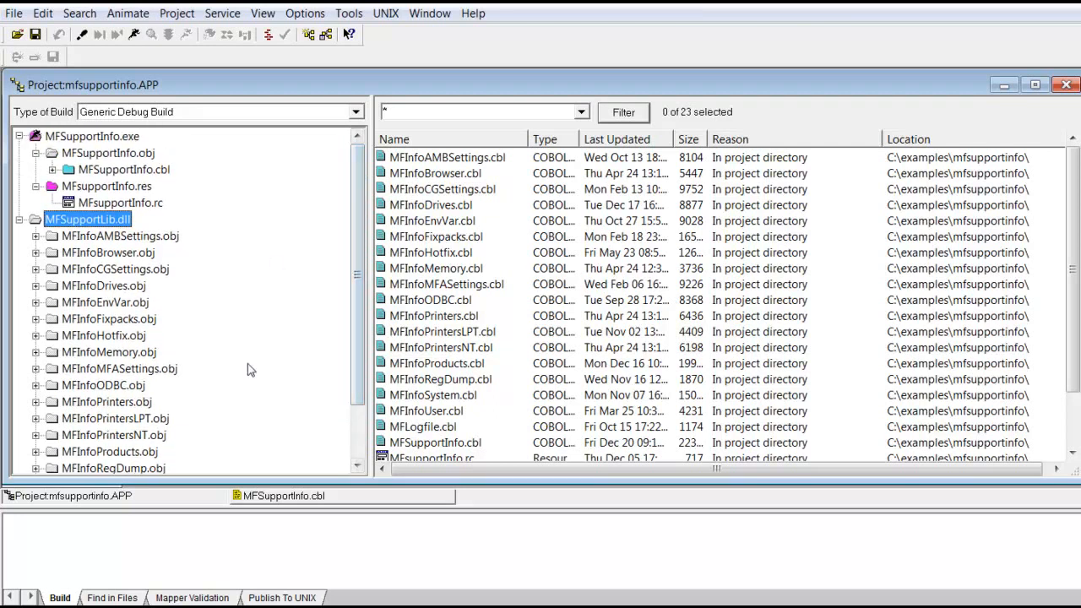
View the statement setting proc-pointer to entry "mfsupportlib" in MFSupportInfo.cbl and close the source file
{"action": "left_click", "coordinate": [292, 498]}
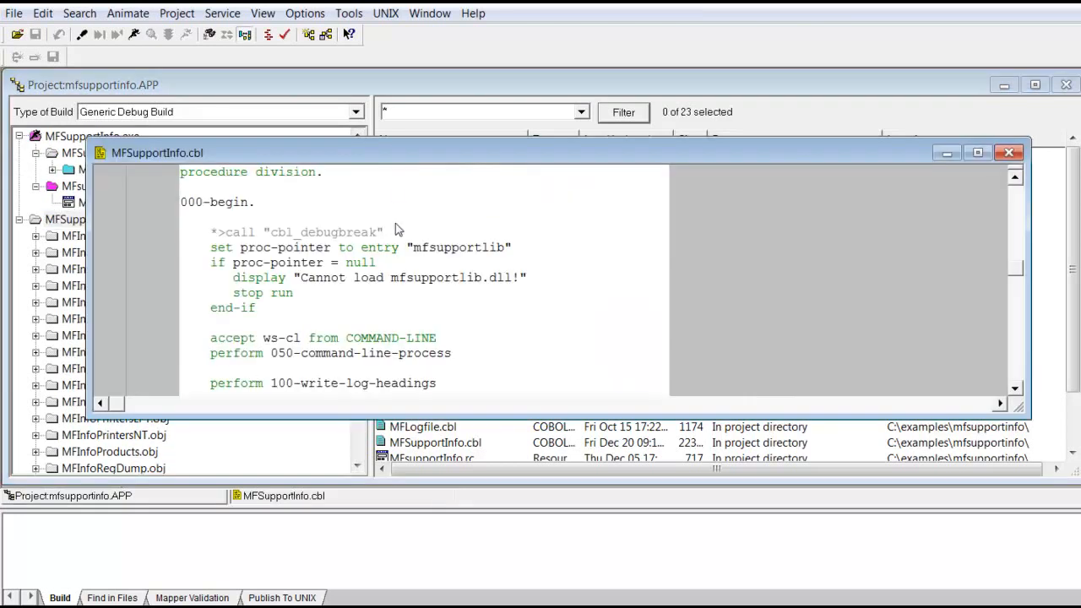
{"action": "left_click_drag", "start_coordinate": [205, 255], "coordinate": [562, 253]}
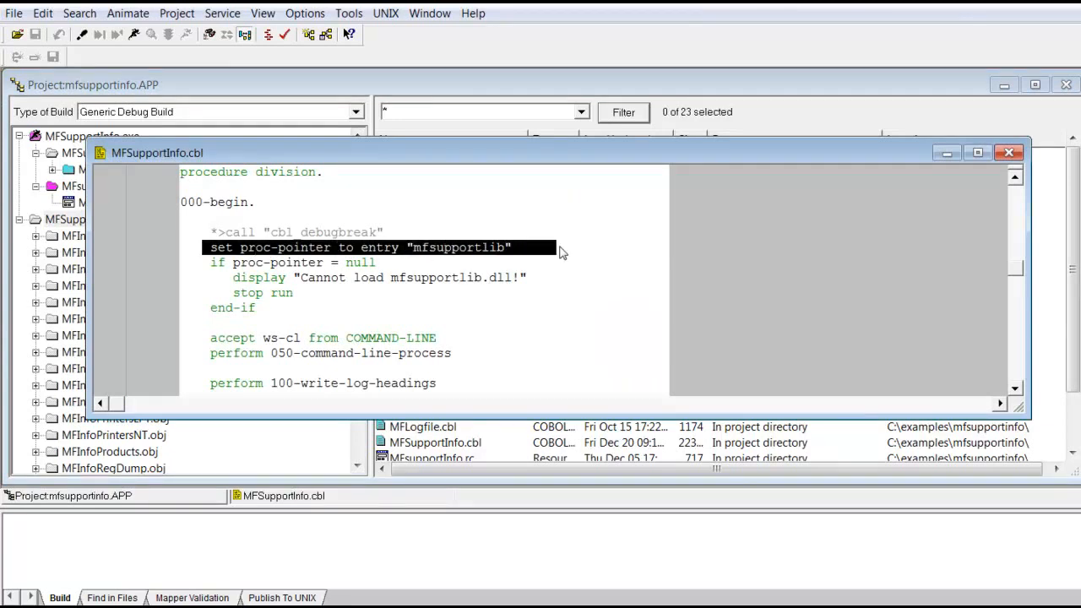
{"action": "left_click", "coordinate": [576, 252]}
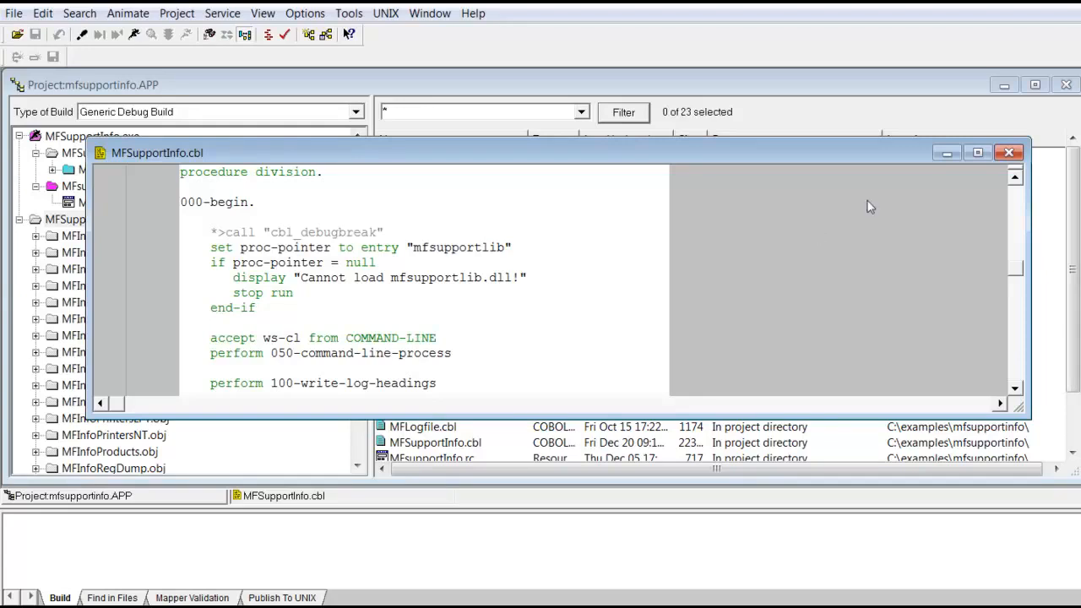
{"action": "left_click", "coordinate": [1008, 153]}
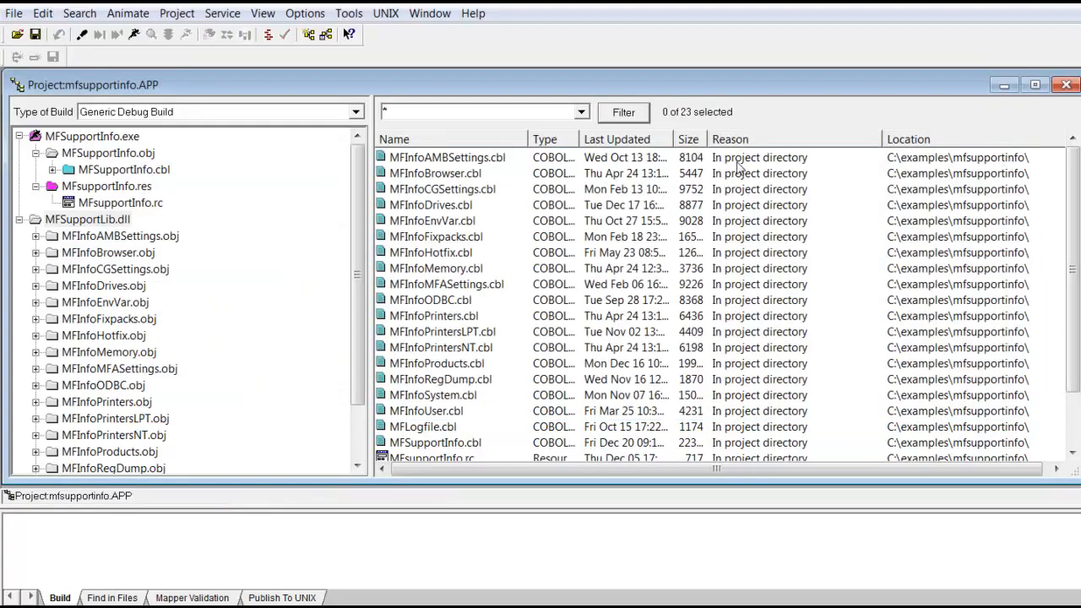
Open the project's properties and review the project directives
{"action": "left_click", "coordinate": [176, 12]}
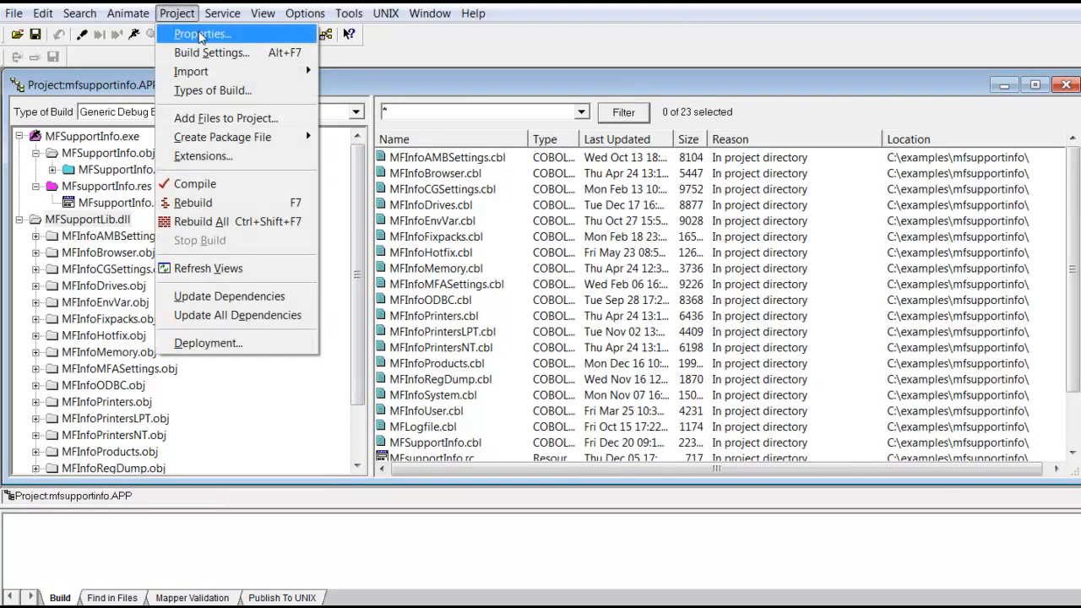
{"action": "left_click", "coordinate": [200, 35]}
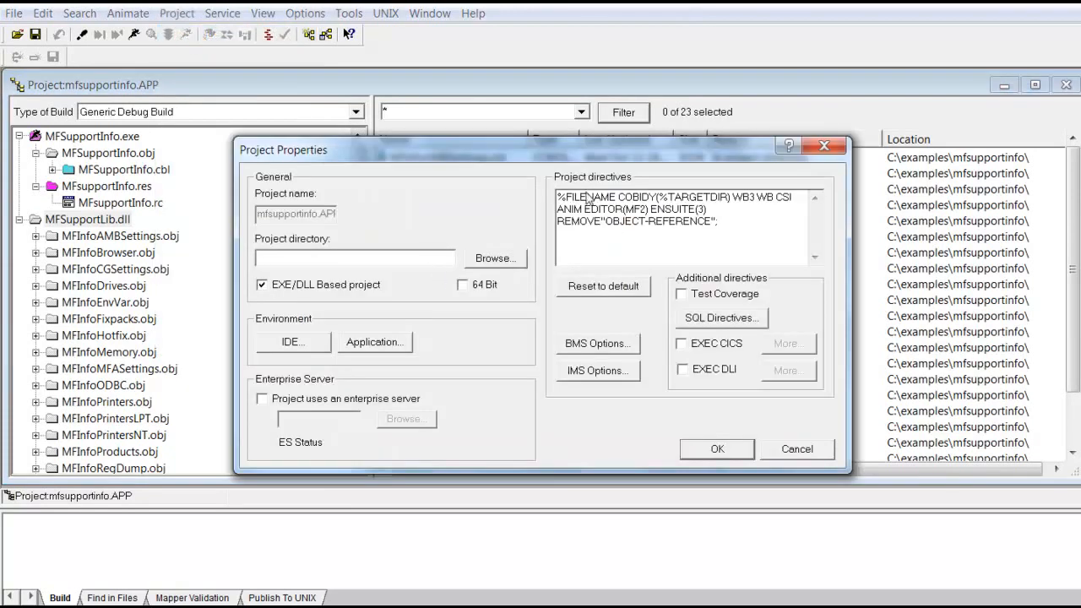
{"action": "left_click_drag", "start_coordinate": [561, 202], "coordinate": [760, 239]}
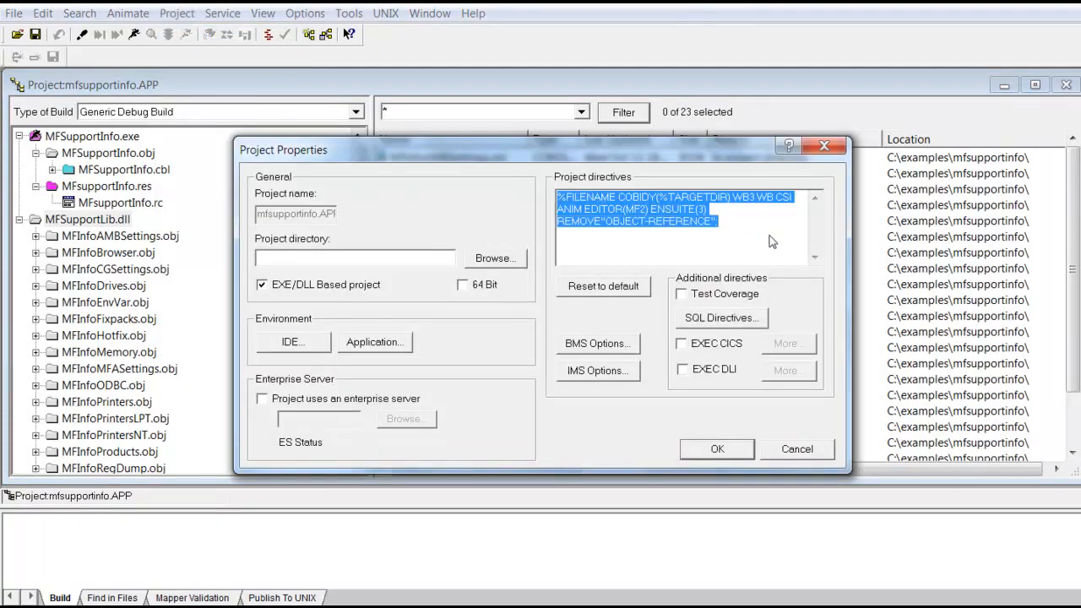
{"action": "left_click", "coordinate": [775, 243]}
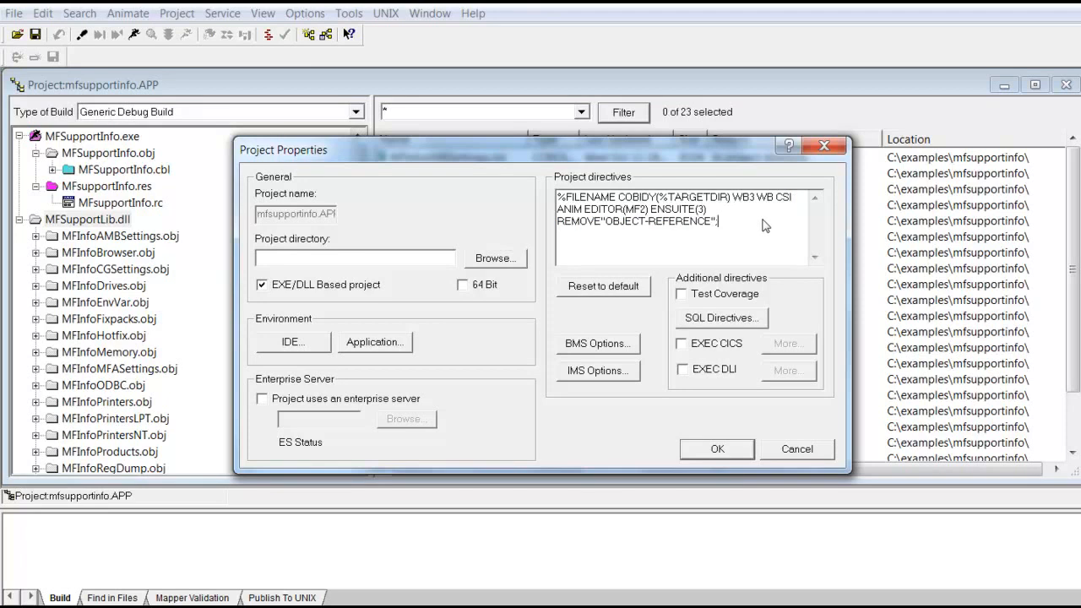
Review the full COBCPY path in the project's IDE environment variables and close the project properties
{"action": "left_click", "coordinate": [288, 350]}
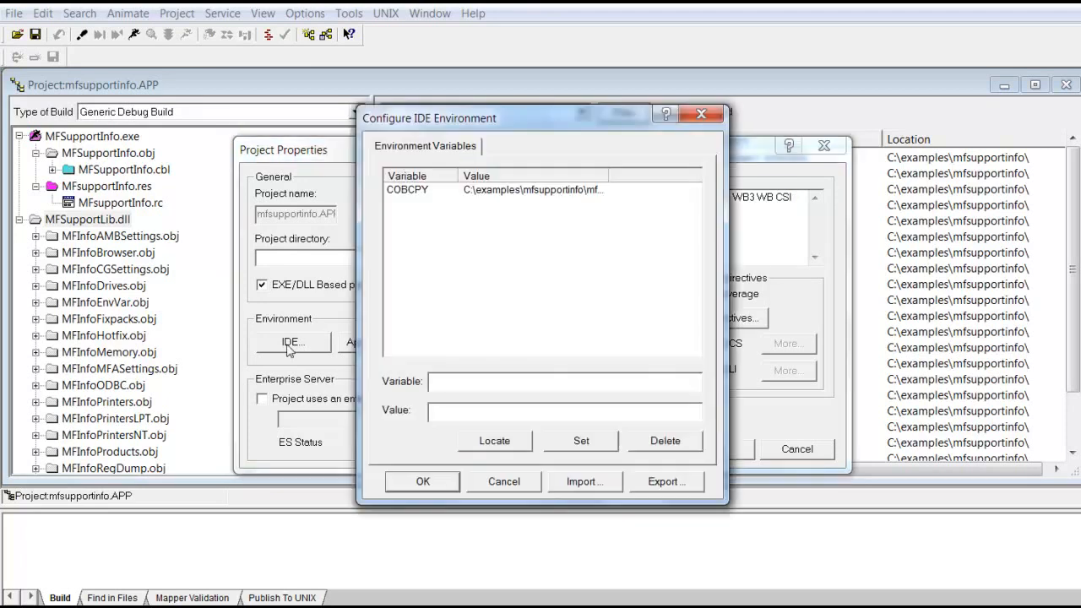
{"action": "left_click", "coordinate": [429, 191]}
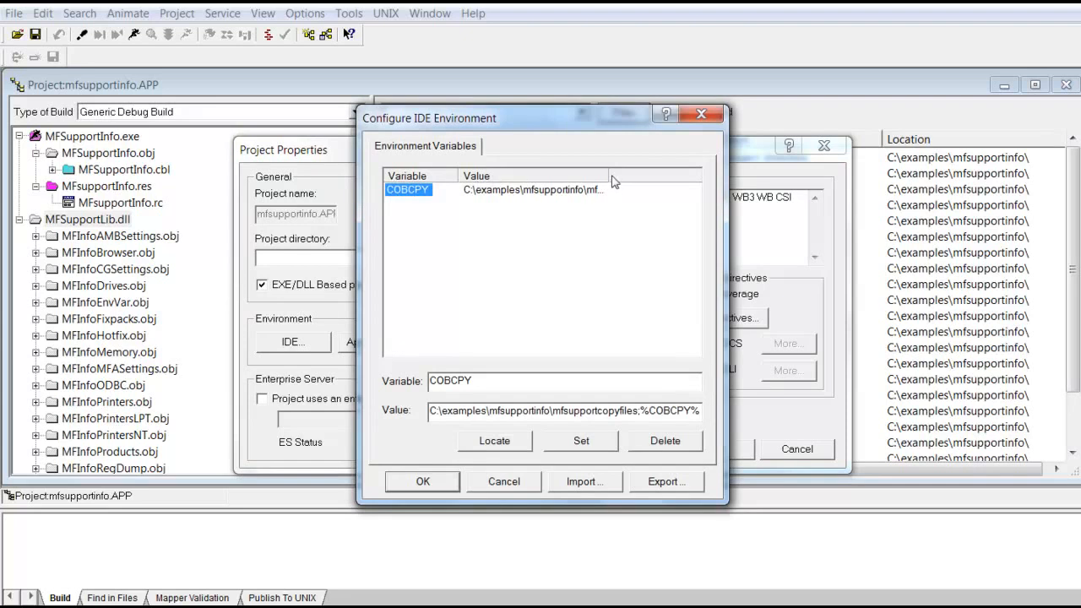
{"action": "left_click_drag", "start_coordinate": [611, 177], "coordinate": [695, 182]}
{"action": "left_click", "coordinate": [614, 190]}
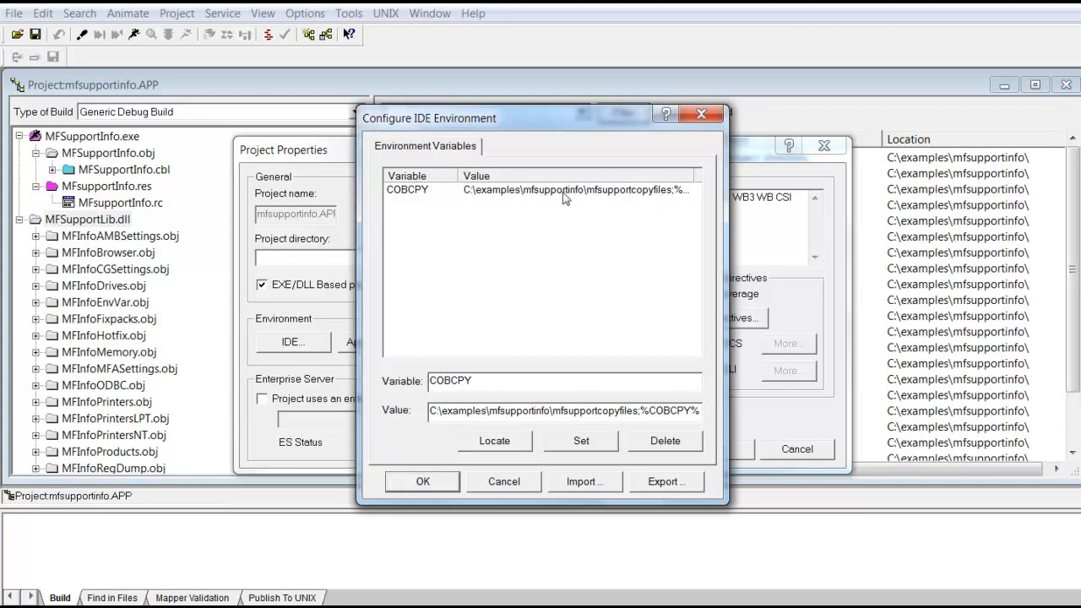
{"action": "left_click", "coordinate": [418, 485]}
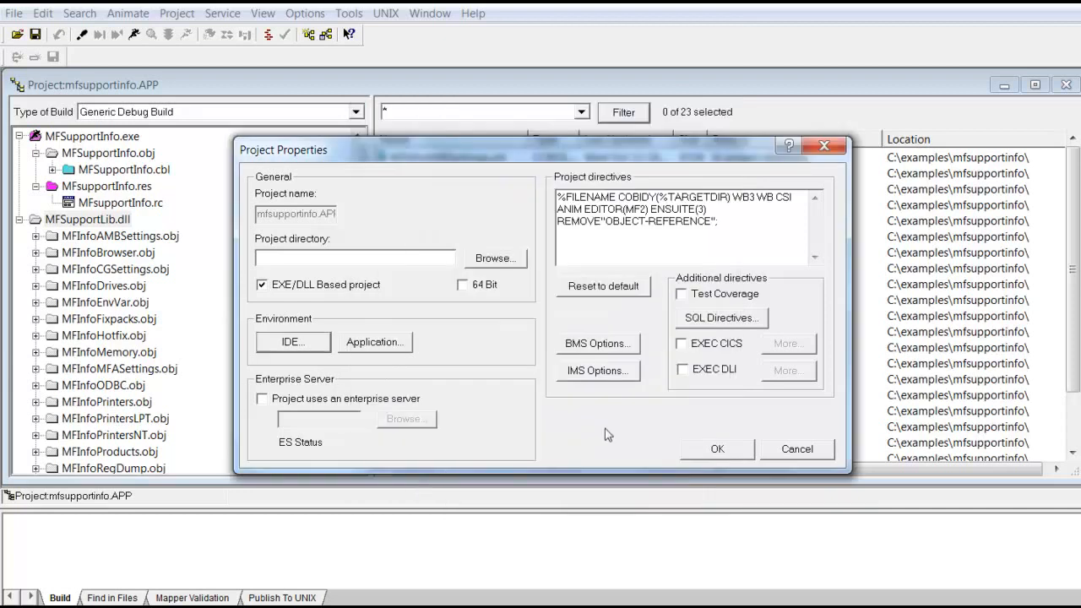
{"action": "left_click", "coordinate": [712, 449]}
Open the project build settings and check the entry point name in MFSupportInfo.exe's link settings
{"action": "left_click", "coordinate": [177, 14]}
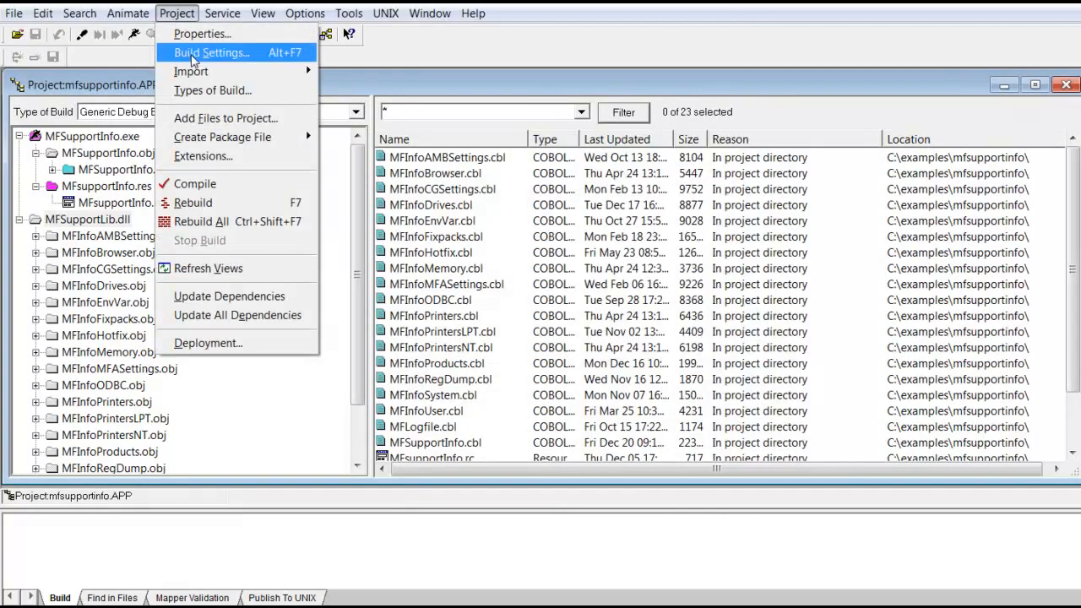
{"action": "left_click", "coordinate": [194, 54]}
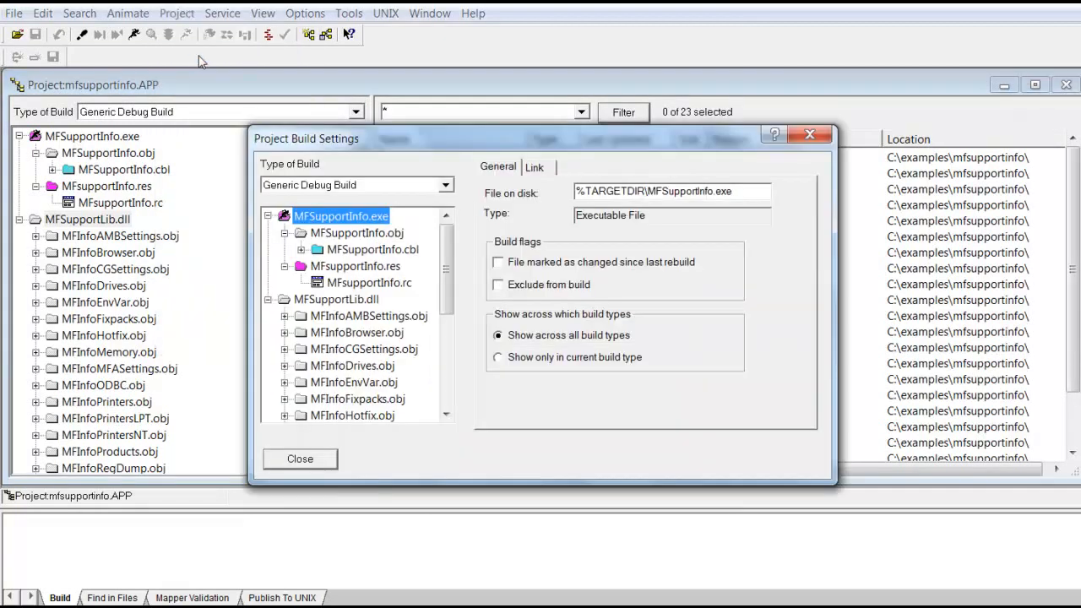
{"action": "left_click", "coordinate": [536, 167]}
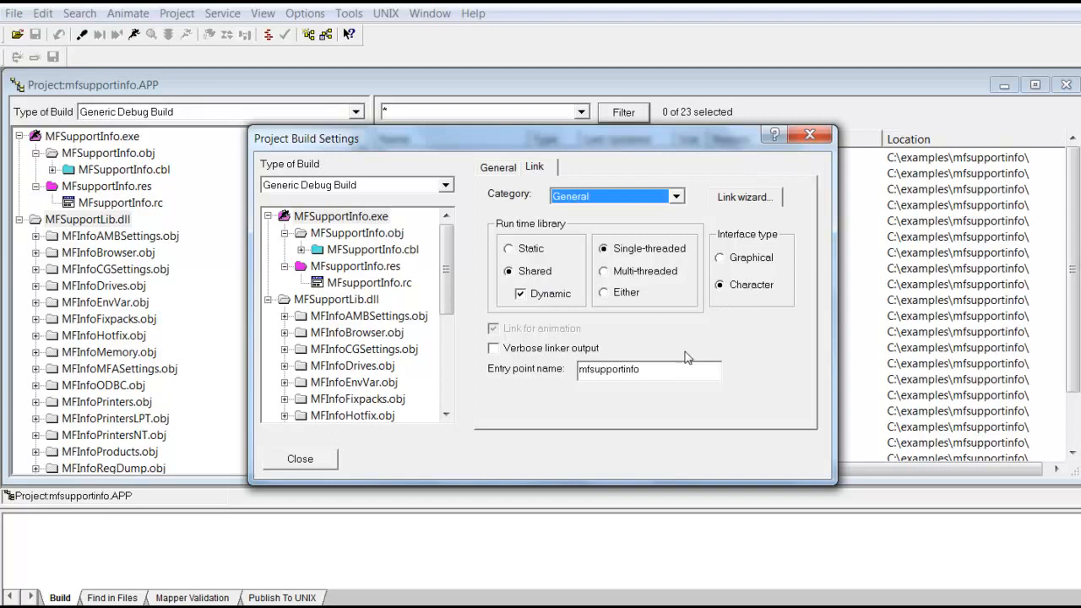
{"action": "left_click_drag", "start_coordinate": [648, 370], "coordinate": [546, 365]}
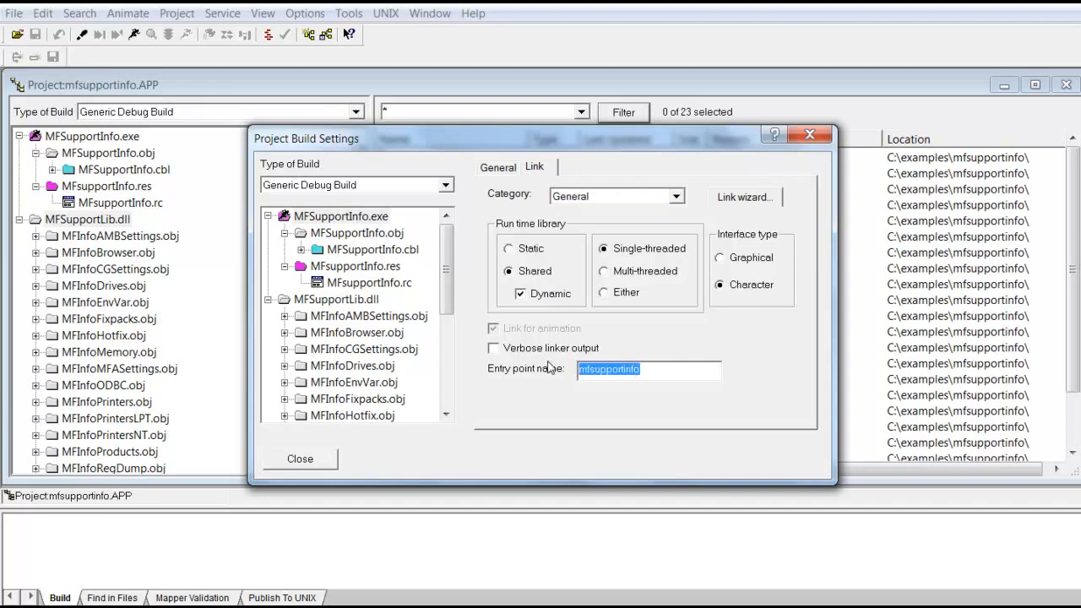
Check which LIB files MFSupportLib.dll links with in its advanced link settings and close the build settings
{"action": "left_click", "coordinate": [346, 300]}
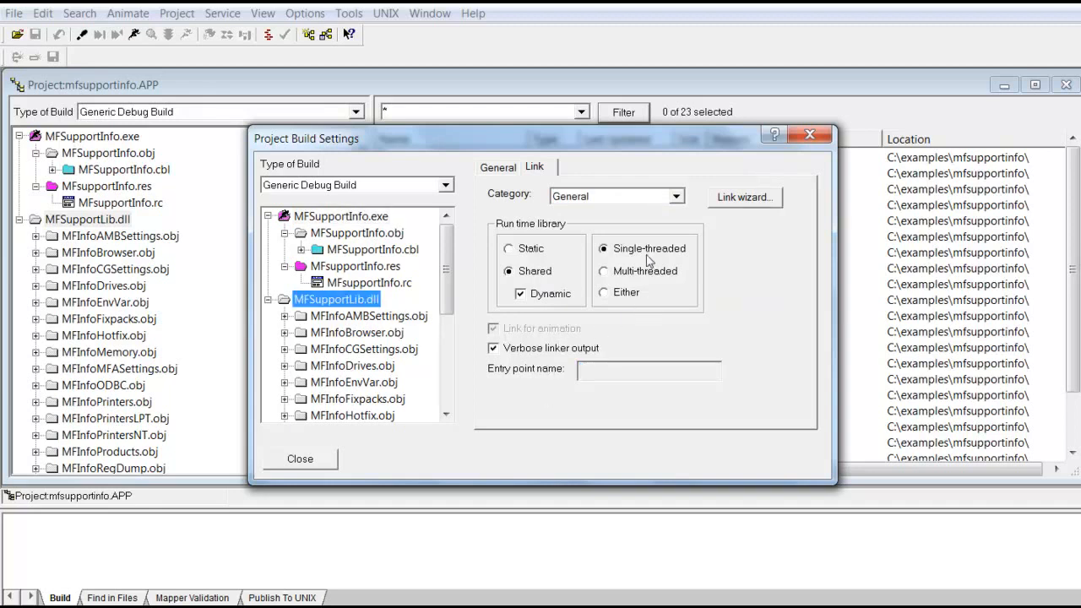
{"action": "left_click", "coordinate": [677, 196]}
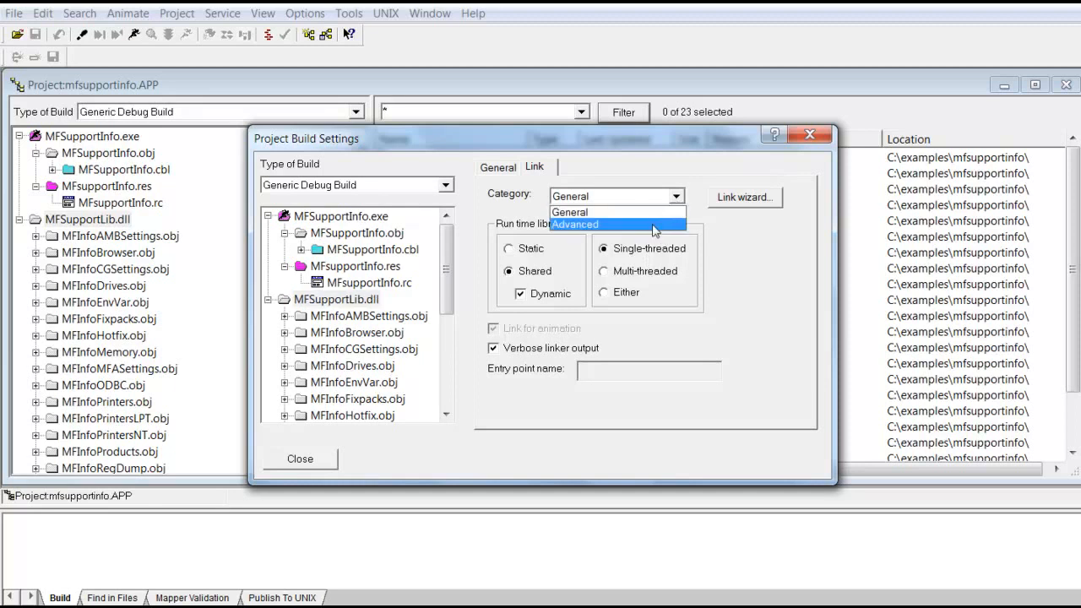
{"action": "left_click", "coordinate": [658, 224]}
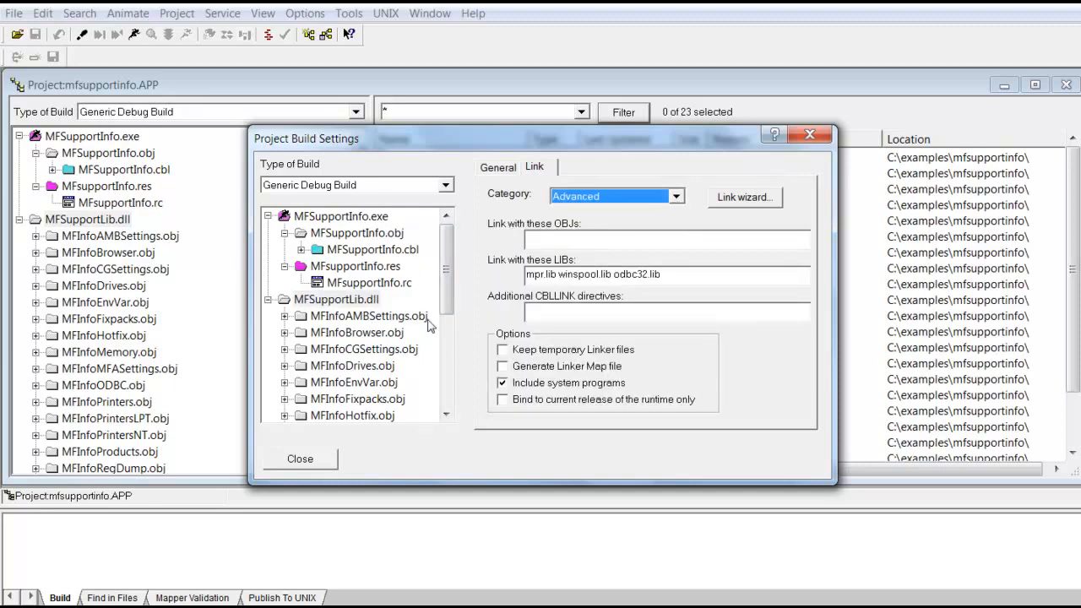
{"action": "left_click", "coordinate": [683, 271]}
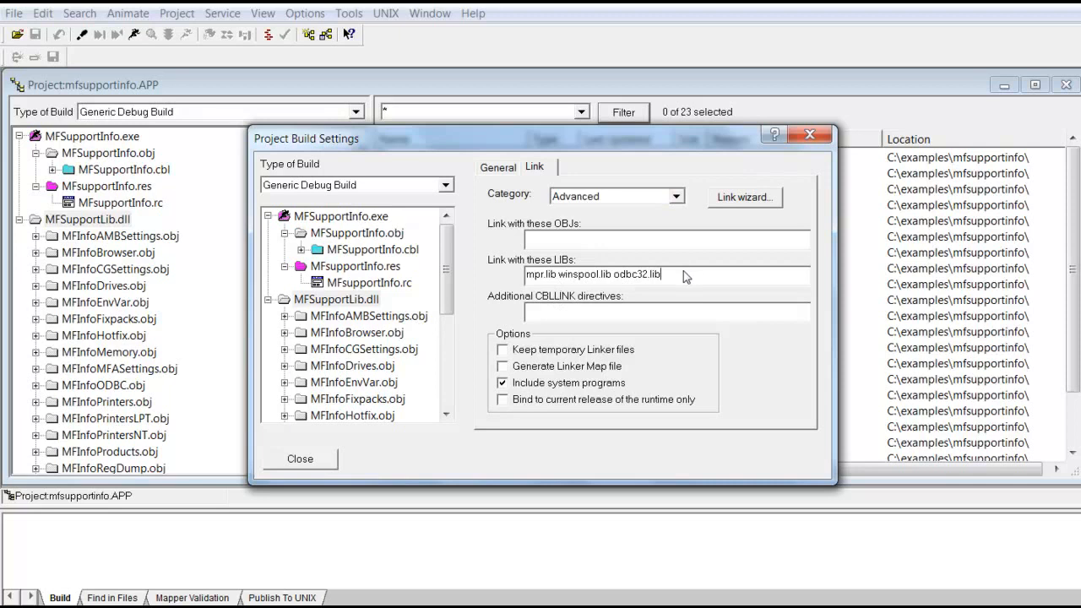
{"action": "left_click_drag", "start_coordinate": [683, 272], "coordinate": [502, 268]}
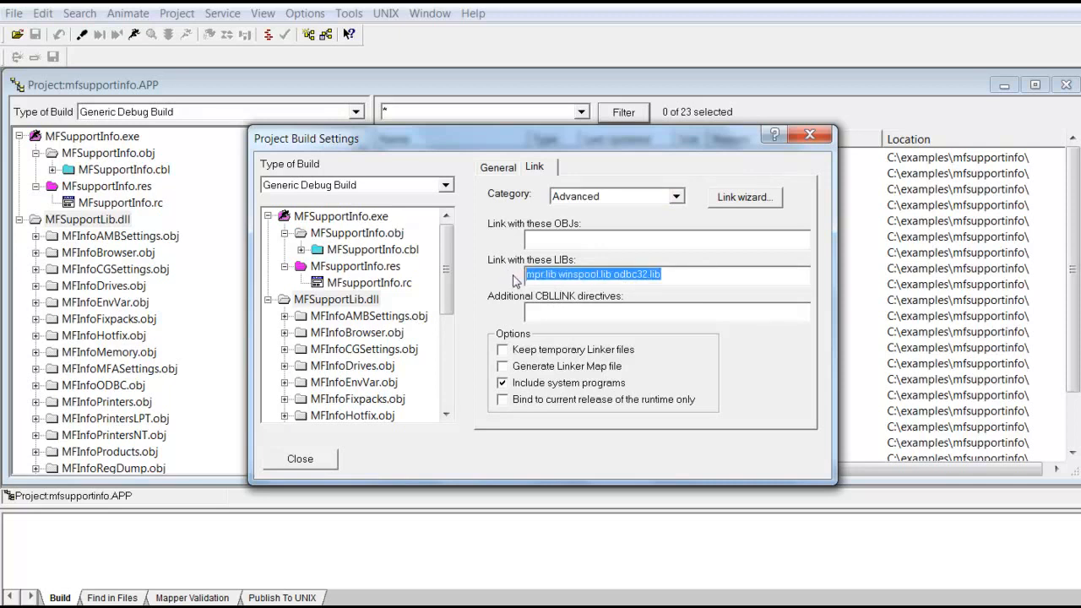
{"action": "left_click", "coordinate": [704, 281]}
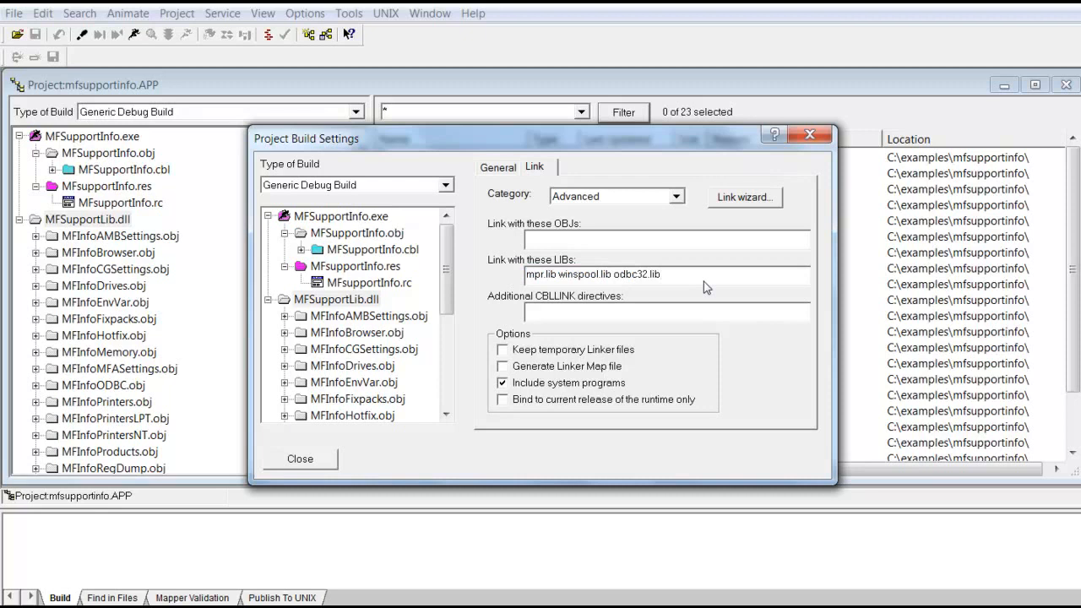
{"action": "left_click", "coordinate": [309, 468]}
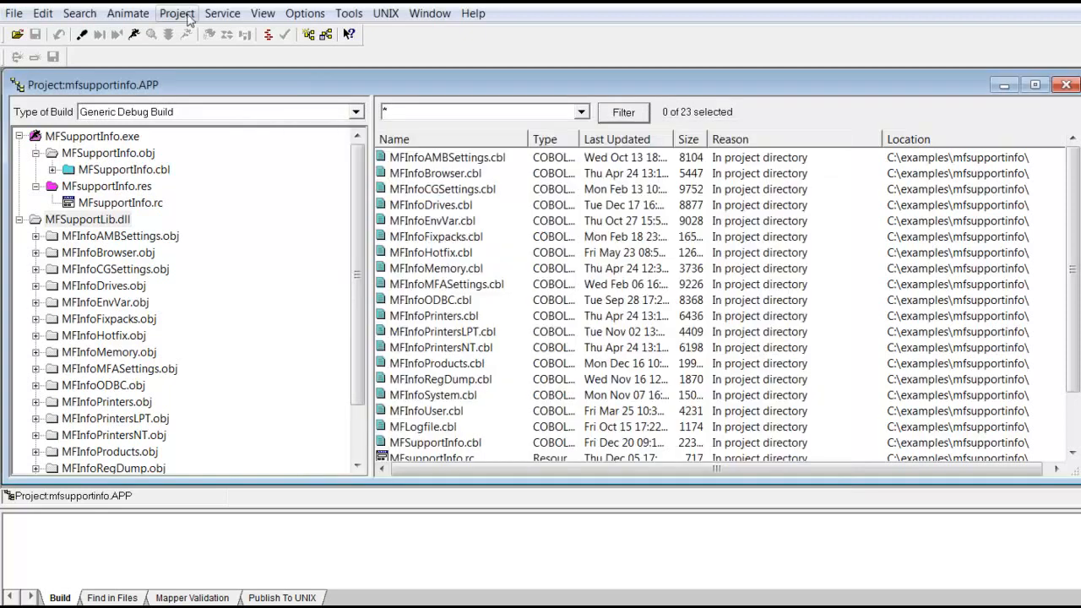
Rebuild the entire project and run DEBUG\MFSupportInfo.exe until its log file is generated, acknowledging the completion message
{"action": "left_click", "coordinate": [178, 14]}
{"action": "left_click", "coordinate": [202, 221]}
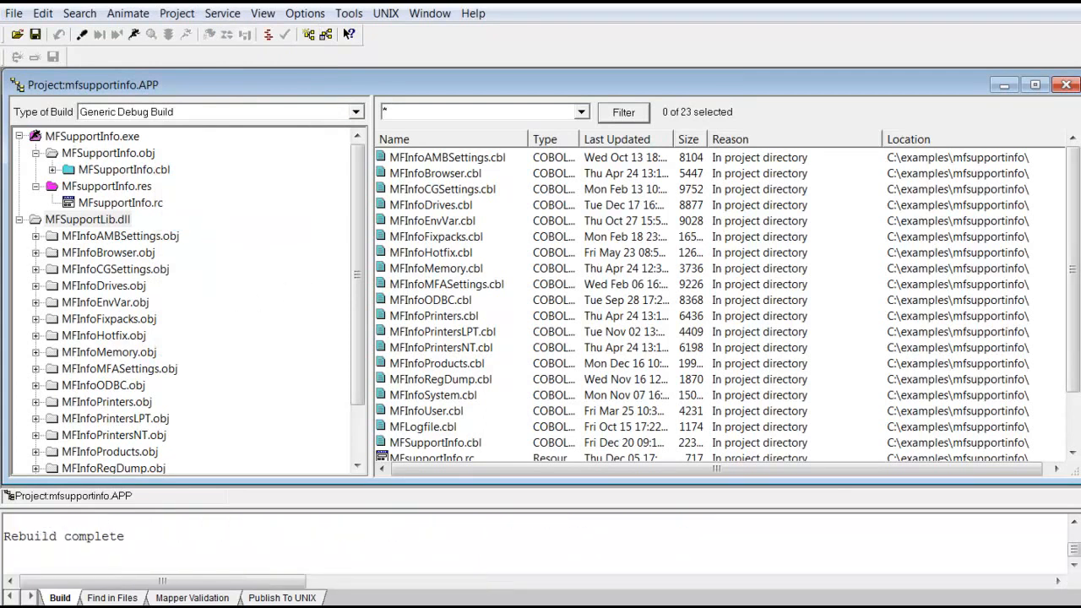
{"action": "left_click", "coordinate": [134, 35]}
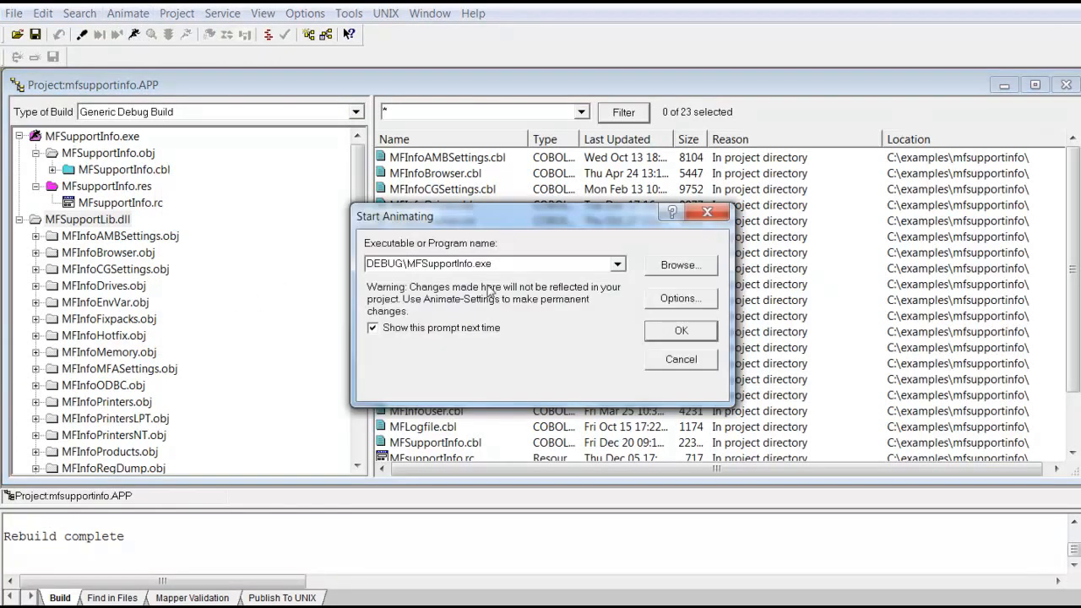
{"action": "left_click", "coordinate": [682, 331]}
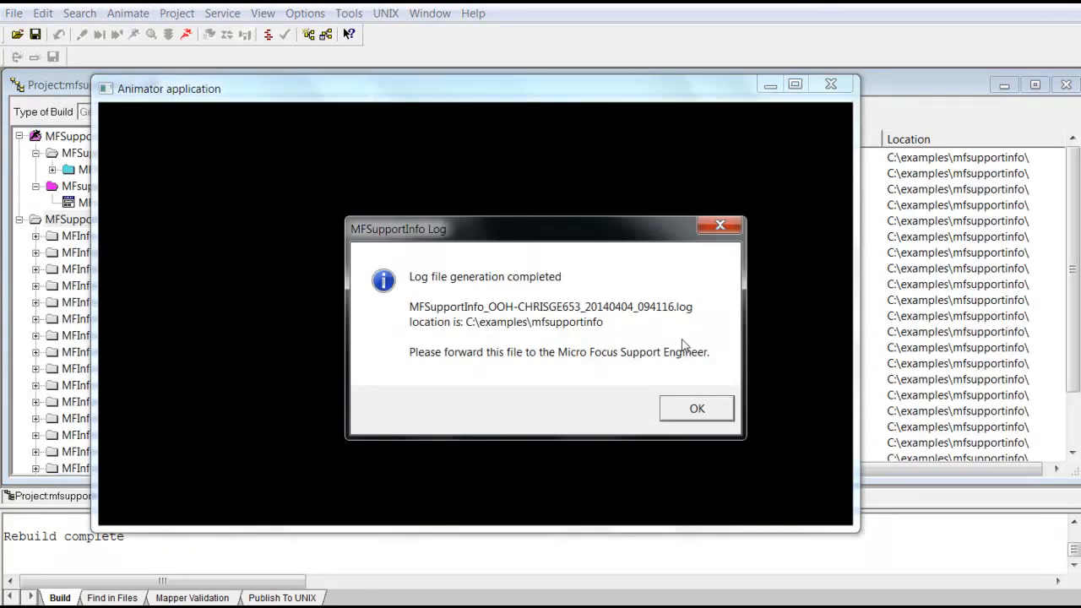
{"action": "left_click", "coordinate": [683, 410]}
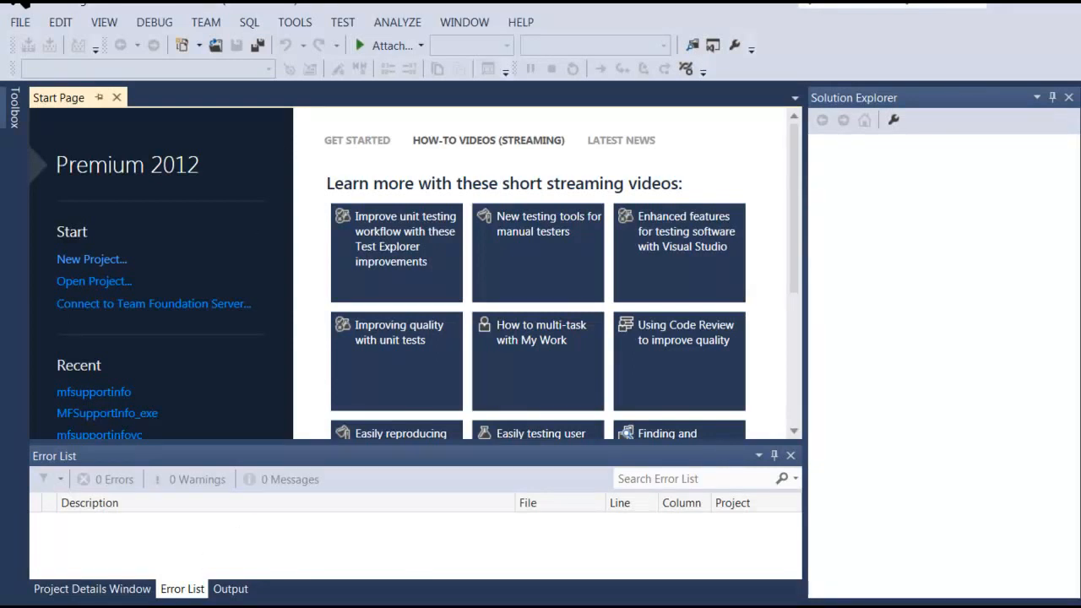
Check the mfsupportinfo project's DEBUG folder for MFSupportInfo.exe and MFSupportLib.dll, and return to the Visual Studio start page
{"action": "left_click", "coordinate": [217, 607]}
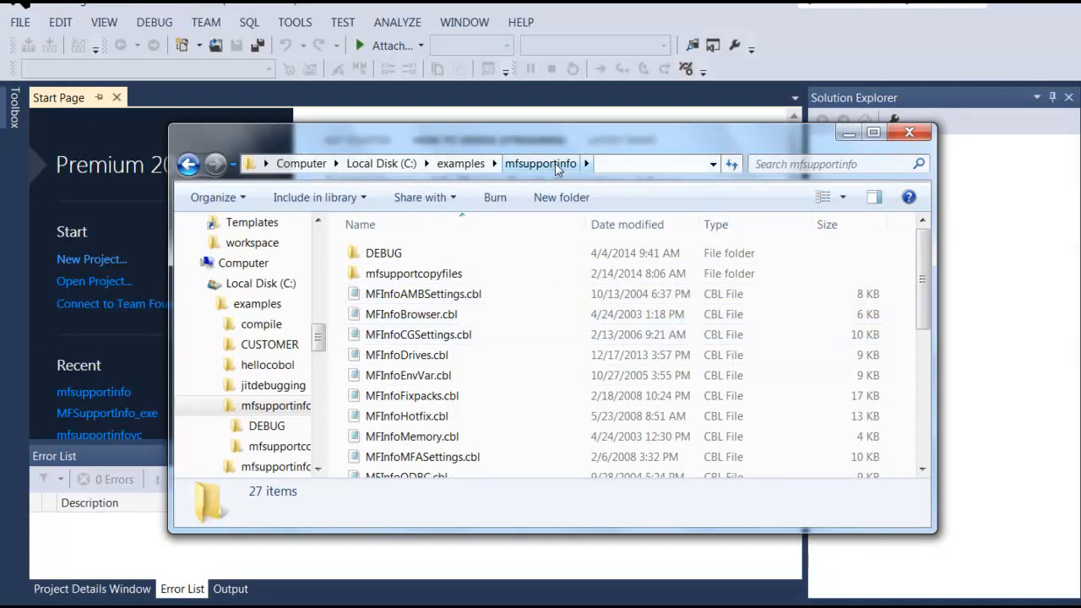
{"action": "double_click", "coordinate": [389, 256]}
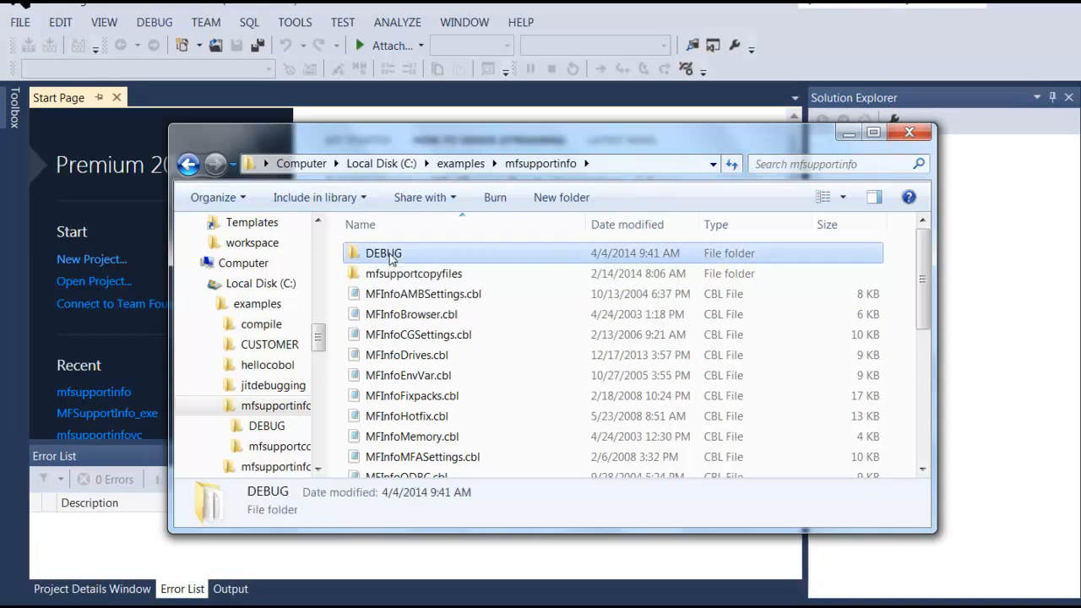
{"action": "left_click", "coordinate": [748, 352]}
{"action": "scroll", "coordinate": [748, 353], "scroll_direction": "down", "scroll_amount": 9}
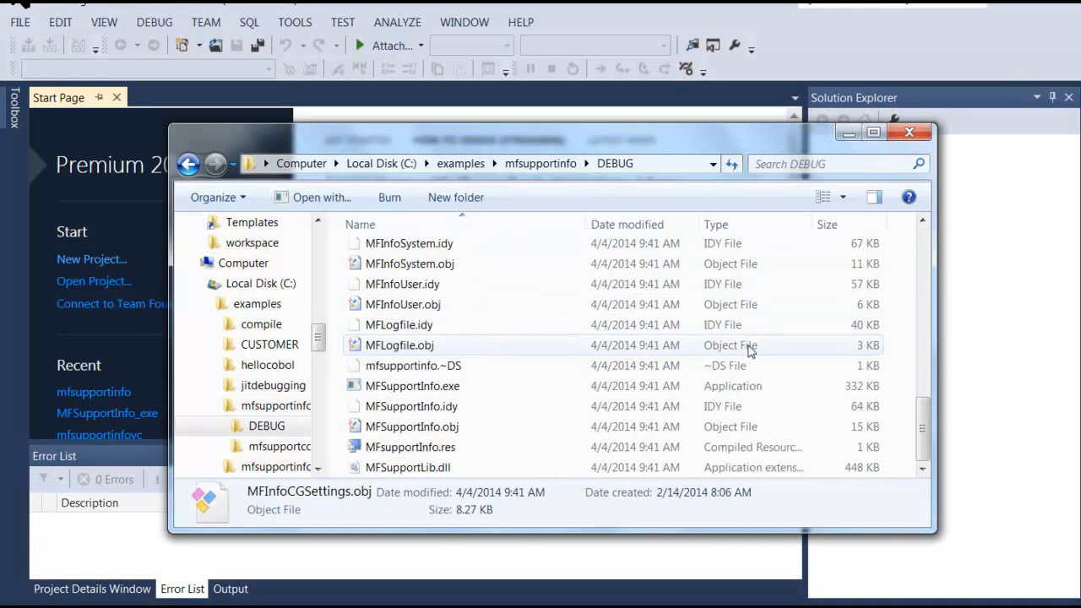
{"action": "left_click", "coordinate": [439, 386]}
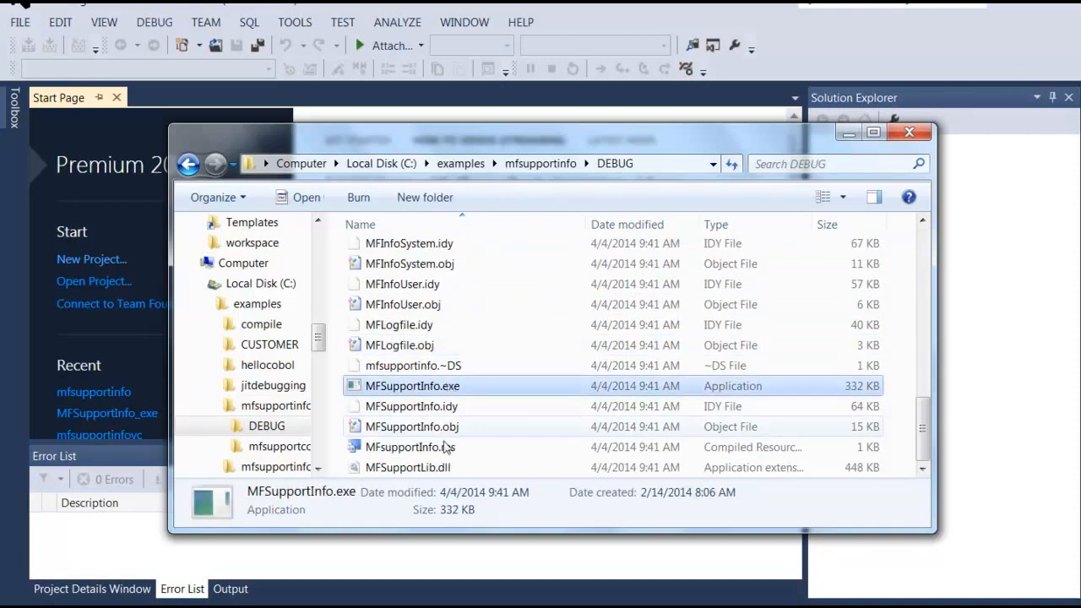
{"action": "left_click", "coordinate": [442, 470]}
{"action": "left_click", "coordinate": [541, 164]}
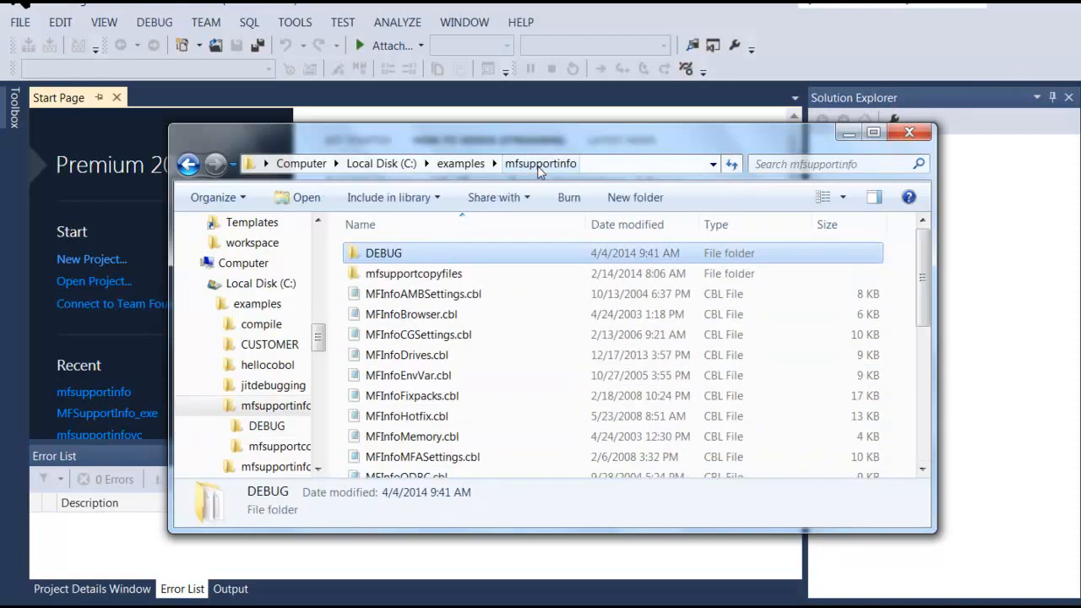
{"action": "left_click", "coordinate": [457, 7]}
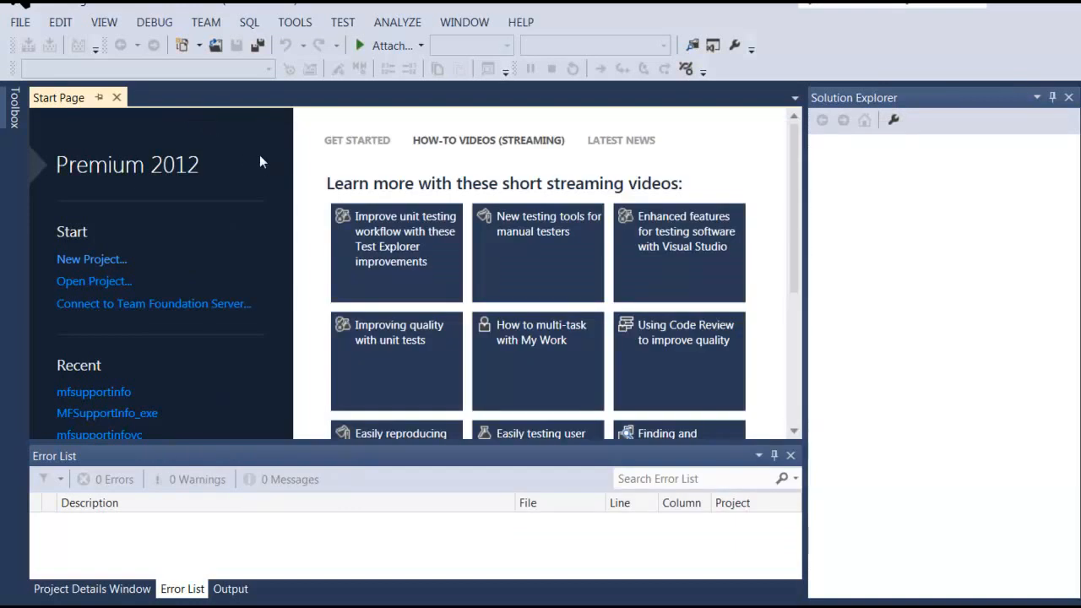
Open mfsupportinfo.APP from C:\examples\mfsupportinfo as a project and accept its one-way upgrade
{"action": "left_click", "coordinate": [19, 26]}
{"action": "mouse_move", "coordinate": [254, 68]}
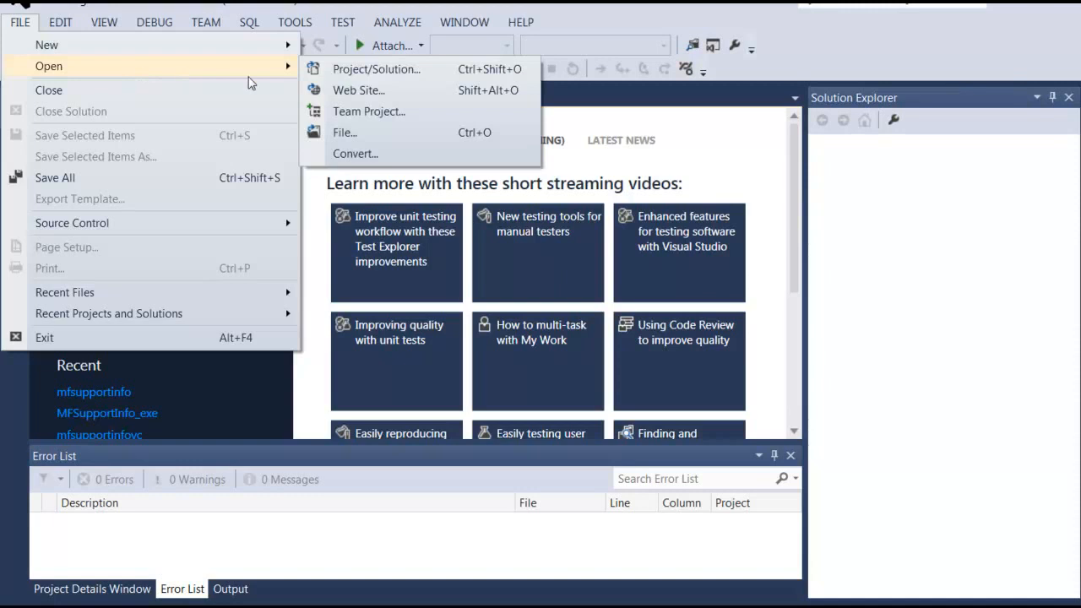
{"action": "left_click", "coordinate": [348, 74]}
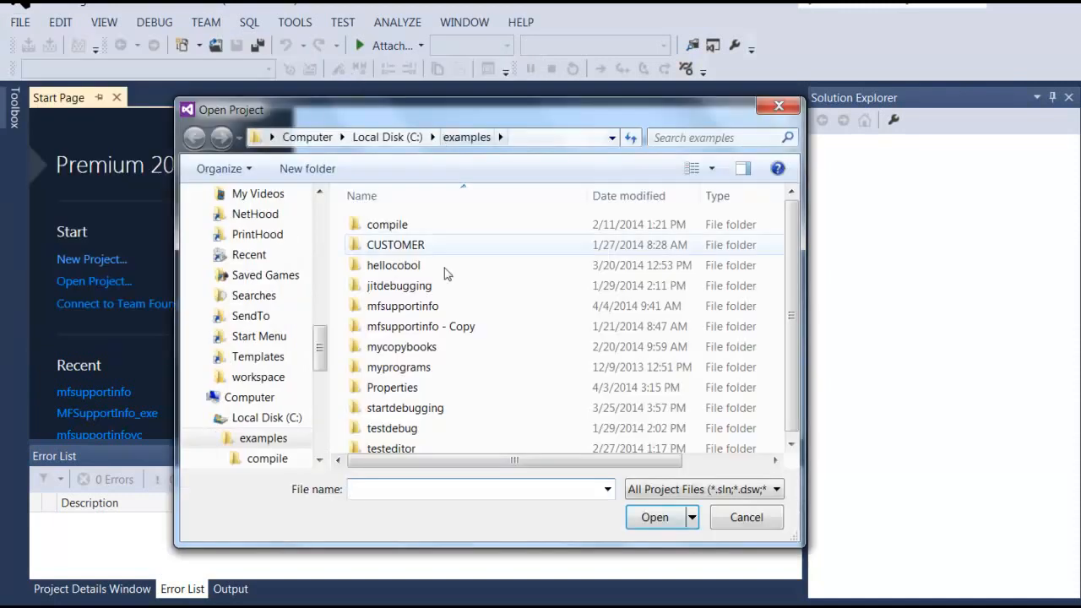
{"action": "double_click", "coordinate": [420, 307]}
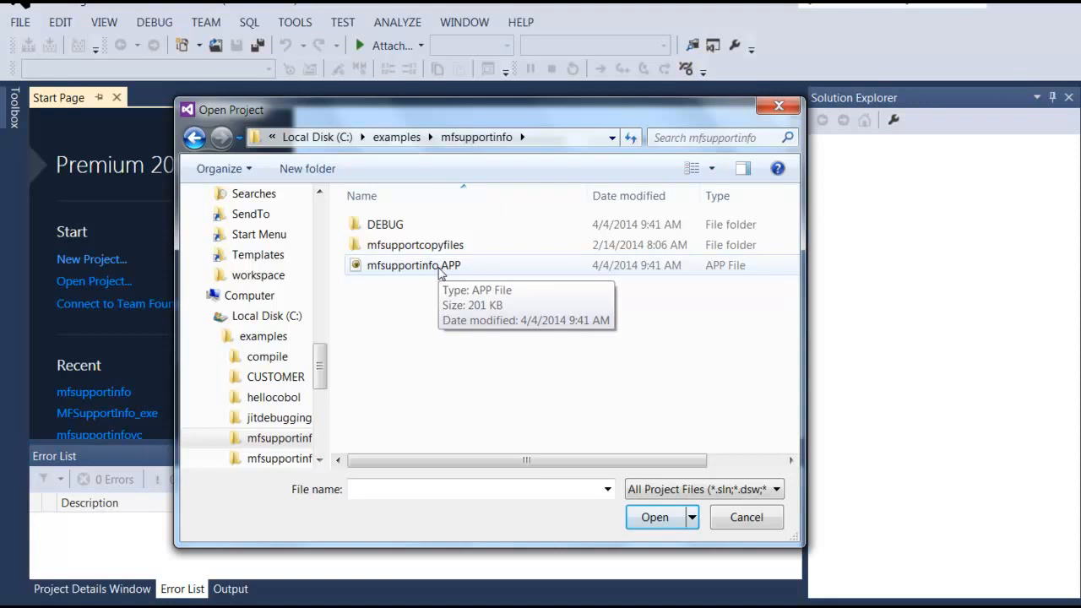
{"action": "left_click", "coordinate": [439, 274]}
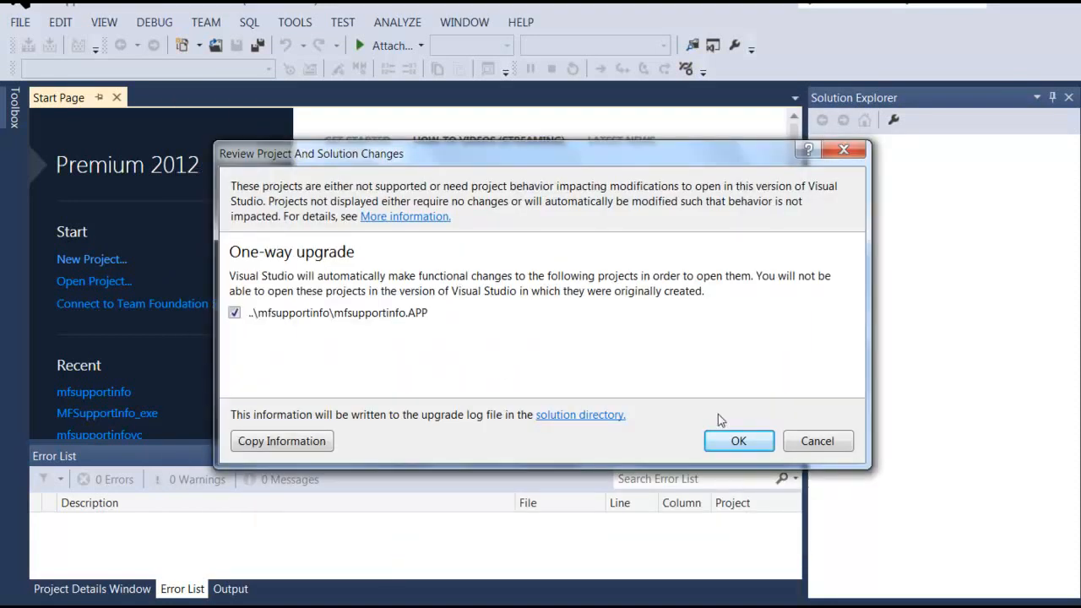
{"action": "left_click", "coordinate": [729, 439]}
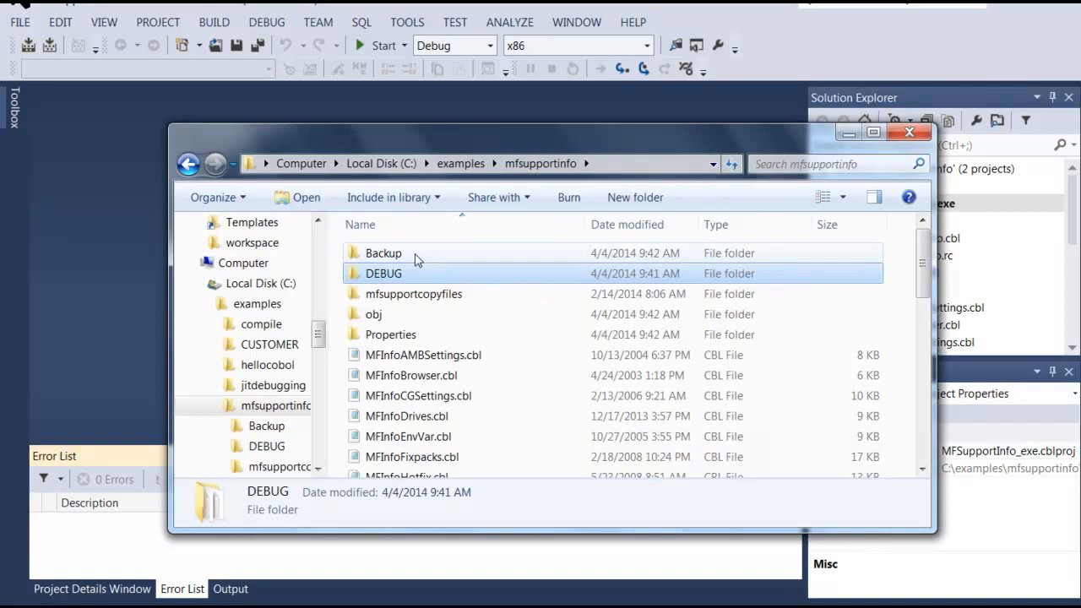
Inspect the mfsupportinfo folder for the Backup folder and the solution and project files created by the upgrade, and return to the solution
{"action": "left_click", "coordinate": [414, 260]}
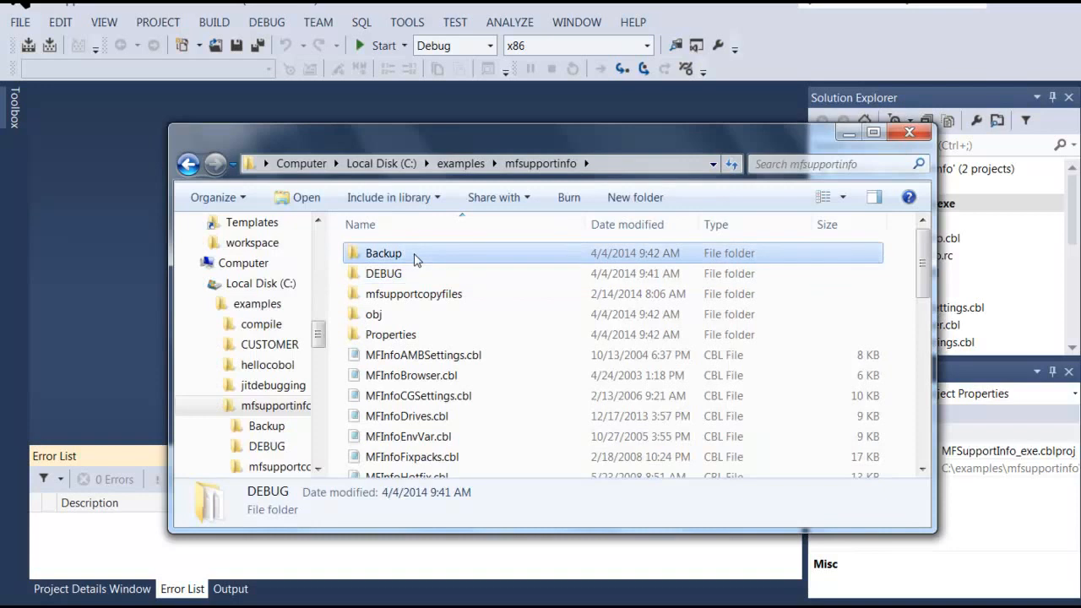
{"action": "scroll", "coordinate": [567, 366], "scroll_direction": "down", "scroll_amount": 8}
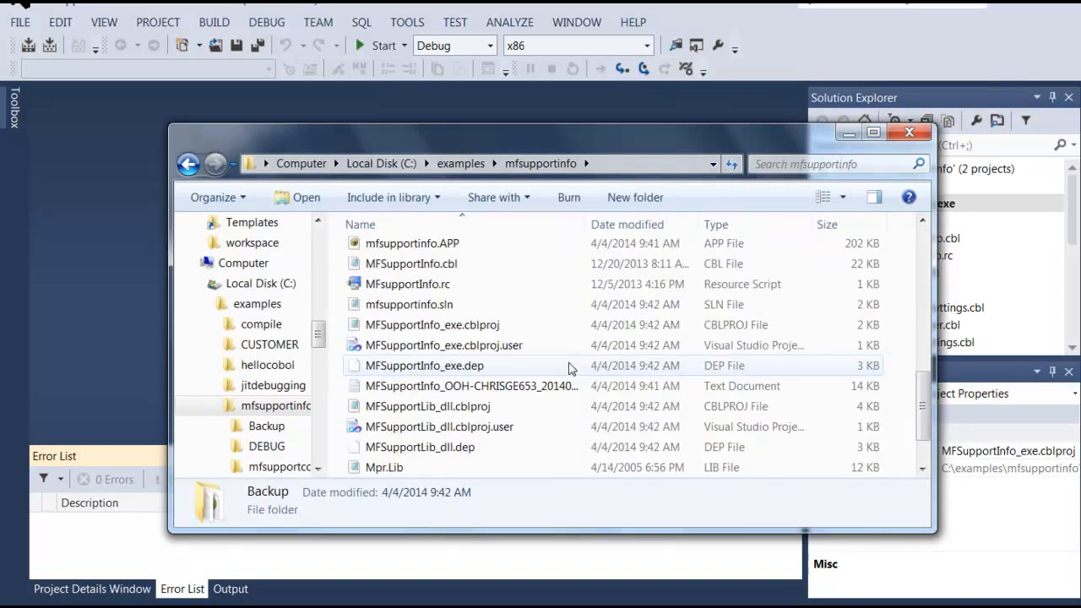
{"action": "scroll", "coordinate": [544, 393], "scroll_direction": "down", "scroll_amount": 1}
{"action": "left_click", "coordinate": [487, 351]}
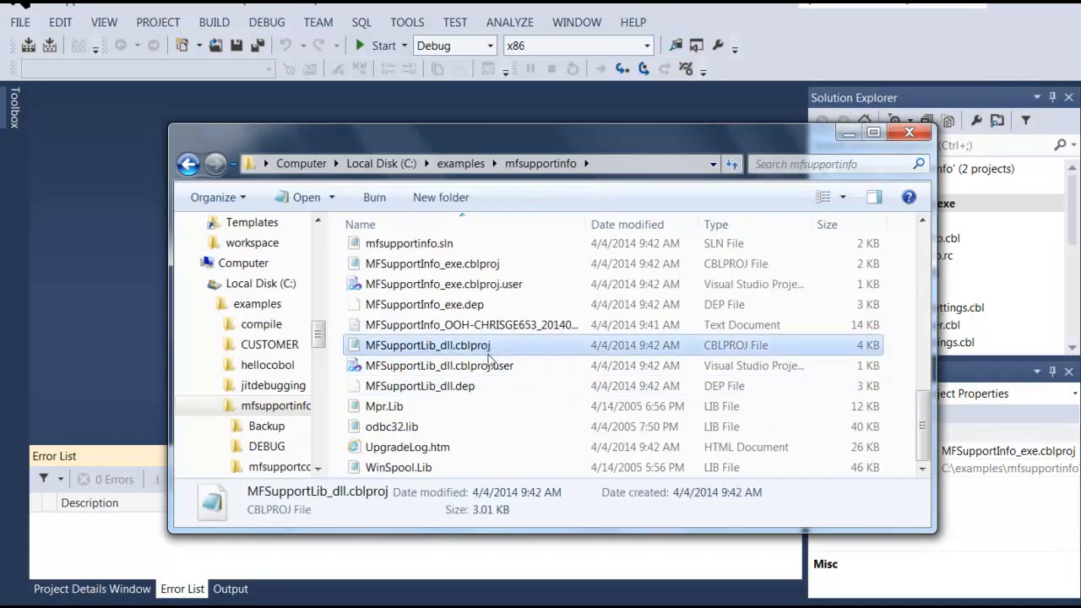
{"action": "left_click", "coordinate": [497, 368]}
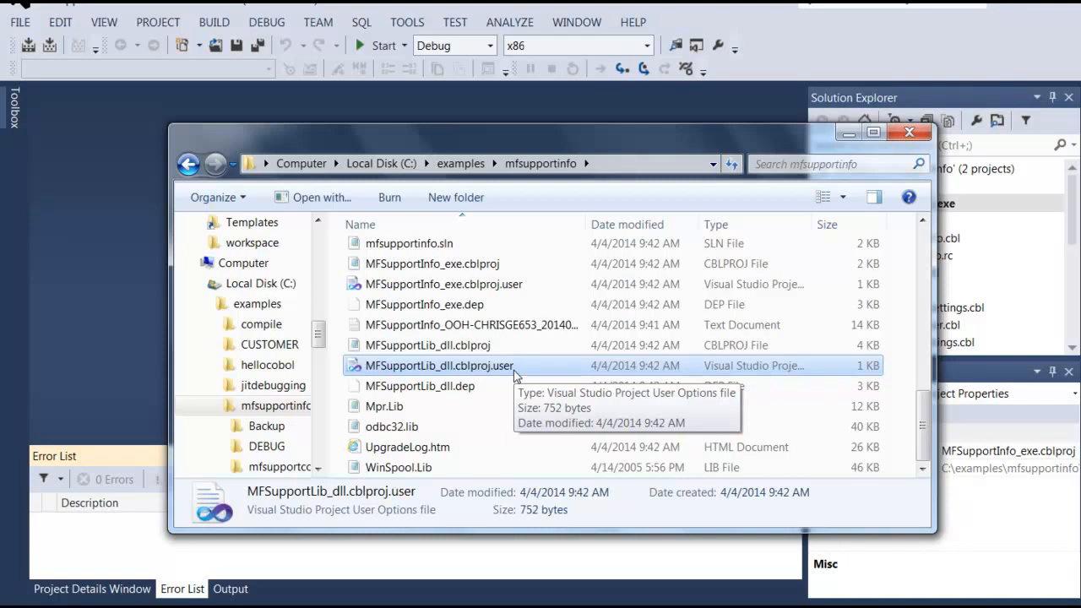
{"action": "left_click", "coordinate": [437, 9]}
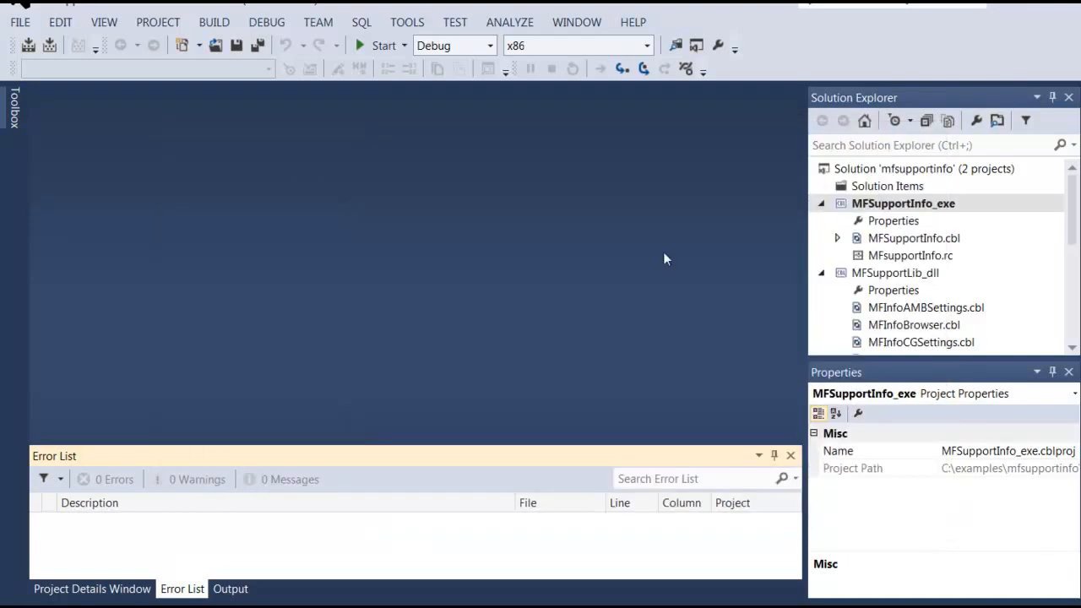
Examine the solution's two projects and the properties of MFSupportInfo.cbl and MFsupportInfo.rc in MFSupportInfo_exe
{"action": "left_click", "coordinate": [871, 173]}
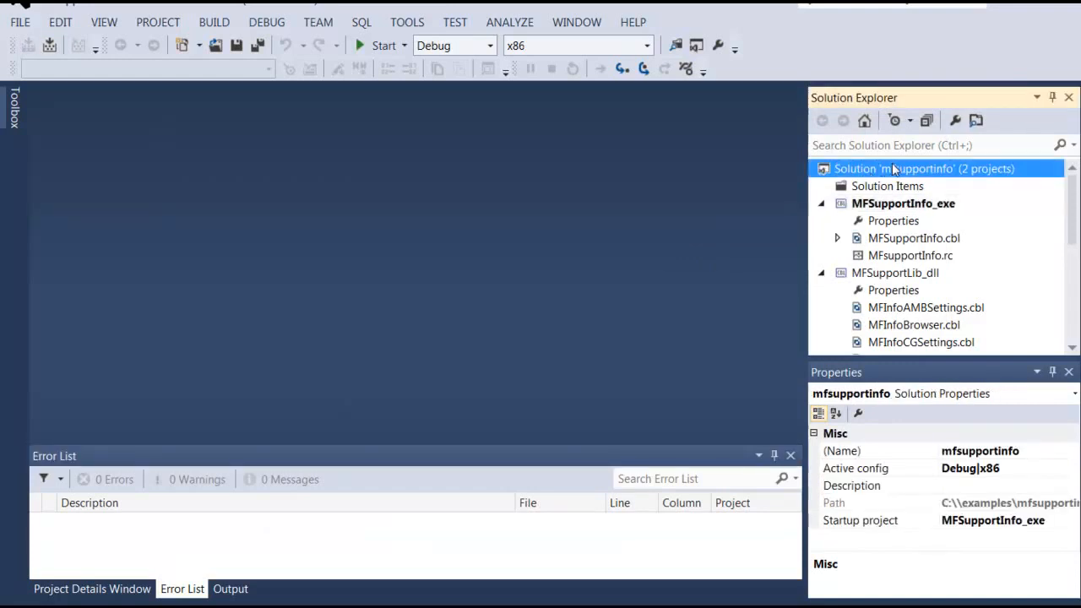
{"action": "left_click", "coordinate": [893, 209]}
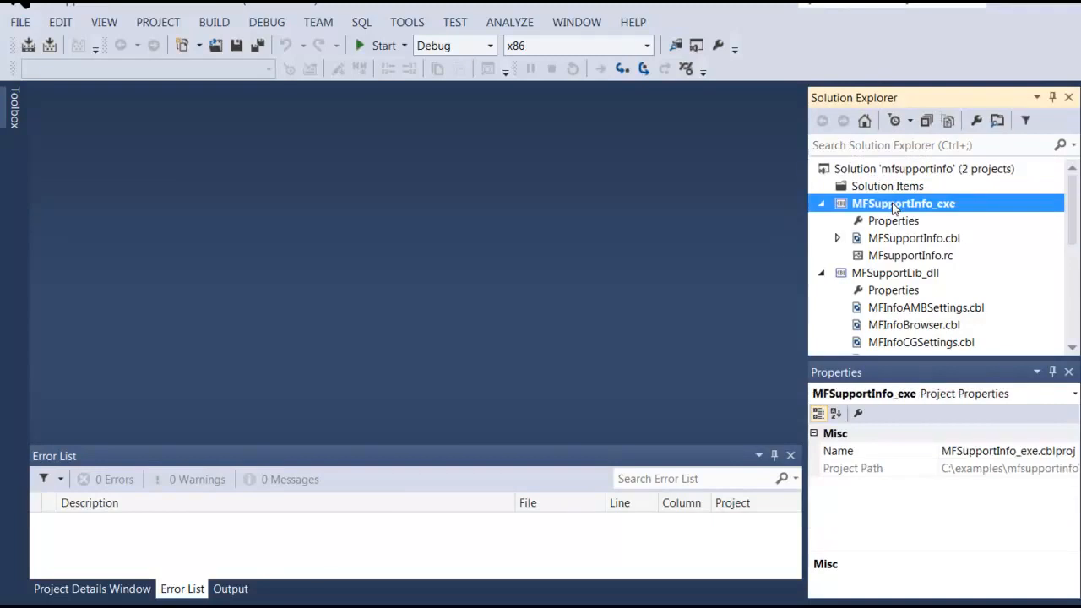
{"action": "left_click", "coordinate": [886, 279]}
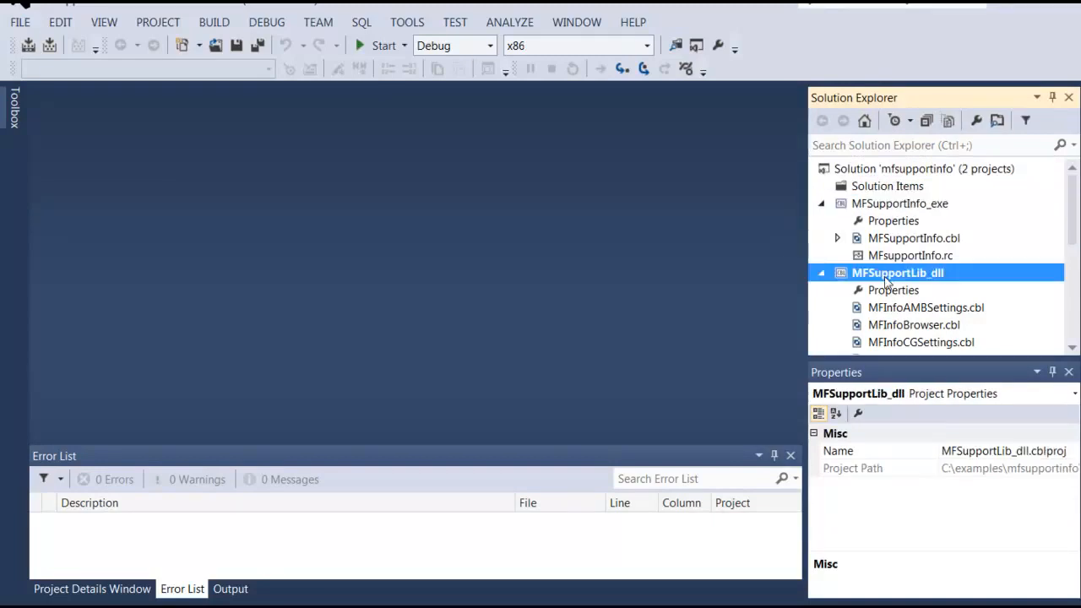
{"action": "left_click", "coordinate": [901, 206]}
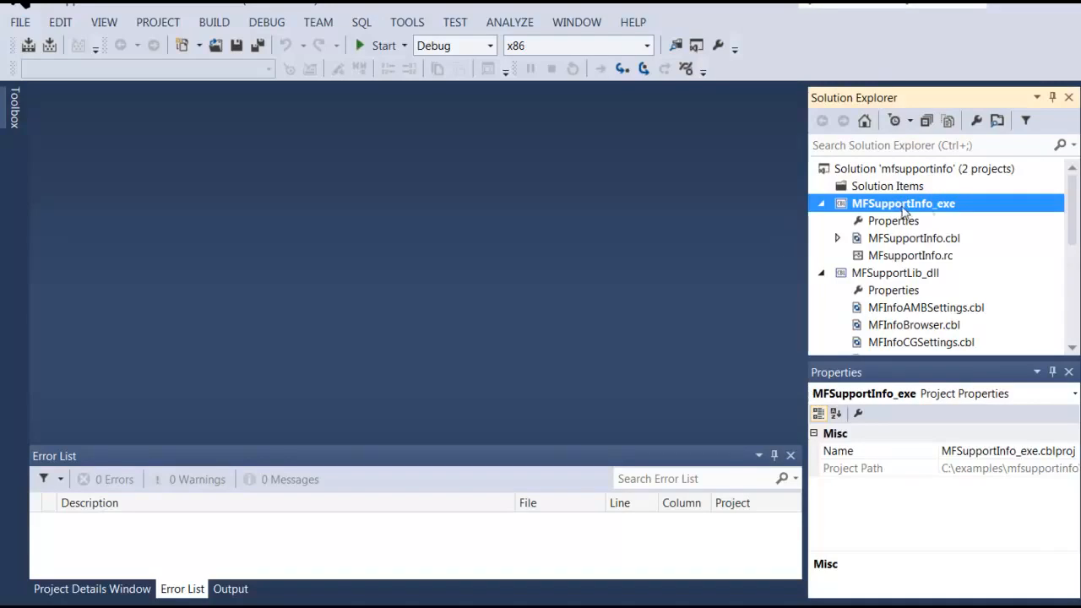
{"action": "left_click", "coordinate": [916, 240]}
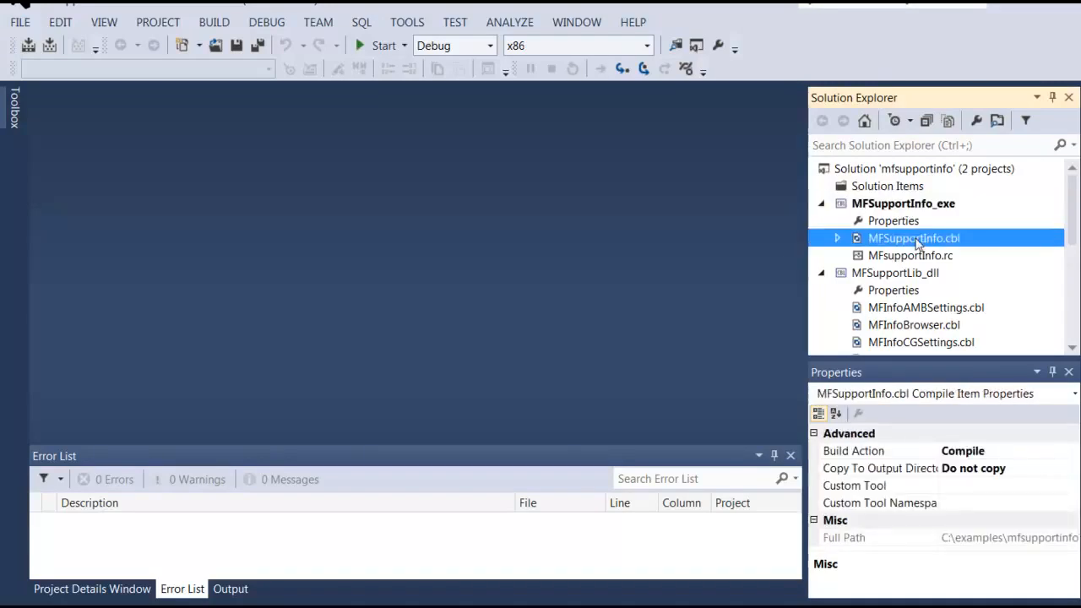
{"action": "left_click", "coordinate": [917, 258]}
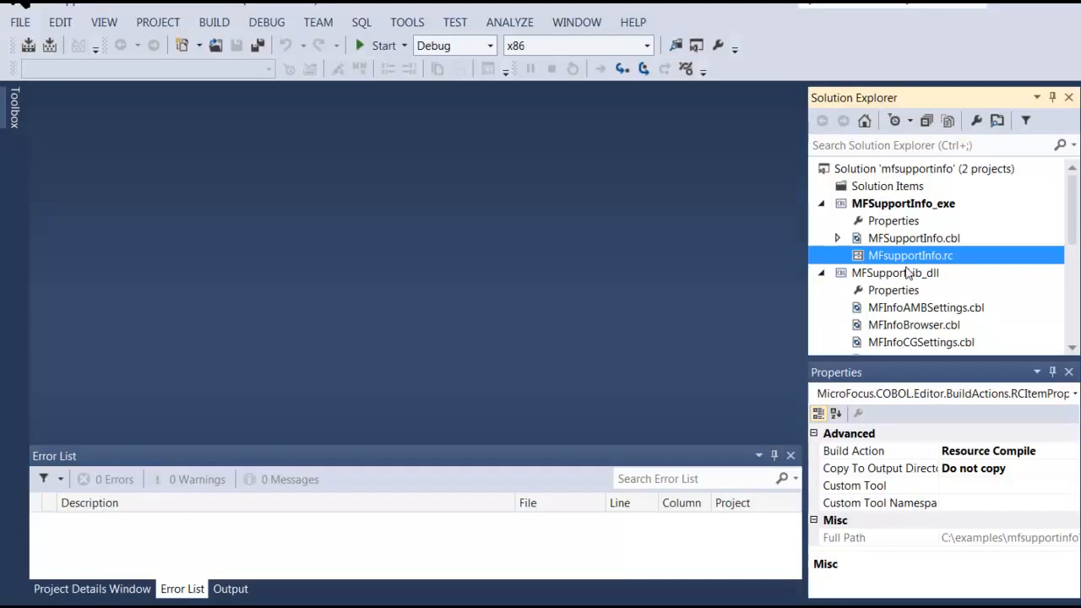
Look through the list of COBOL programs in the MFSupportLib_dll project
{"action": "left_click", "coordinate": [904, 277]}
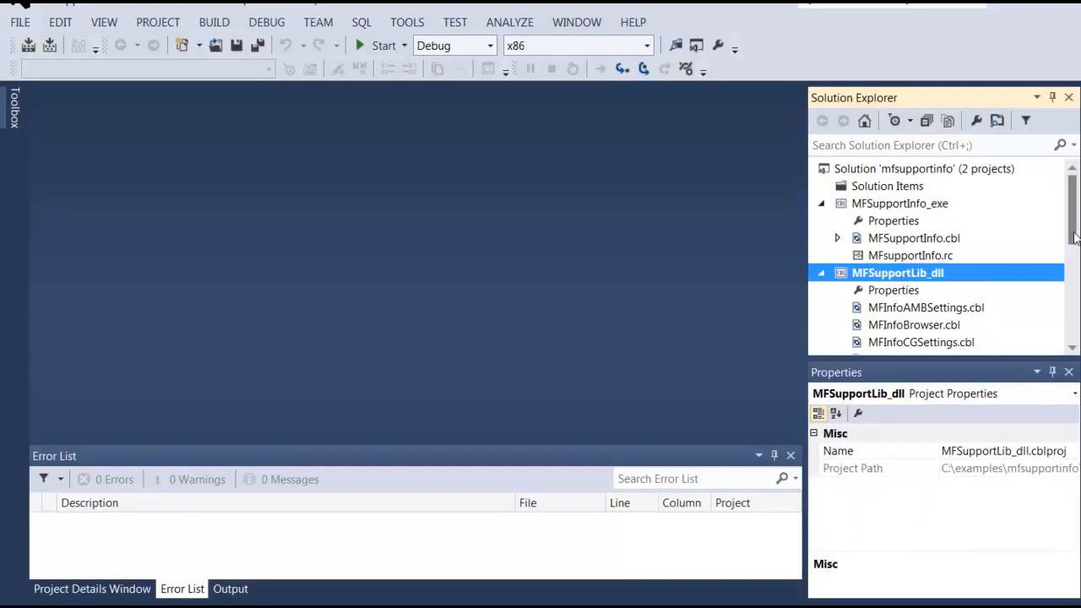
{"action": "scroll", "coordinate": [1078, 272], "scroll_direction": "down", "scroll_amount": 3}
{"action": "scroll", "coordinate": [1078, 272], "scroll_direction": "down", "scroll_amount": 3}
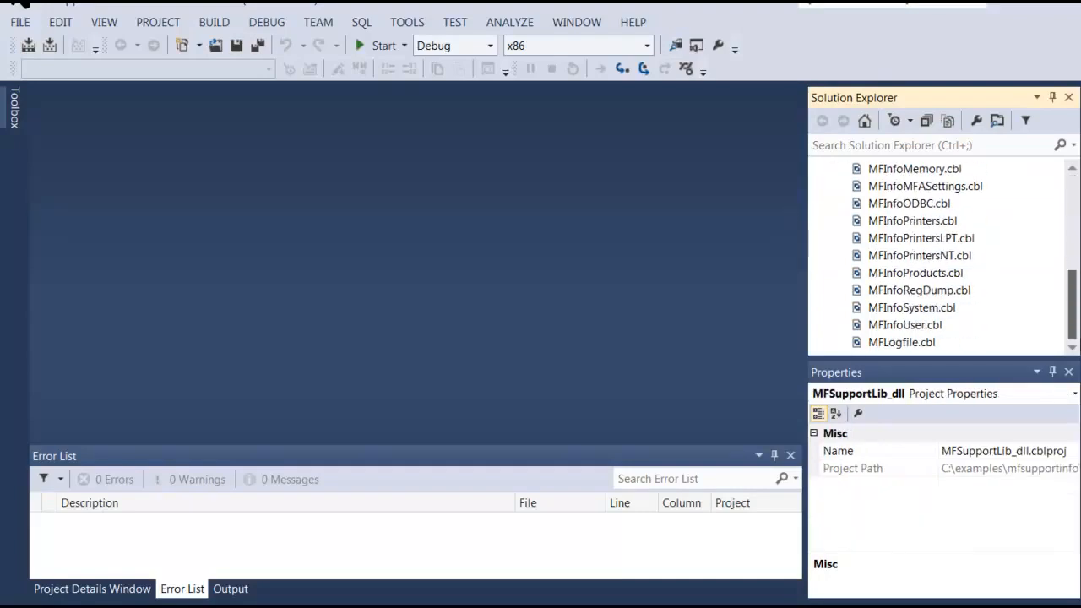
{"action": "scroll", "coordinate": [937, 257], "scroll_direction": "up", "scroll_amount": 6}
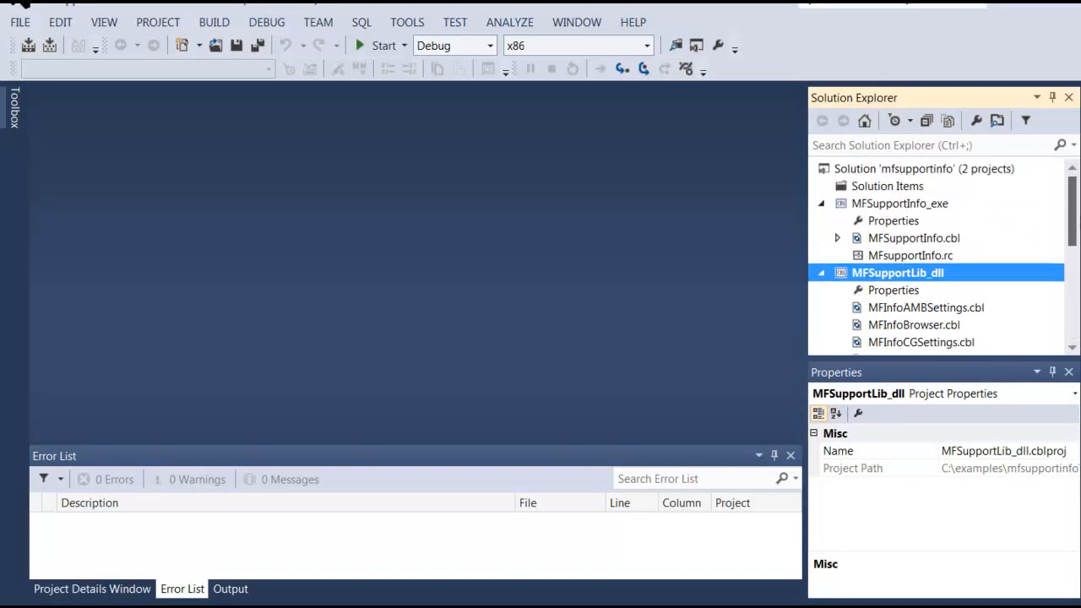
Open the MFSupportInfo_exe project properties and review its application output settings and copybook paths
{"action": "left_click", "coordinate": [901, 220]}
{"action": "double_click", "coordinate": [901, 221]}
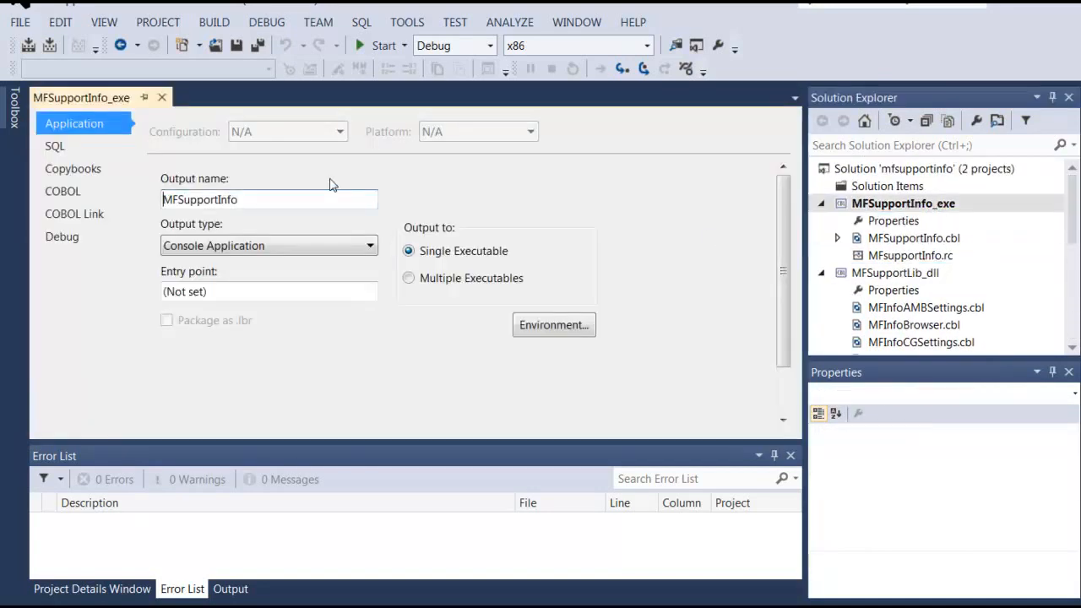
{"action": "left_click", "coordinate": [261, 207]}
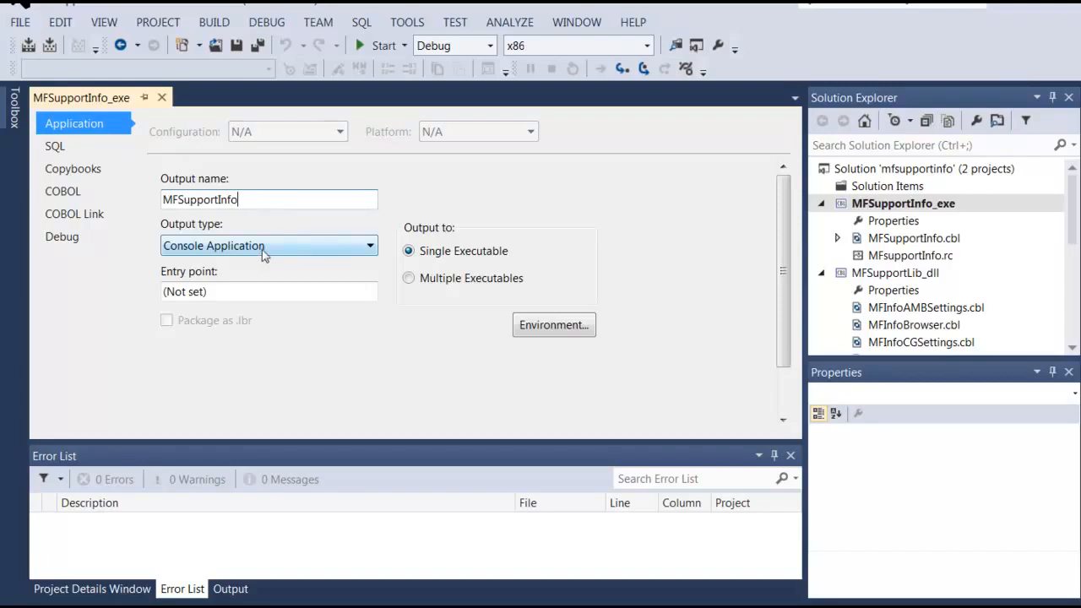
{"action": "left_click", "coordinate": [79, 149]}
{"action": "left_click", "coordinate": [76, 168]}
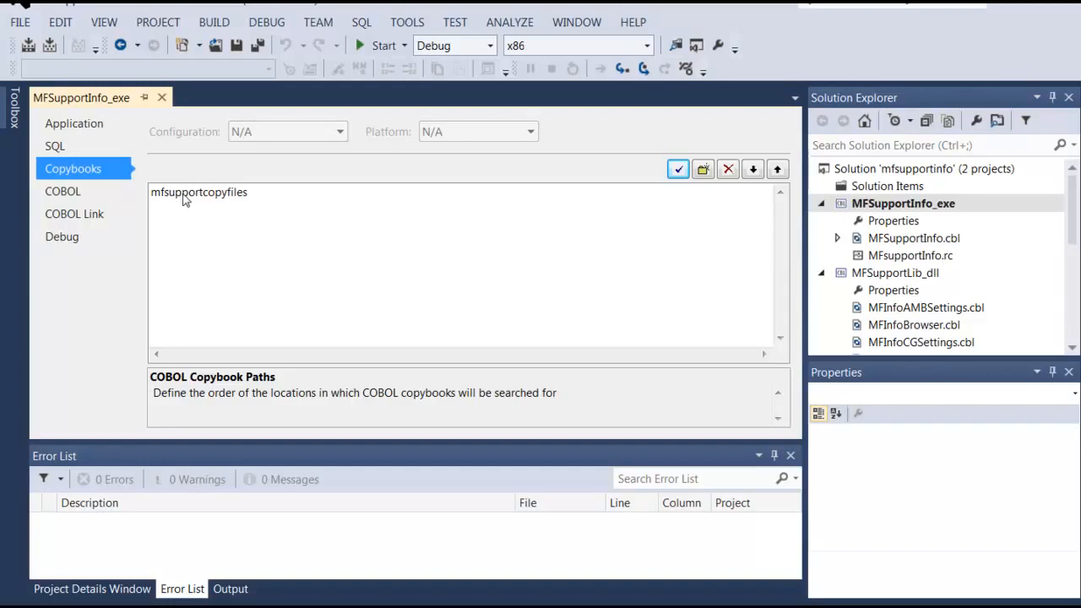
Review the additional directives, including REMOVE"OBJECT-REFERENCE", and the output path in MFSupportInfo_exe's COBOL settings
{"action": "left_click", "coordinate": [84, 192]}
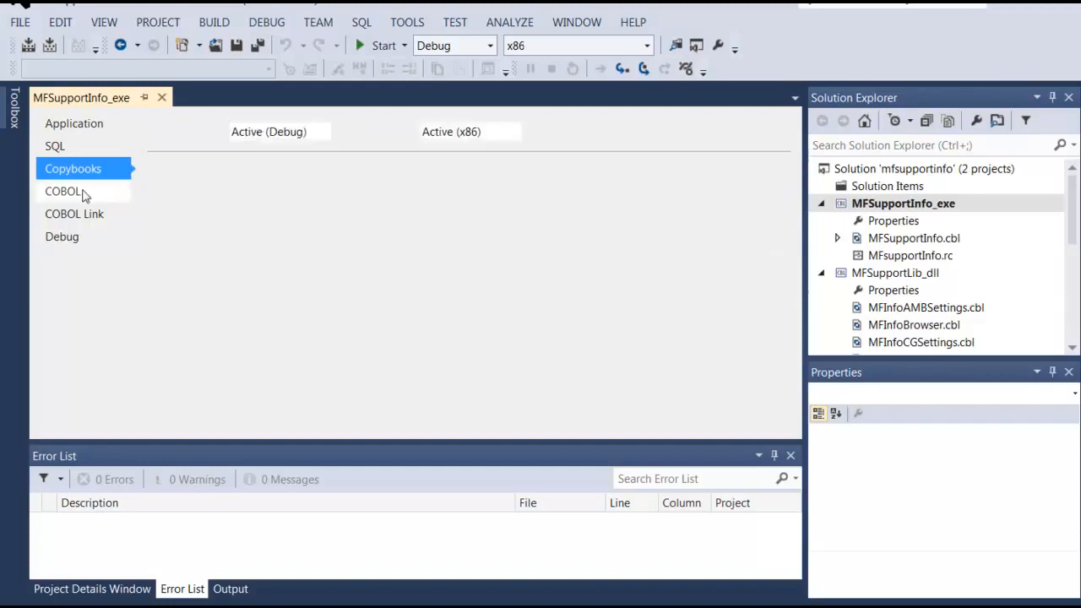
{"action": "left_click_drag", "start_coordinate": [786, 202], "coordinate": [806, 308]}
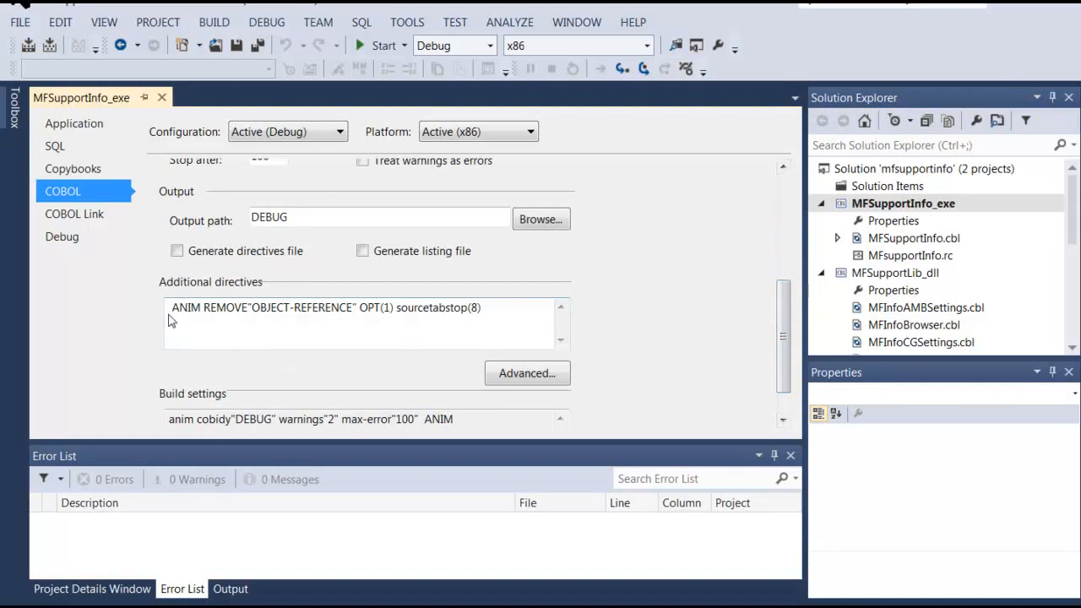
{"action": "left_click_drag", "start_coordinate": [172, 309], "coordinate": [481, 307]}
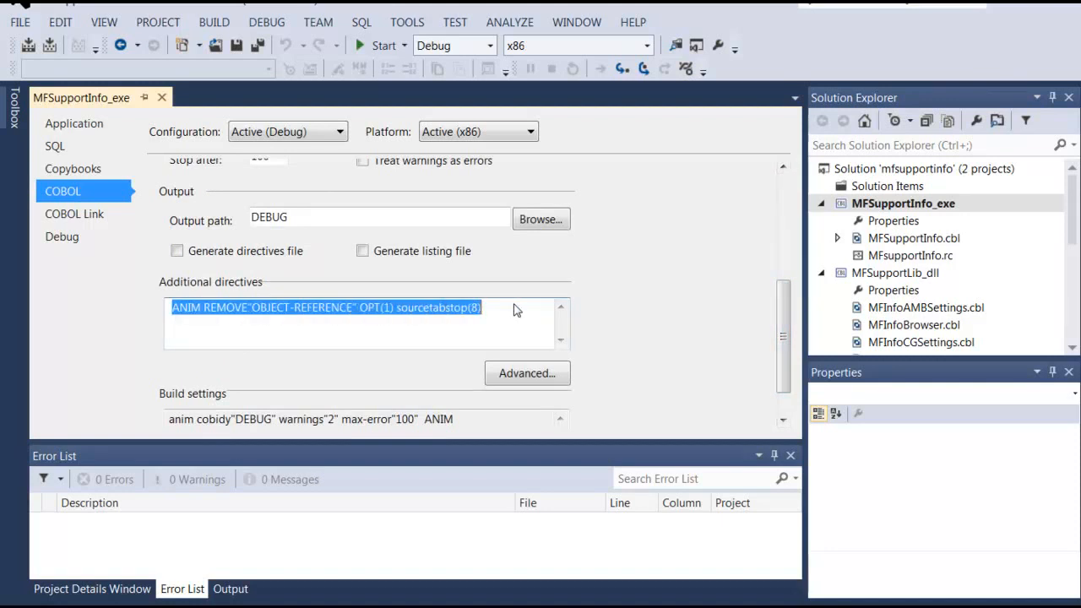
{"action": "left_click", "coordinate": [517, 310]}
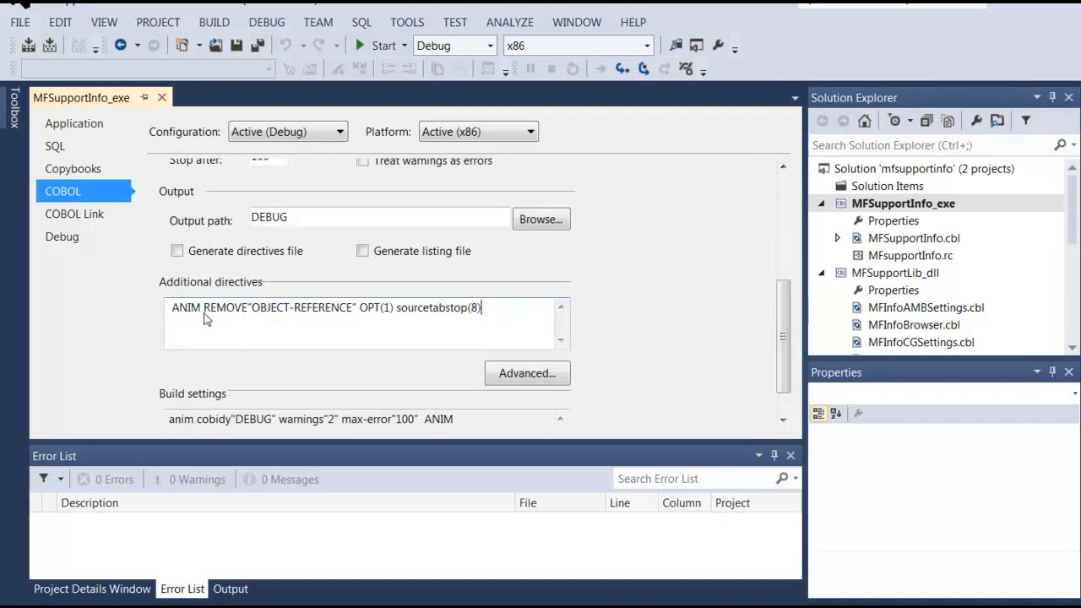
{"action": "left_click_drag", "start_coordinate": [204, 310], "coordinate": [359, 312]}
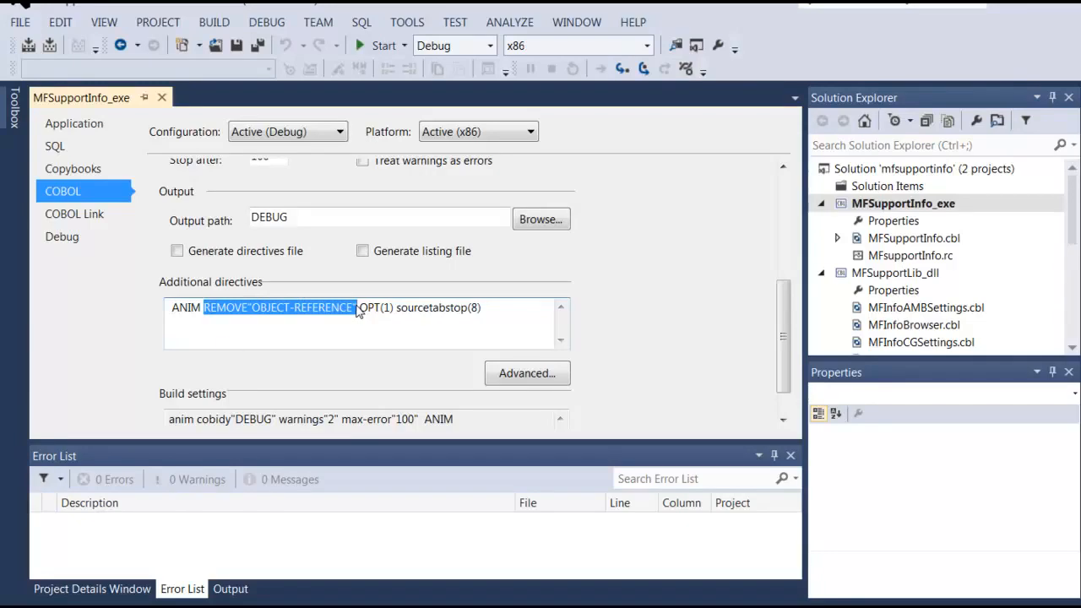
{"action": "left_click", "coordinate": [308, 220]}
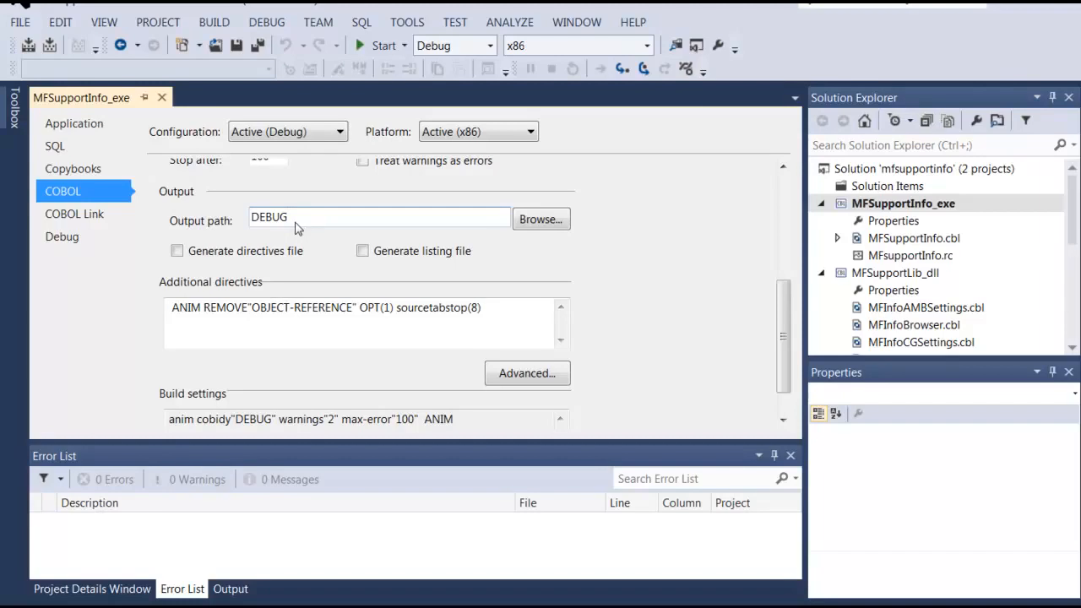
{"action": "double_click", "coordinate": [268, 222]}
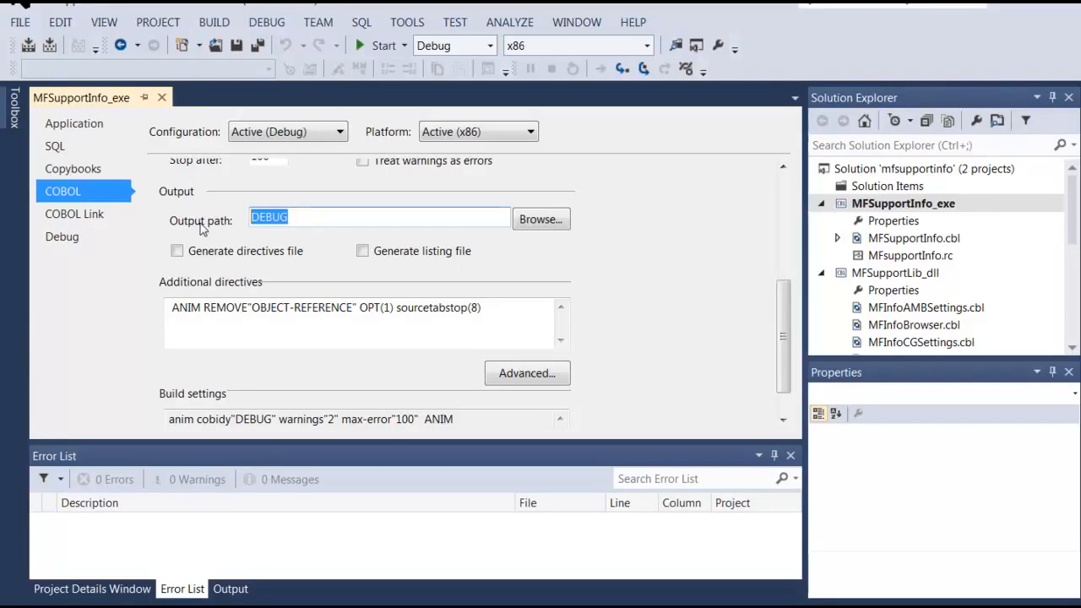
Review MFSupportInfo_exe's COBOL link settings, including the entry point and run-time model
{"action": "left_click", "coordinate": [304, 222]}
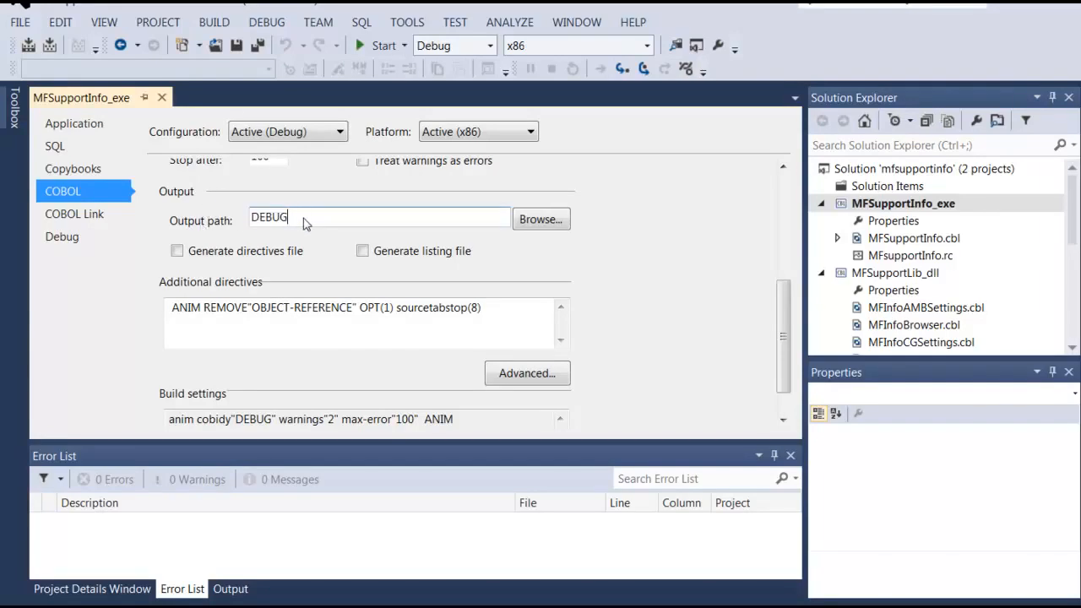
{"action": "left_click", "coordinate": [93, 217]}
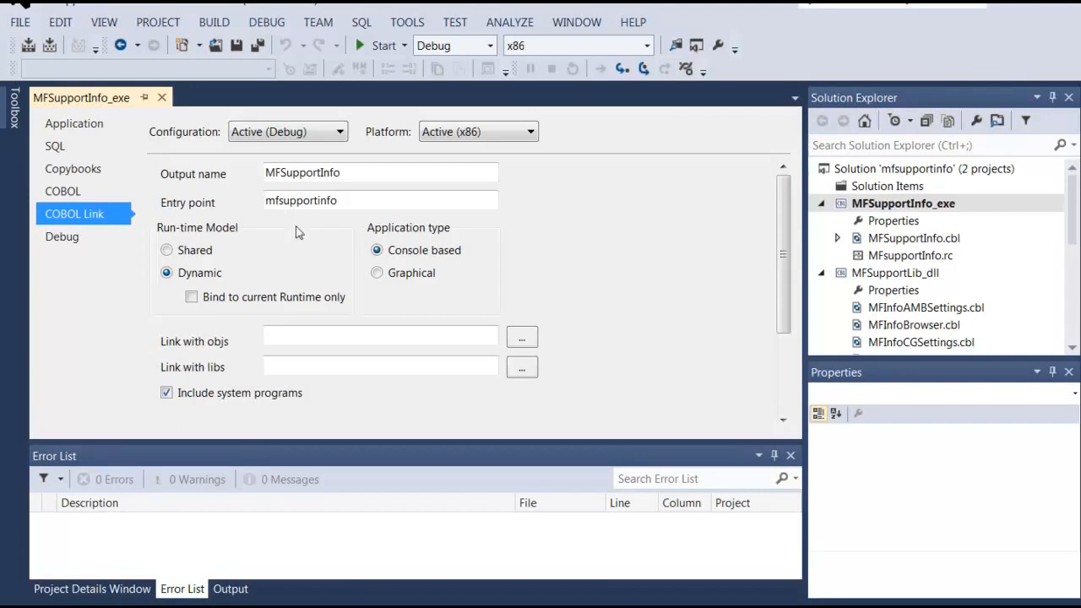
{"action": "left_click_drag", "start_coordinate": [355, 207], "coordinate": [241, 202]}
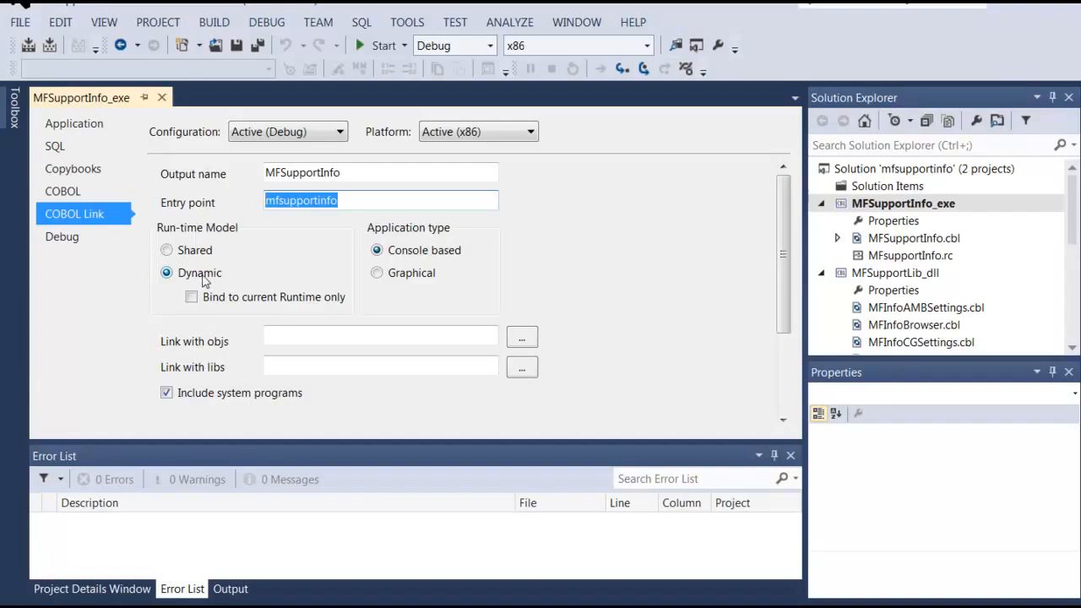
Open the MFSupportLib_dll project properties and review the libraries it links with in the COBOL link settings
{"action": "double_click", "coordinate": [892, 289]}
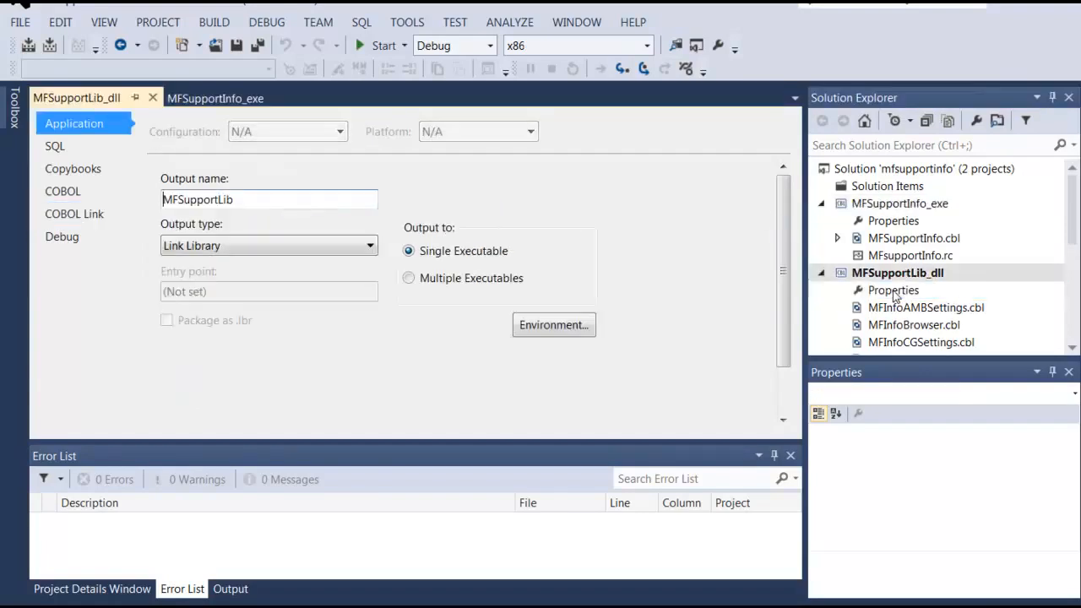
{"action": "left_click", "coordinate": [86, 216]}
{"action": "left_click", "coordinate": [268, 372]}
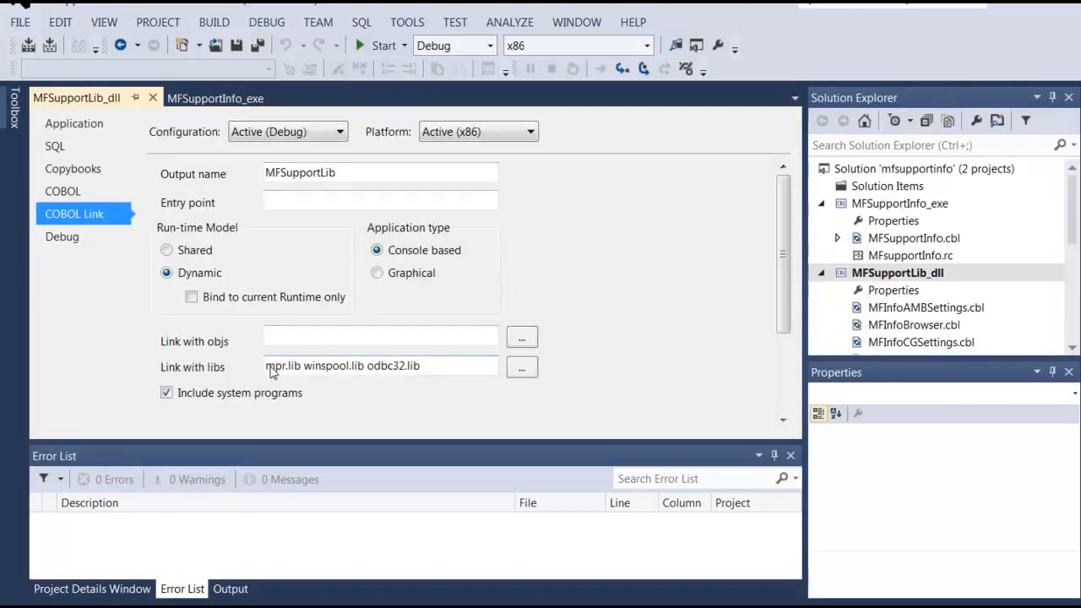
{"action": "left_click_drag", "start_coordinate": [267, 371], "coordinate": [438, 366]}
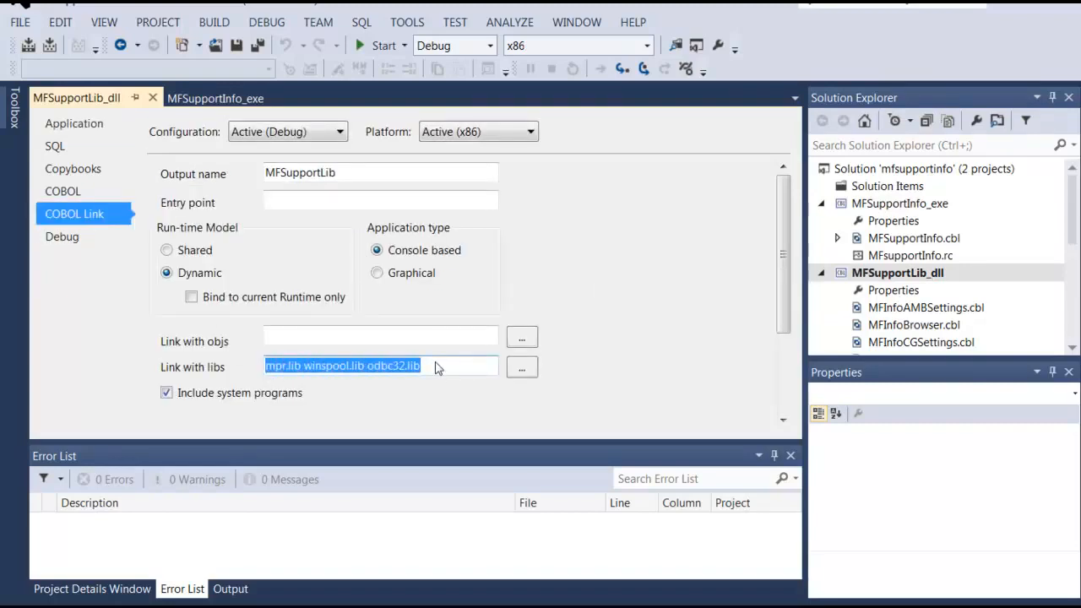
{"action": "left_click", "coordinate": [438, 367]}
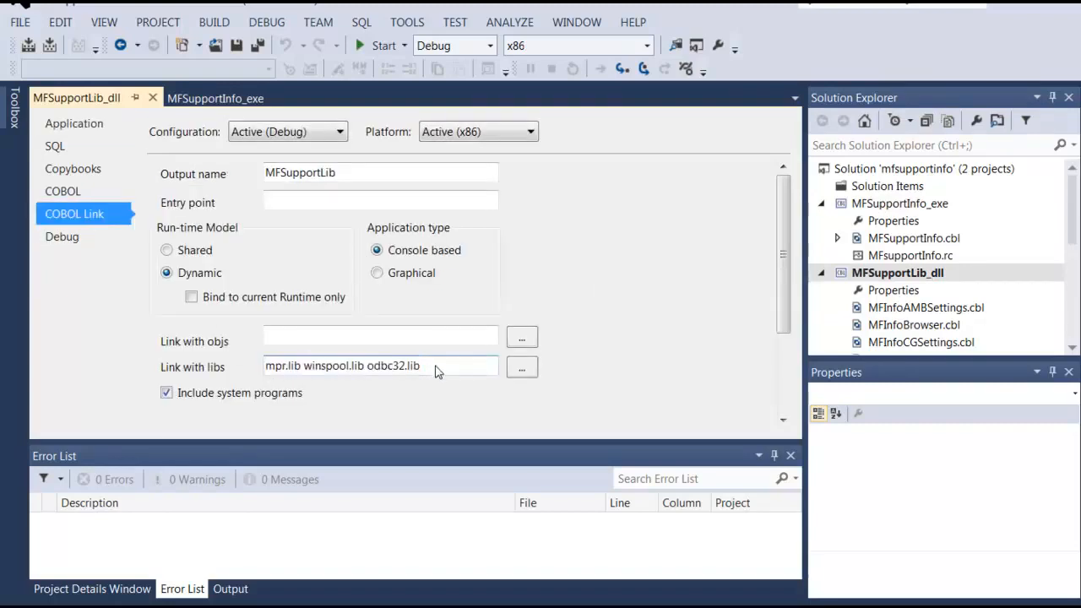
Rebuild the whole solution and check the error list for compiler messages
{"action": "left_click", "coordinate": [215, 23]}
{"action": "left_click", "coordinate": [232, 68]}
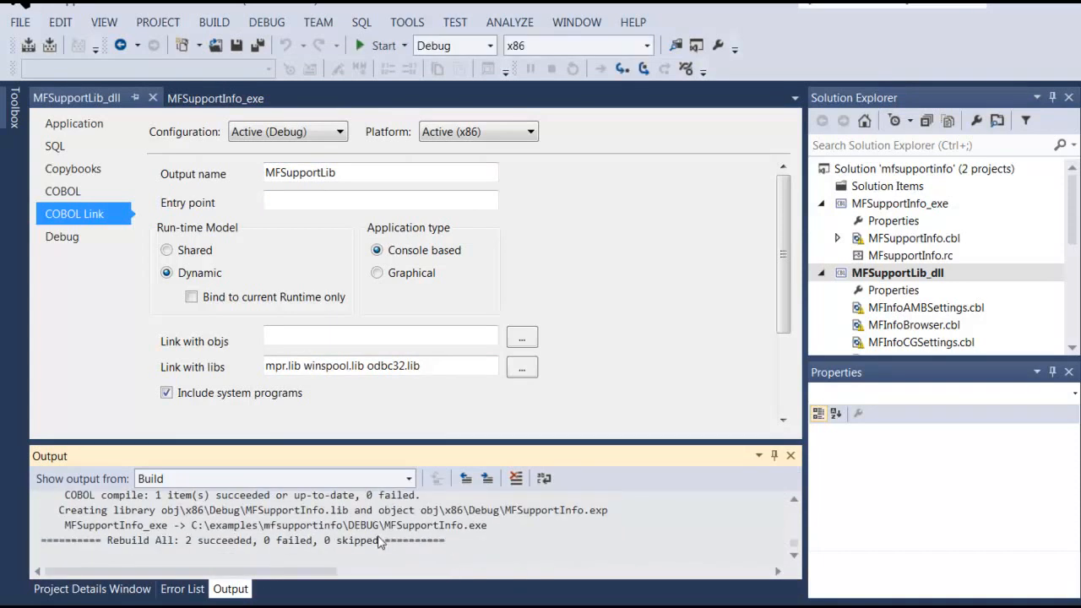
{"action": "left_click", "coordinate": [182, 588]}
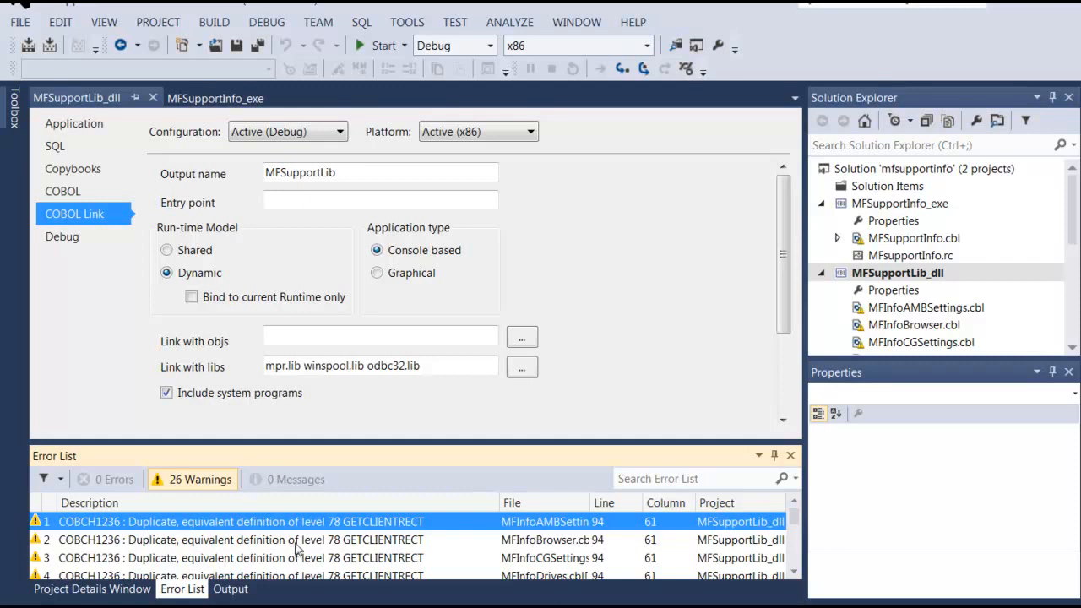
Set MFSupportLib_dll's COBOL warning level to Include recoverable errors (Level E) and save the project settings
{"action": "left_click", "coordinate": [86, 192]}
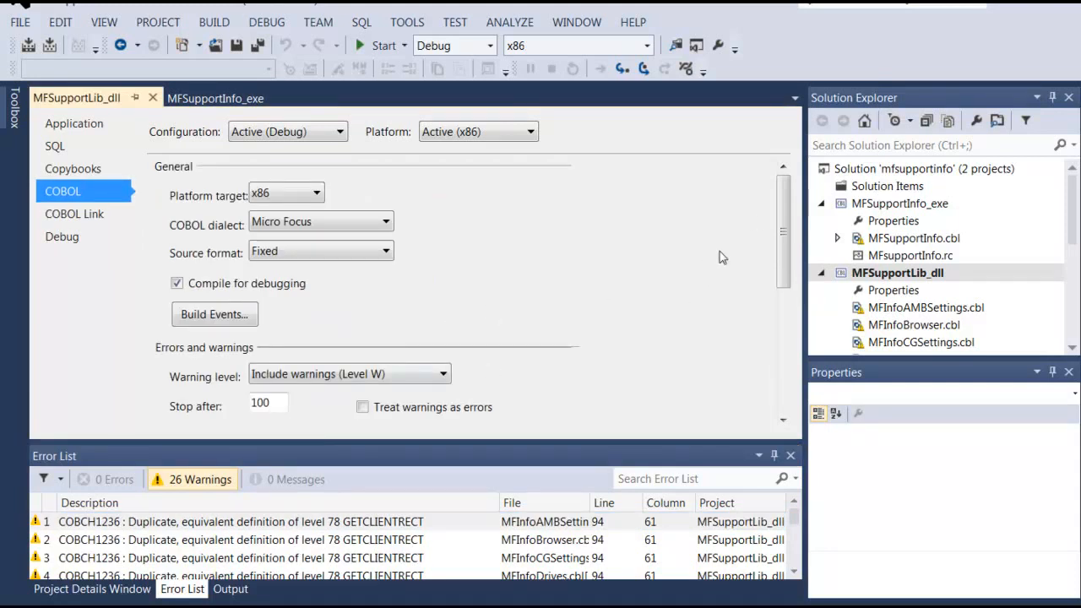
{"action": "left_click_drag", "start_coordinate": [783, 217], "coordinate": [783, 279]}
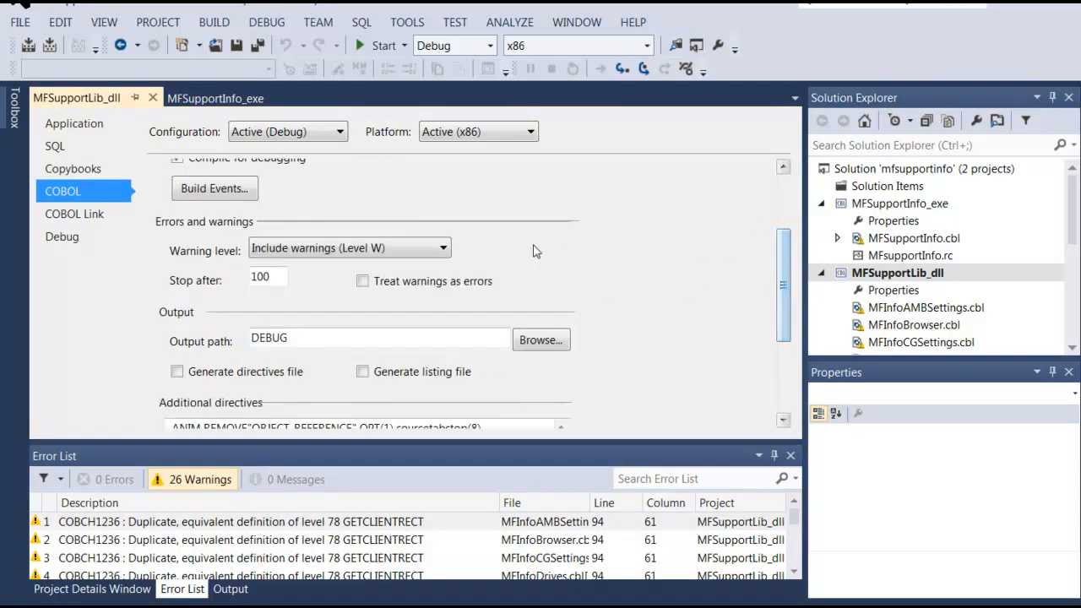
{"action": "left_click", "coordinate": [443, 250]}
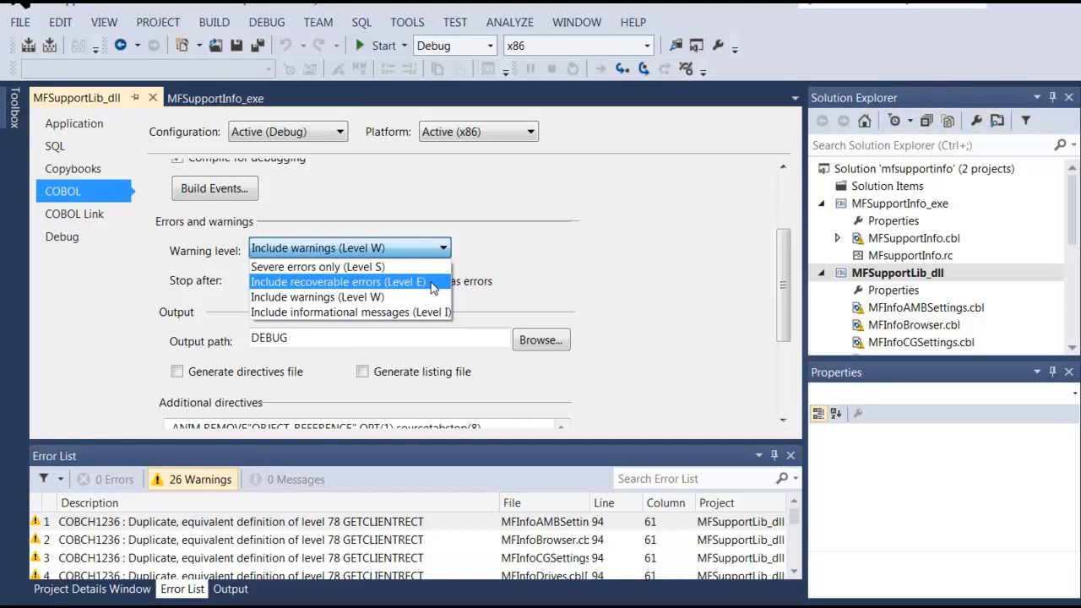
{"action": "left_click", "coordinate": [432, 287]}
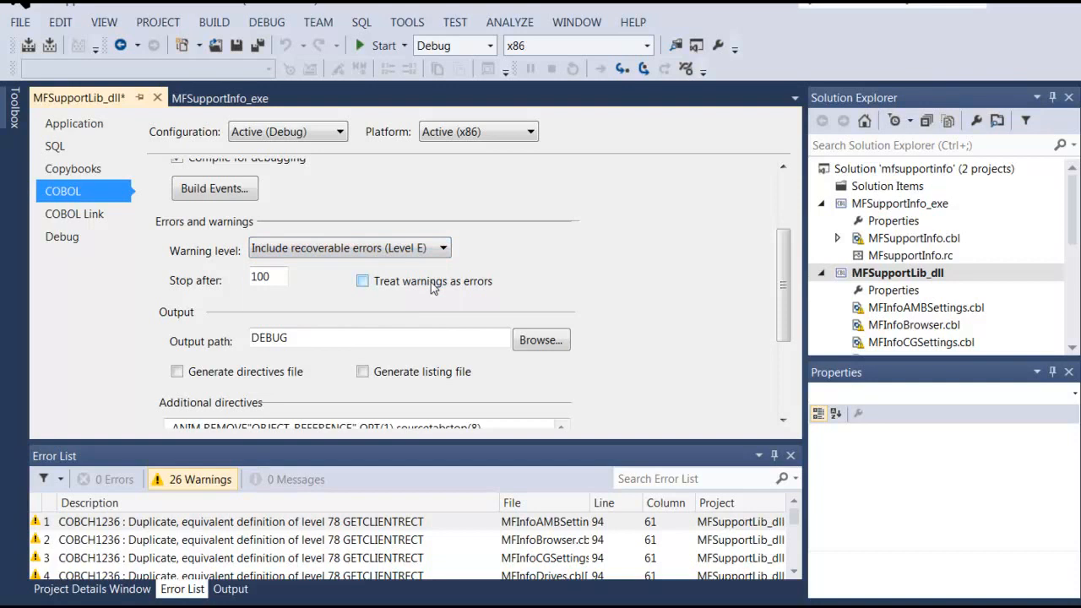
{"action": "left_click", "coordinate": [237, 45]}
Set MFSupportInfo_exe's COBOL warning level to Include recoverable errors (Level E)
{"action": "double_click", "coordinate": [891, 222]}
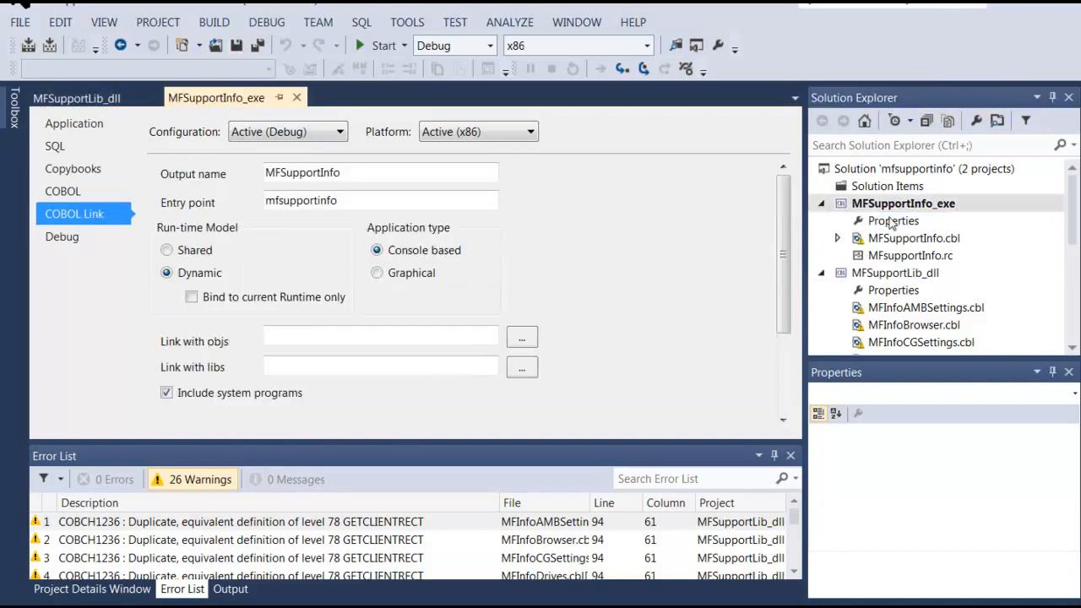
{"action": "left_click", "coordinate": [85, 194]}
{"action": "left_click", "coordinate": [264, 219]}
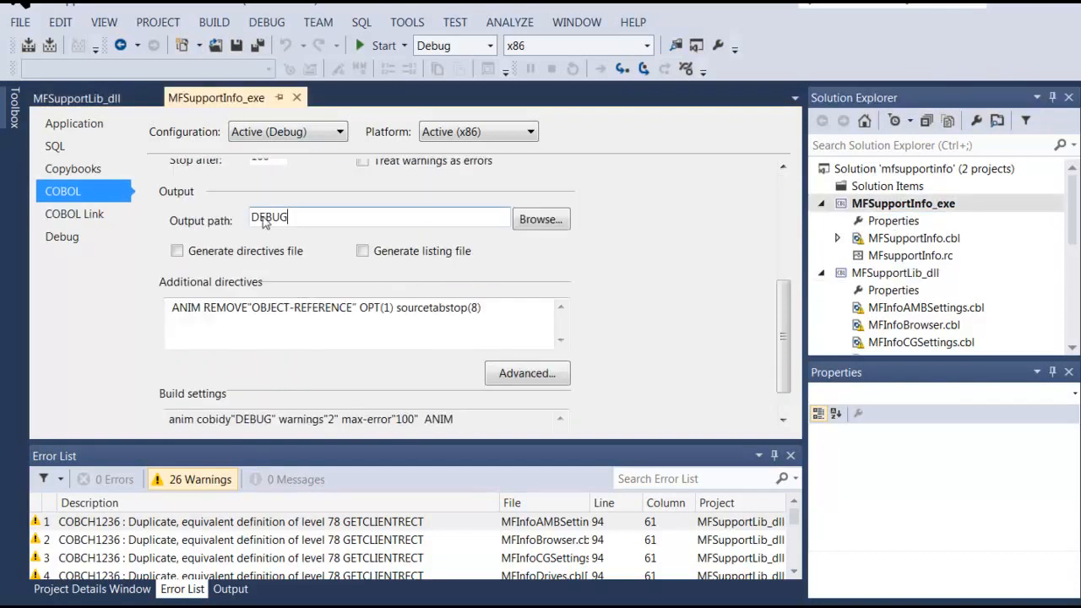
{"action": "left_click_drag", "start_coordinate": [786, 316], "coordinate": [785, 260]}
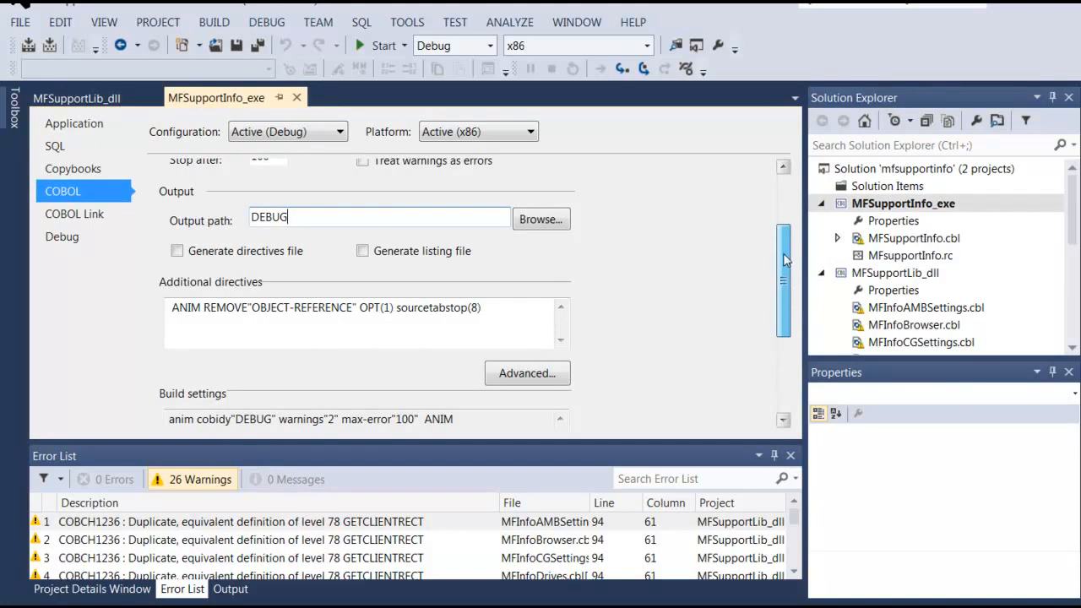
{"action": "left_click", "coordinate": [442, 258]}
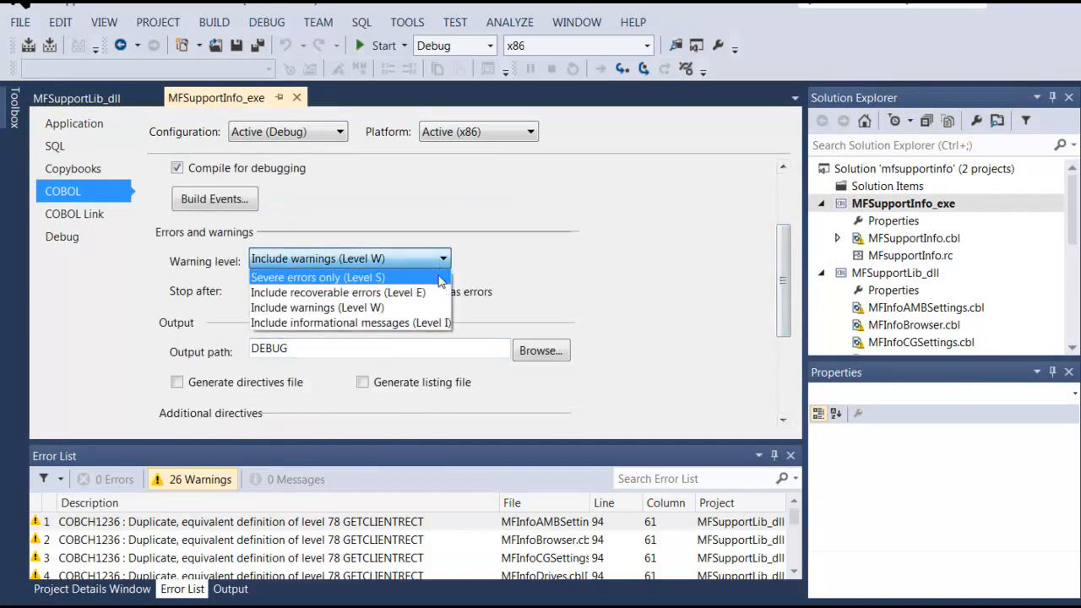
{"action": "left_click", "coordinate": [434, 293]}
Rebuild the solution with the new warning levels and recheck the error list
{"action": "left_click", "coordinate": [219, 23]}
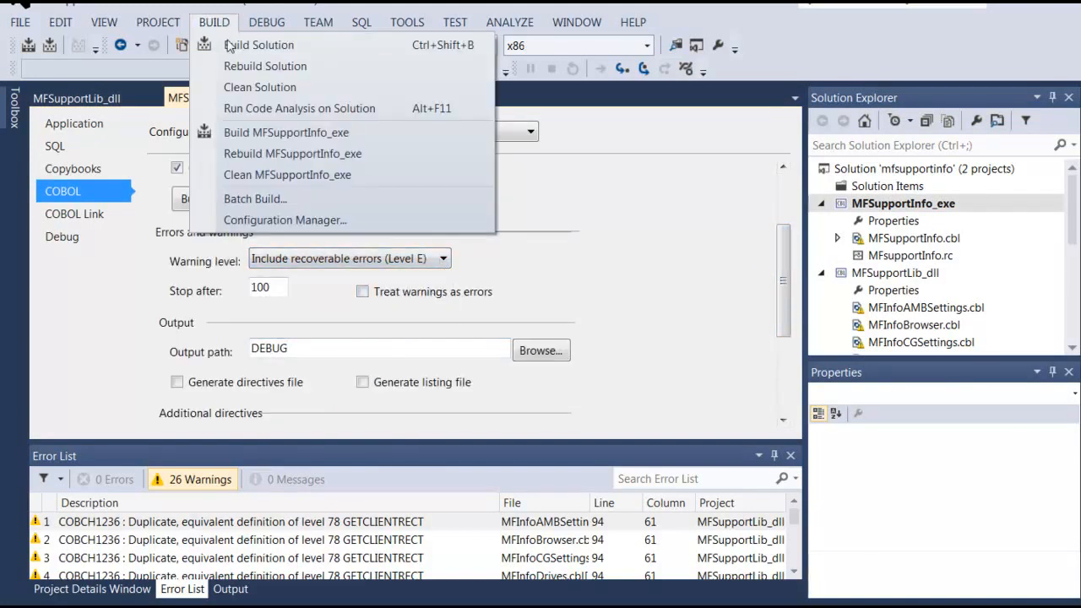
{"action": "left_click", "coordinate": [237, 68]}
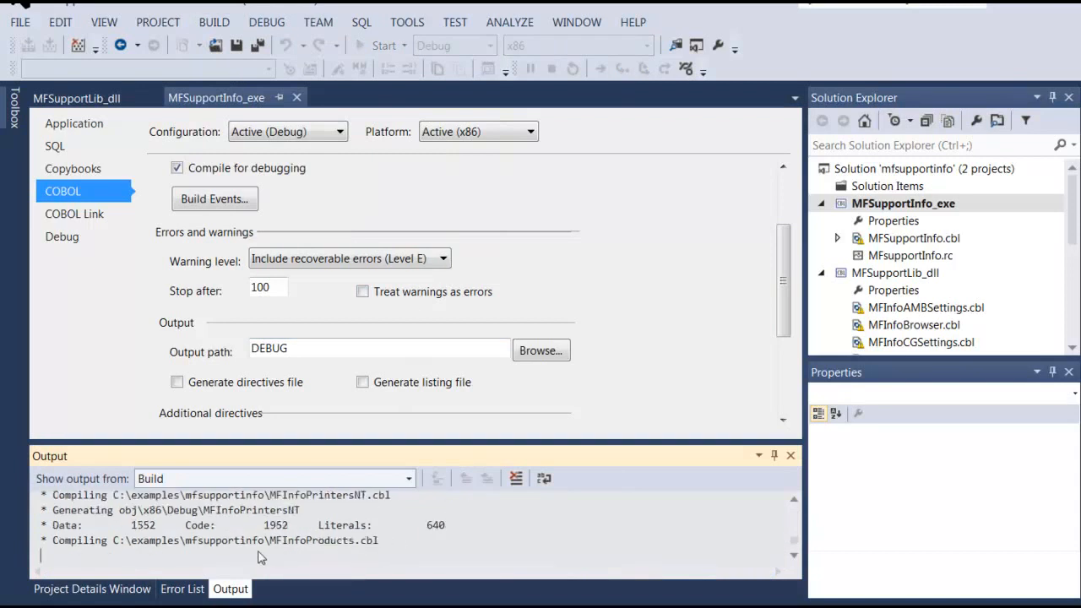
{"action": "left_click", "coordinate": [182, 589]}
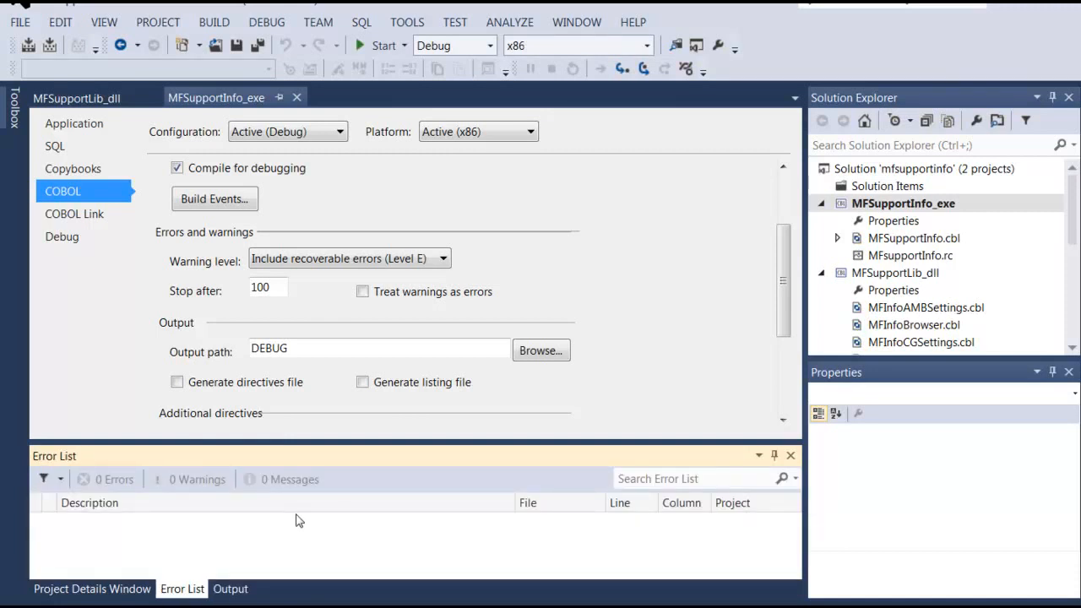
Check the working directory in MFSupportInfo_exe's debug settings and run the project, dismissing its log file message
{"action": "left_click", "coordinate": [65, 236]}
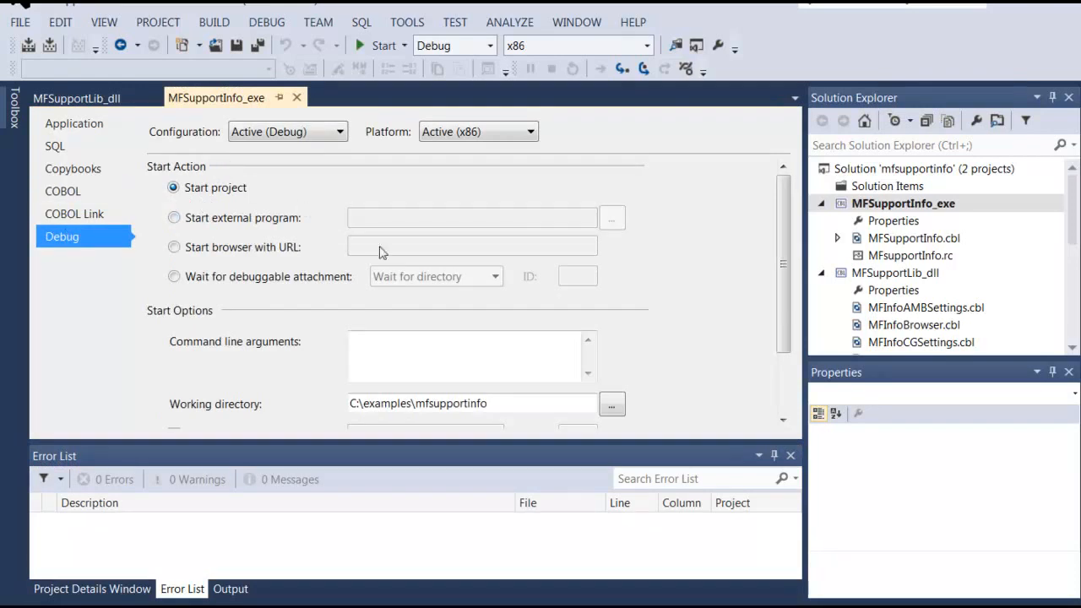
{"action": "left_click", "coordinate": [512, 404]}
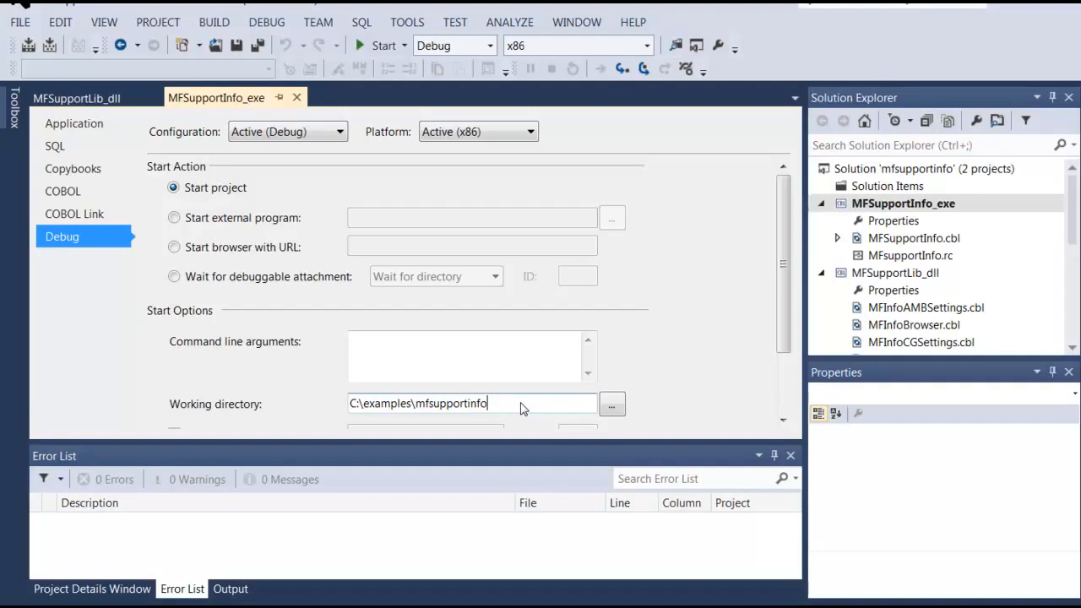
{"action": "left_click", "coordinate": [380, 46]}
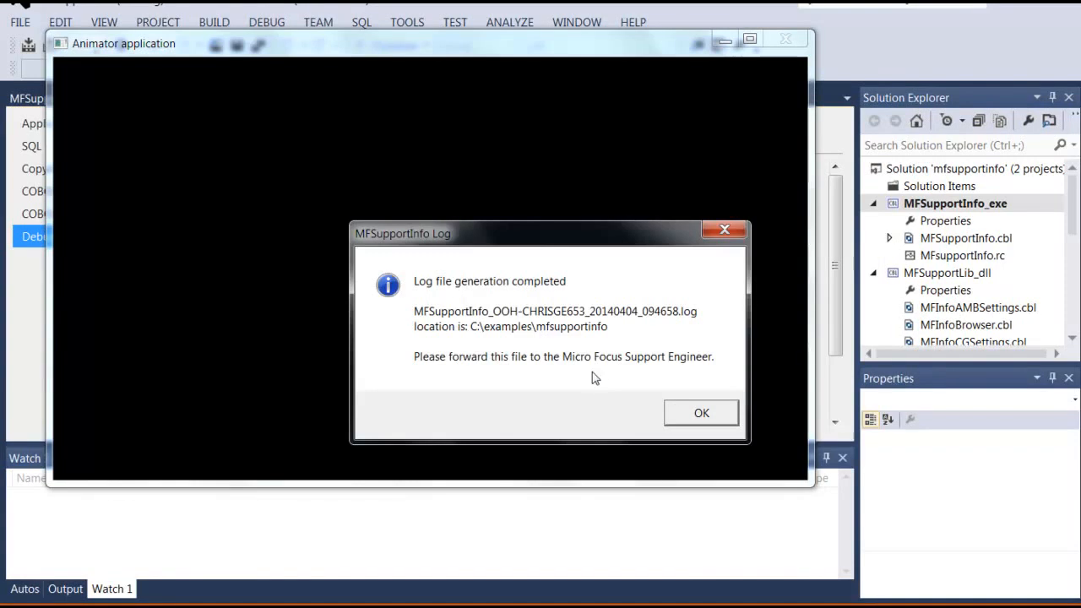
{"action": "left_click", "coordinate": [684, 414]}
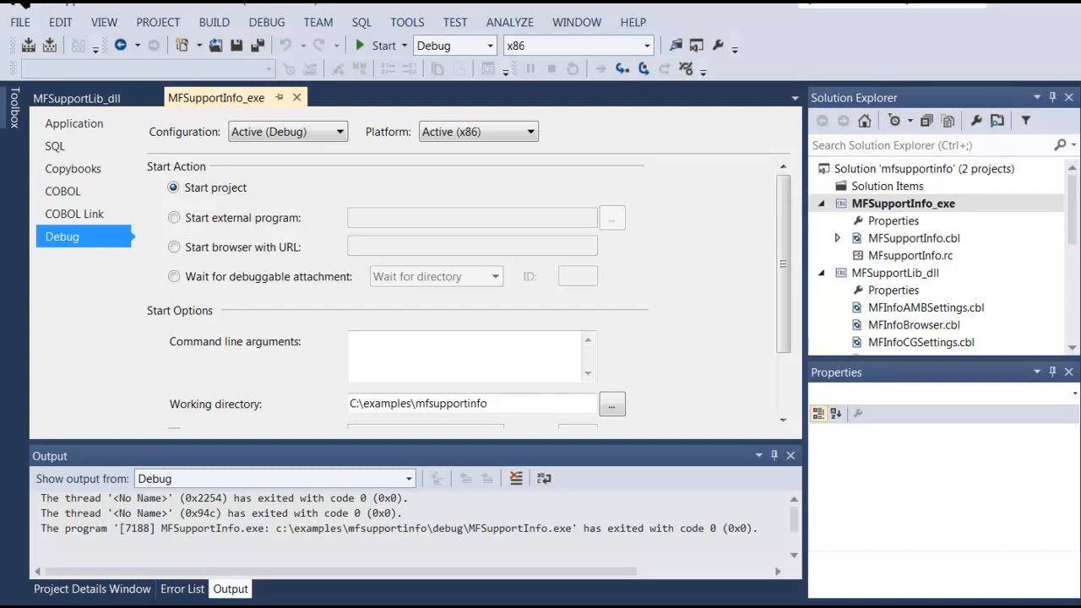
{"action": "left_click", "coordinate": [920, 541]}
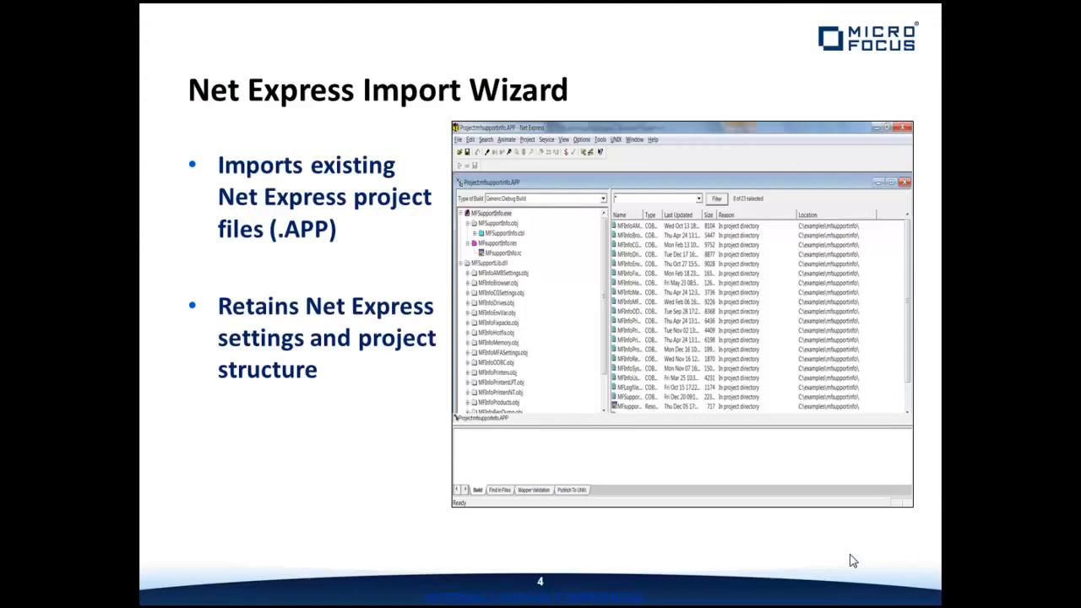
{"action": "left_click", "coordinate": [547, 536]}
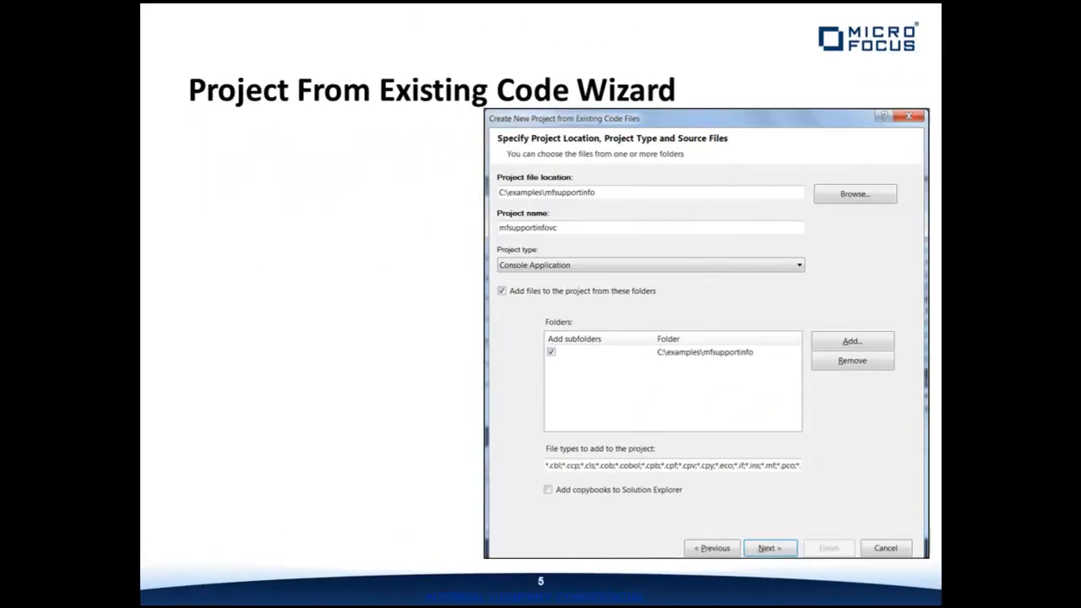
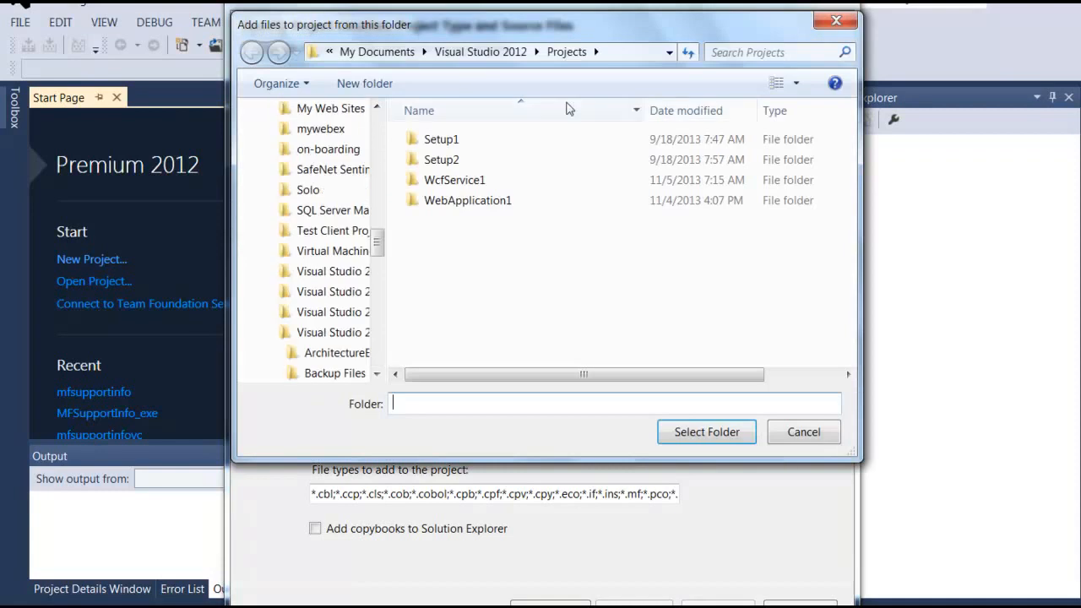
Choose C:\examples\mfsupportinfo as the project file location for the new project from existing code
{"action": "left_click_drag", "start_coordinate": [376, 239], "coordinate": [386, 336]}
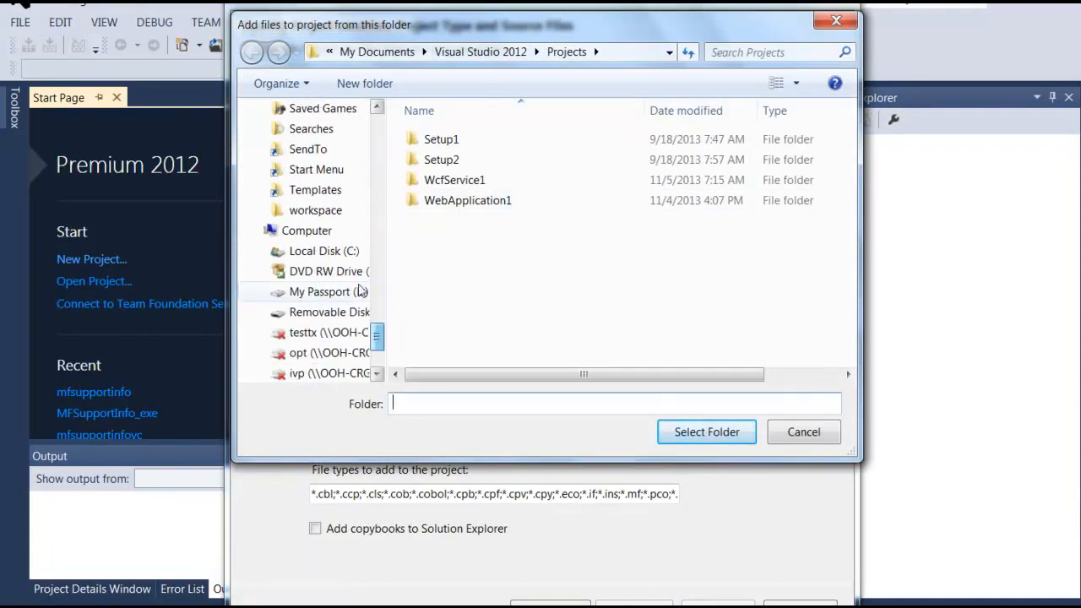
{"action": "left_click", "coordinate": [342, 257]}
{"action": "left_click", "coordinate": [714, 219]}
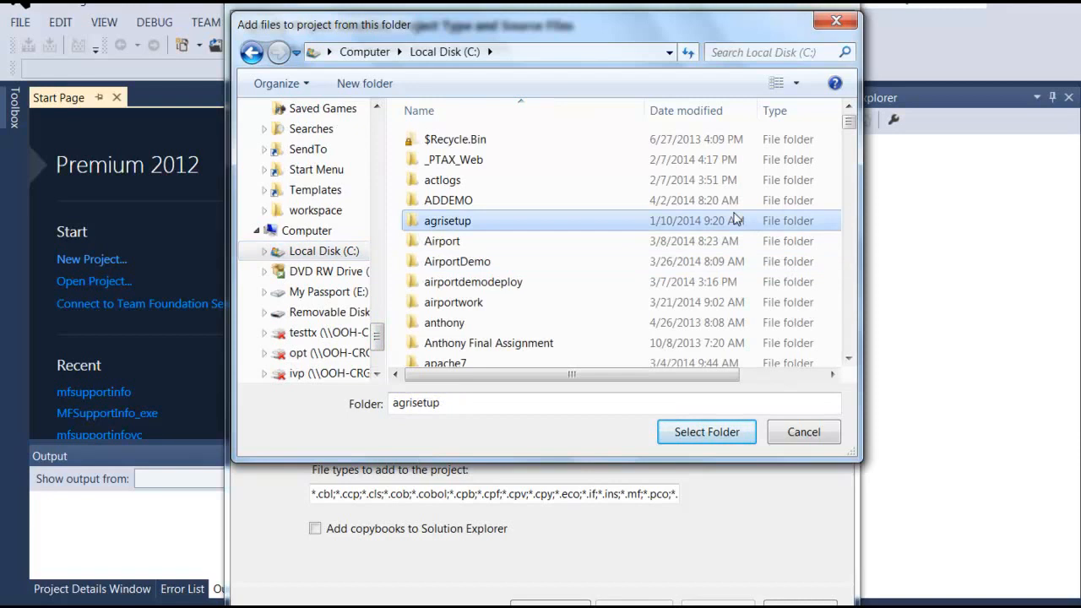
{"action": "scroll", "coordinate": [726, 212], "scroll_direction": "down", "scroll_amount": 15}
{"action": "scroll", "coordinate": [733, 213], "scroll_direction": "down", "scroll_amount": 13}
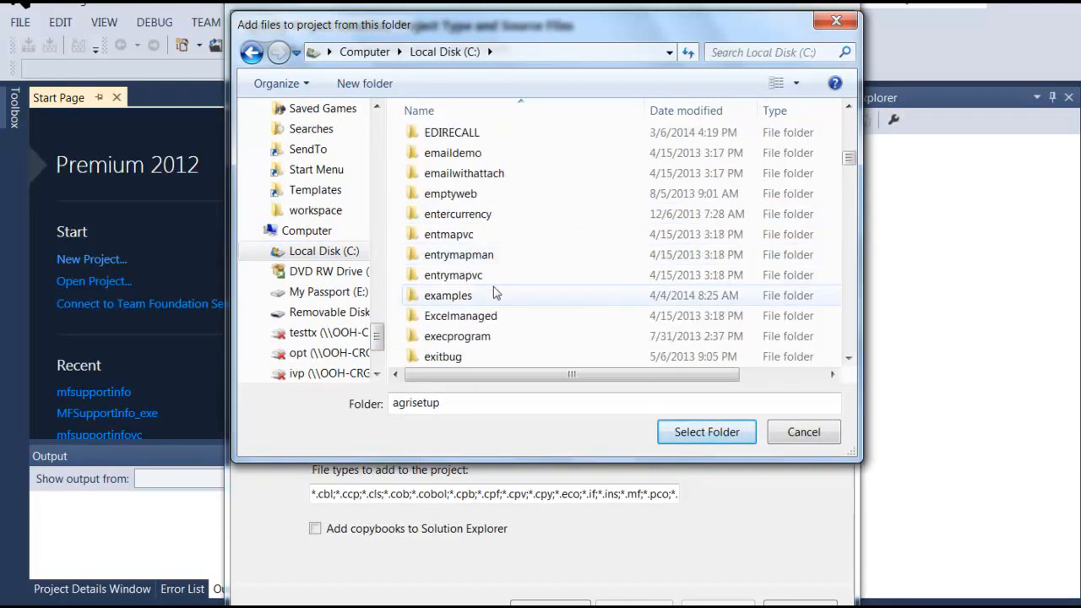
{"action": "double_click", "coordinate": [449, 296]}
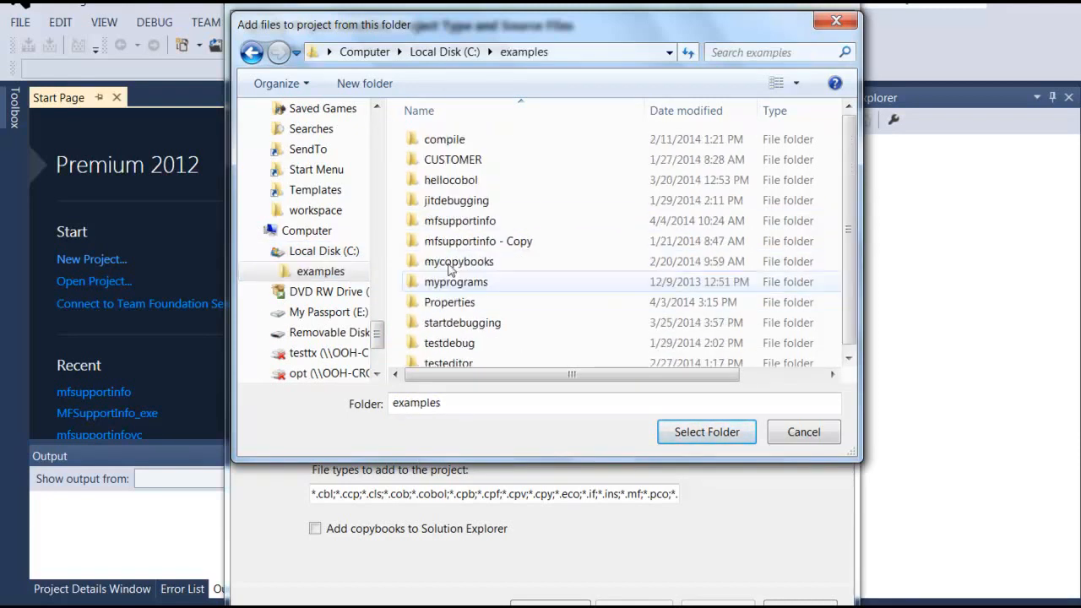
{"action": "double_click", "coordinate": [456, 221]}
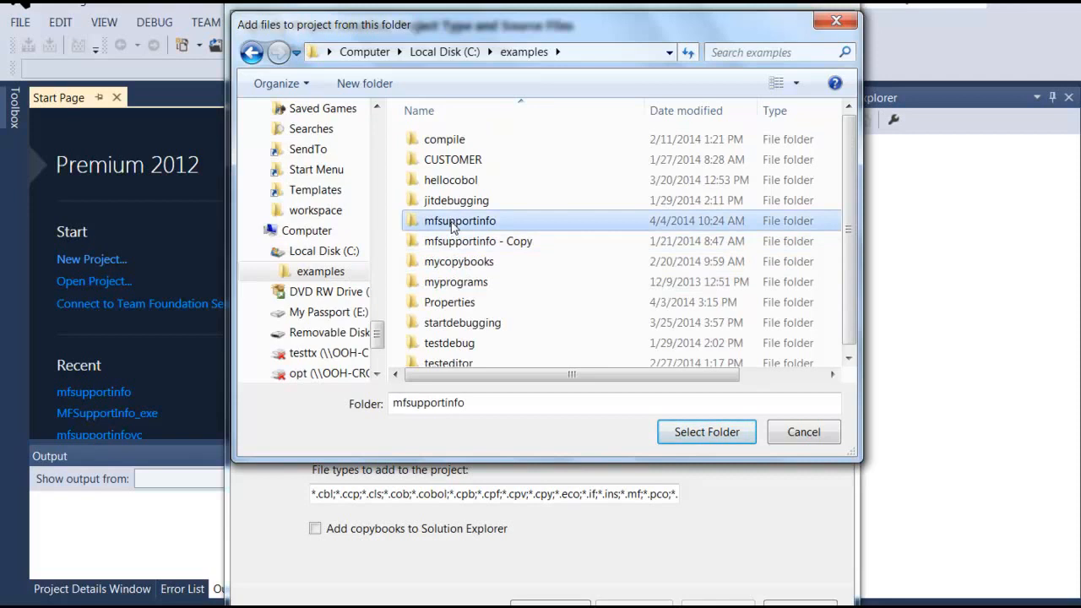
{"action": "left_click", "coordinate": [705, 432]}
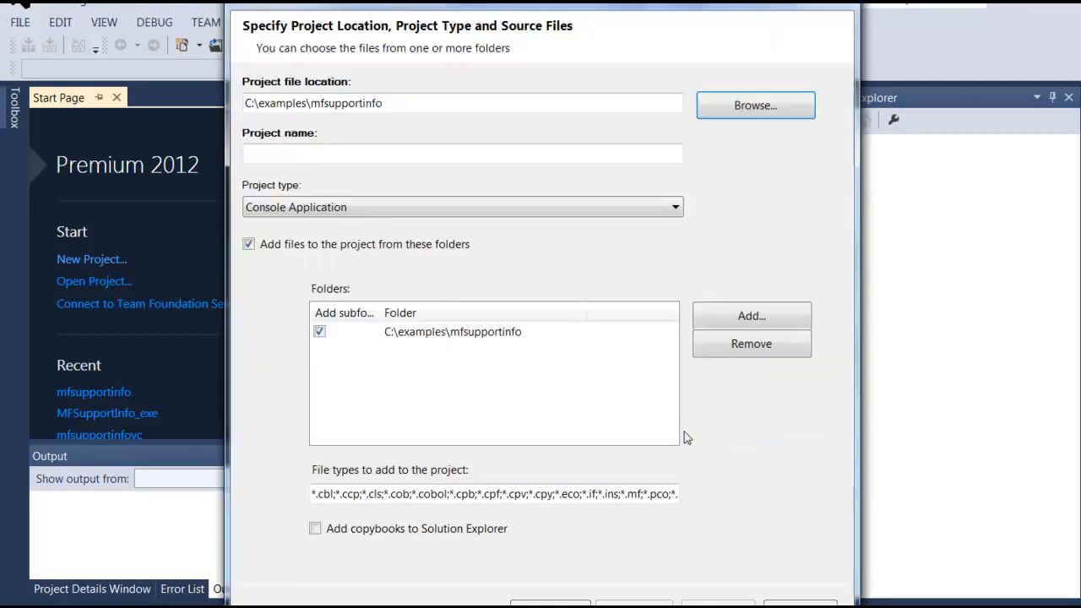
Name the new project mfsupportinfovc and choose Console Application as its project type
{"action": "left_click", "coordinate": [317, 154]}
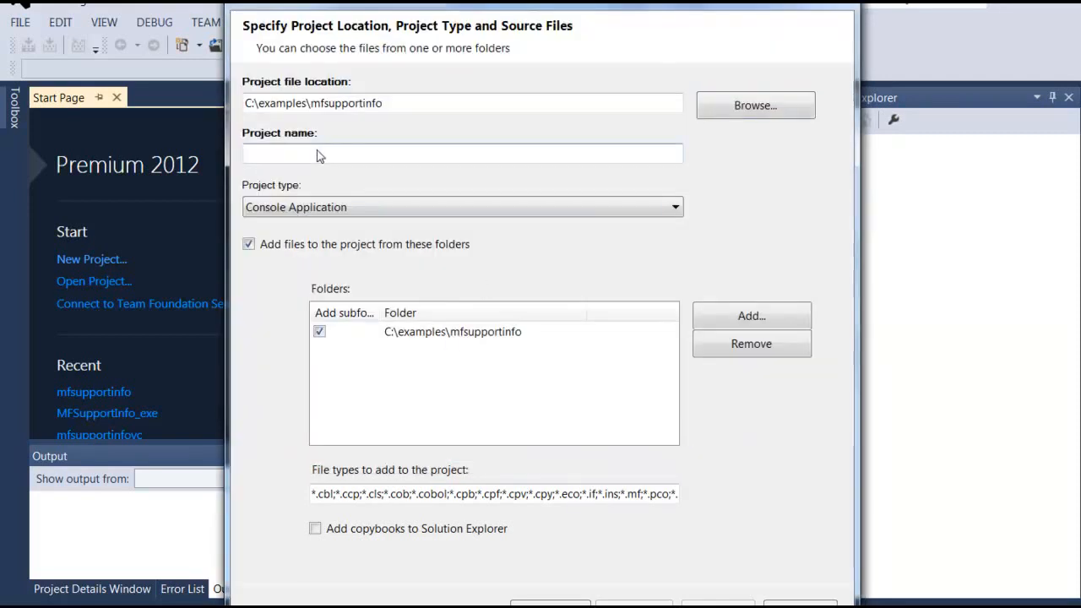
{"action": "type", "text": "mfsu"}
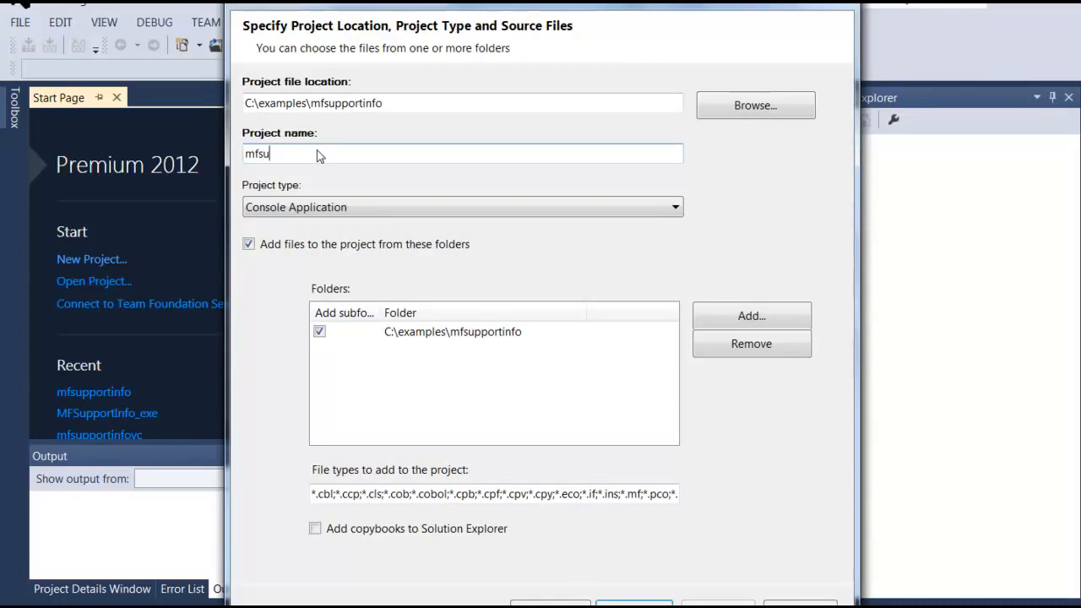
{"action": "type", "text": "pportinfovc"}
{"action": "left_click", "coordinate": [673, 208]}
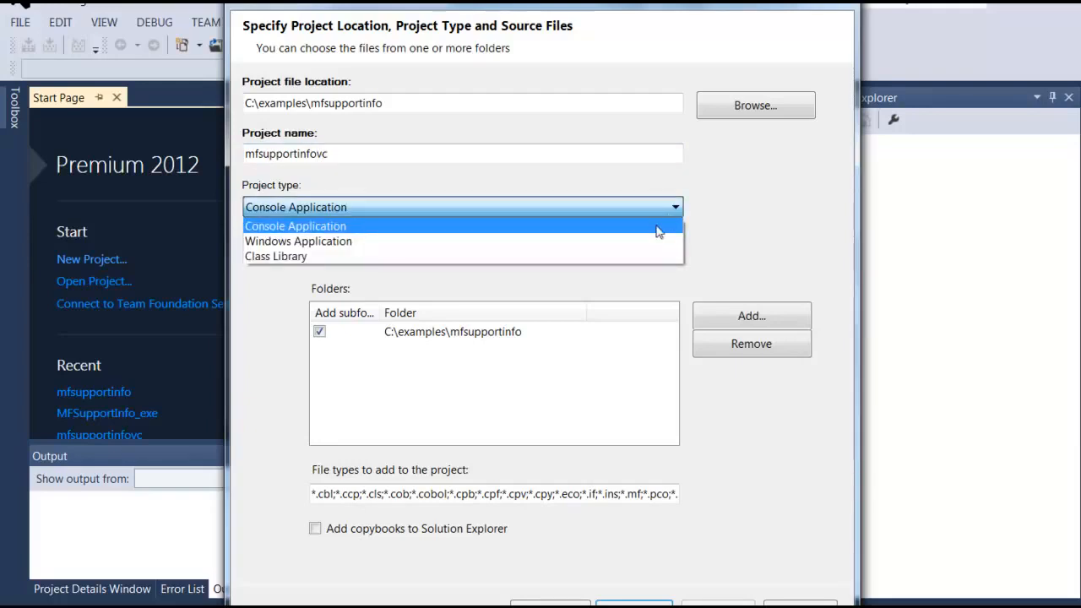
{"action": "left_click", "coordinate": [657, 228]}
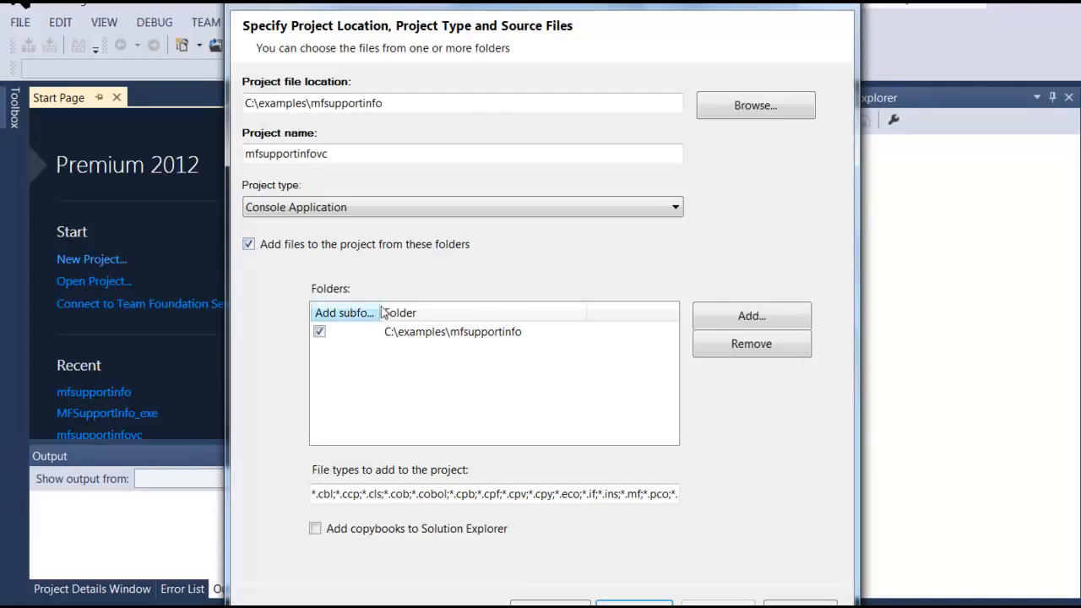
Check the Add subfolders setting and look through the mfsupportcopyfiles subfolder of C:\examples\mfsupportinfo in Windows Explorer, returning to the project wizard
{"action": "left_click_drag", "start_coordinate": [379, 312], "coordinate": [433, 316]}
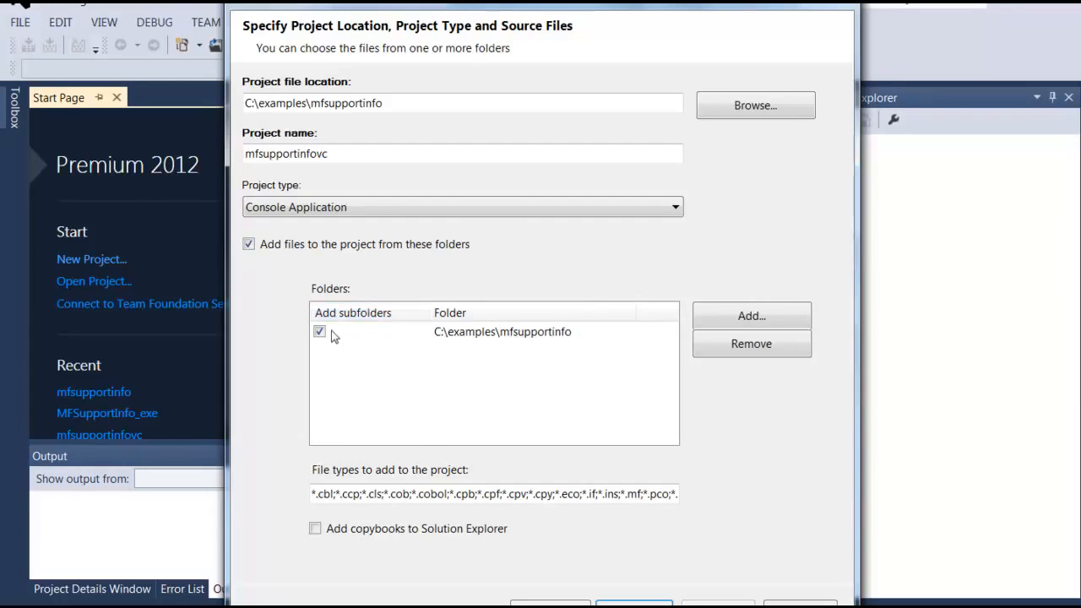
{"action": "left_click", "coordinate": [169, 606]}
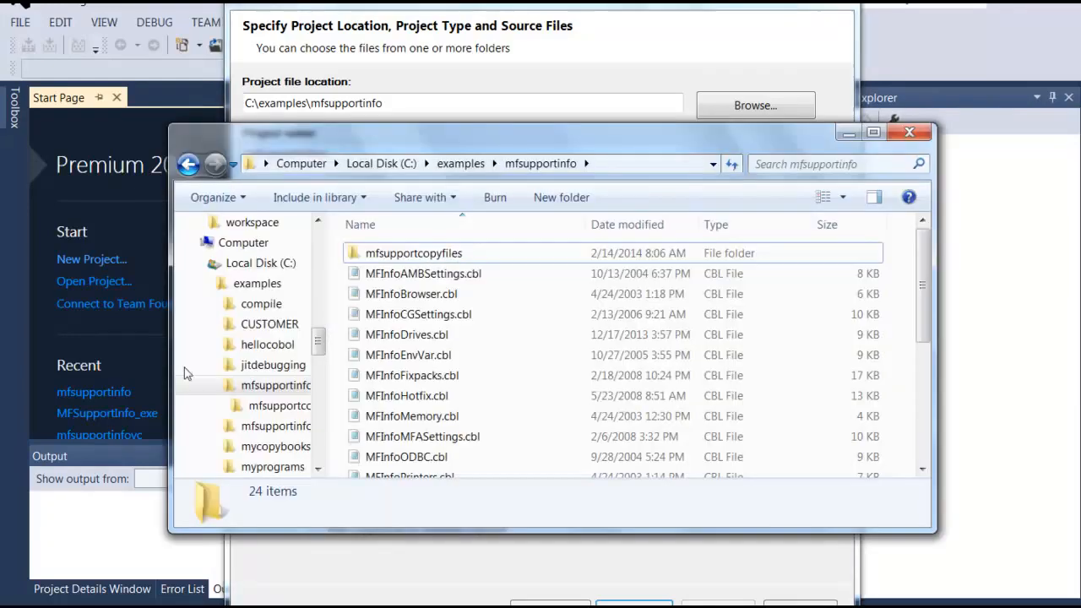
{"action": "double_click", "coordinate": [427, 255]}
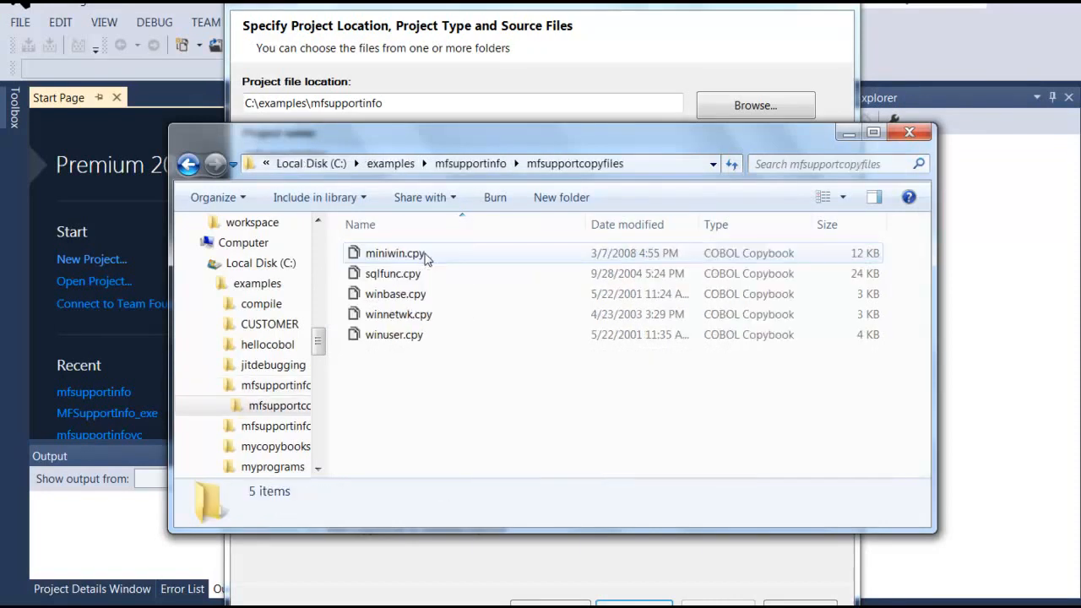
{"action": "left_click", "coordinate": [470, 164]}
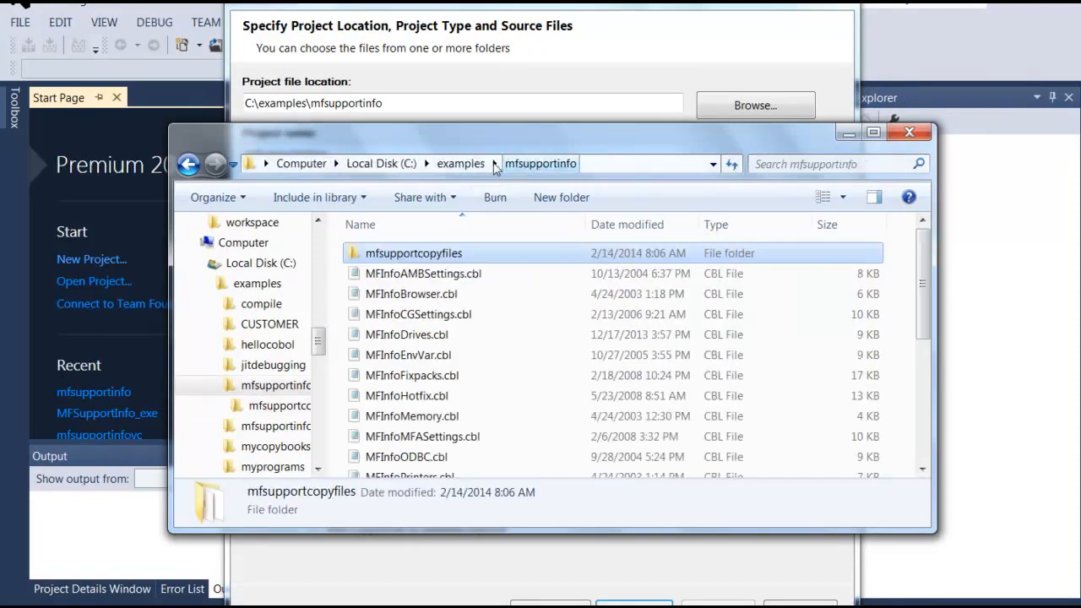
{"action": "left_click", "coordinate": [492, 5]}
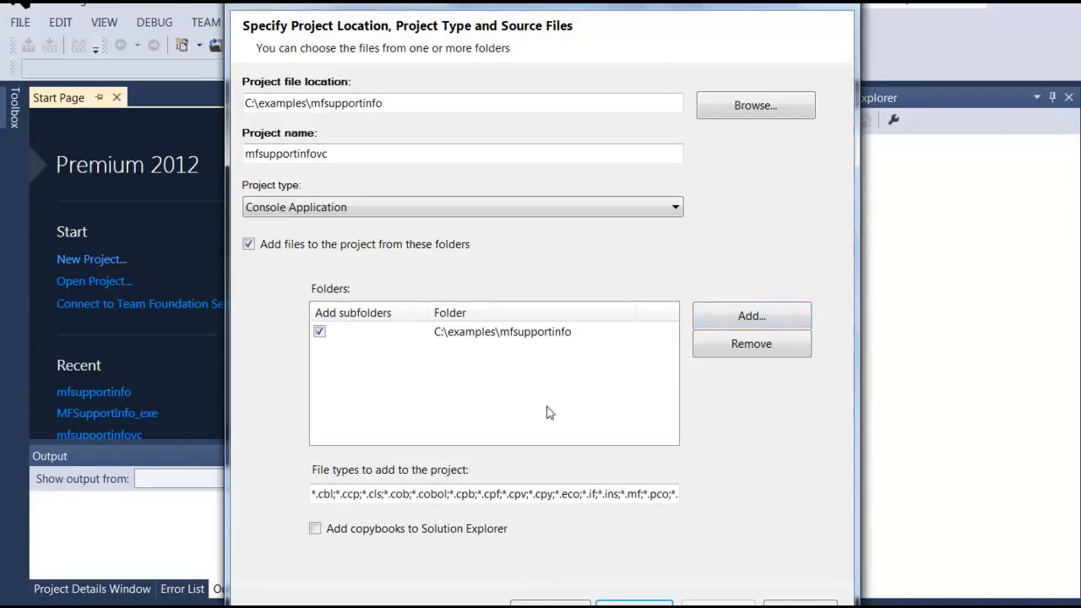
Append *.gs to the end of the list of file types to add to the project
{"action": "left_click", "coordinate": [439, 493]}
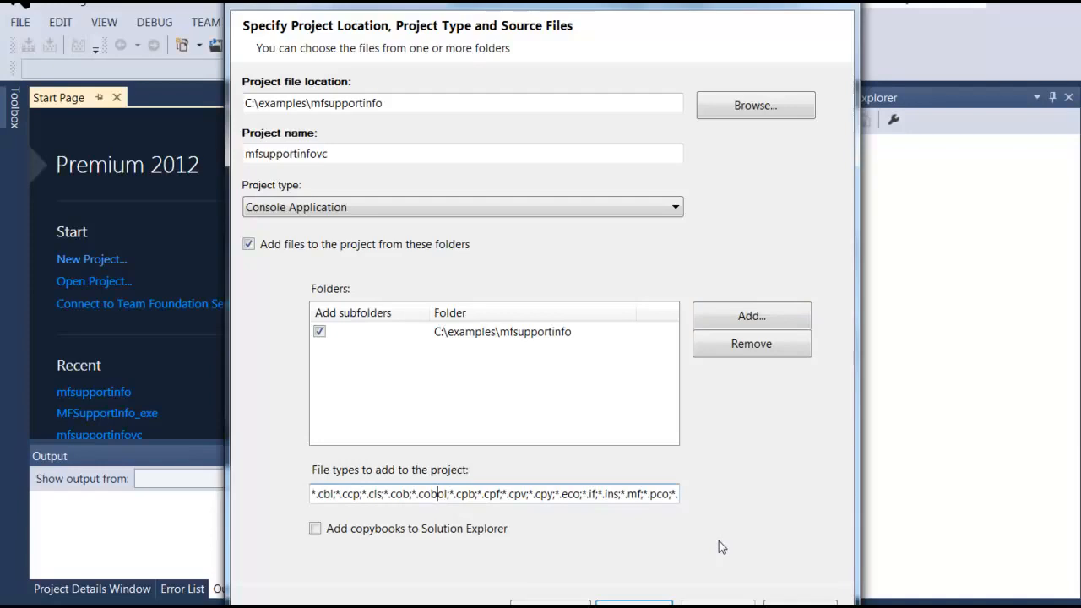
{"action": "key", "text": "End"}
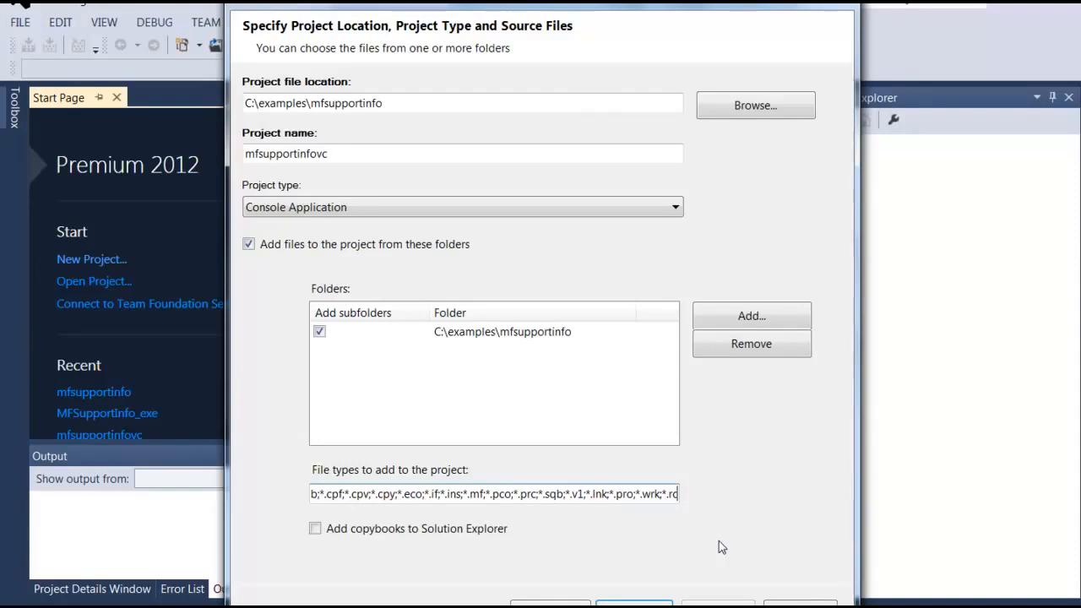
{"action": "type", "text": ";*.gs"}
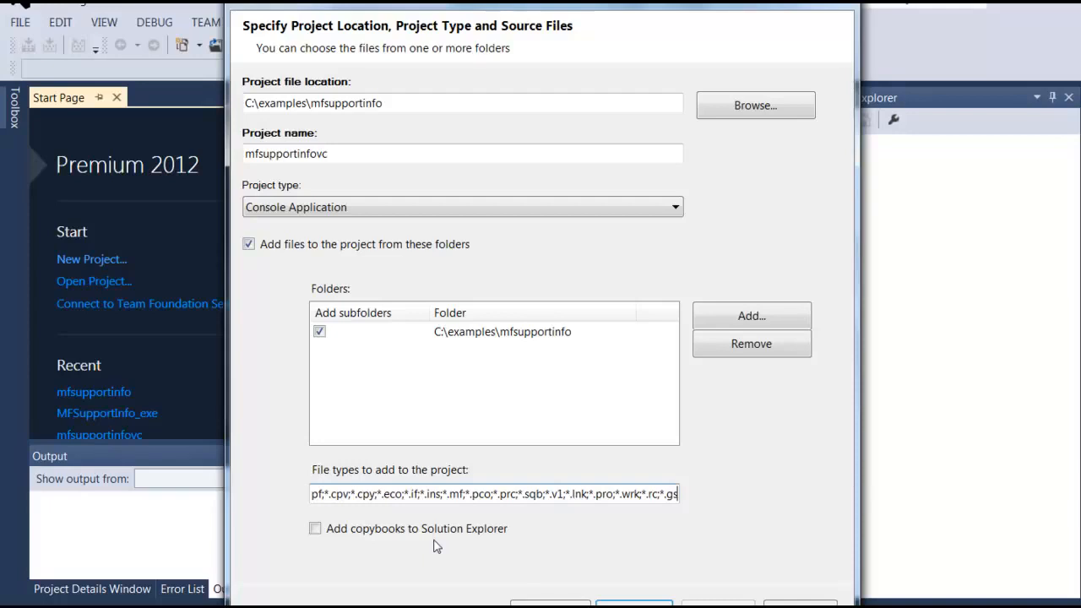
Set the new COBOL project's configurations to Native and finish creating the project
{"action": "left_click", "coordinate": [633, 602]}
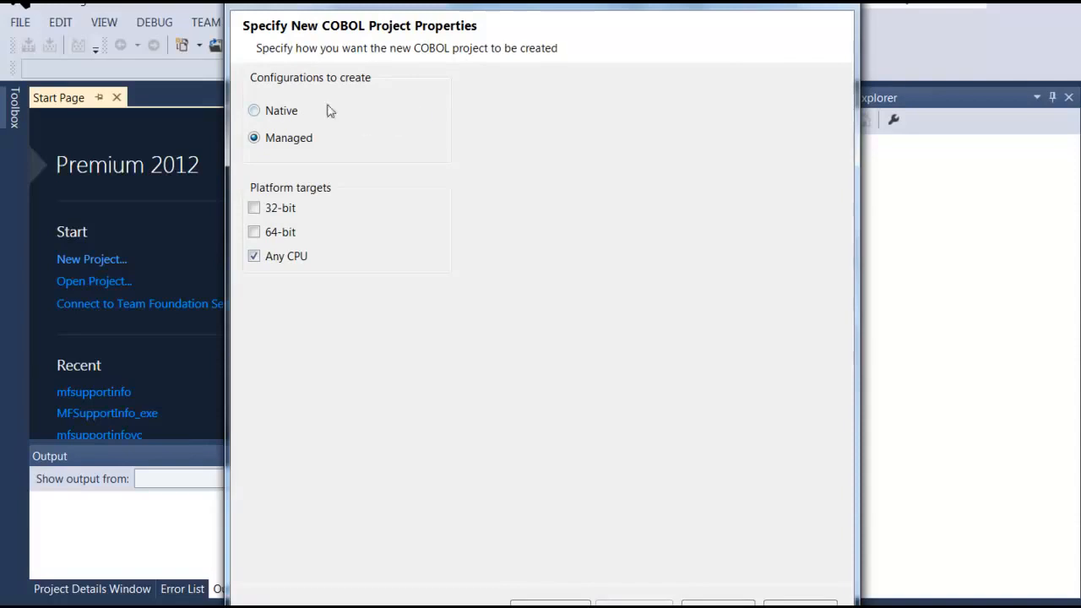
{"action": "left_click", "coordinate": [256, 113]}
{"action": "left_click", "coordinate": [718, 603]}
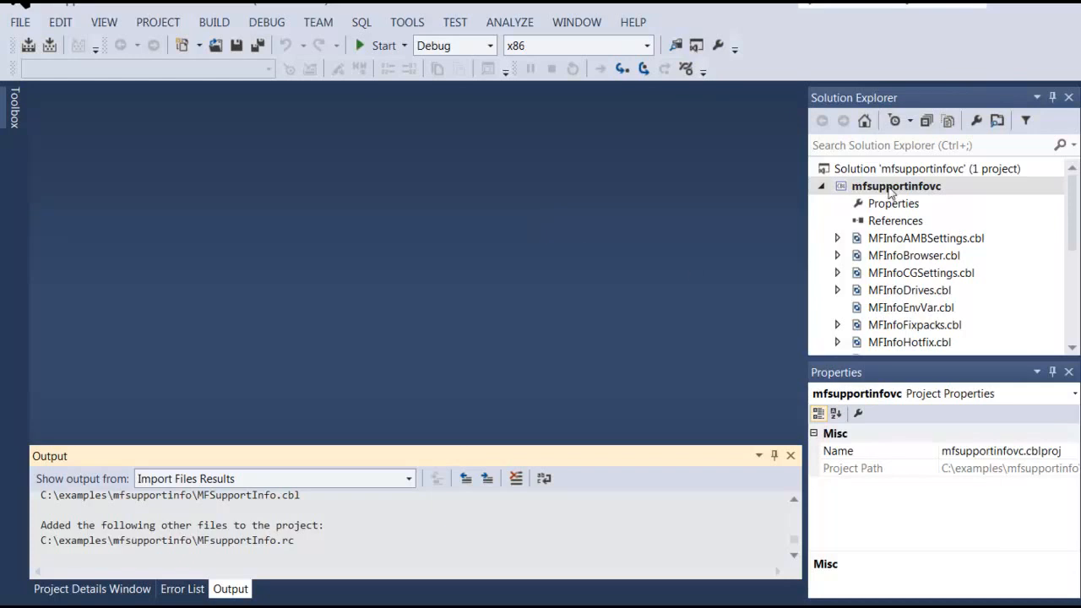
Examine mfsupportinfovc's project properties, covering the application output, copybook paths, COBOL output path and COBOL link settings
{"action": "left_click_drag", "start_coordinate": [1073, 222], "coordinate": [1075, 195]}
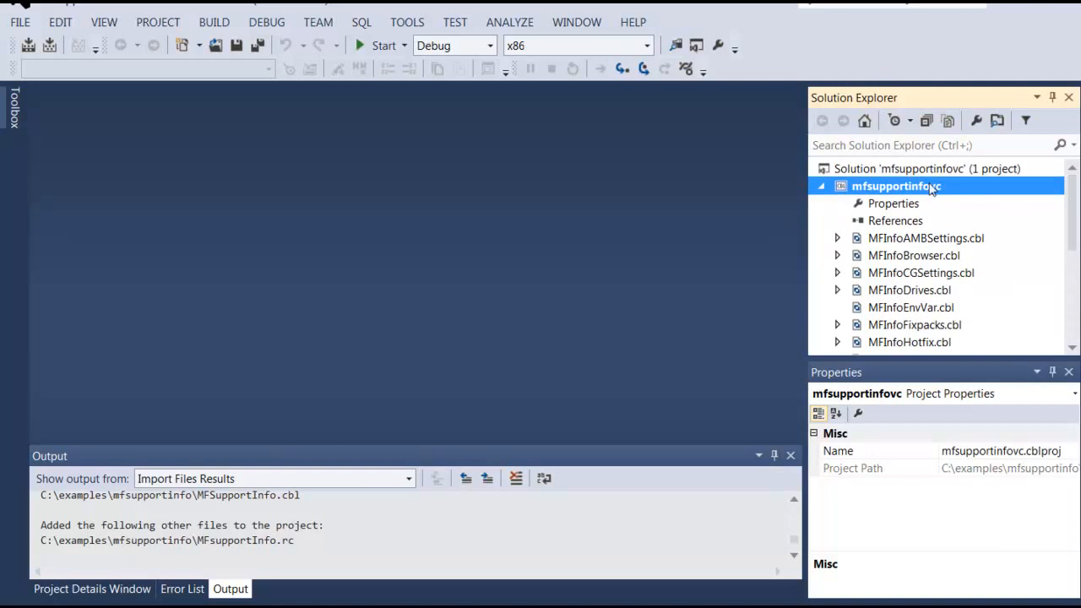
{"action": "double_click", "coordinate": [912, 208]}
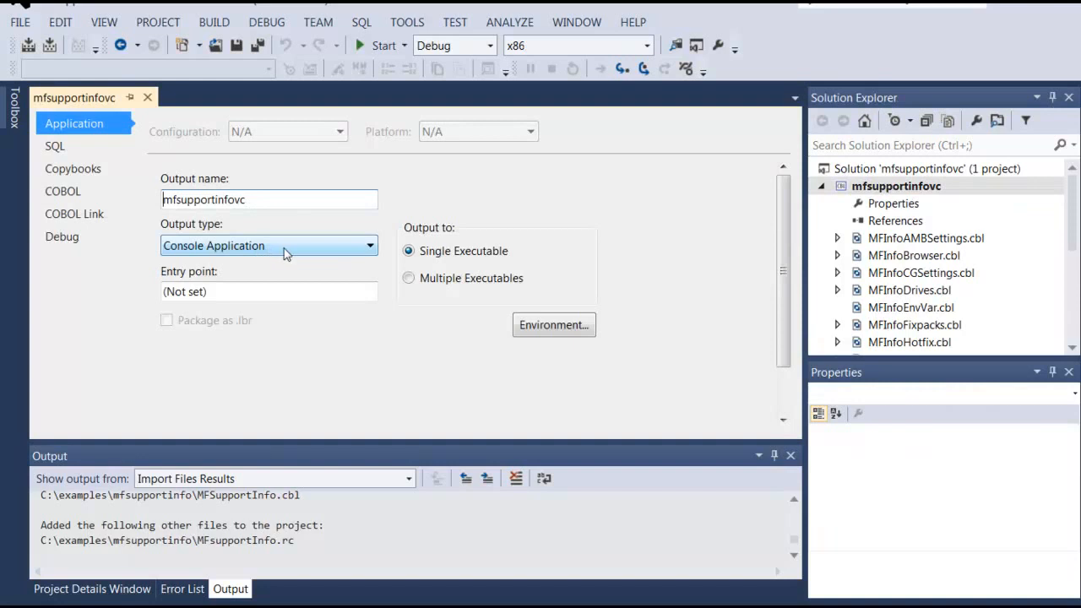
{"action": "left_click", "coordinate": [88, 173]}
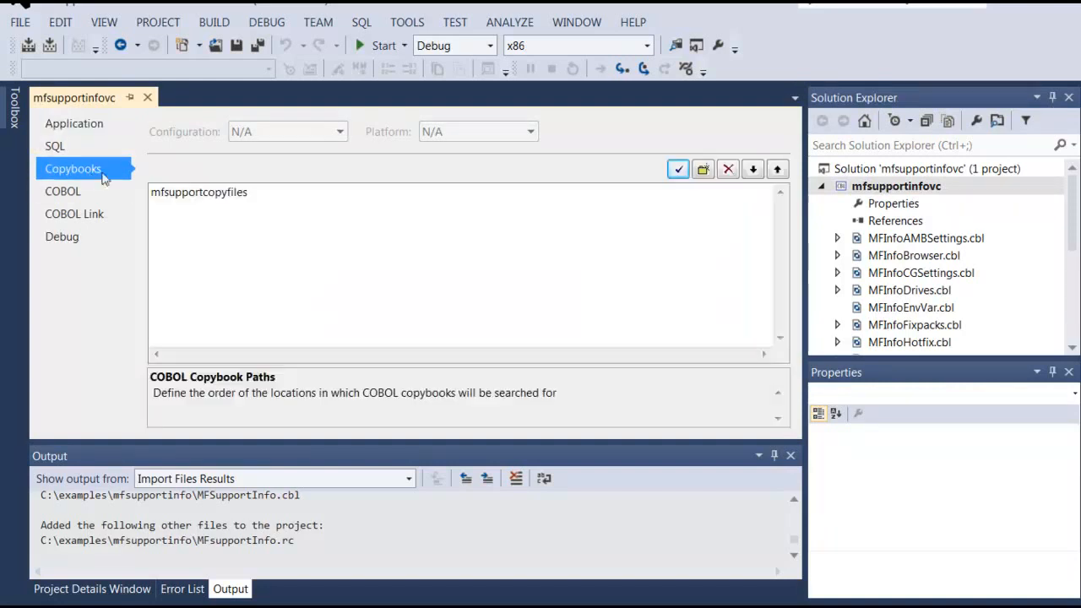
{"action": "left_click", "coordinate": [196, 200]}
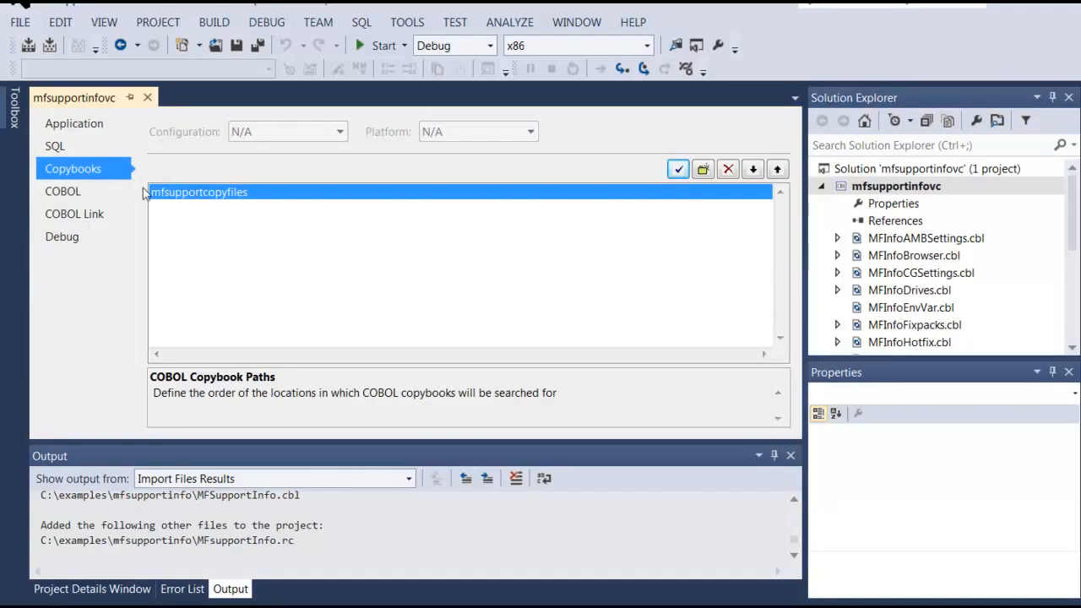
{"action": "left_click", "coordinate": [93, 195]}
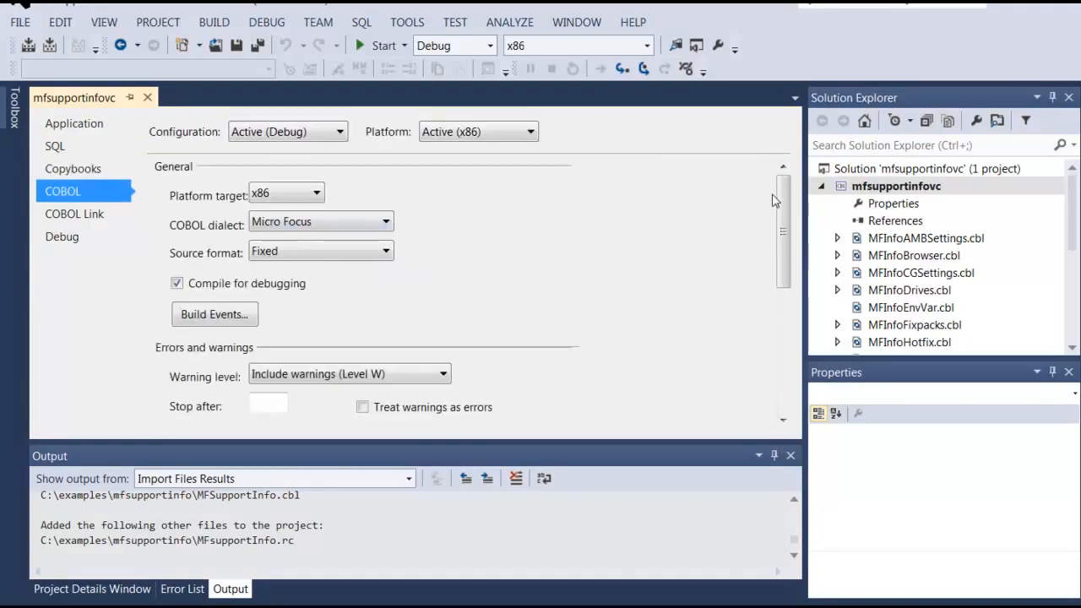
{"action": "left_click_drag", "start_coordinate": [788, 199], "coordinate": [794, 271]}
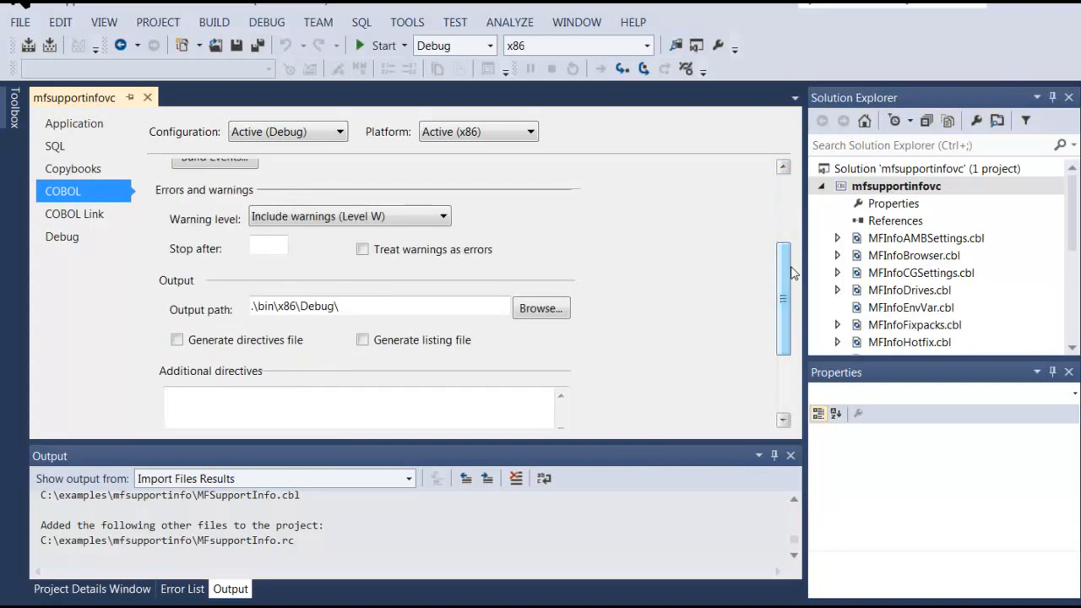
{"action": "left_click", "coordinate": [342, 309]}
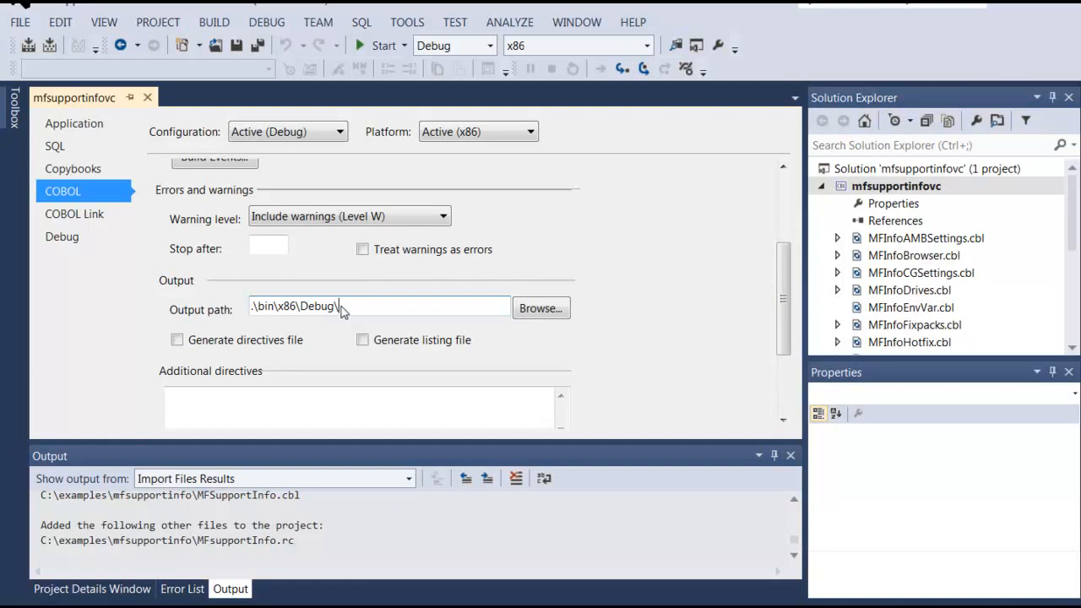
{"action": "left_click", "coordinate": [106, 216]}
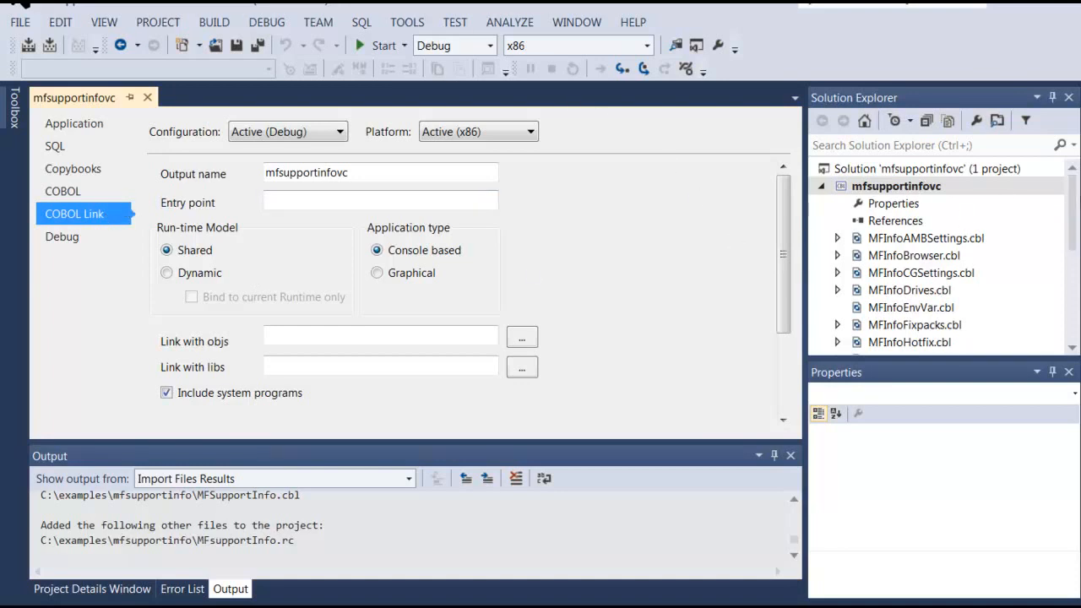
Create a Library project named mfsupportlib from MFInfoAMBSettings.cbl through MFLogfile.cbl, excluding these files from the original project
{"action": "left_click_drag", "start_coordinate": [1074, 200], "coordinate": [1074, 225]}
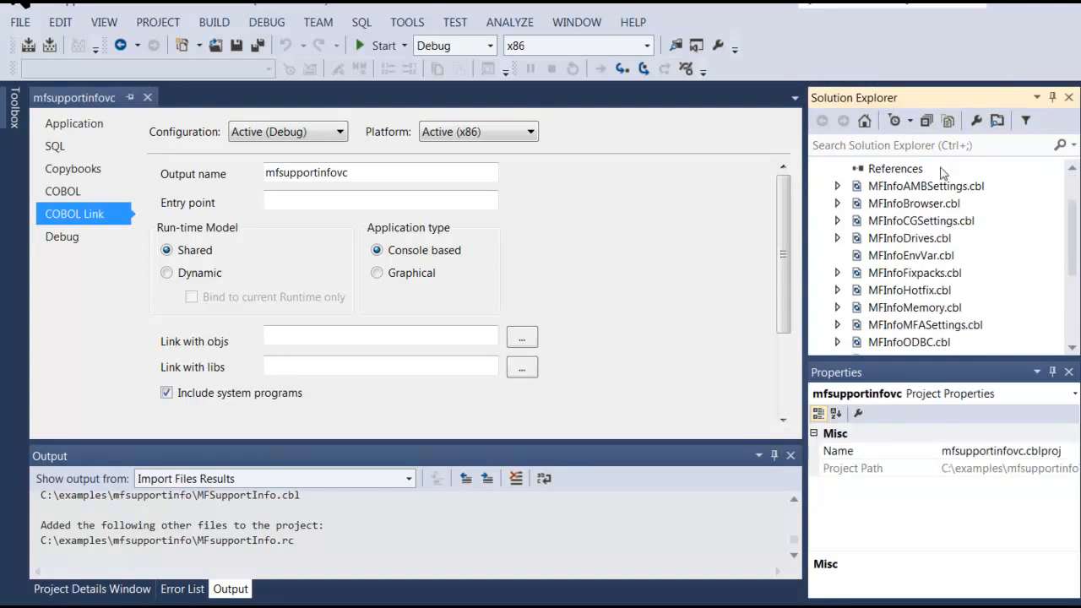
{"action": "left_click", "coordinate": [930, 189]}
{"action": "left_click_drag", "start_coordinate": [1072, 233], "coordinate": [1074, 309]}
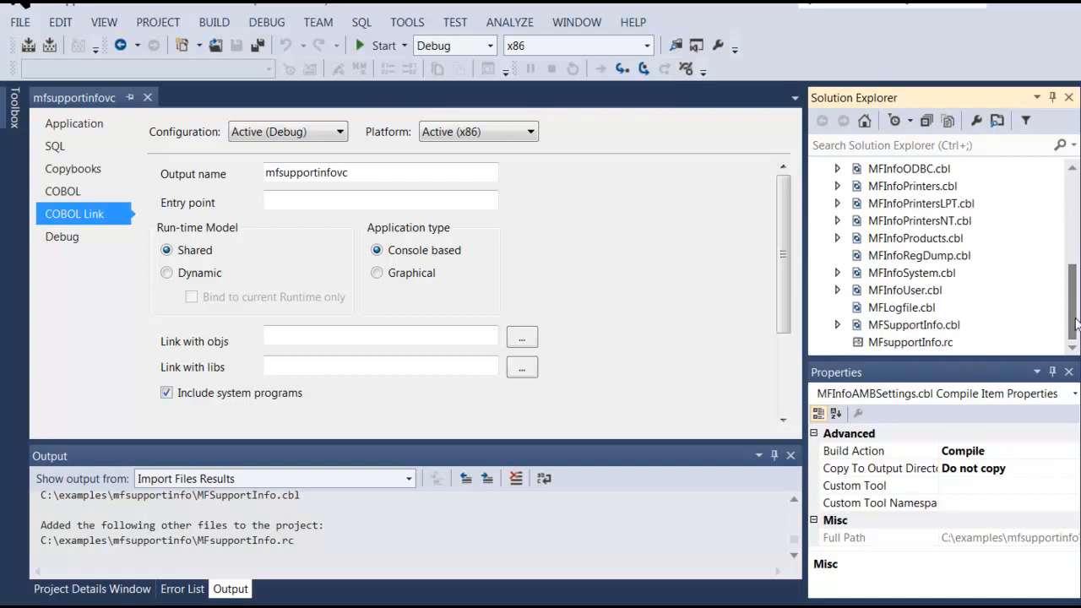
{"action": "left_click", "coordinate": [893, 309], "text": "shift"}
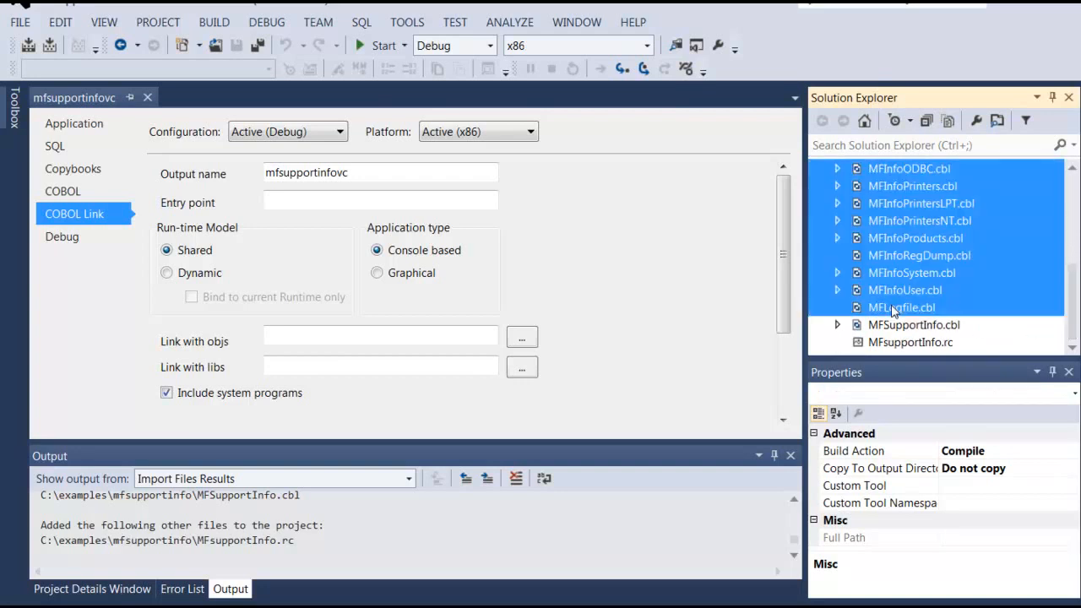
{"action": "right_click", "coordinate": [893, 311]}
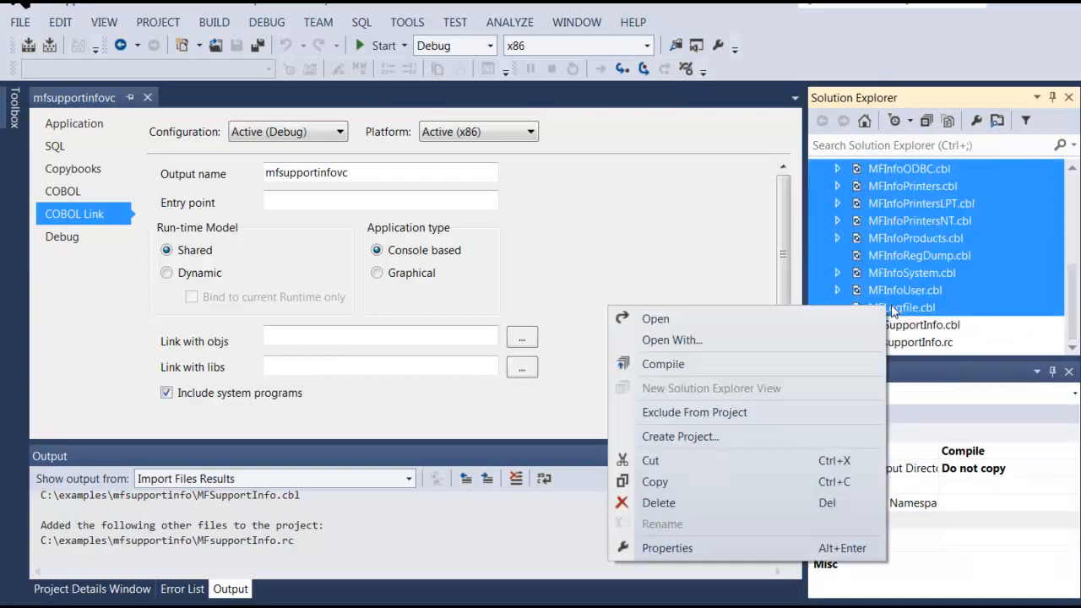
{"action": "left_click", "coordinate": [711, 437]}
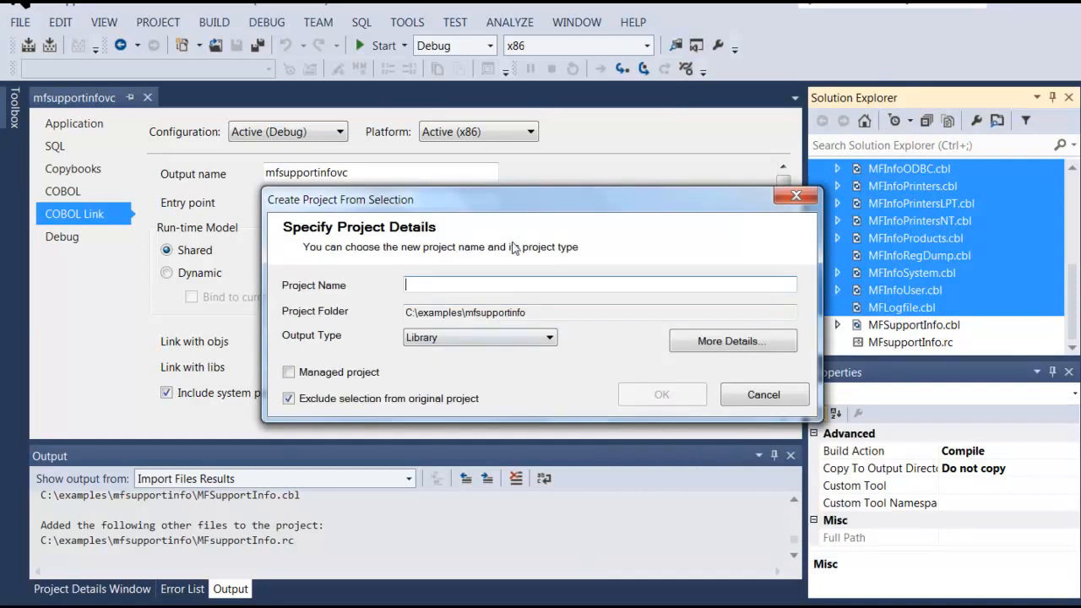
{"action": "type", "text": "mfsu"}
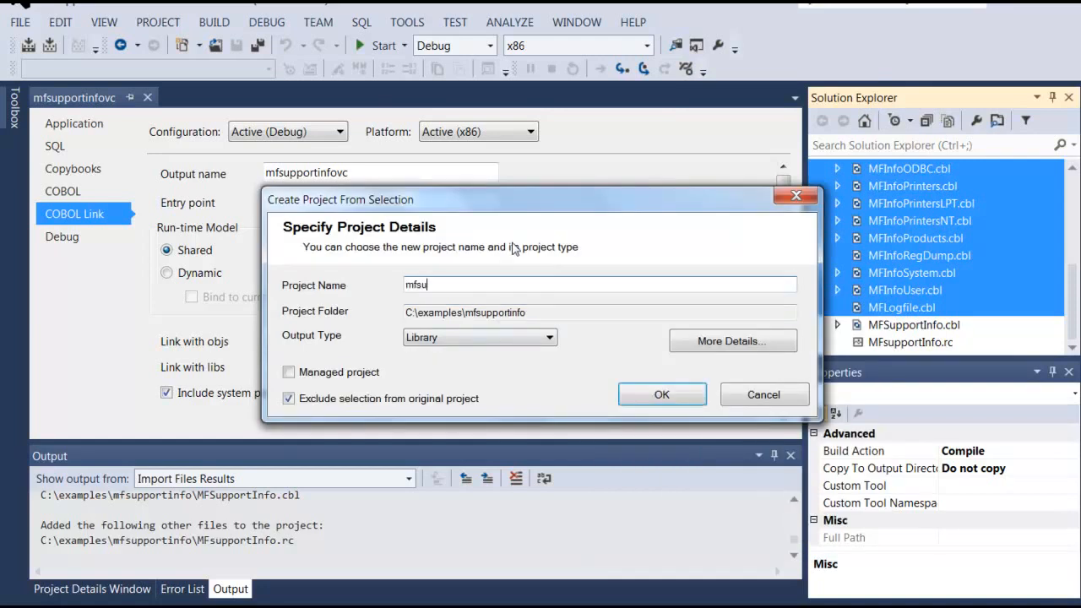
{"action": "type", "text": "pportlib"}
{"action": "left_click", "coordinate": [546, 337]}
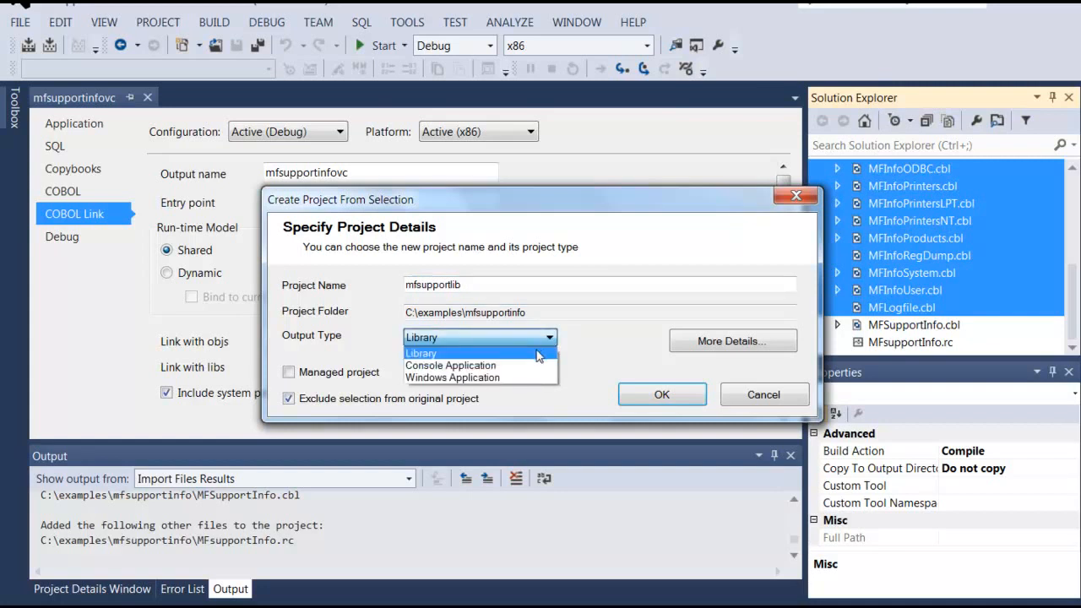
{"action": "left_click", "coordinate": [538, 353]}
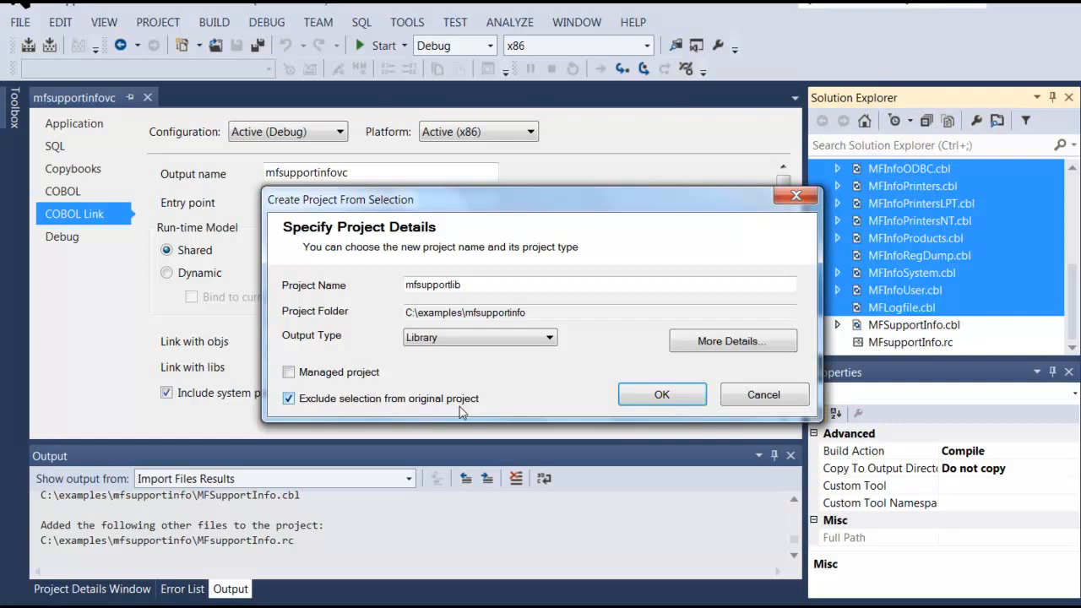
{"action": "left_click", "coordinate": [633, 401]}
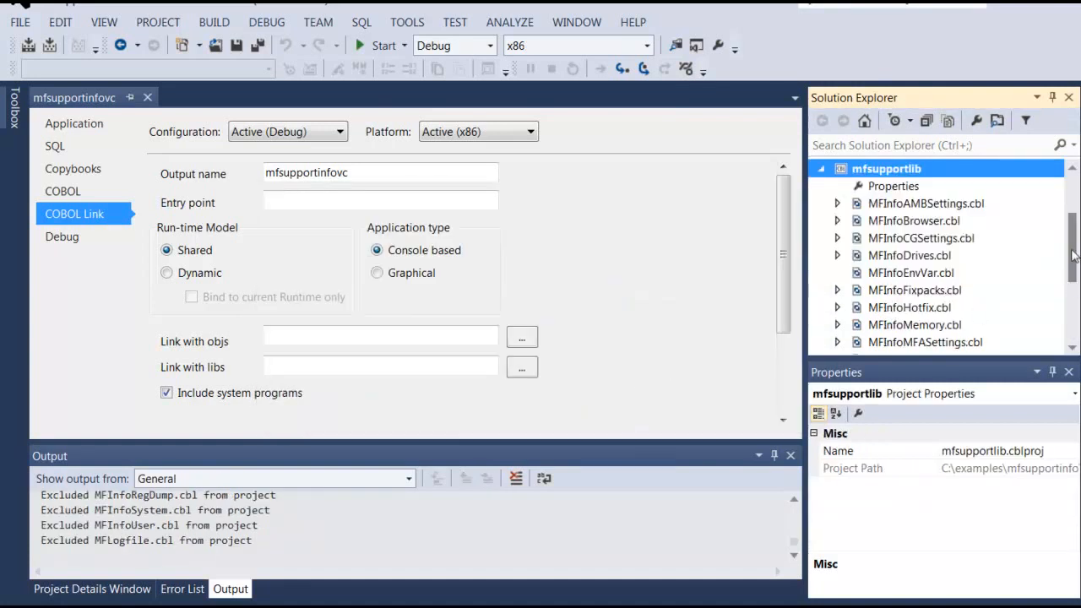
Review how the source files are divided between the mfsupportinfovc and mfsupportlib projects in the solution
{"action": "left_click_drag", "start_coordinate": [1073, 255], "coordinate": [1073, 217]}
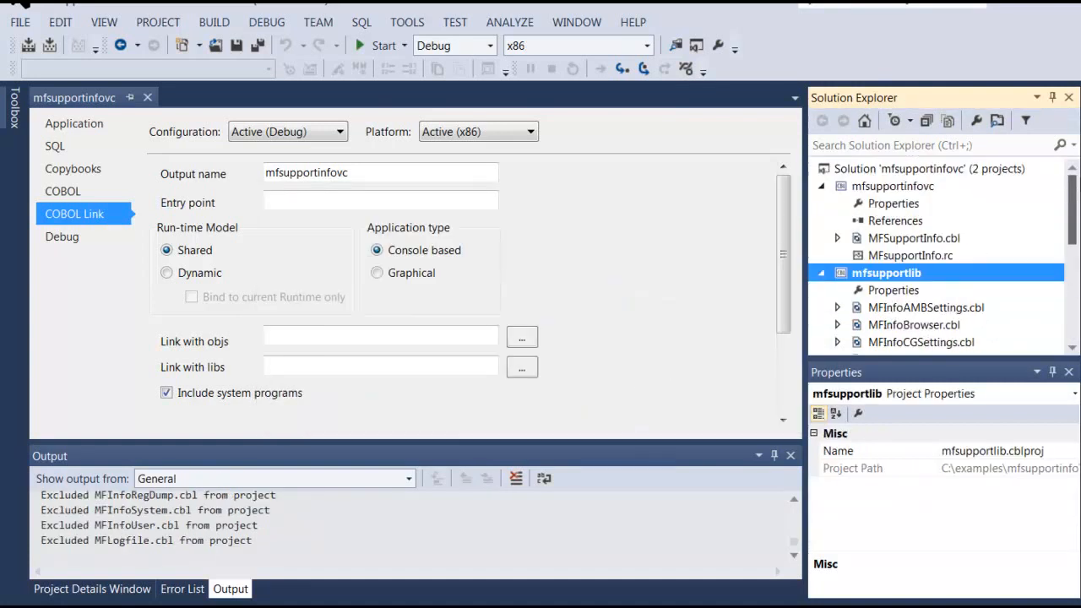
{"action": "left_click", "coordinate": [895, 188]}
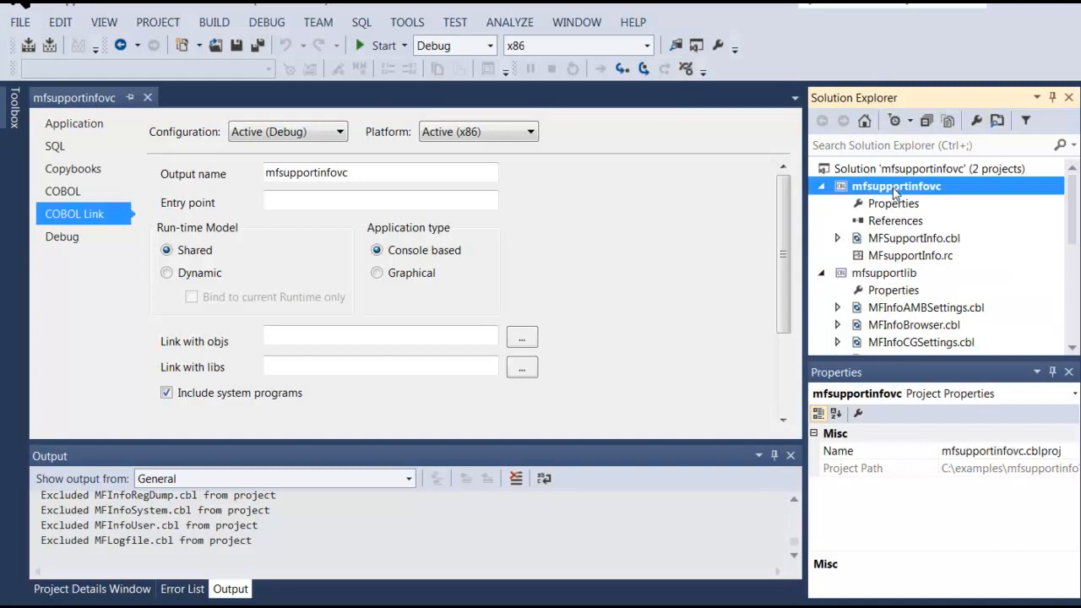
{"action": "left_click", "coordinate": [882, 279]}
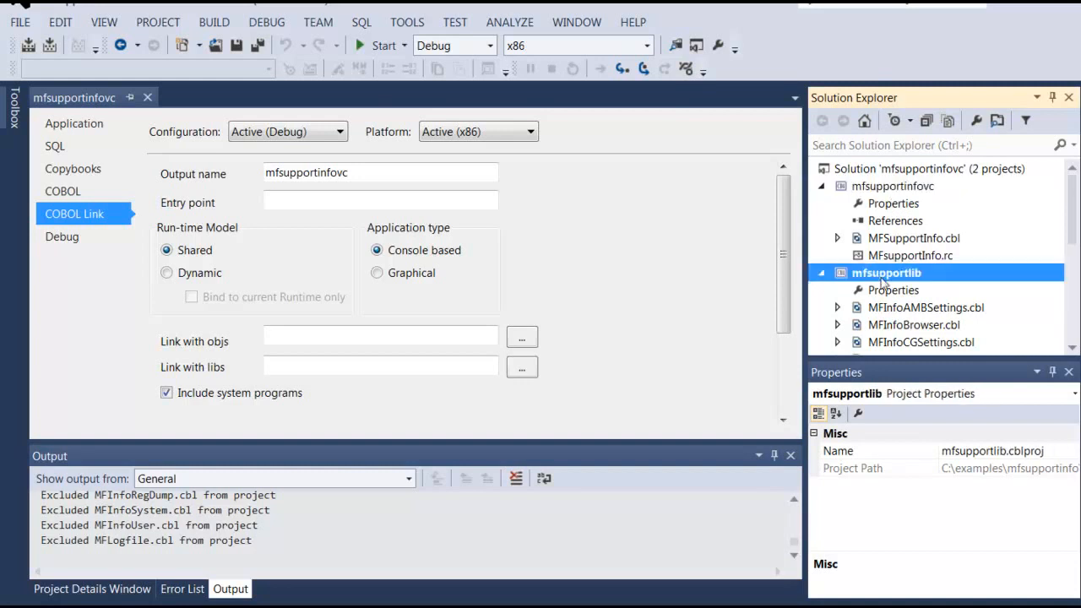
{"action": "left_click", "coordinate": [899, 207]}
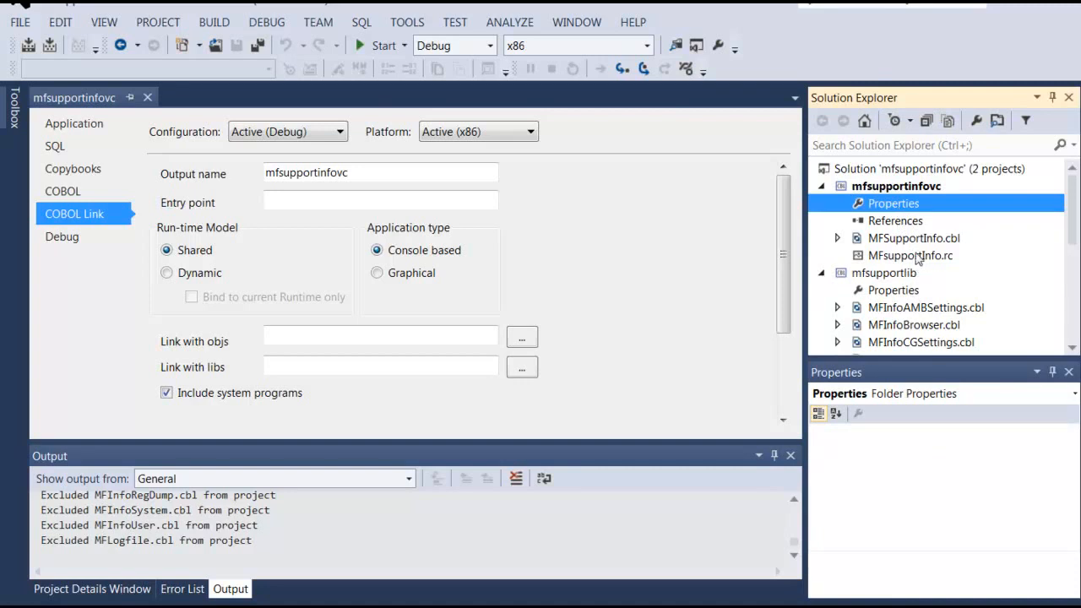
Set mfsupportinfovc's COBOL link run-time model to Dynamic and save the project properties
{"action": "double_click", "coordinate": [902, 207]}
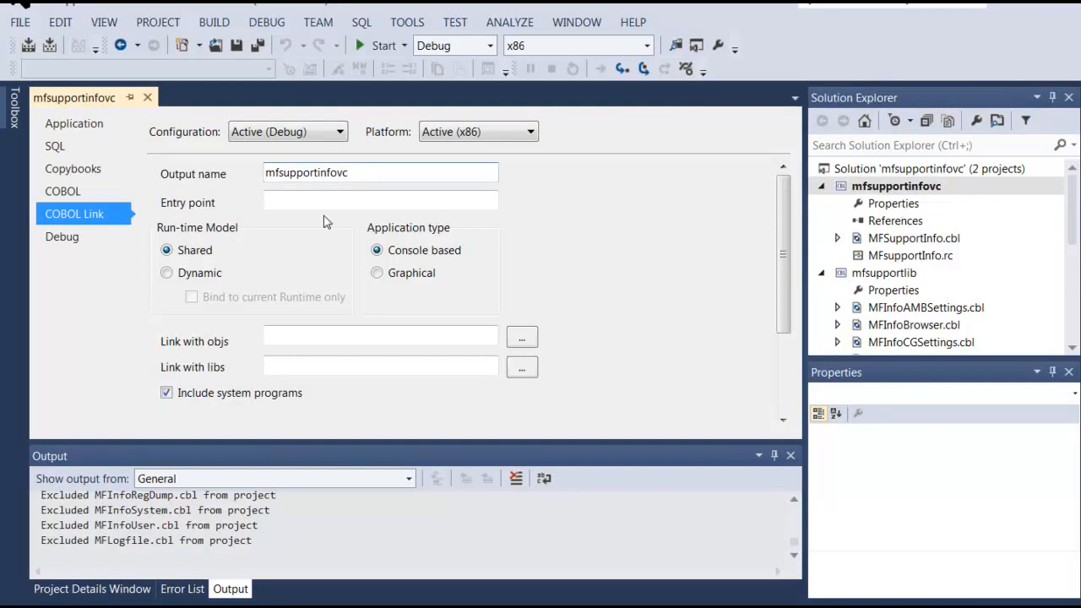
{"action": "left_click", "coordinate": [167, 273]}
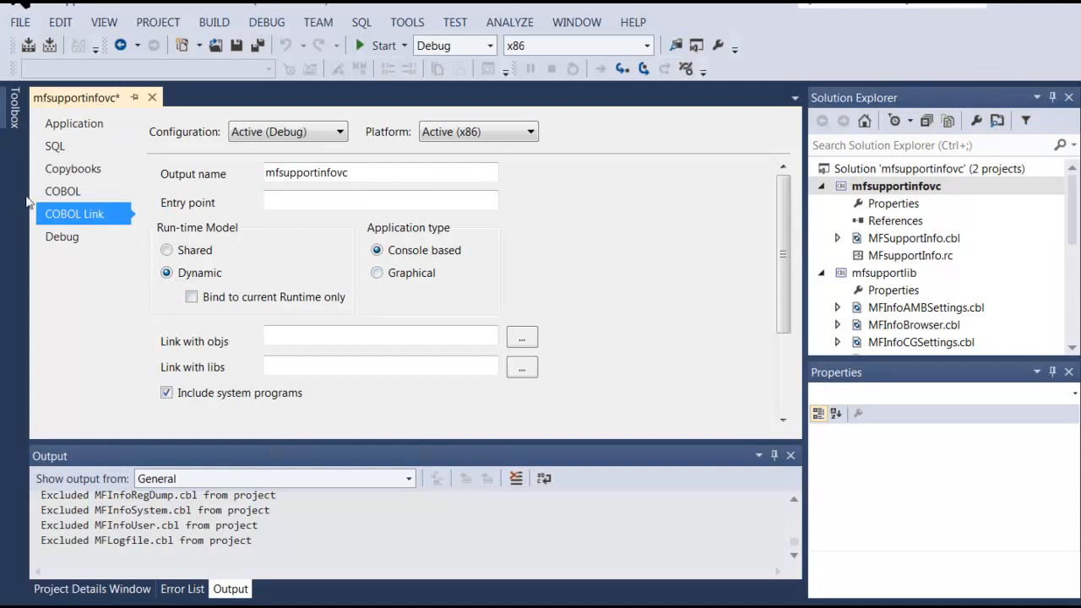
{"action": "left_click", "coordinate": [64, 196]}
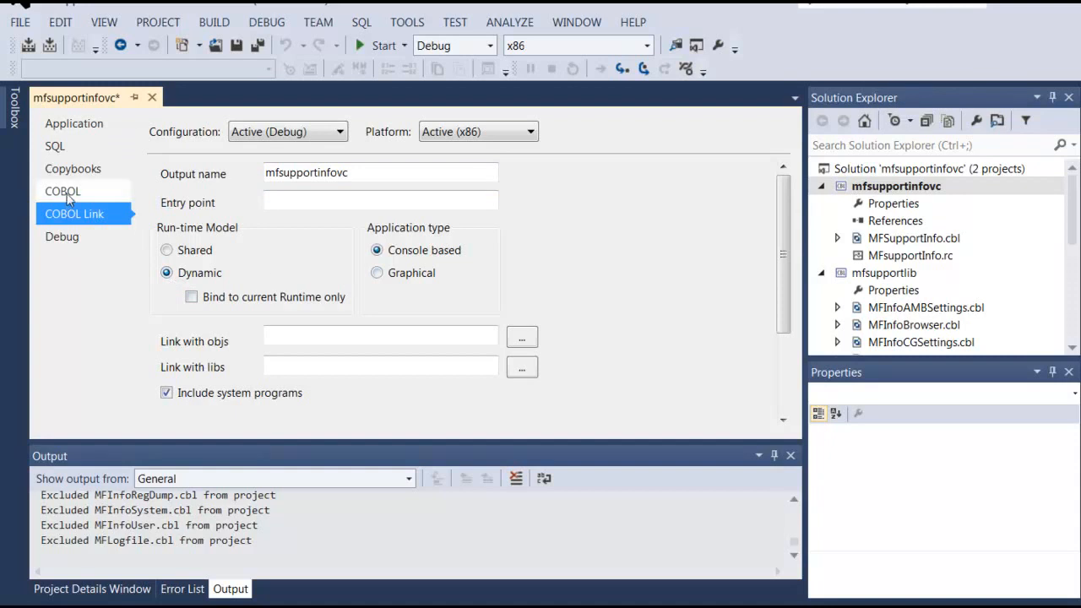
{"action": "left_click", "coordinate": [72, 149]}
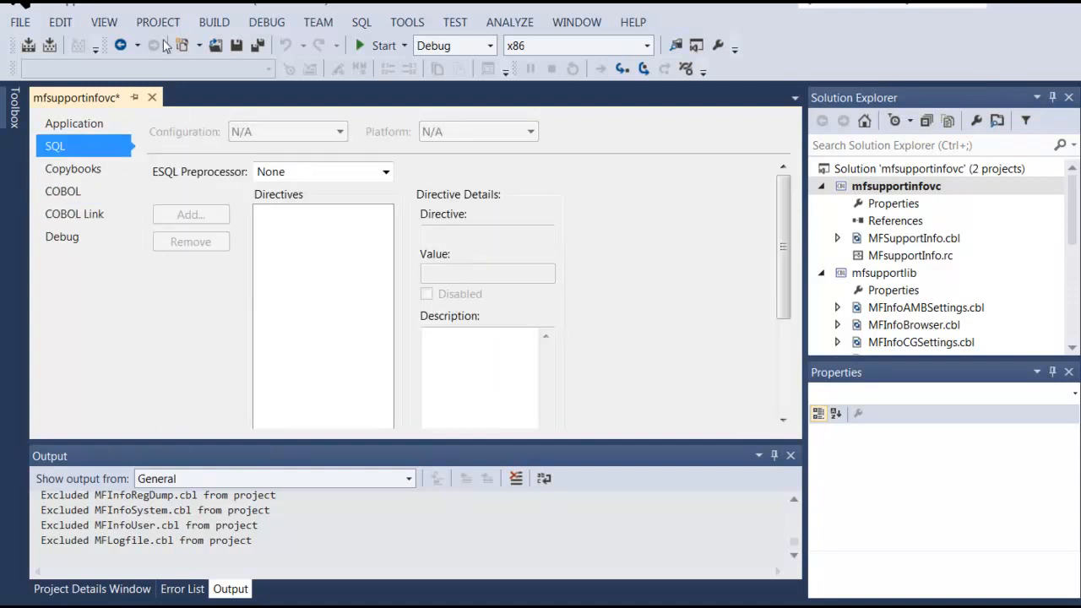
{"action": "left_click", "coordinate": [236, 45]}
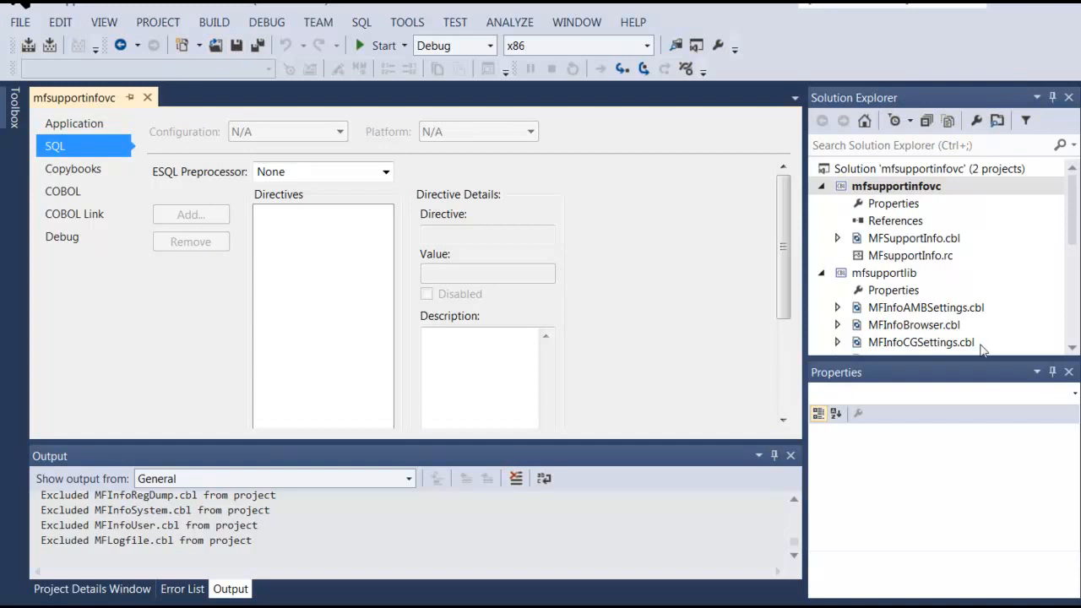
Link the mfsupportlib project with Mpr.Lib, odbc32.lib and WinSpool.Lib from the mfsupportinfo folder, and save its properties
{"action": "left_click", "coordinate": [908, 273]}
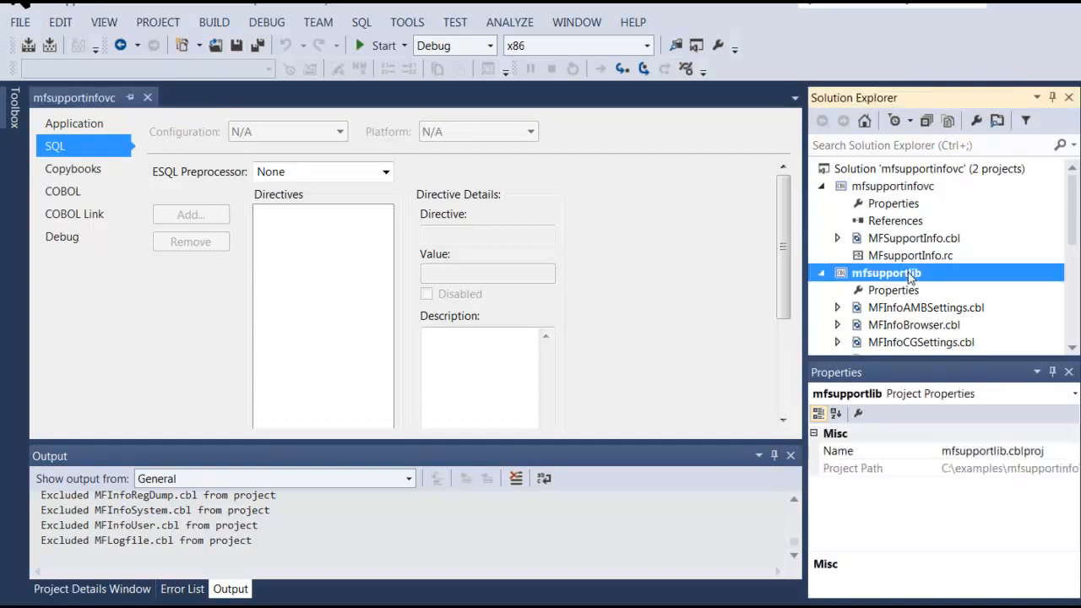
{"action": "double_click", "coordinate": [906, 291]}
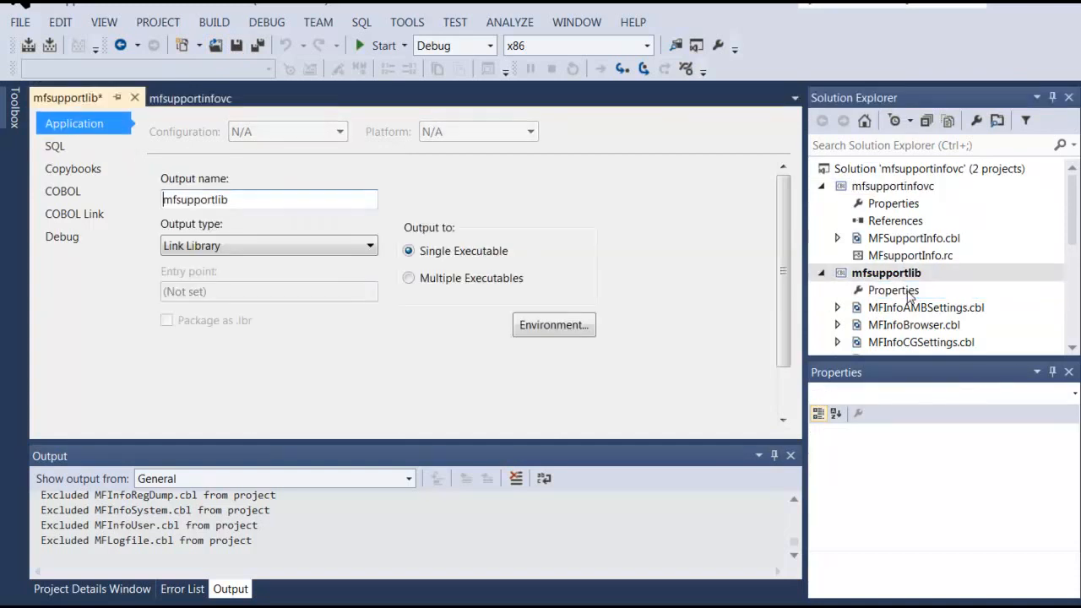
{"action": "left_click", "coordinate": [85, 217]}
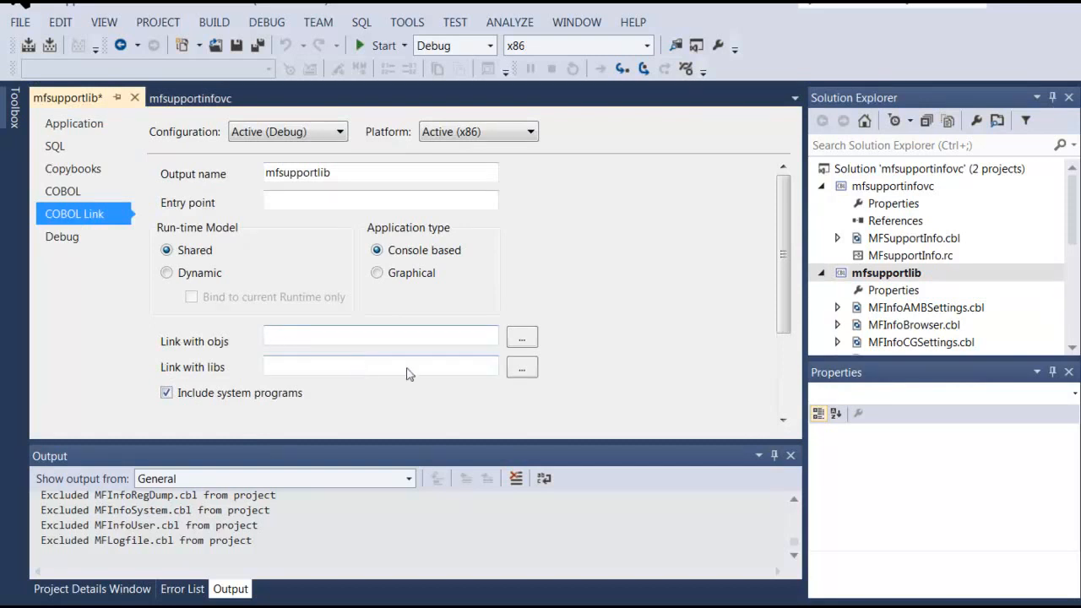
{"action": "left_click", "coordinate": [522, 368]}
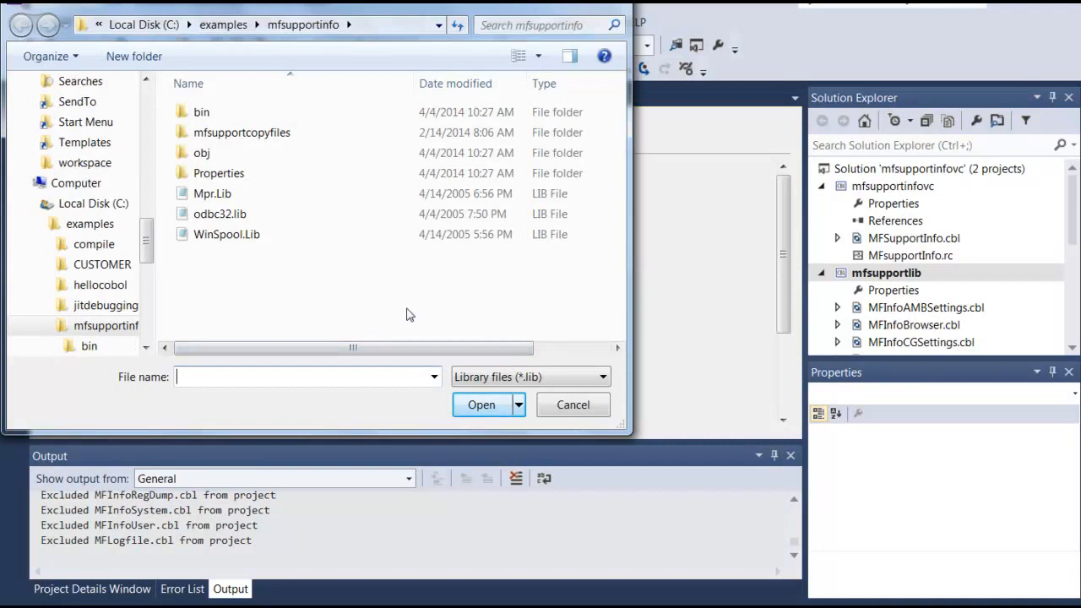
{"action": "left_click", "coordinate": [242, 197]}
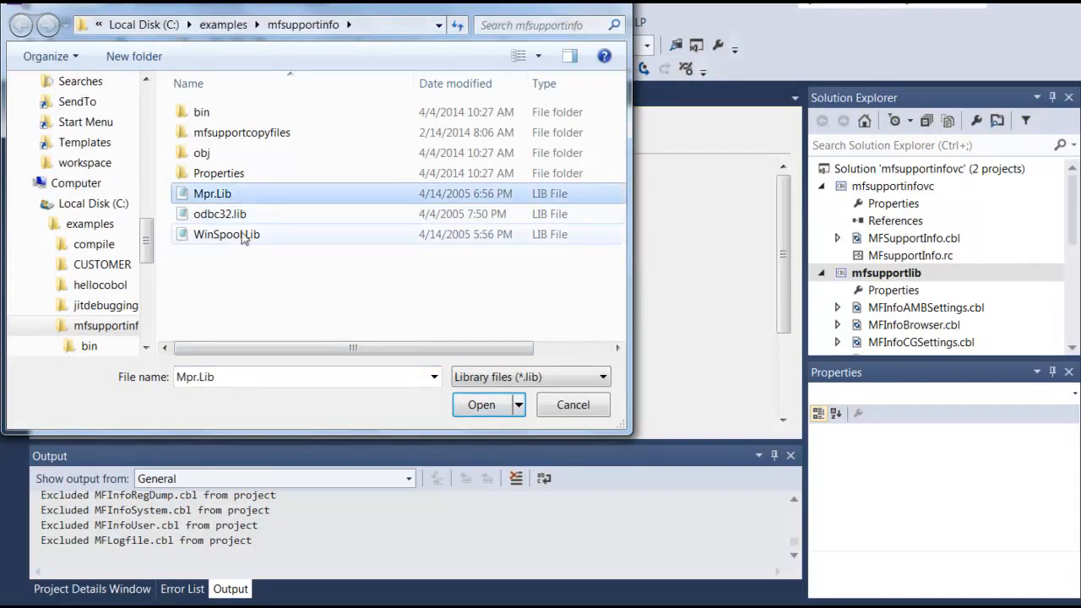
{"action": "left_click", "coordinate": [244, 236], "text": "shift"}
{"action": "left_click", "coordinate": [483, 406]}
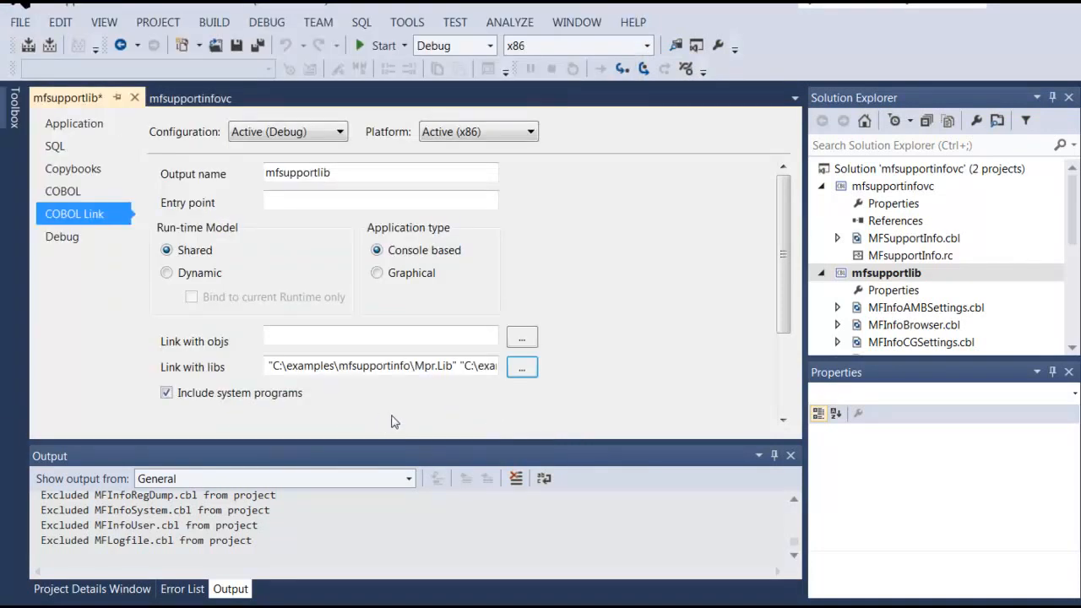
{"action": "left_click", "coordinate": [236, 45]}
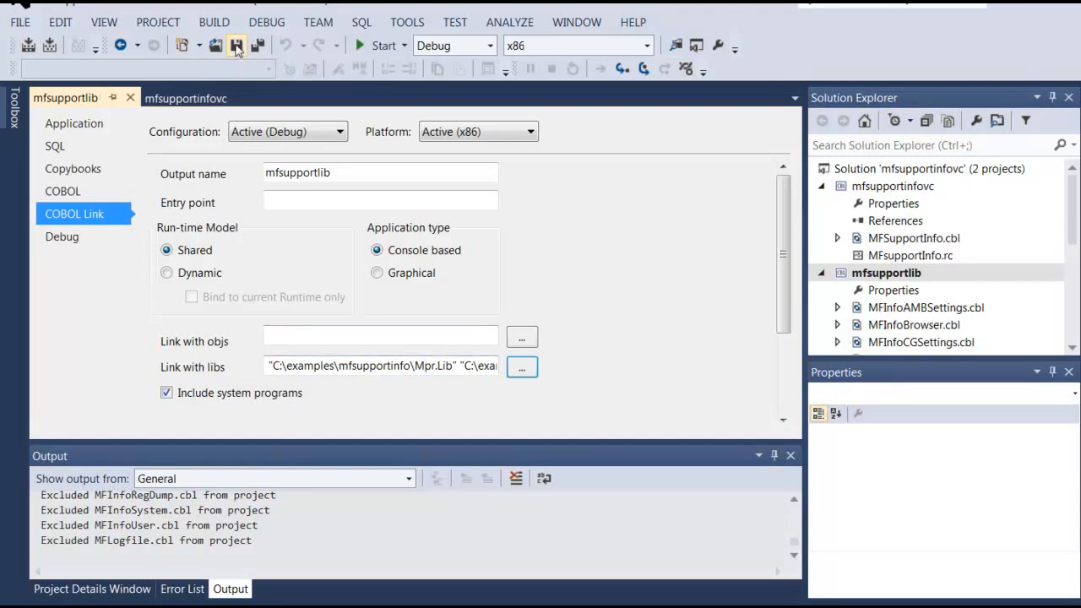
Set mfsupportlib's COBOL link run-time model to Dynamic and rebuild the whole solution
{"action": "left_click", "coordinate": [167, 274]}
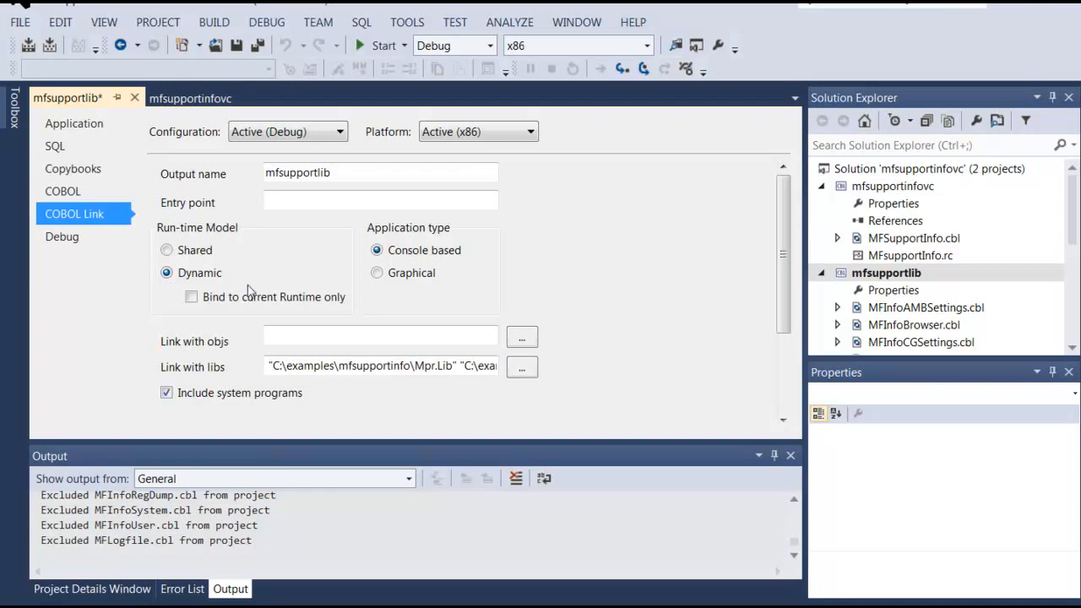
{"action": "left_click", "coordinate": [218, 20]}
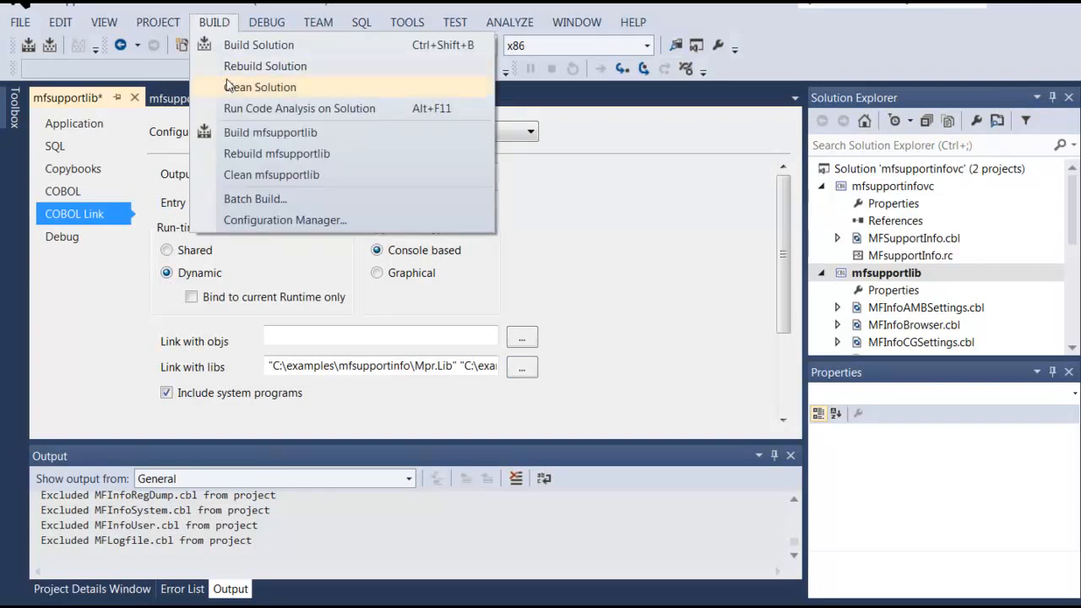
{"action": "left_click", "coordinate": [235, 71]}
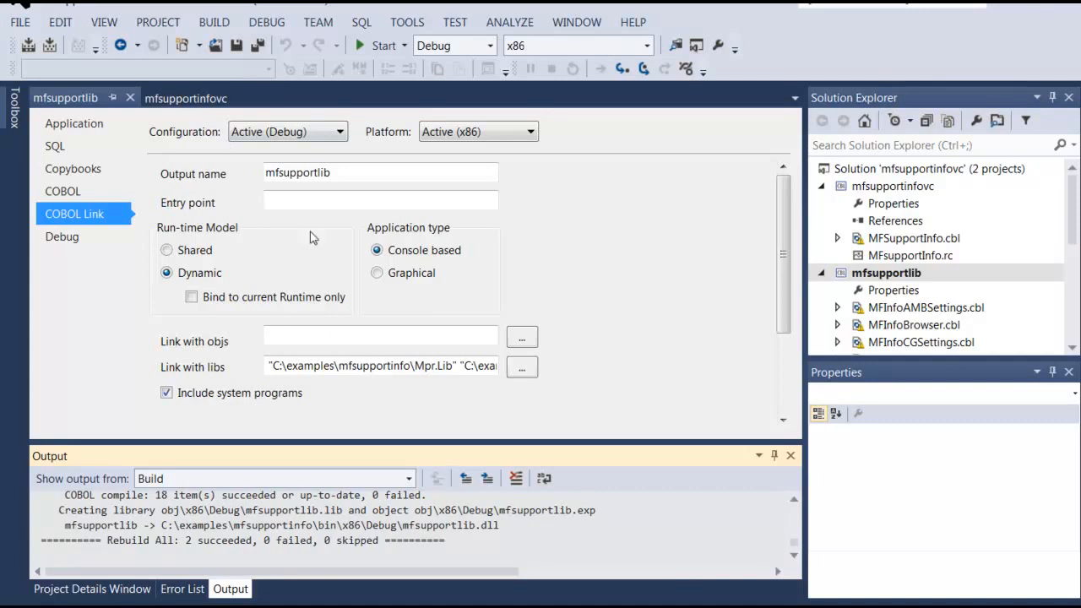
Make mfsupportinfovc the startup project and run it in the debugger, closing the log file generation message
{"action": "left_click", "coordinate": [373, 46]}
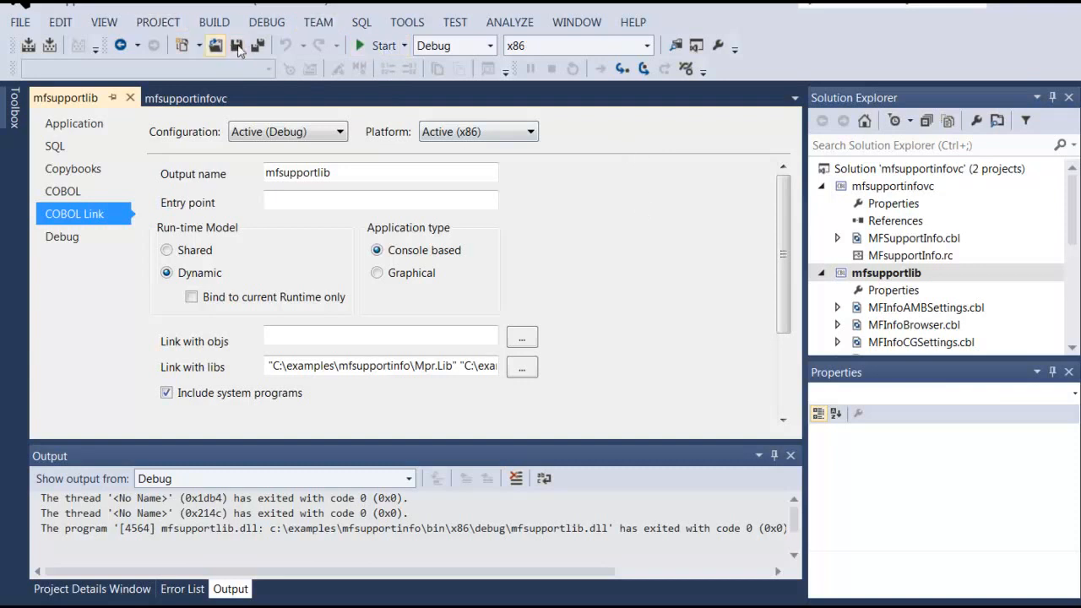
{"action": "left_click", "coordinate": [878, 187]}
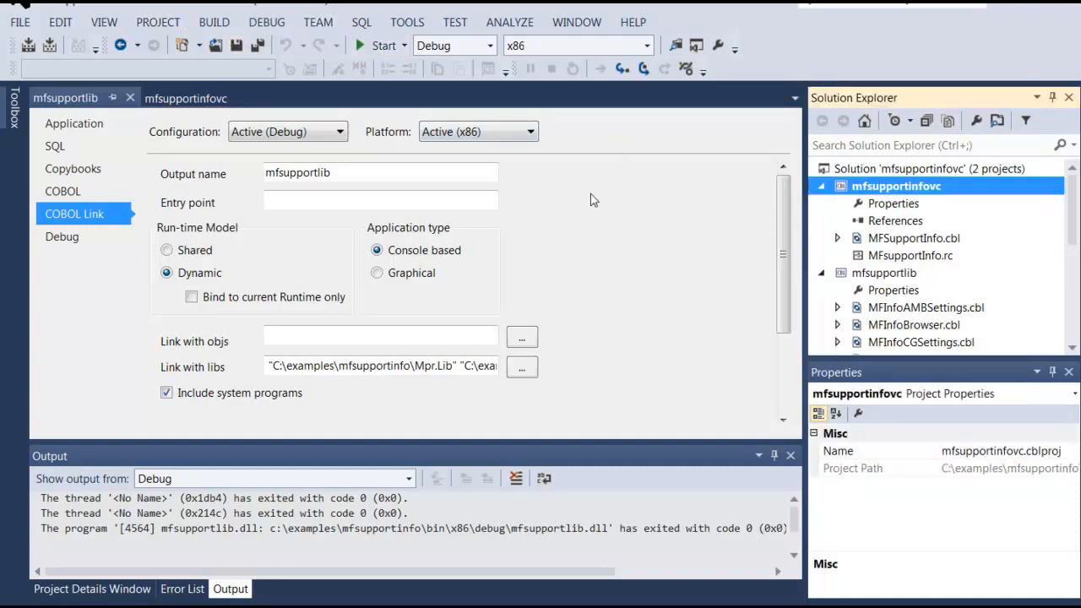
{"action": "right_click", "coordinate": [869, 191]}
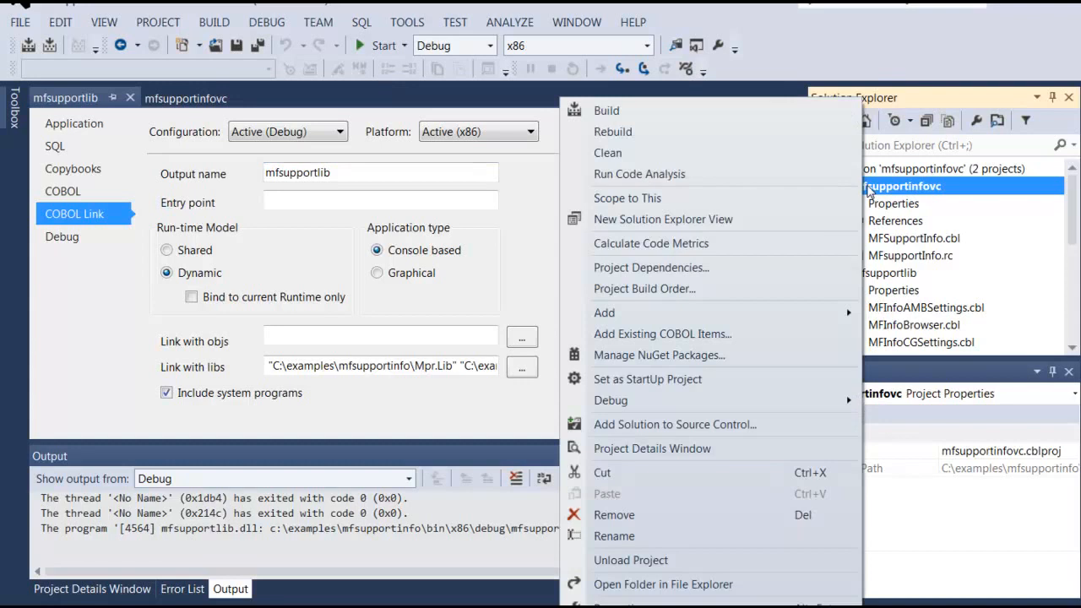
{"action": "left_click", "coordinate": [667, 381]}
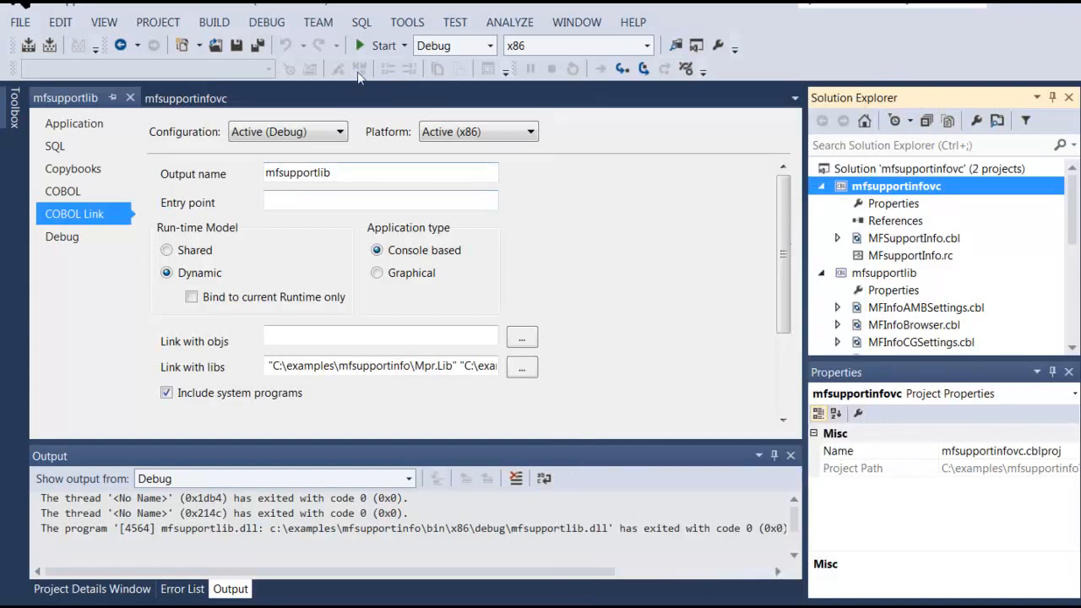
{"action": "left_click", "coordinate": [375, 44]}
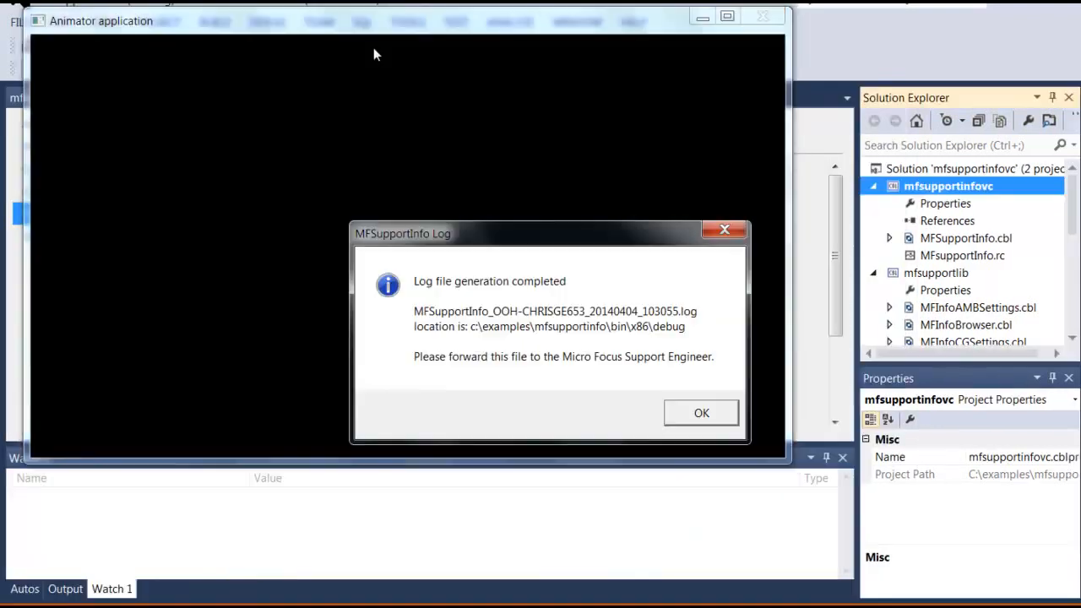
{"action": "left_click", "coordinate": [701, 413]}
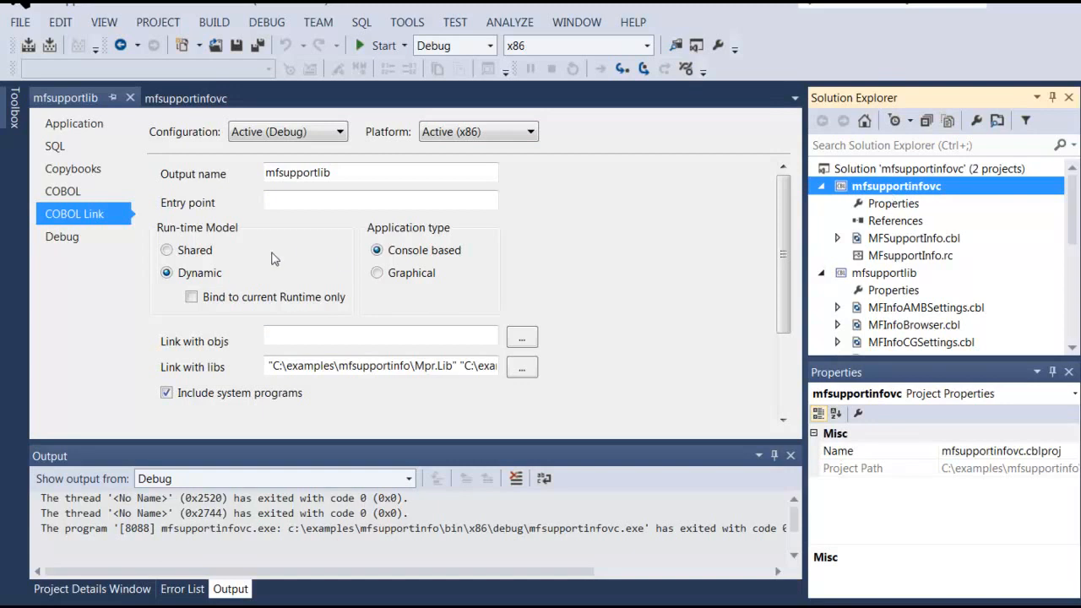
Compare the COBOL output paths set in the mfsupportlib and mfsupportinfovc project properties
{"action": "left_click", "coordinate": [106, 197]}
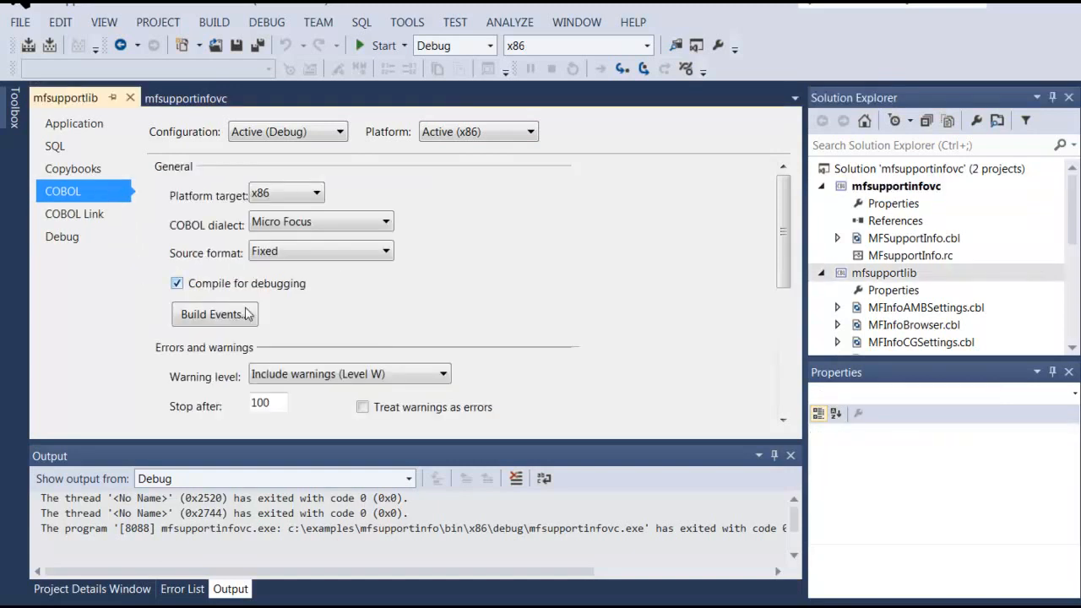
{"action": "left_click_drag", "start_coordinate": [784, 221], "coordinate": [784, 309]}
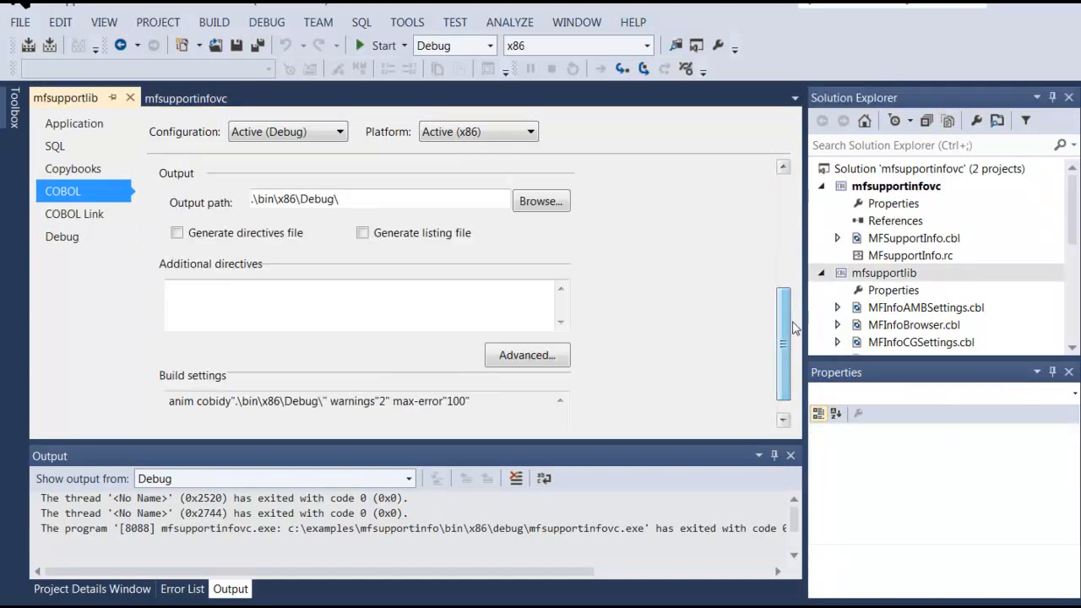
{"action": "left_click_drag", "start_coordinate": [371, 203], "coordinate": [202, 200]}
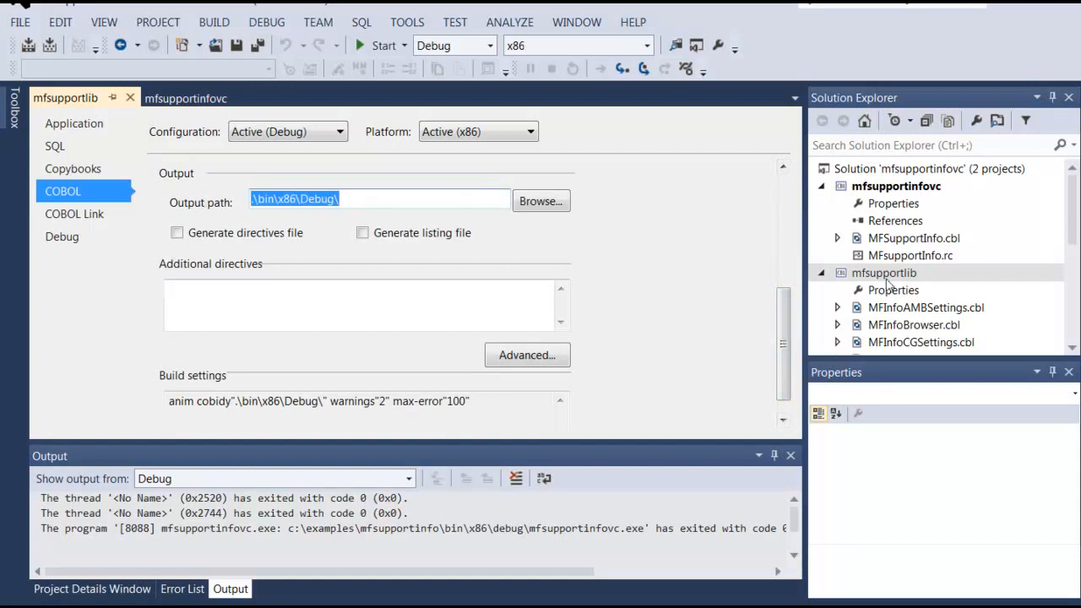
{"action": "left_click", "coordinate": [199, 100]}
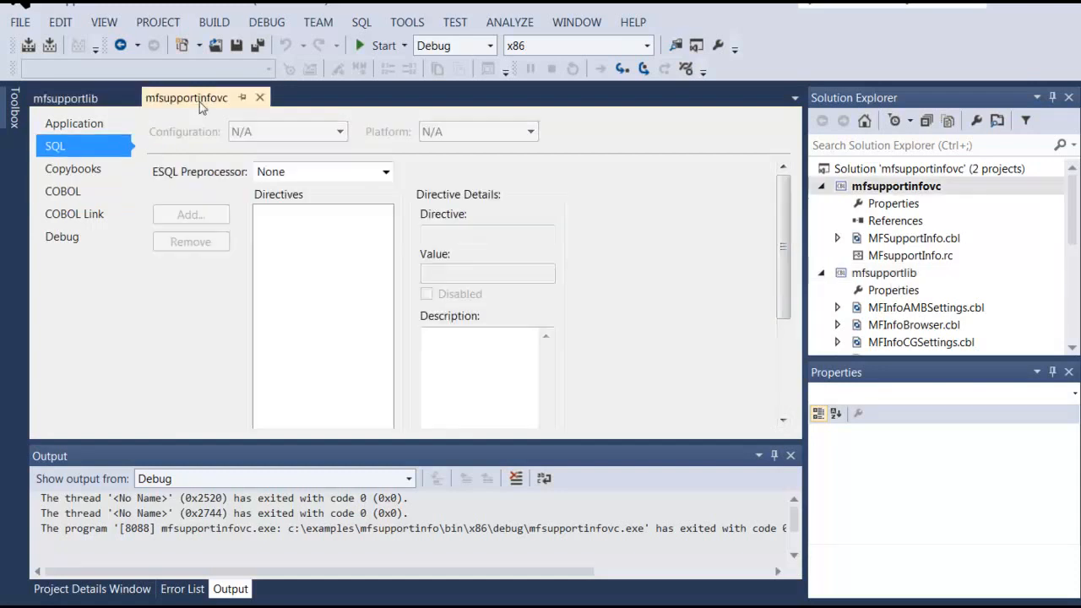
{"action": "left_click", "coordinate": [59, 193]}
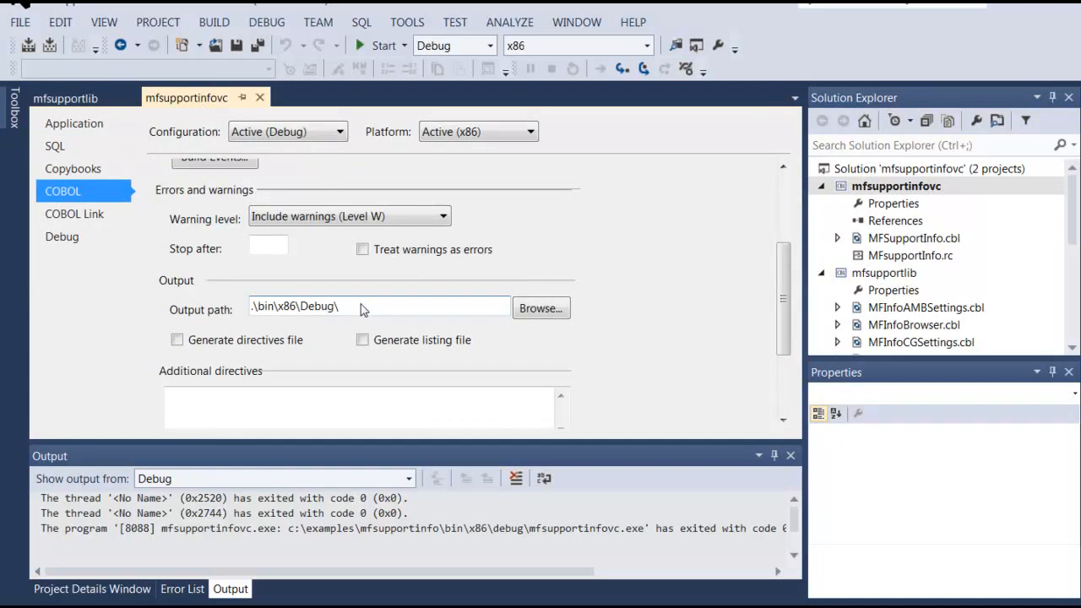
Inspect the built mfsupportinfovc.exe and mfsupportlib.dll in mfsupportinfo's bin\x86\Debug folder using File Explorer, and return to Visual Studio
{"action": "left_click", "coordinate": [120, 607]}
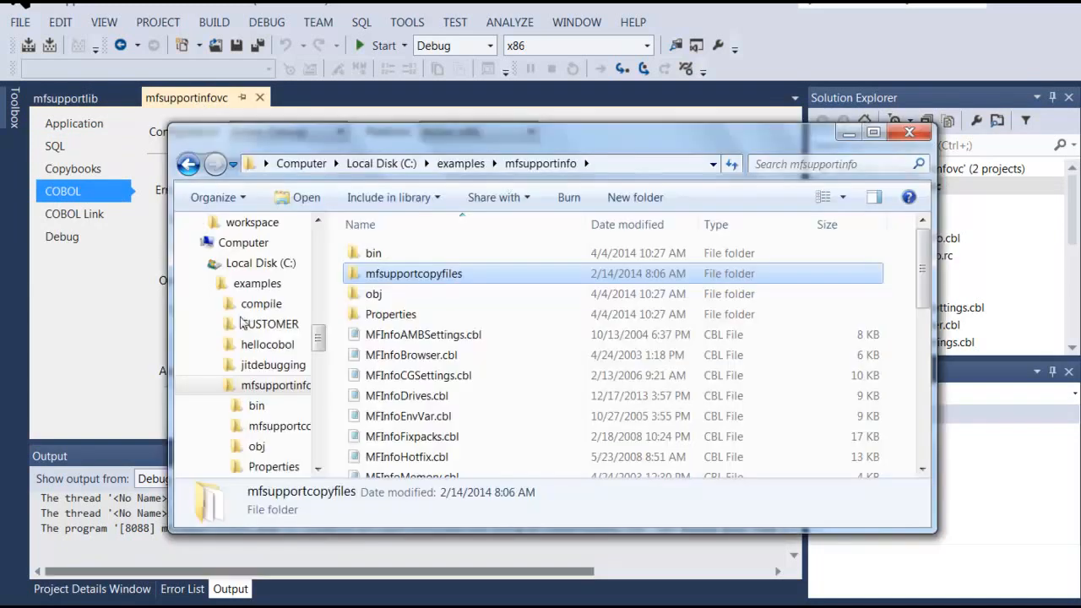
{"action": "double_click", "coordinate": [419, 253]}
{"action": "double_click", "coordinate": [420, 252]}
{"action": "double_click", "coordinate": [420, 252]}
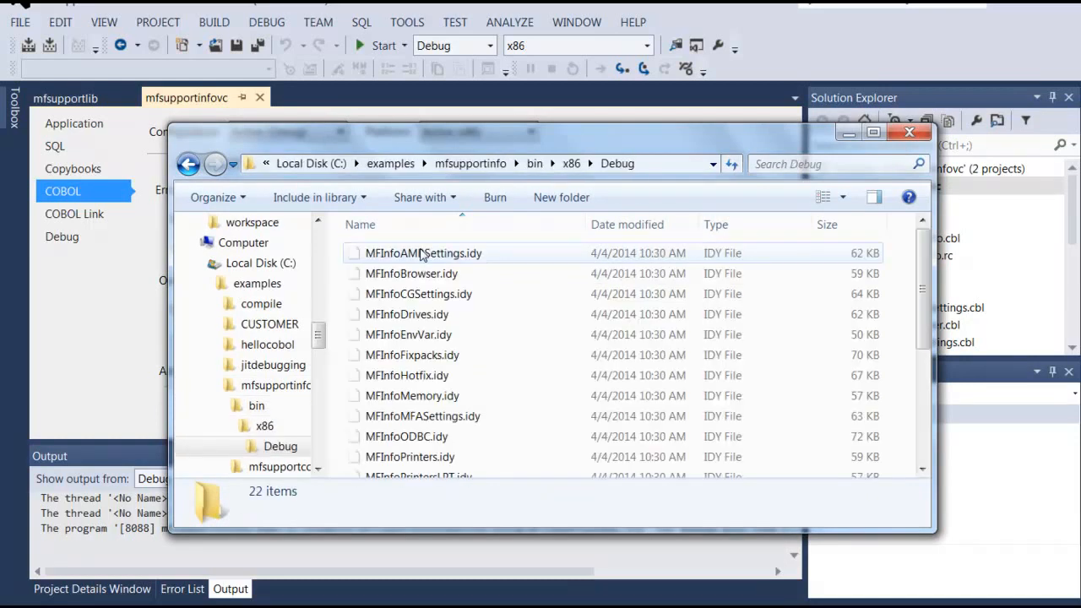
{"action": "left_click_drag", "start_coordinate": [923, 270], "coordinate": [923, 381]}
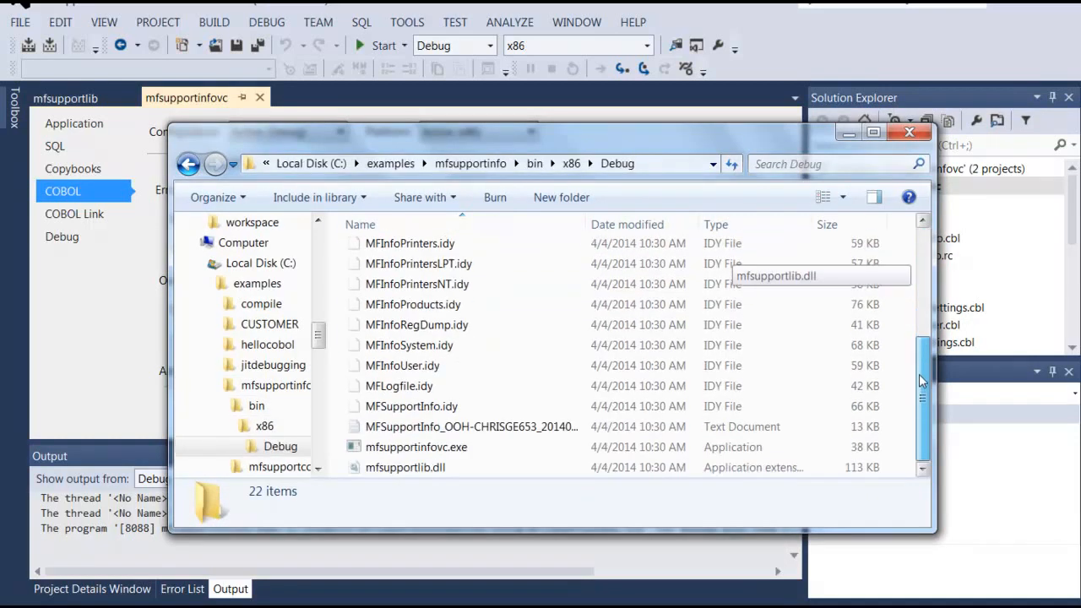
{"action": "left_click", "coordinate": [460, 450]}
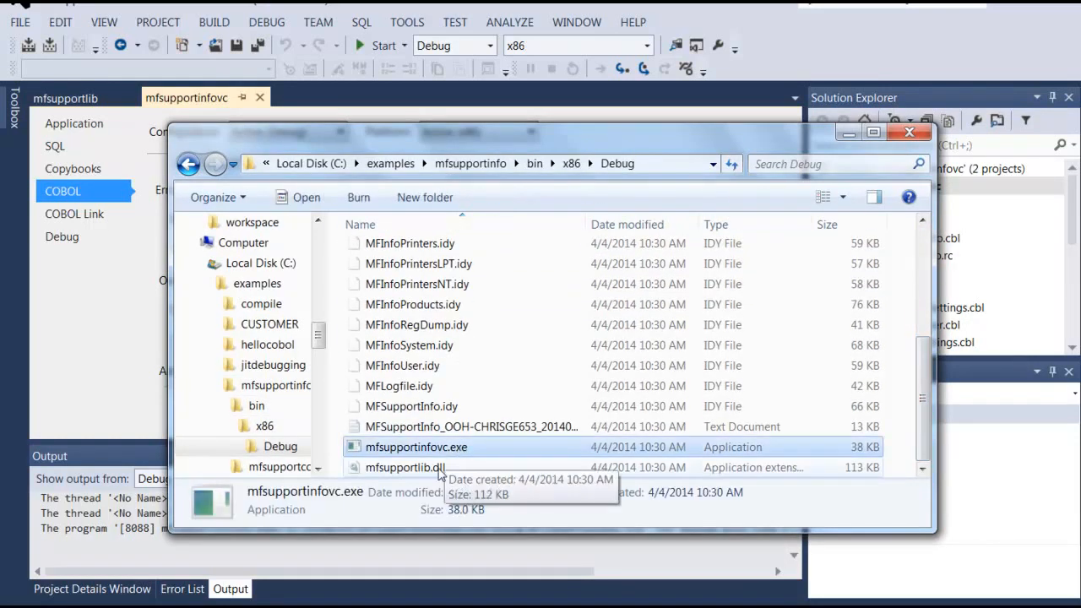
{"action": "left_click", "coordinate": [440, 472]}
{"action": "left_click", "coordinate": [463, 4]}
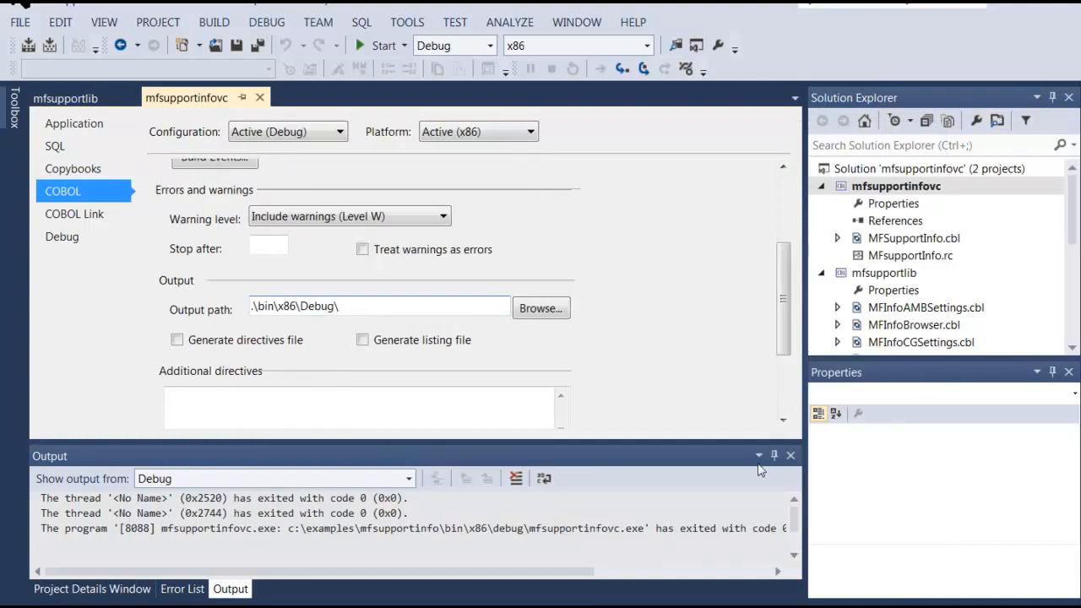
{"action": "left_click", "coordinate": [810, 607]}
{"action": "left_click", "coordinate": [908, 541]}
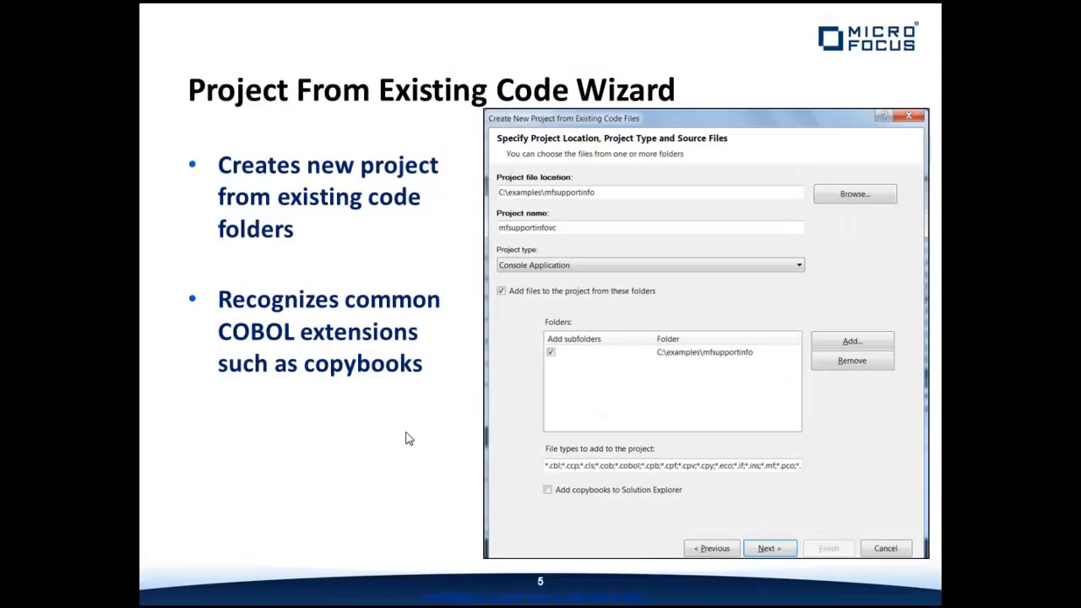
{"action": "key", "text": "Right"}
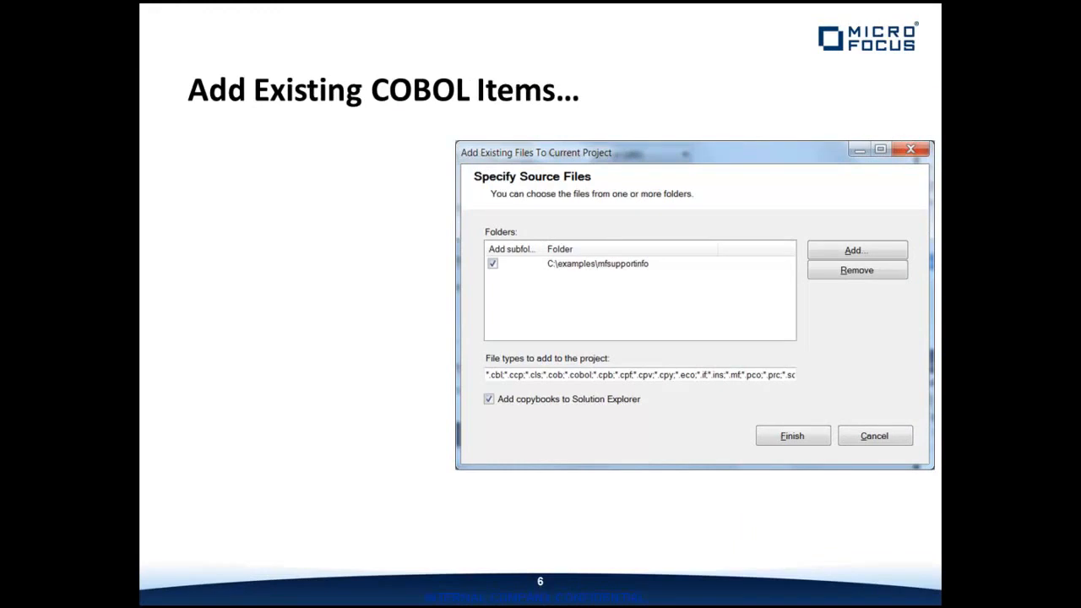
{"action": "key", "text": "Right"}
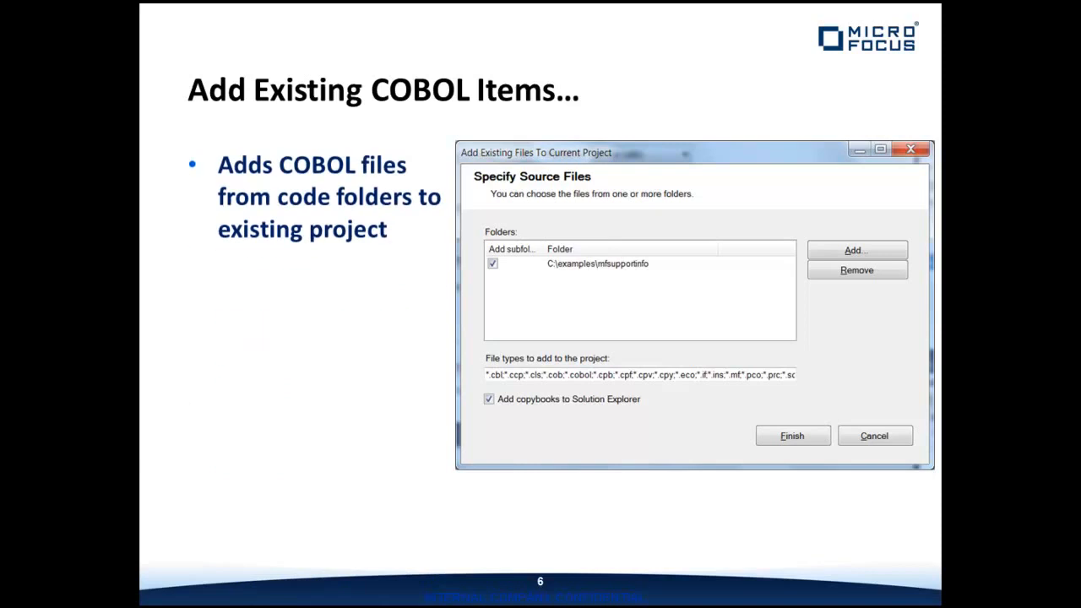
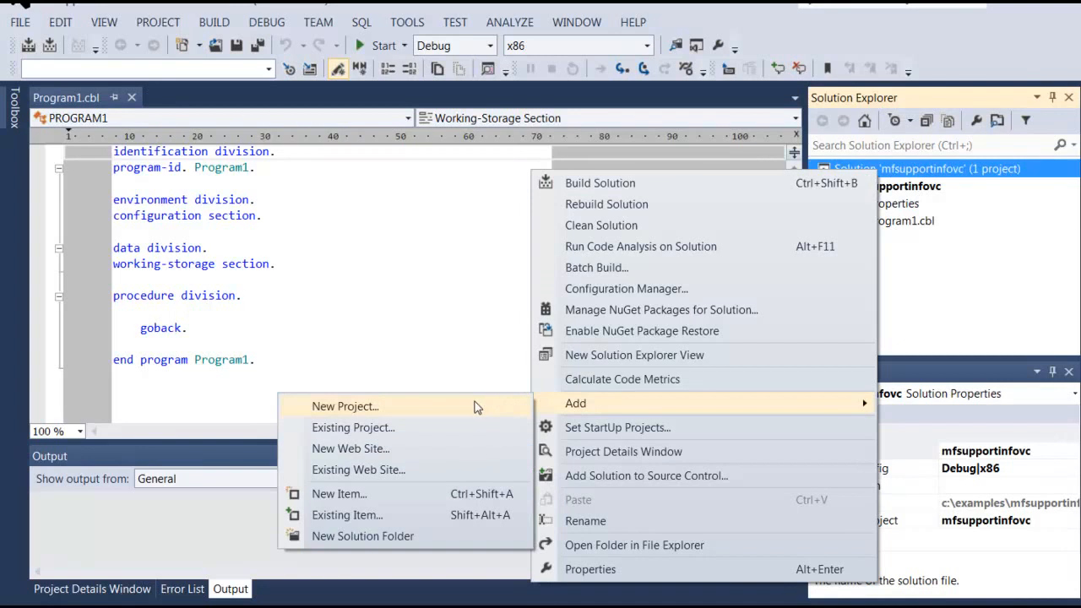
Add a native COBOL Link Library project named mfsupportlib to the mfsupportinfovc solution
{"action": "left_click", "coordinate": [476, 405]}
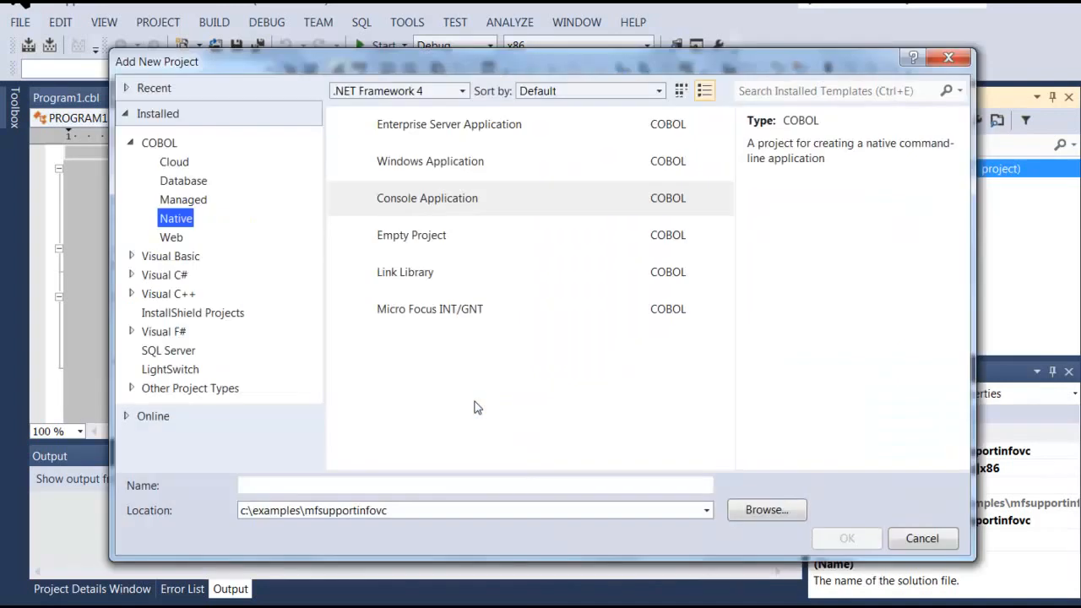
{"action": "left_click", "coordinate": [409, 280]}
{"action": "double_click", "coordinate": [298, 486]}
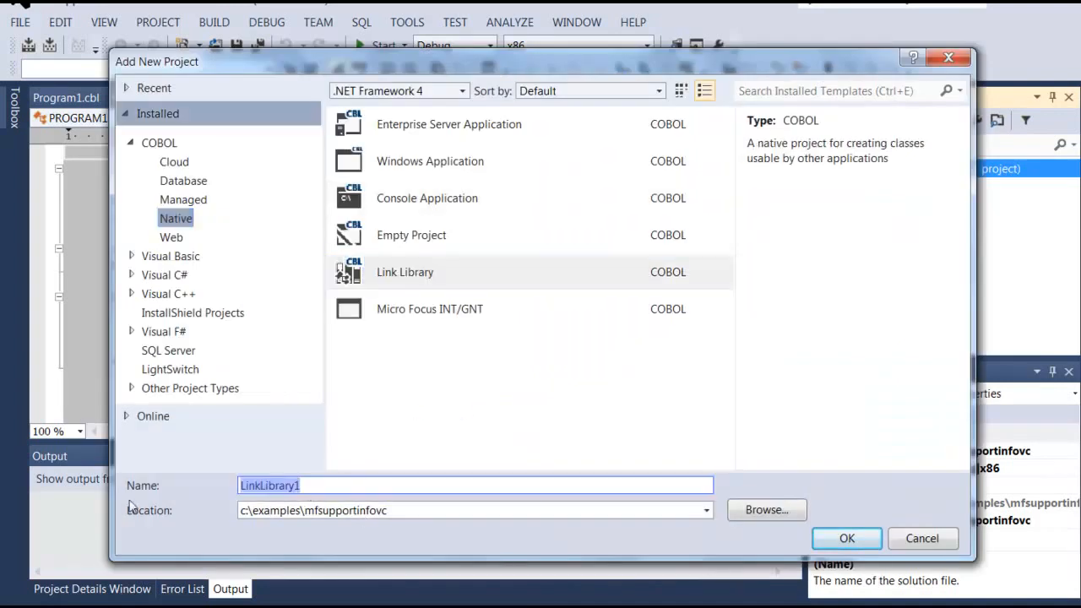
{"action": "type", "text": "mfsupportlib"}
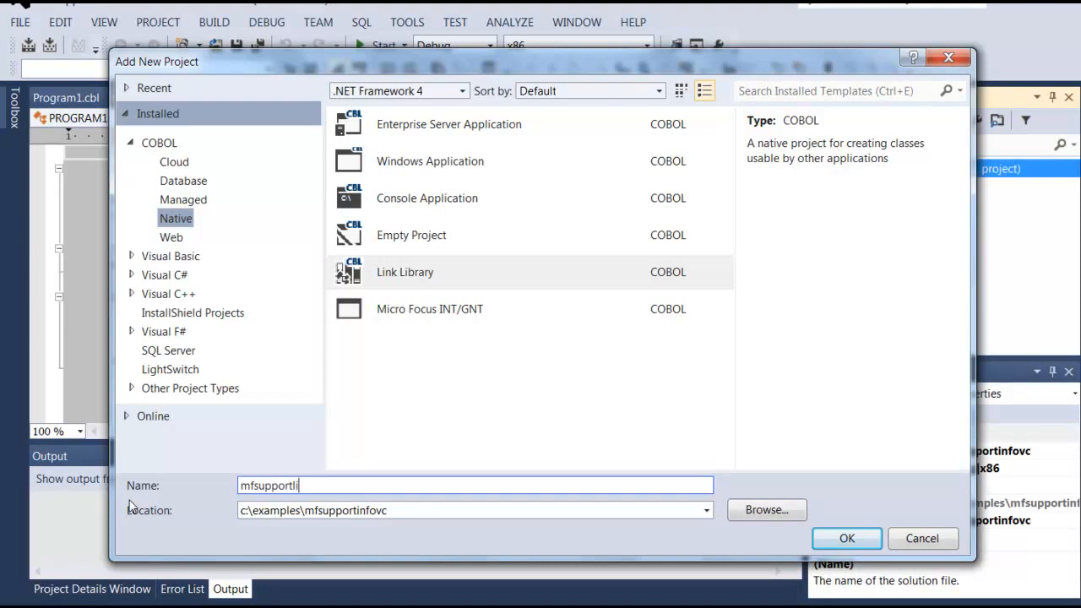
{"action": "left_click", "coordinate": [836, 540]}
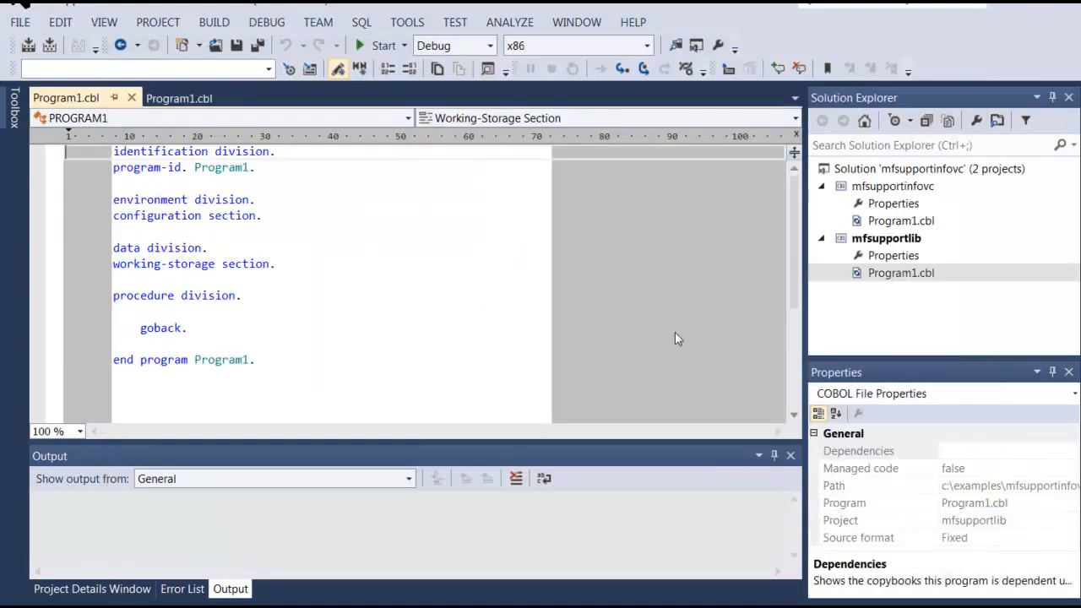
Permanently delete the default Program1.cbl from both the mfsupportinfovc and mfsupportlib projects
{"action": "left_click", "coordinate": [876, 222]}
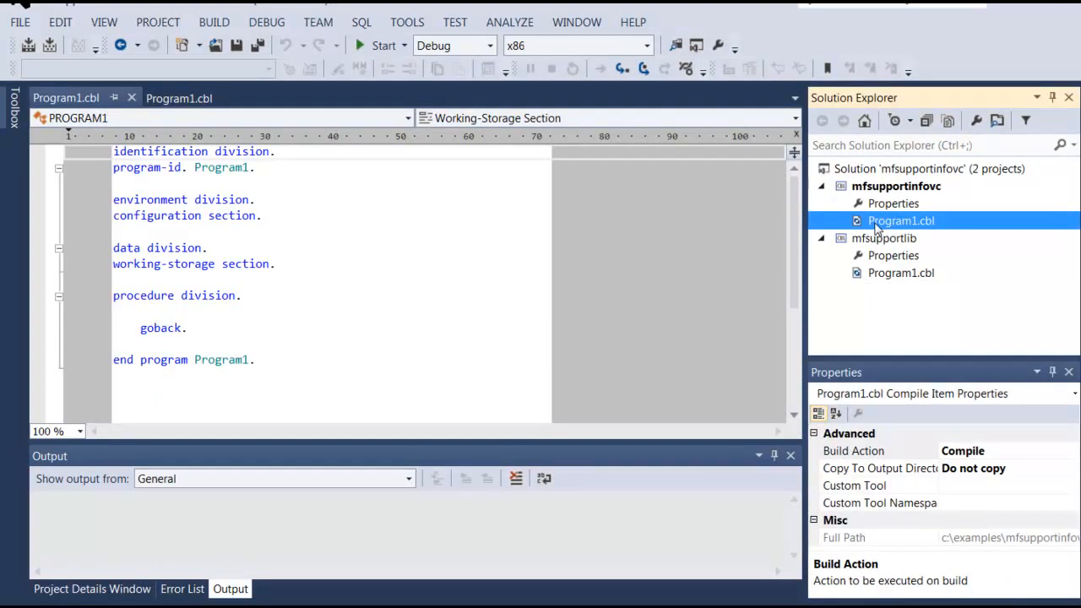
{"action": "key", "text": "Delete"}
{"action": "left_click", "coordinate": [575, 386]}
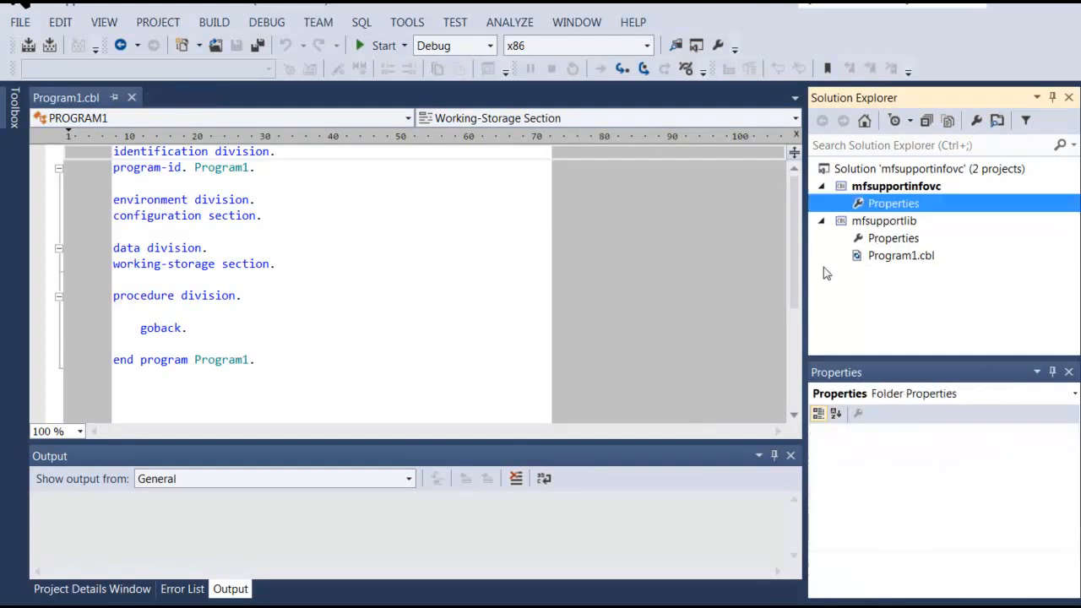
{"action": "left_click", "coordinate": [889, 256]}
{"action": "key", "text": "Delete"}
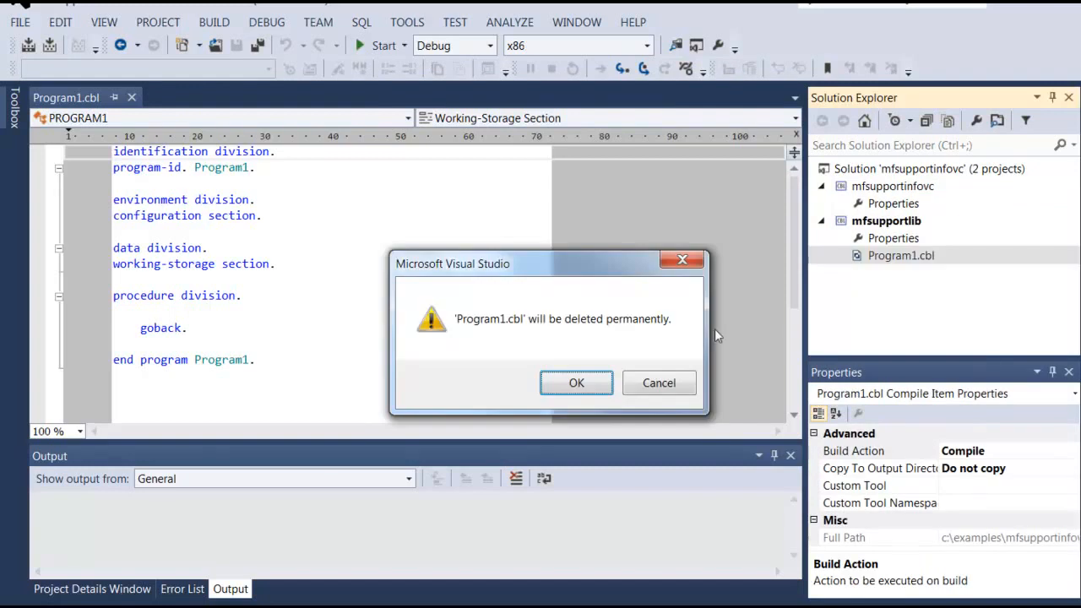
{"action": "left_click", "coordinate": [575, 384]}
Add the existing COBOL source files from C:\examples\mfsupportinfo, including subfolders but without copybooks, to the mfsupportinfovc project
{"action": "left_click", "coordinate": [874, 189]}
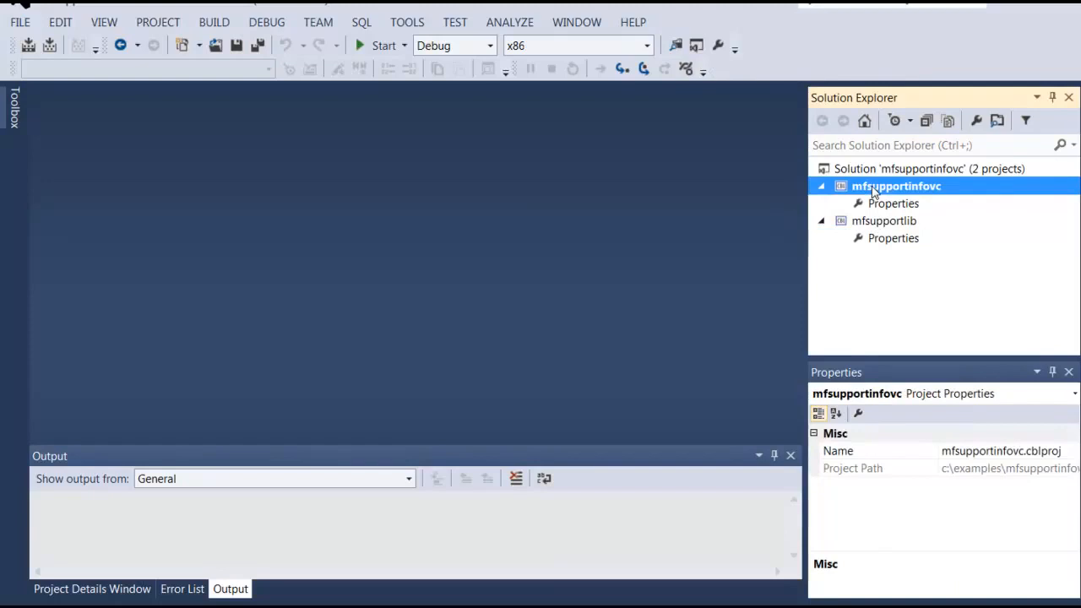
{"action": "right_click", "coordinate": [873, 191]}
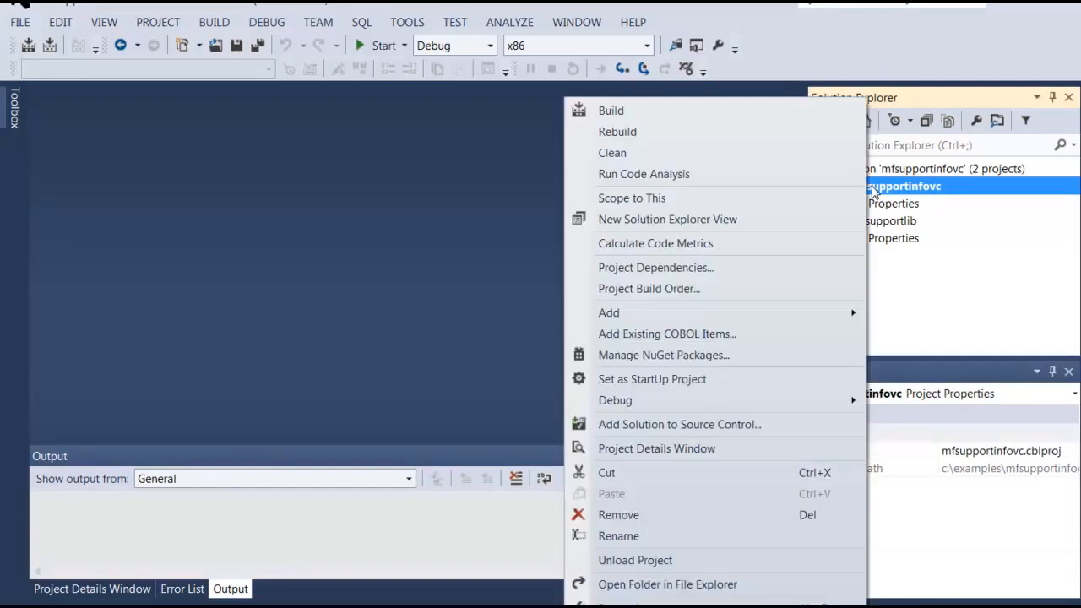
{"action": "left_click", "coordinate": [666, 336]}
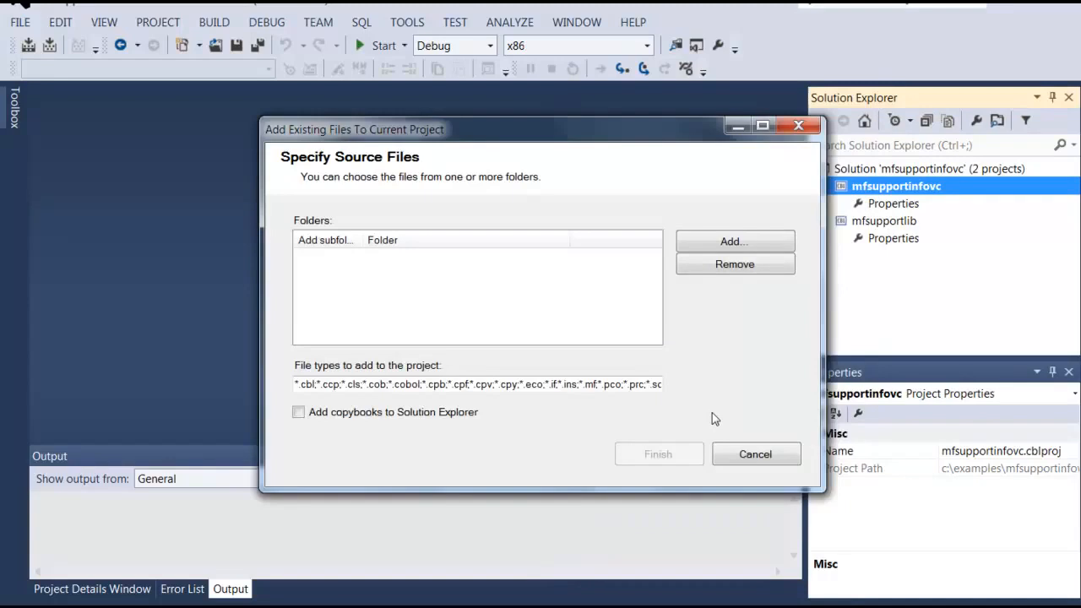
{"action": "left_click", "coordinate": [733, 243]}
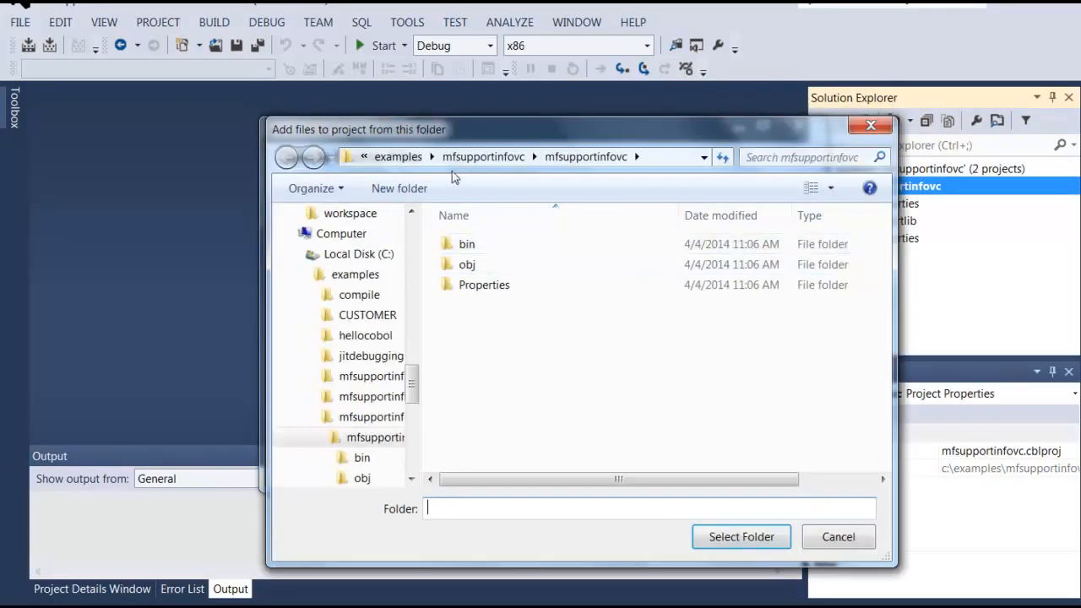
{"action": "left_click", "coordinate": [395, 157]}
{"action": "double_click", "coordinate": [525, 329]}
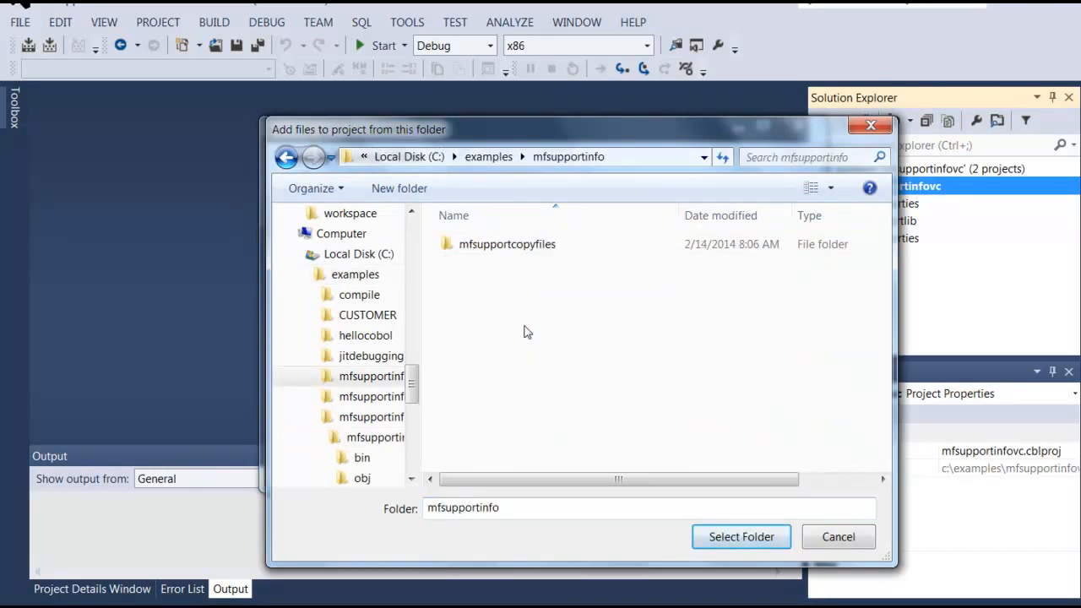
{"action": "left_click", "coordinate": [724, 537]}
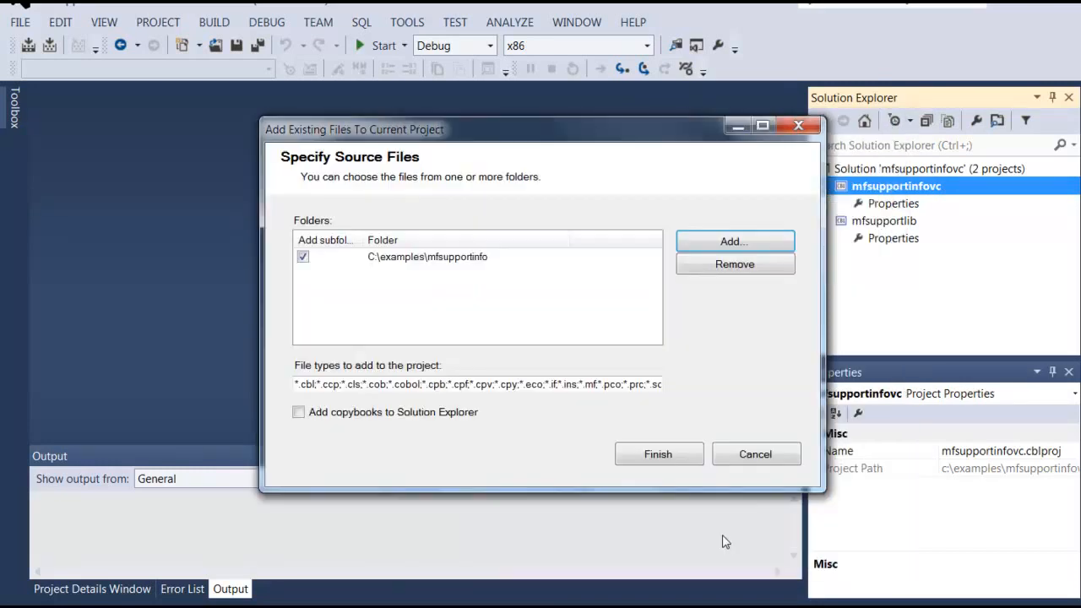
{"action": "left_click", "coordinate": [455, 390]}
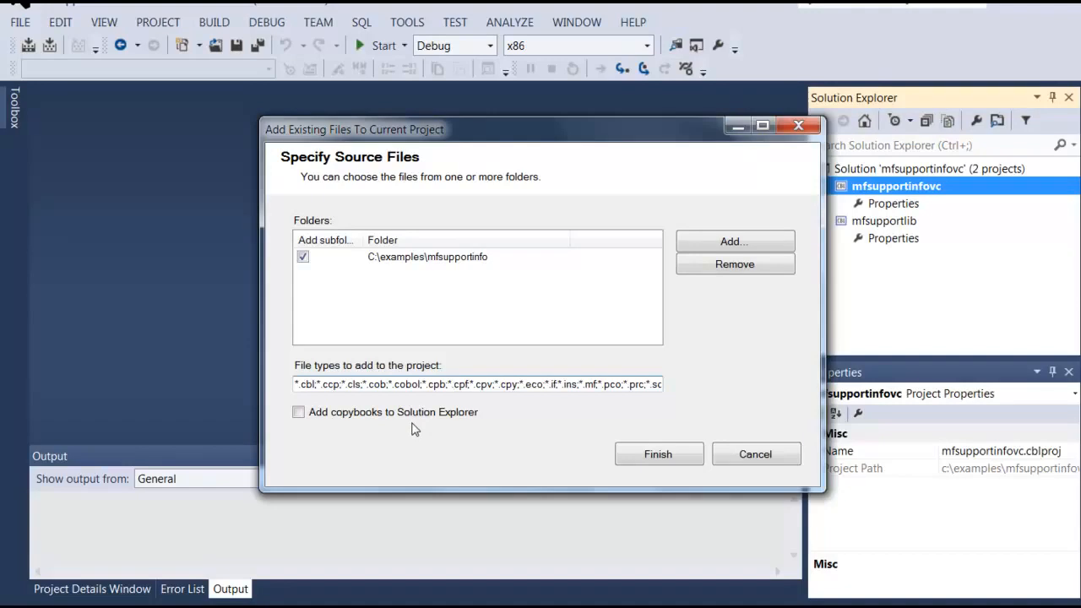
{"action": "left_click_drag", "start_coordinate": [364, 240], "coordinate": [400, 245]}
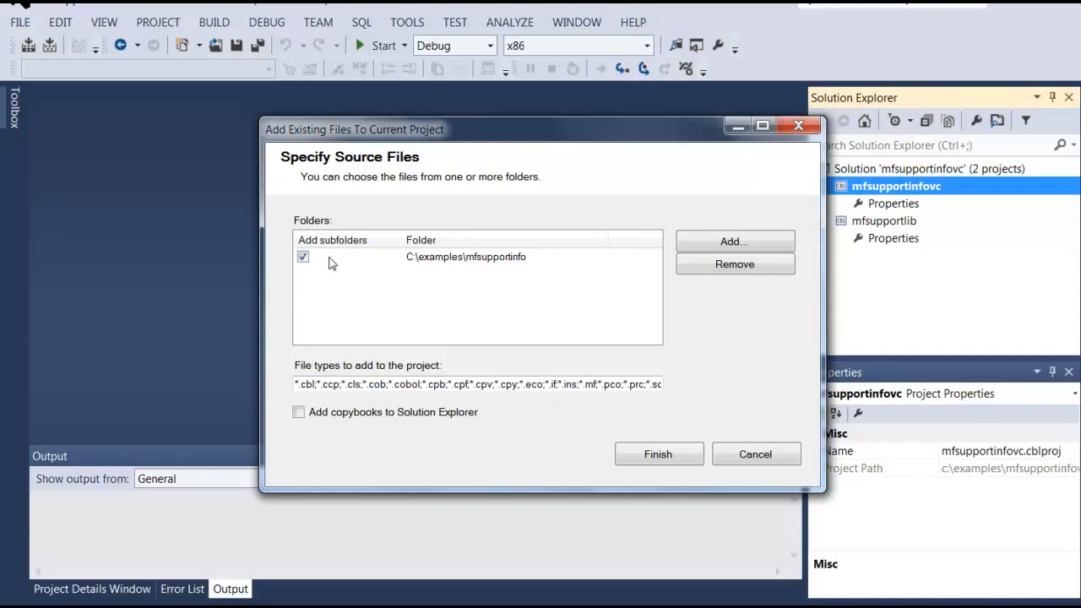
{"action": "left_click", "coordinate": [659, 455]}
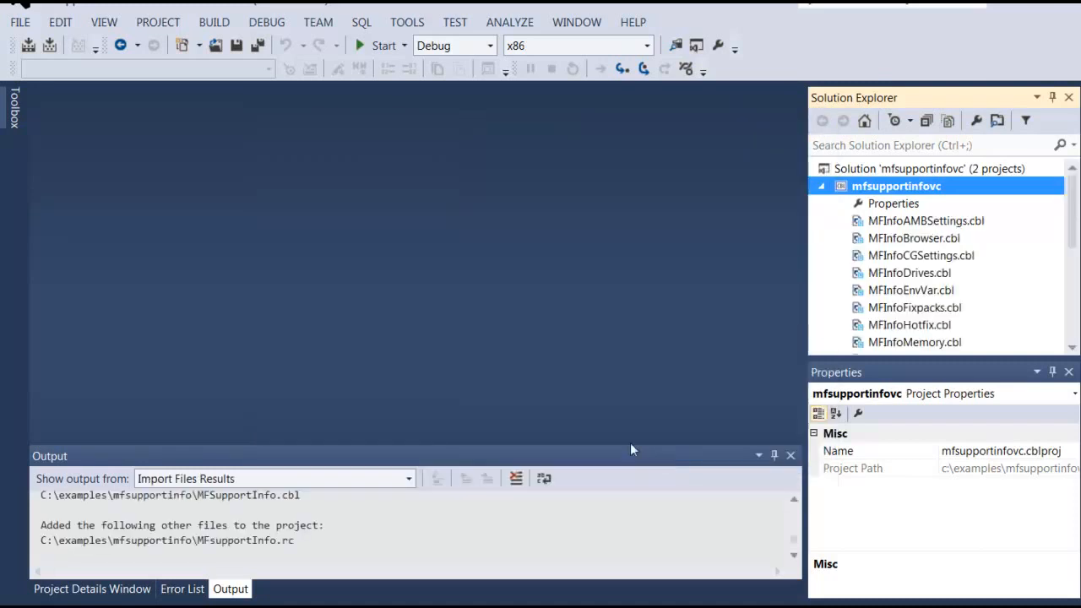
Remove the files from MFInfoAMBSettings.cbl through MFLogfile.cbl from the mfsupportinfovc project
{"action": "left_click_drag", "start_coordinate": [1073, 225], "coordinate": [1077, 345]}
{"action": "scroll", "coordinate": [979, 228], "scroll_direction": "up", "scroll_amount": 6}
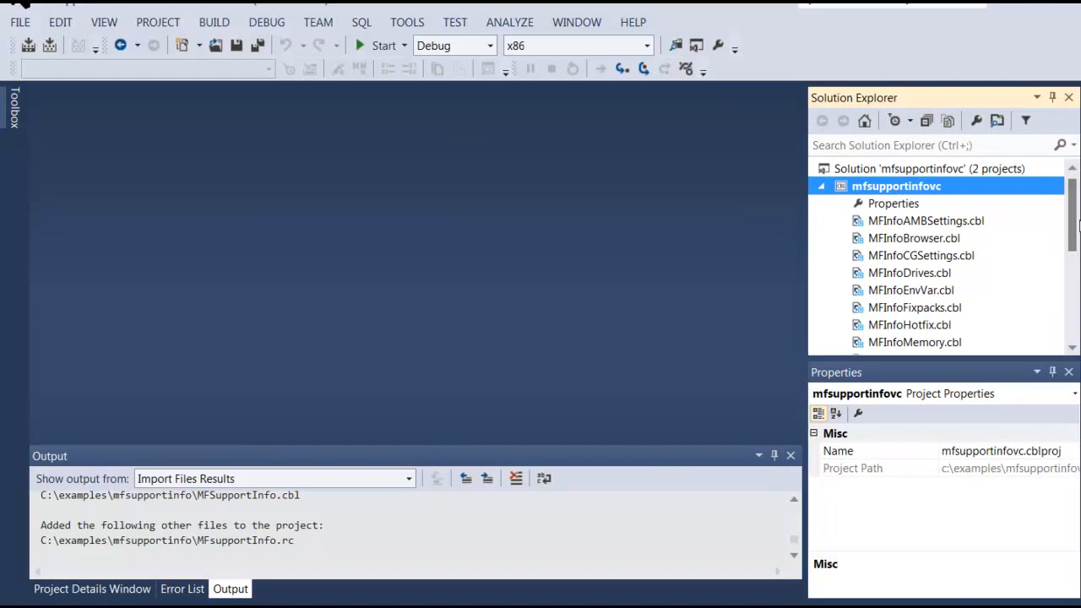
{"action": "left_click", "coordinate": [898, 223]}
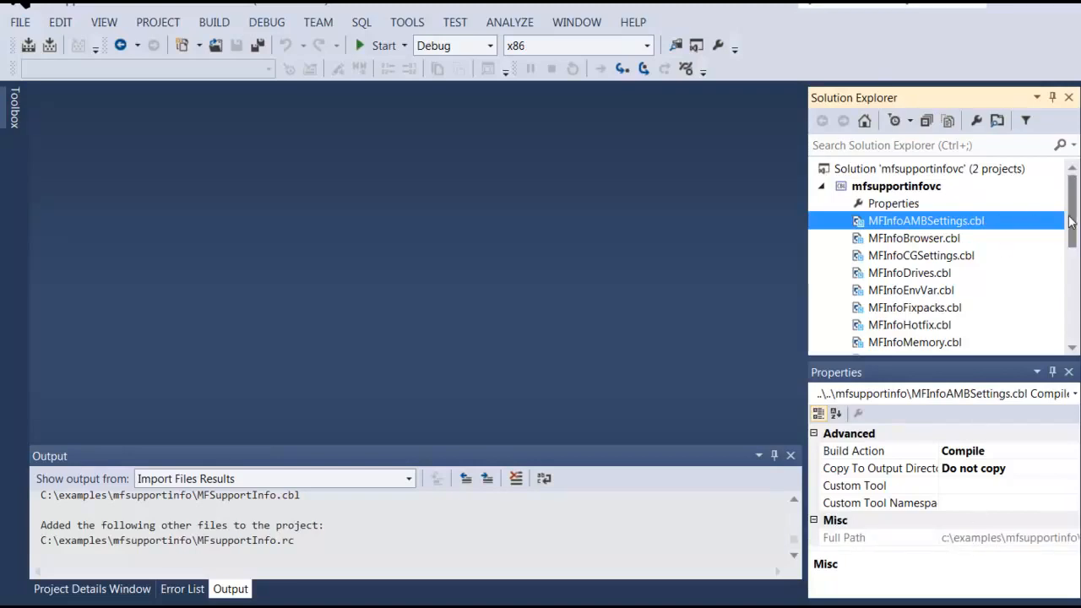
{"action": "left_click_drag", "start_coordinate": [1071, 222], "coordinate": [1076, 303]}
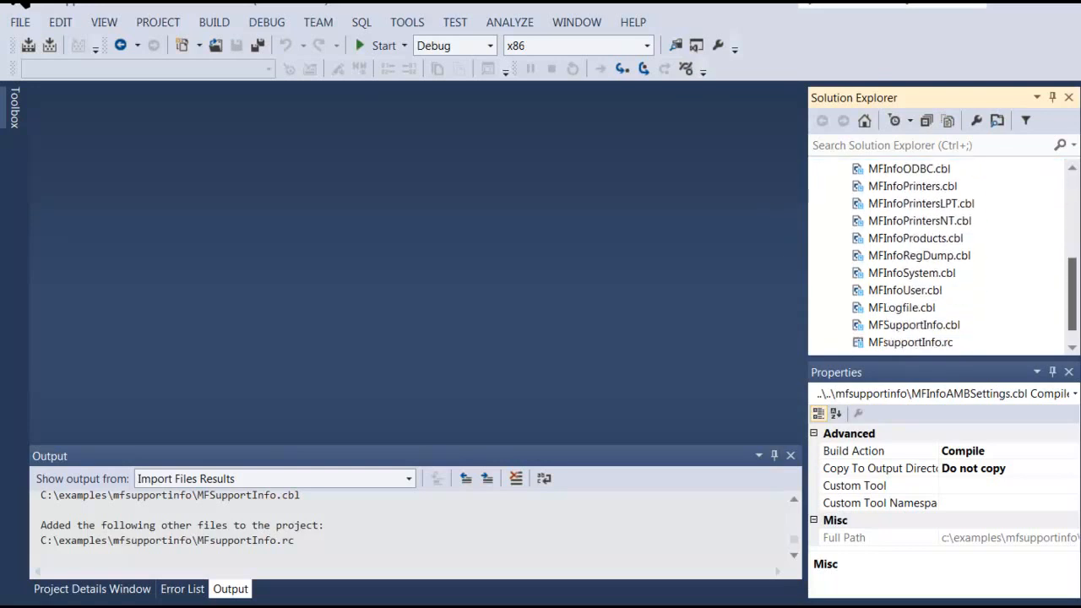
{"action": "left_click", "coordinate": [911, 310], "text": "shift"}
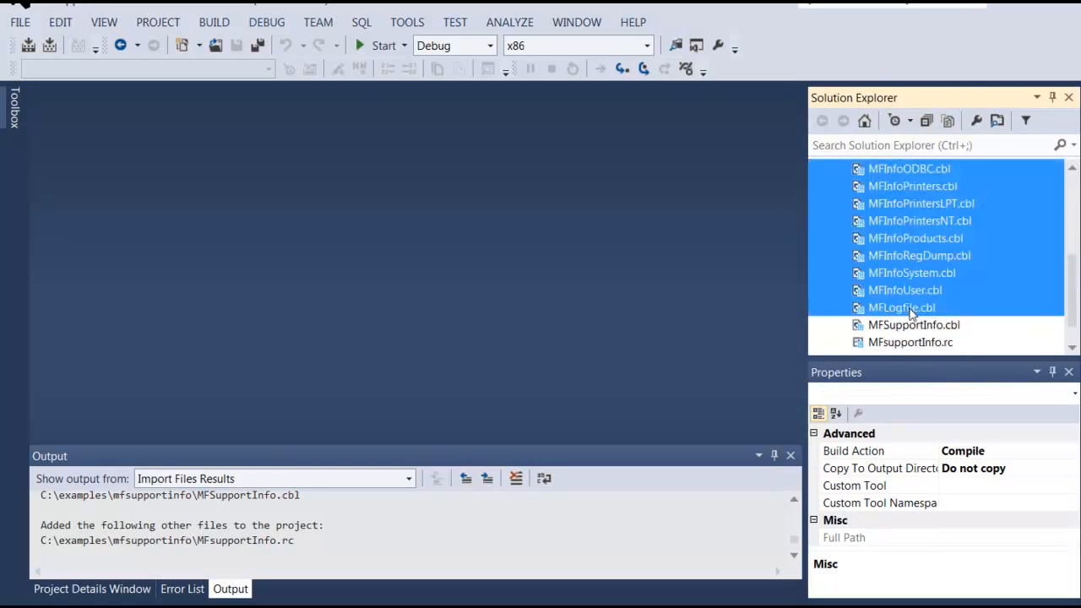
{"action": "right_click", "coordinate": [910, 311]}
{"action": "left_click", "coordinate": [723, 416]}
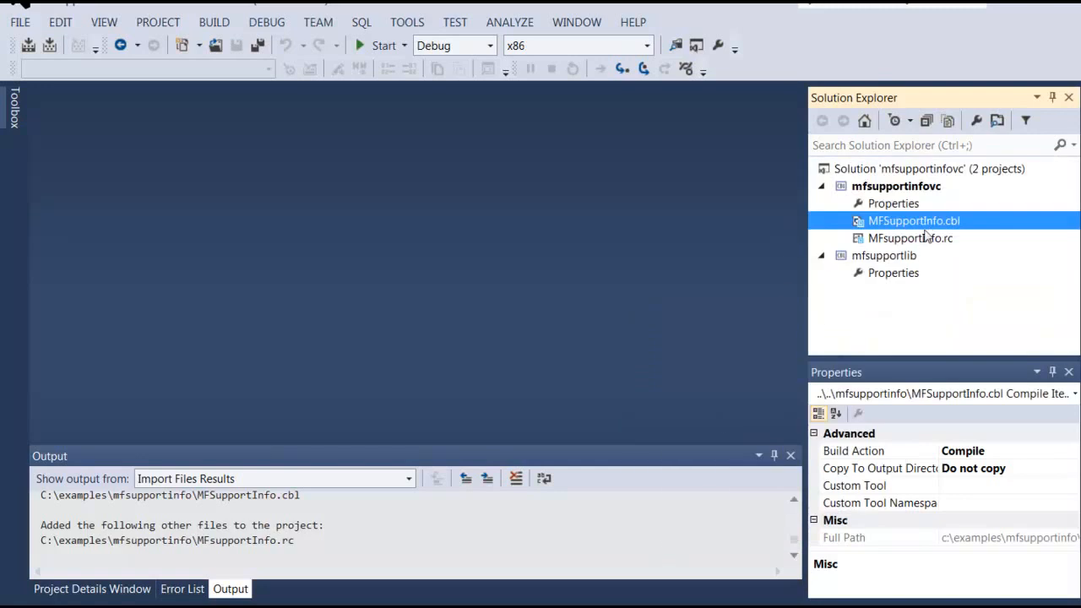
Add the existing COBOL source files from C:\examples\mfsupportinfo, including subfolders, to the mfsupportlib project
{"action": "left_click", "coordinate": [894, 262]}
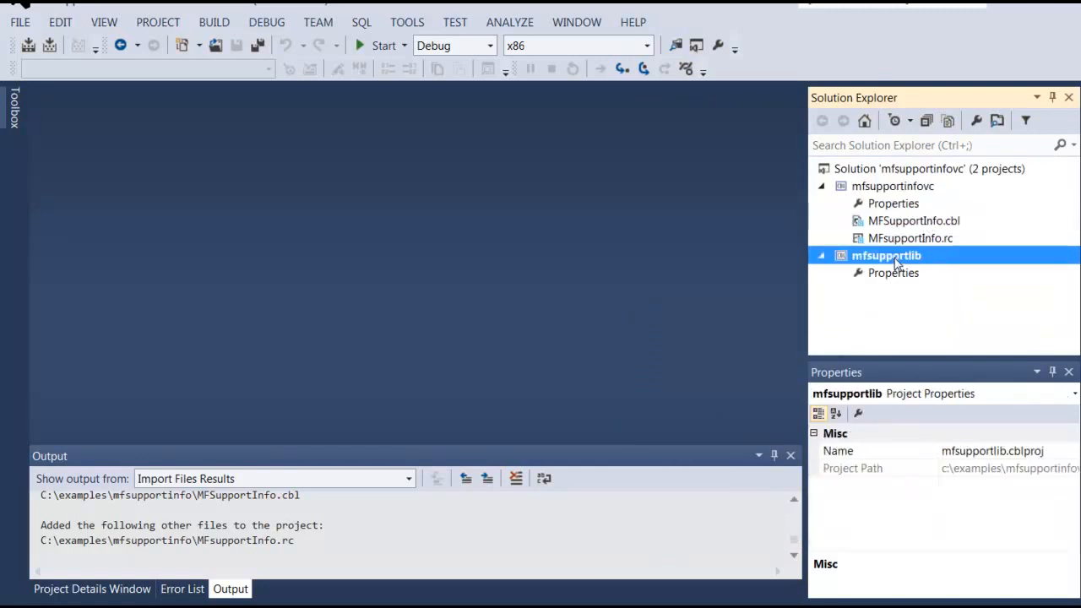
{"action": "right_click", "coordinate": [895, 262]}
{"action": "left_click", "coordinate": [712, 337]}
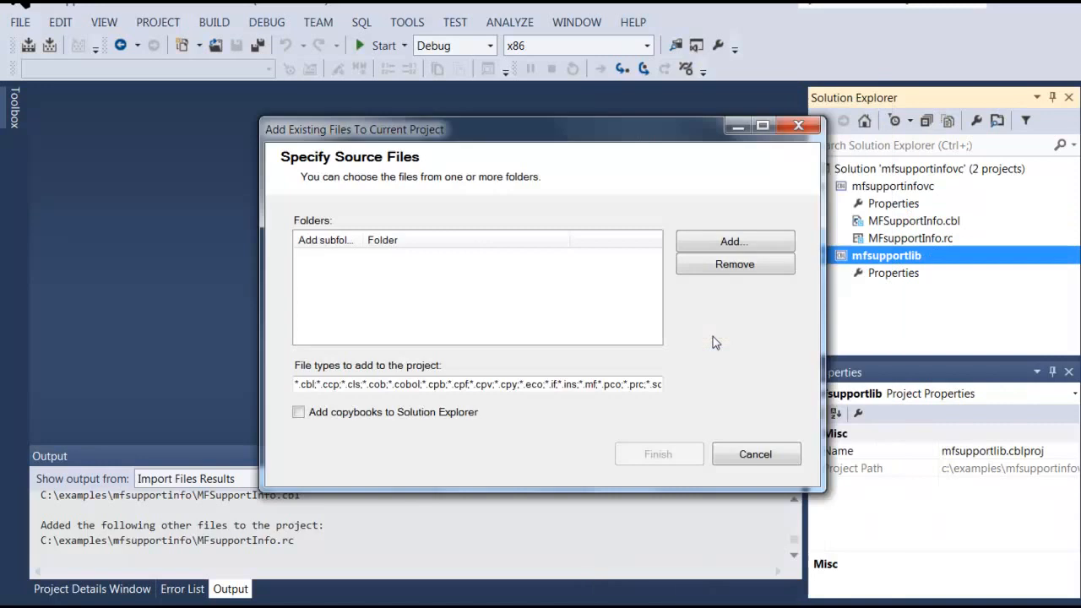
{"action": "left_click", "coordinate": [733, 241]}
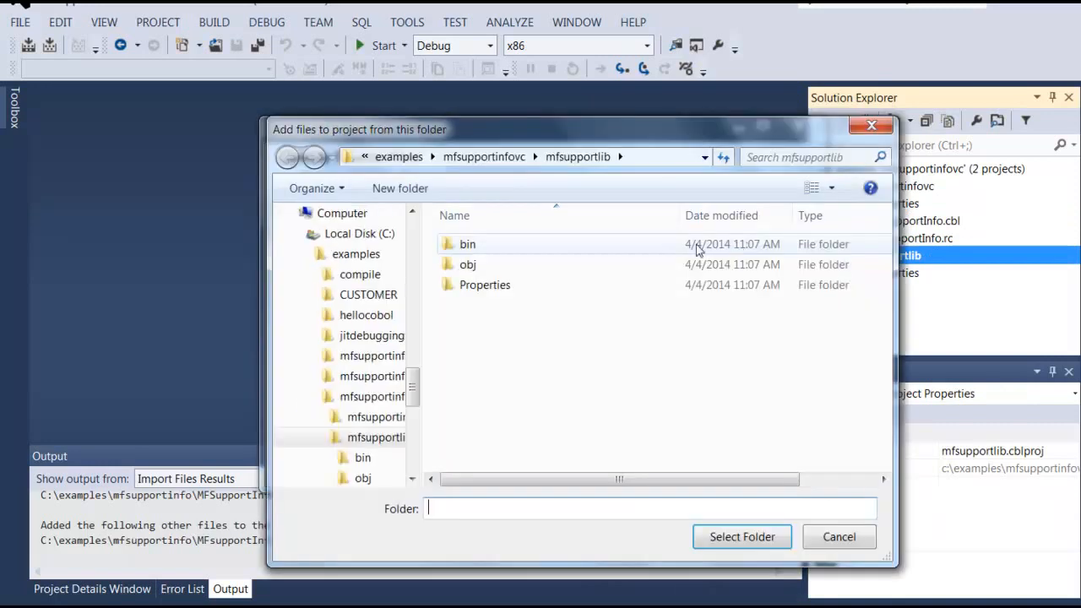
{"action": "left_click", "coordinate": [398, 156]}
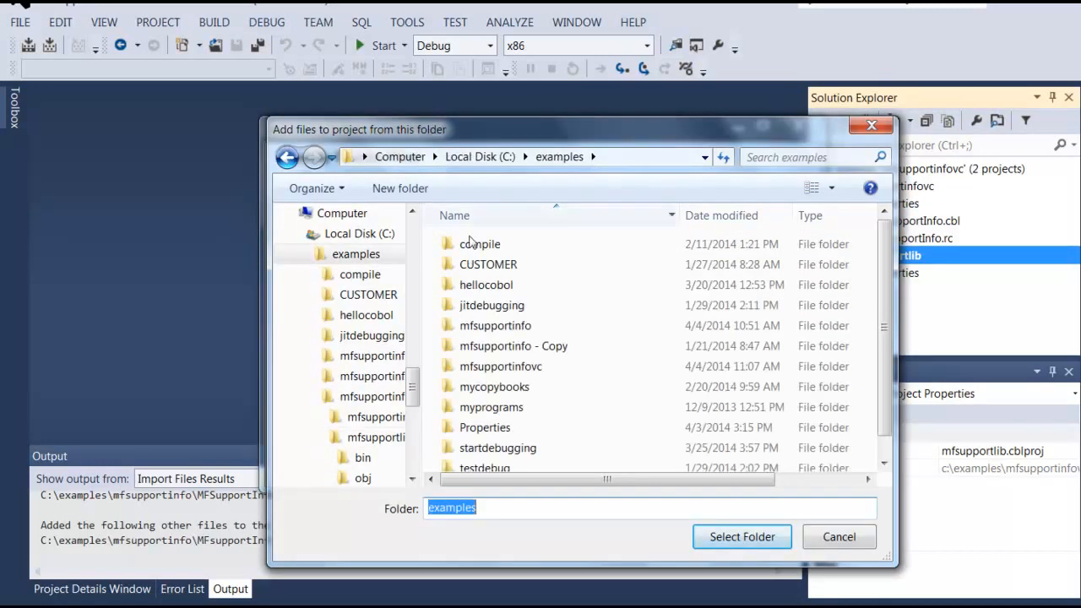
{"action": "double_click", "coordinate": [500, 330]}
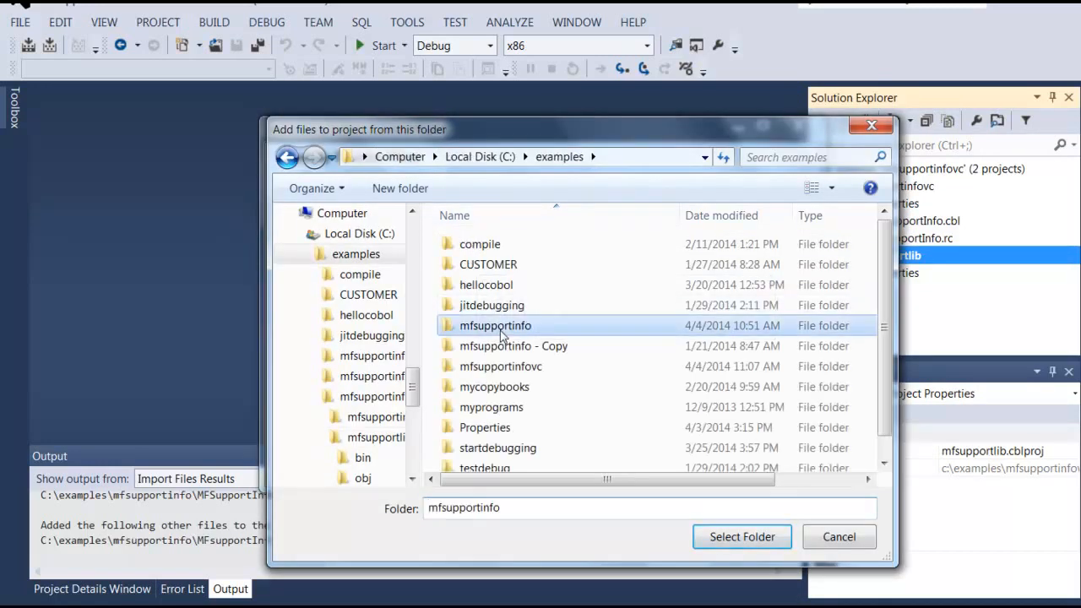
{"action": "left_click", "coordinate": [737, 538]}
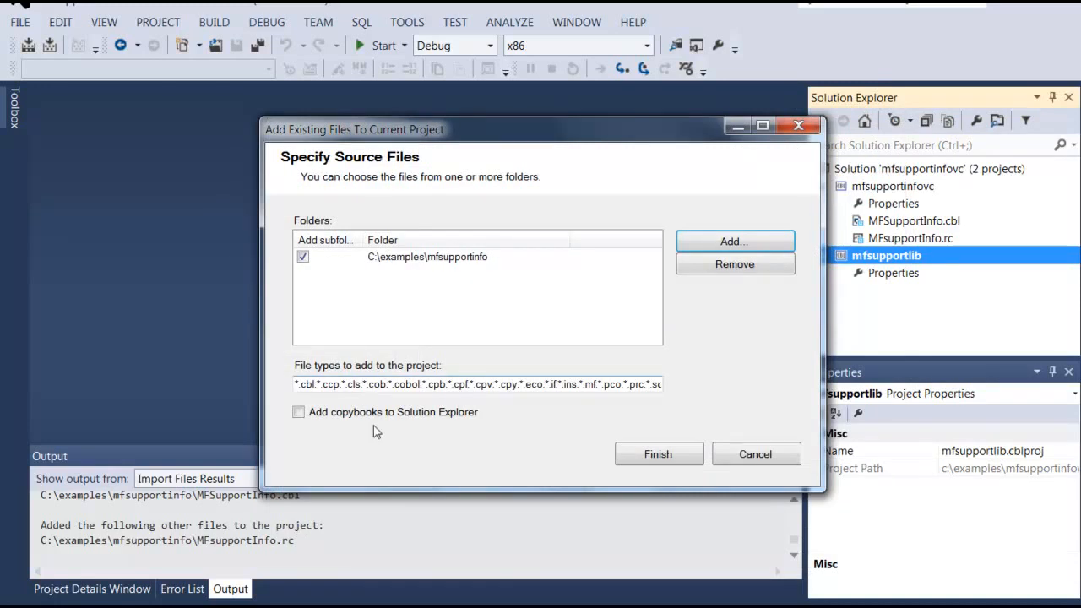
{"action": "left_click", "coordinate": [660, 456]}
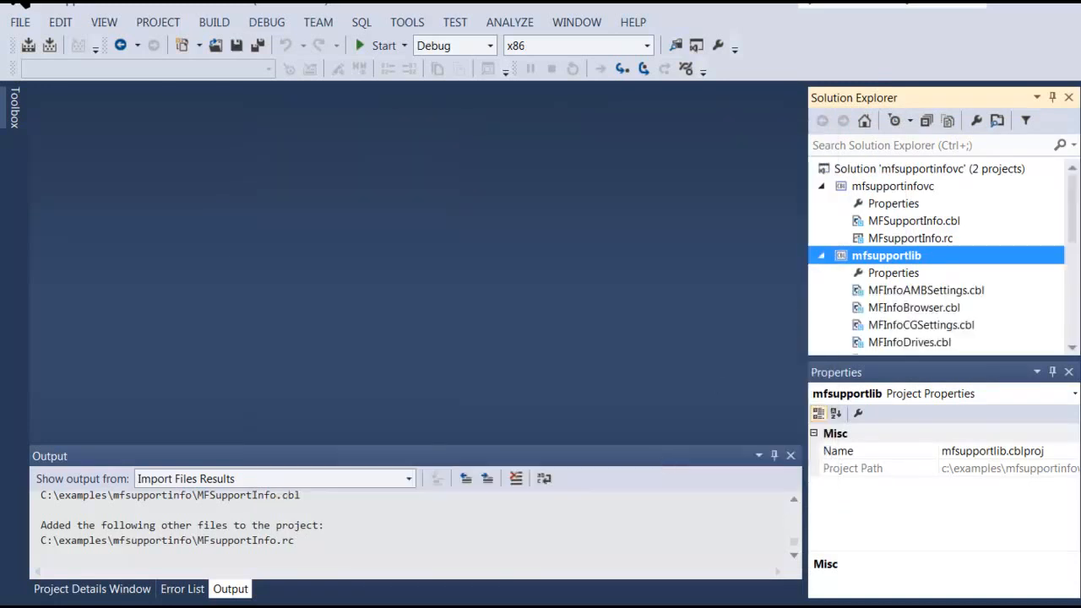
Remove MFSupportInfo.cbl and MFsupportInfo.rc from the mfsupportlib project
{"action": "scroll", "coordinate": [1070, 253], "scroll_direction": "down", "scroll_amount": 5}
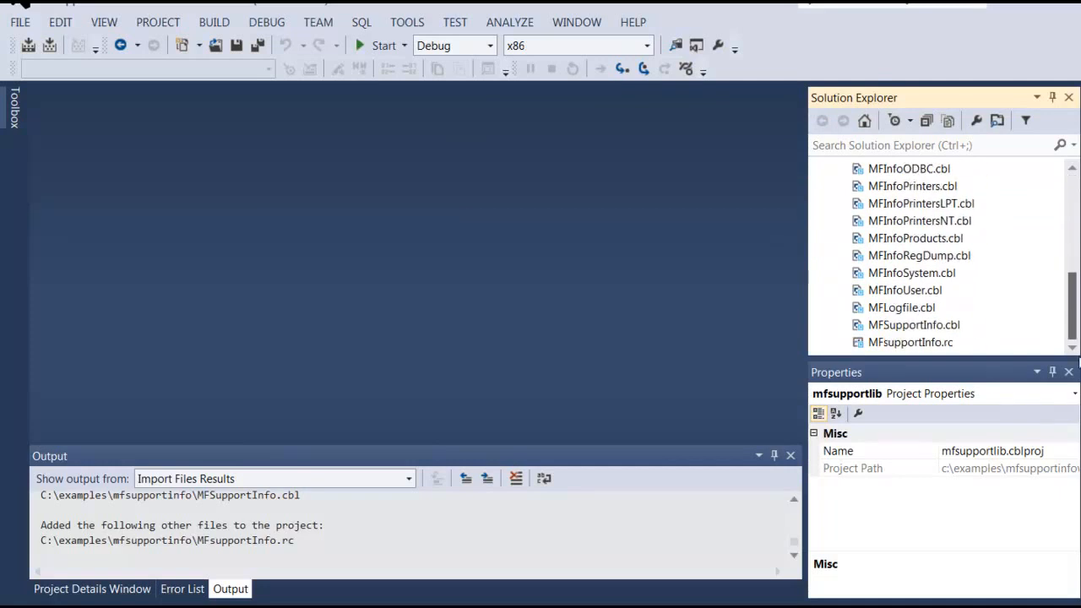
{"action": "left_click", "coordinate": [931, 329]}
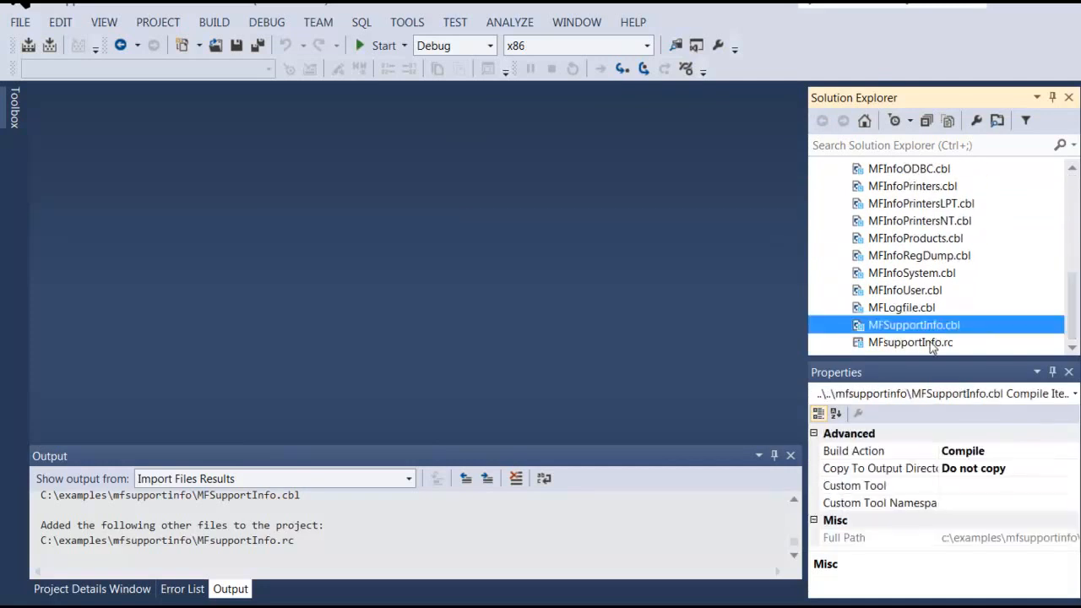
{"action": "left_click", "coordinate": [932, 342], "text": "shift"}
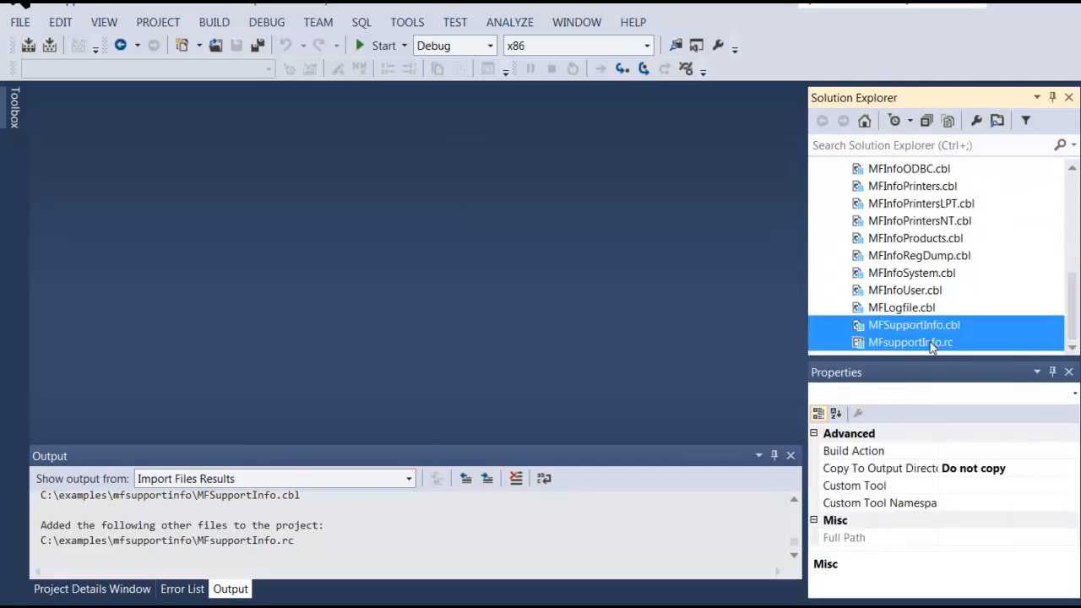
{"action": "right_click", "coordinate": [931, 345]}
{"action": "left_click", "coordinate": [755, 429]}
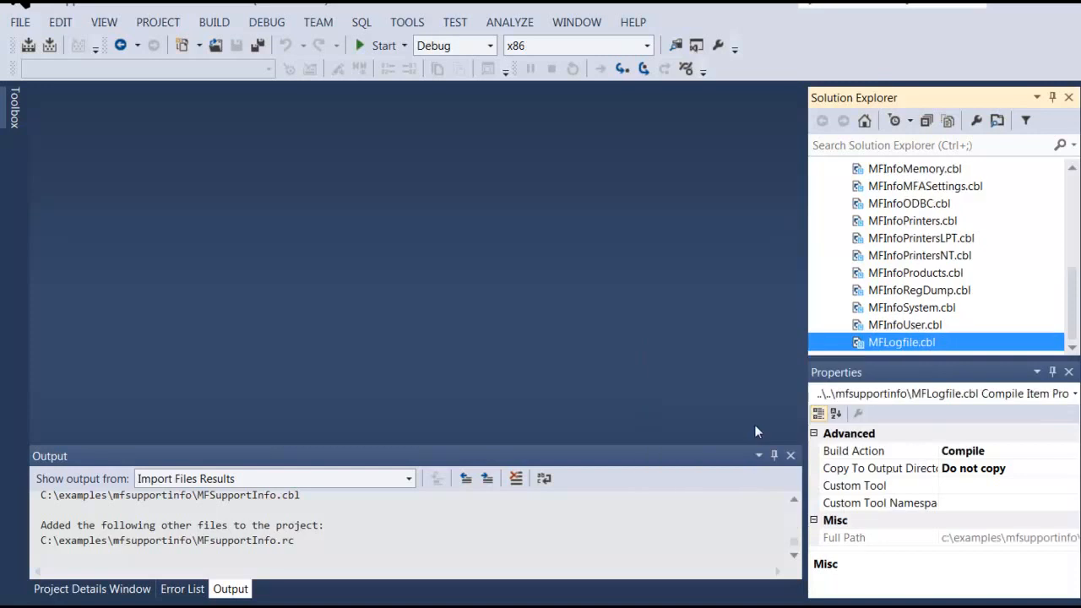
Check the COBOL copybook paths in the mfsupportinfovc project properties
{"action": "scroll", "coordinate": [937, 253], "scroll_direction": "up", "scroll_amount": 10}
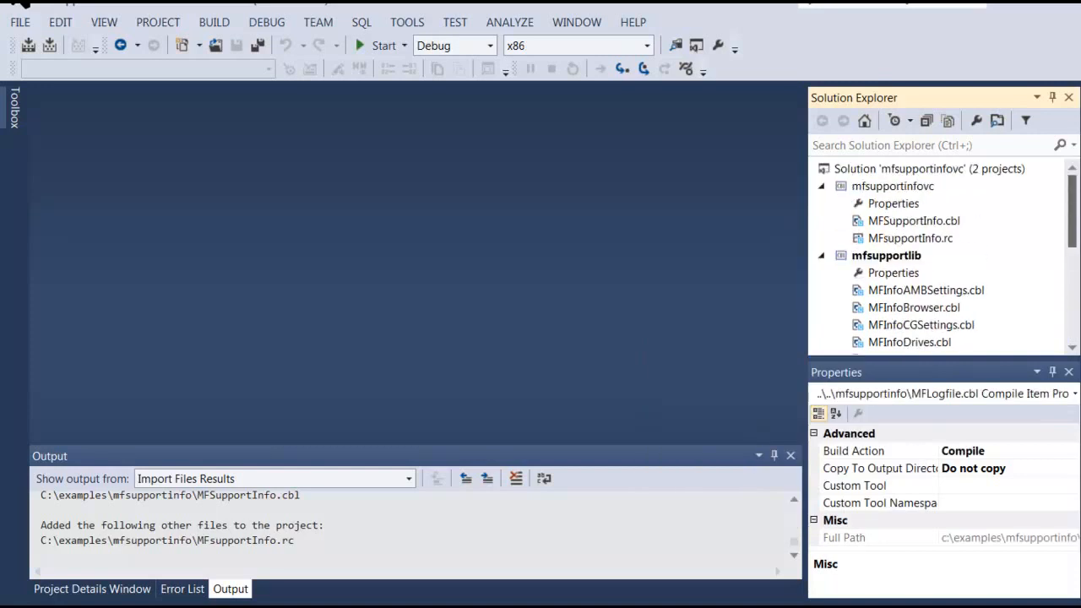
{"action": "double_click", "coordinate": [904, 209]}
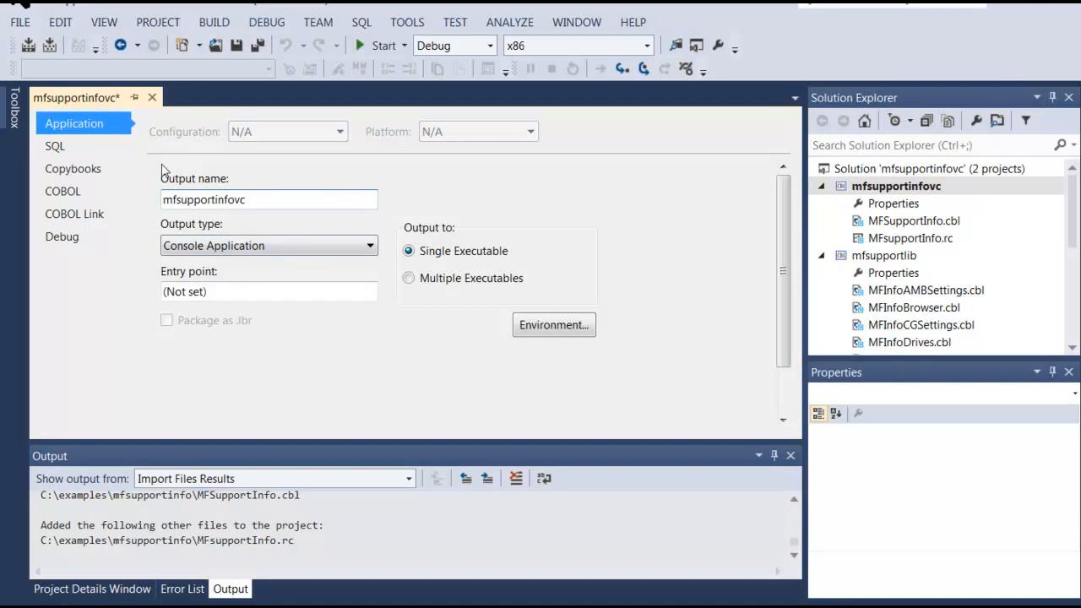
{"action": "left_click", "coordinate": [65, 169]}
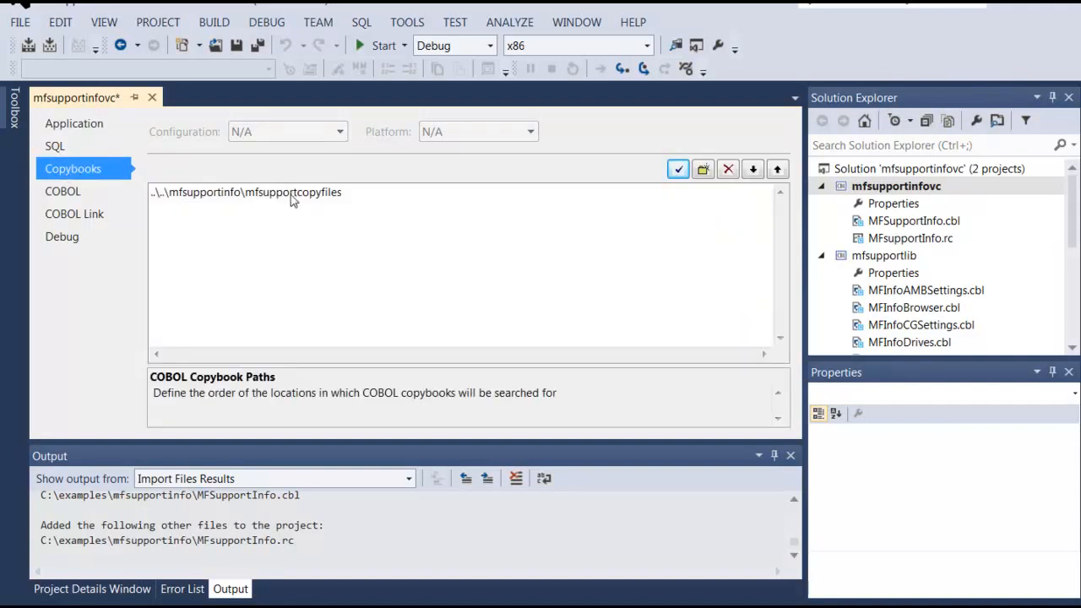
Set the mfsupportinfovc project's warning level to Include recoverable errors (Level E) and its linked run-time model to Dynamic
{"action": "left_click", "coordinate": [78, 194]}
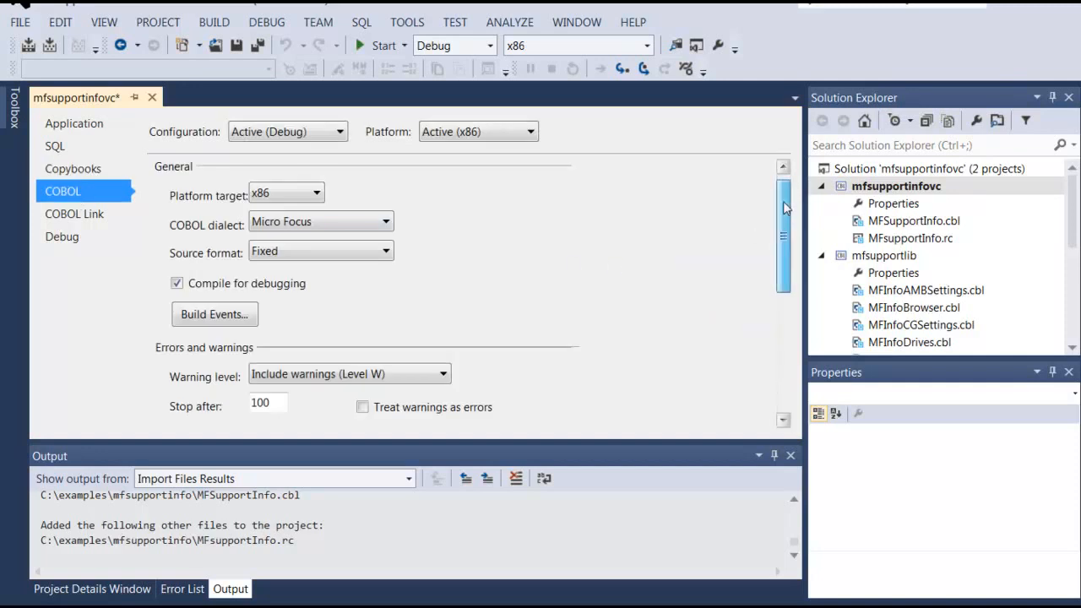
{"action": "left_click_drag", "start_coordinate": [784, 199], "coordinate": [784, 264]}
{"action": "left_click", "coordinate": [441, 223]}
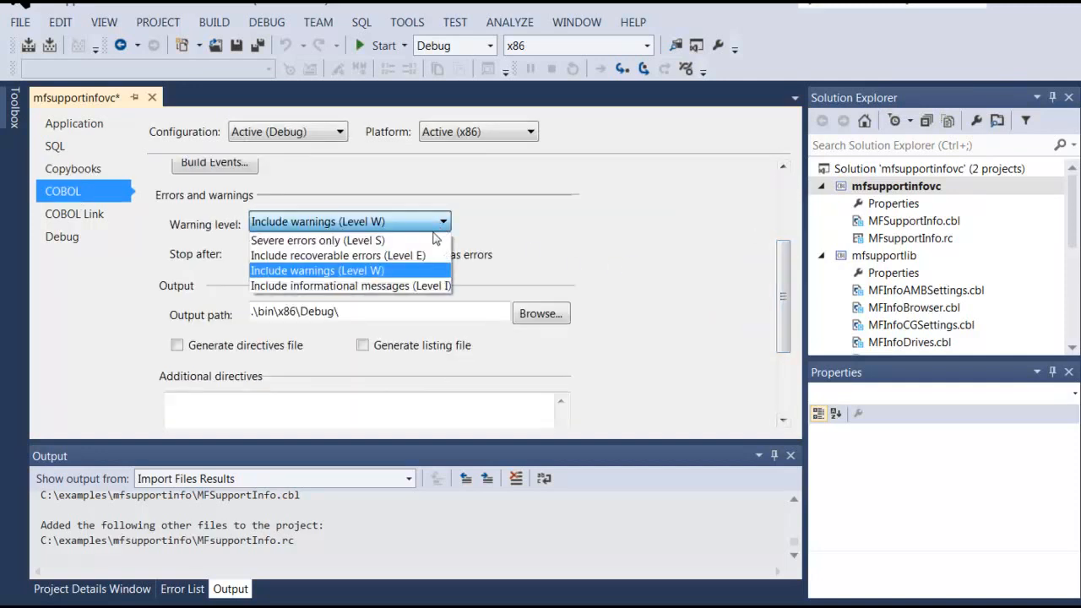
{"action": "left_click", "coordinate": [429, 262]}
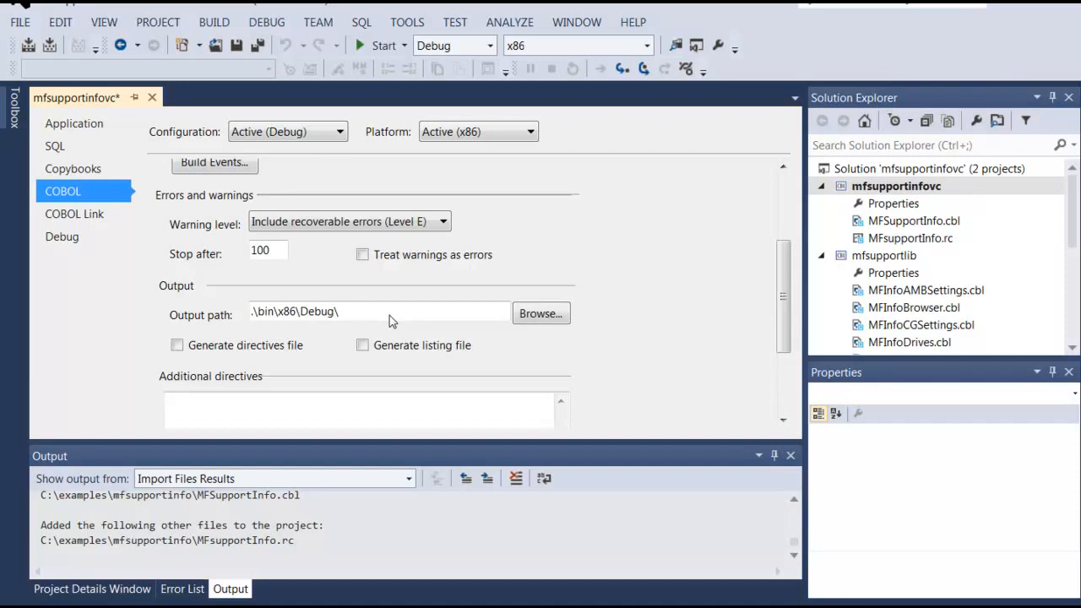
{"action": "left_click", "coordinate": [78, 214]}
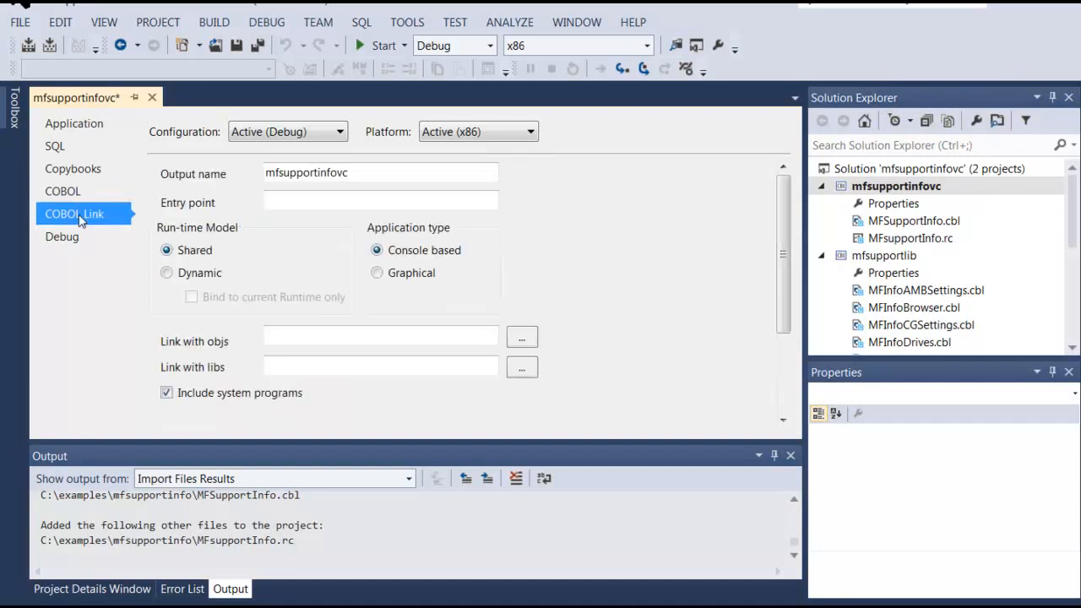
{"action": "left_click", "coordinate": [167, 274]}
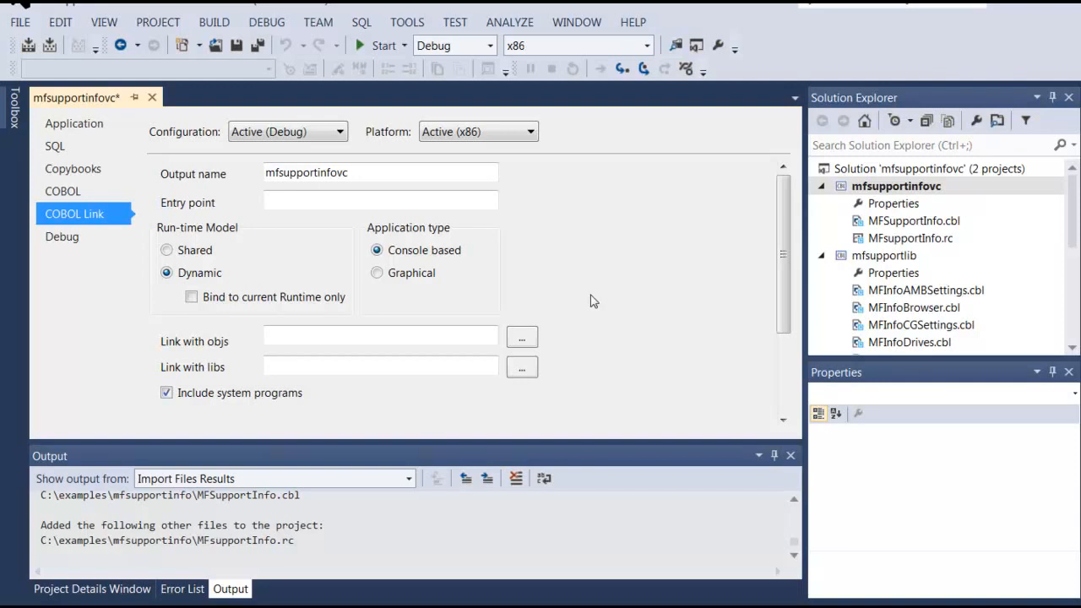
Set the run-time model of the mfsupportlib project to Dynamic in its COBOL link properties
{"action": "double_click", "coordinate": [883, 273]}
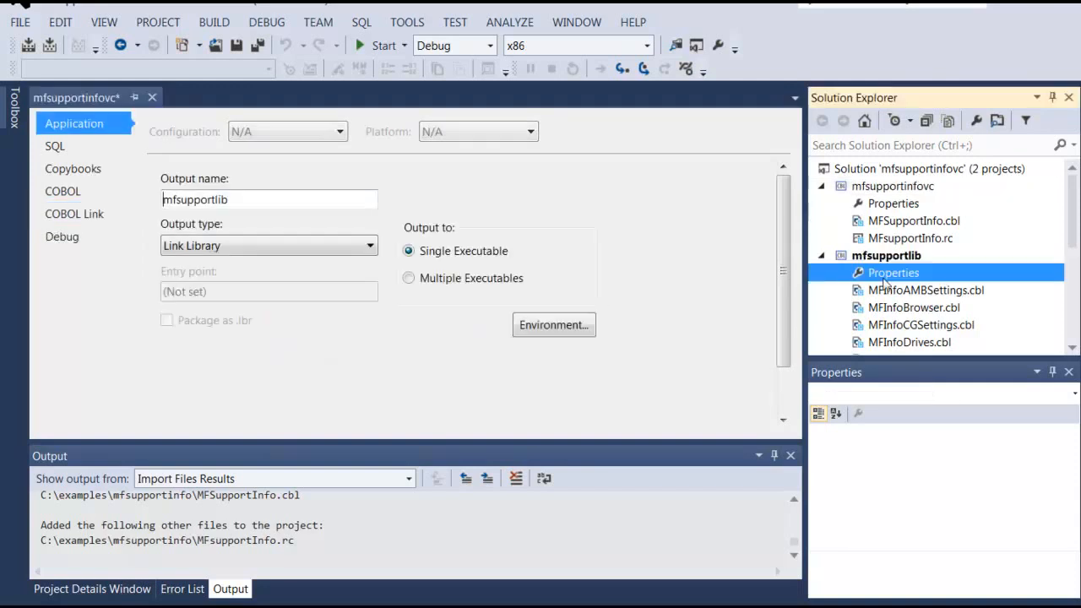
{"action": "left_click", "coordinate": [74, 213]}
{"action": "left_click", "coordinate": [172, 272]}
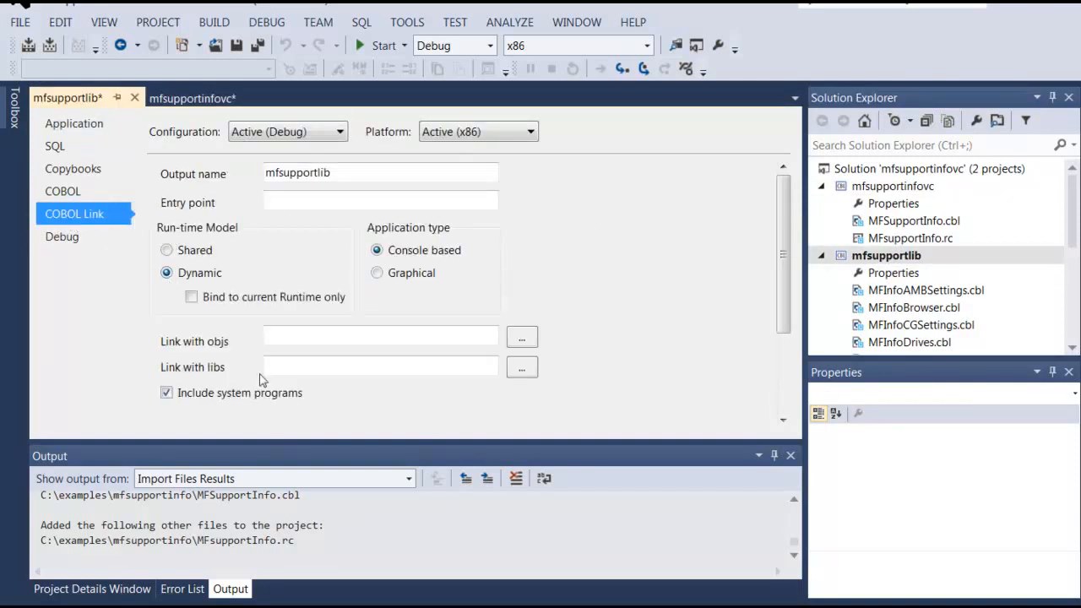
Link the mfsupportlib project with the libraries Mpr.Lib, odbc32.lib and WinSpool.Lib from C:\examples\mfsupportinfo
{"action": "left_click", "coordinate": [523, 369]}
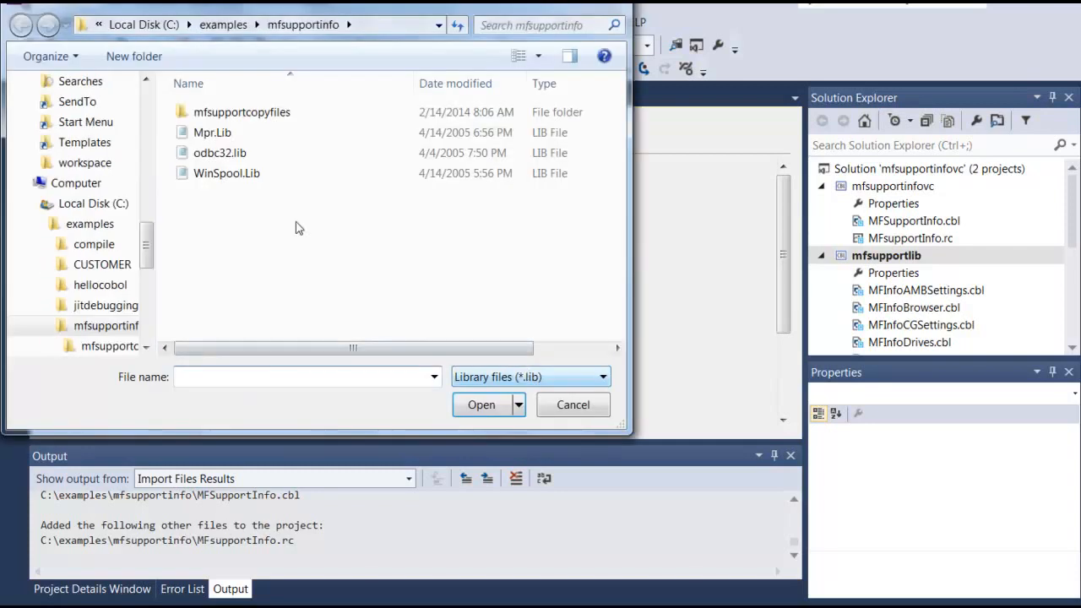
{"action": "left_click", "coordinate": [234, 135]}
{"action": "left_click", "coordinate": [235, 178], "text": "shift"}
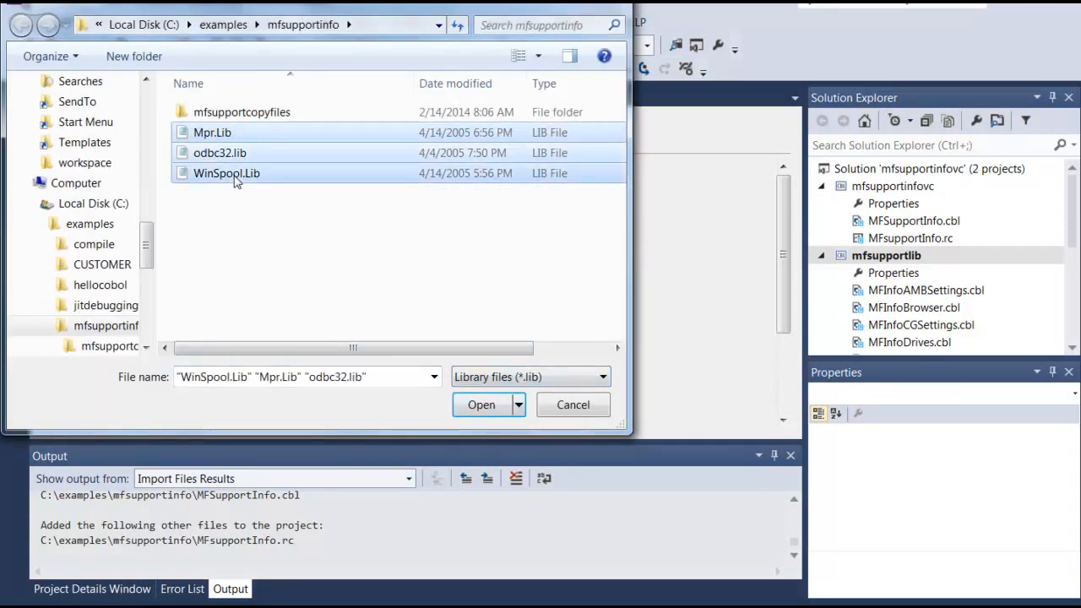
{"action": "left_click", "coordinate": [481, 405]}
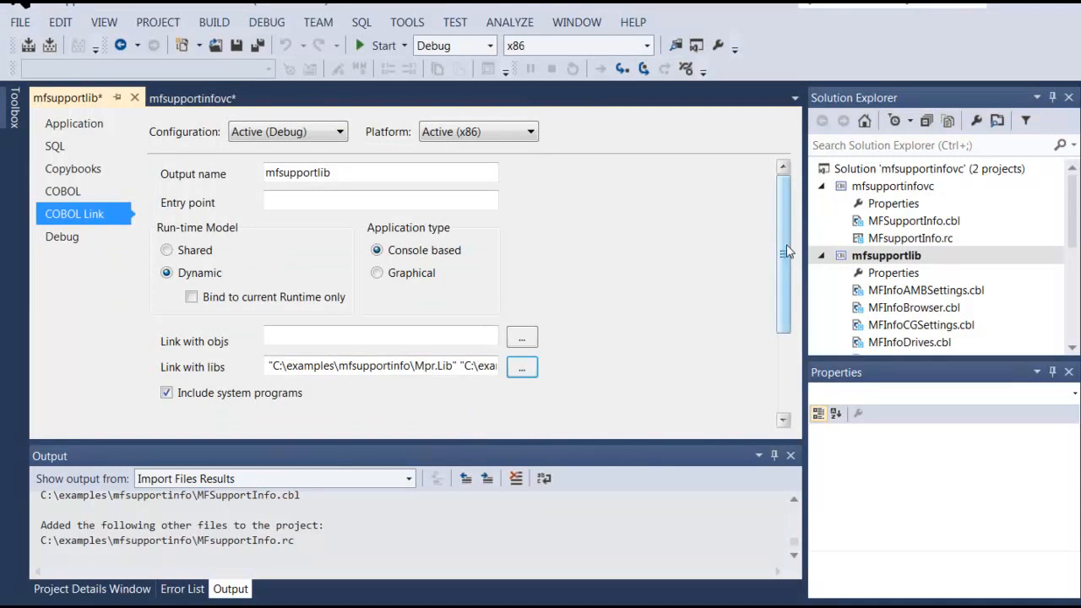
{"action": "left_click_drag", "start_coordinate": [785, 251], "coordinate": [786, 331]}
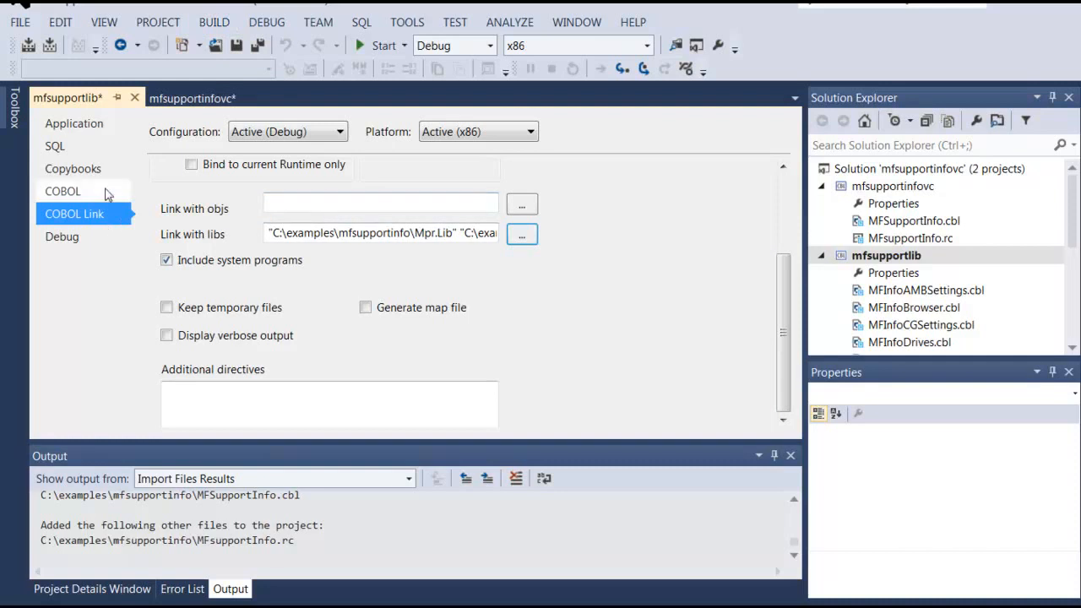
Set the COBOL warning level of the mfsupportlib project to Include recoverable errors (Level E)
{"action": "left_click", "coordinate": [65, 189]}
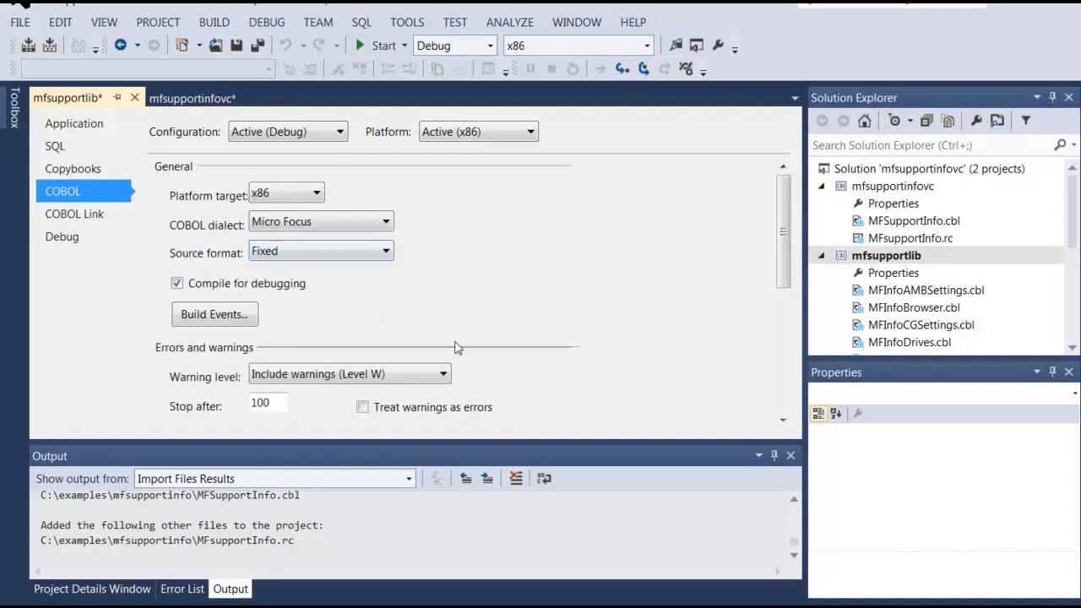
{"action": "left_click", "coordinate": [444, 376]}
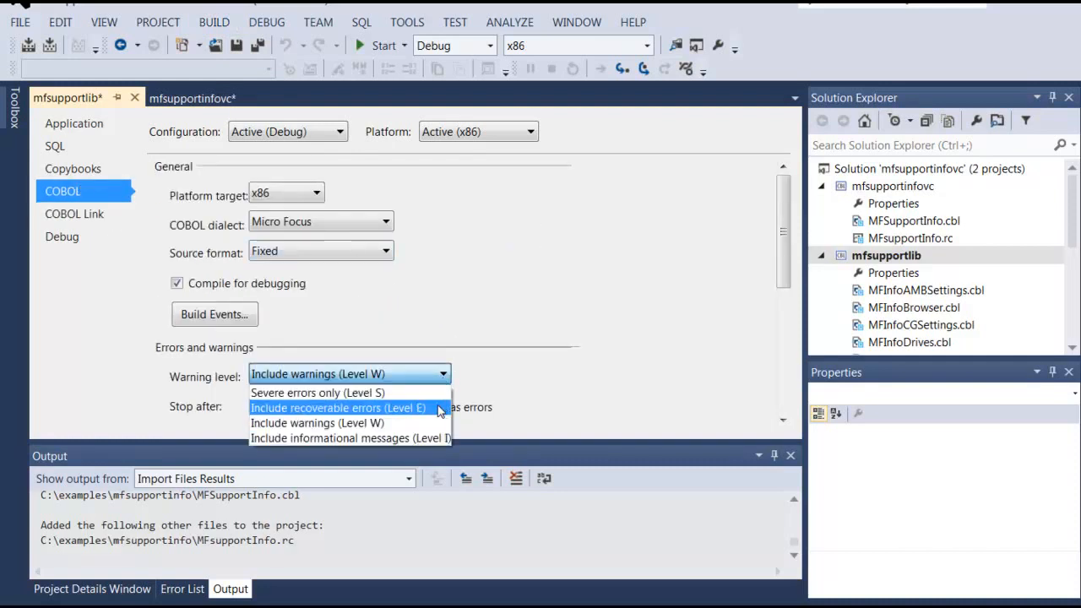
{"action": "left_click", "coordinate": [439, 409]}
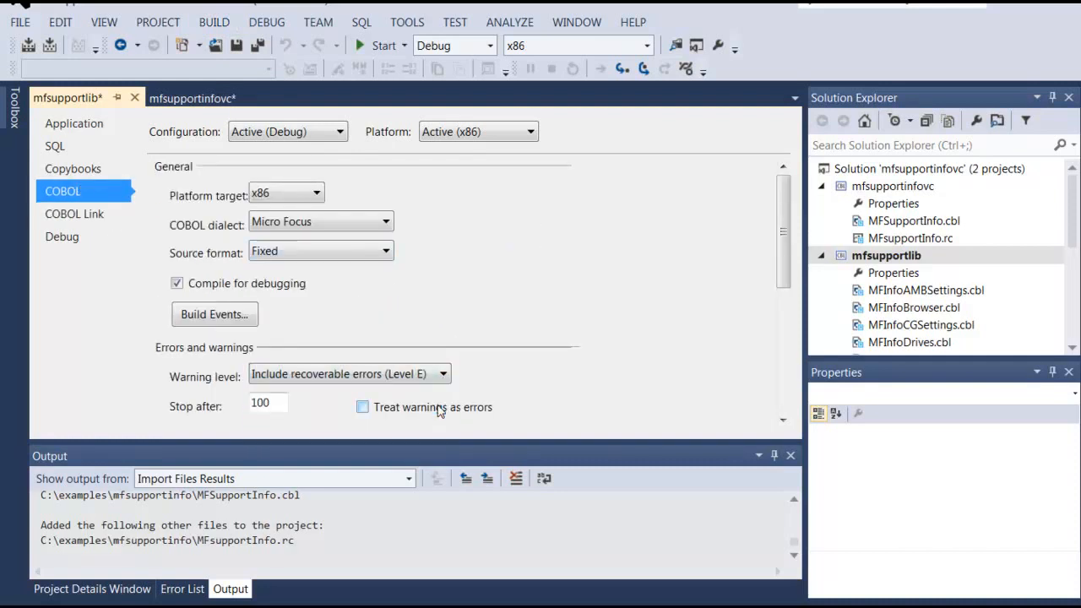
Save the project property changes and rebuild the whole solution
{"action": "left_click", "coordinate": [236, 45]}
{"action": "left_click", "coordinate": [224, 26]}
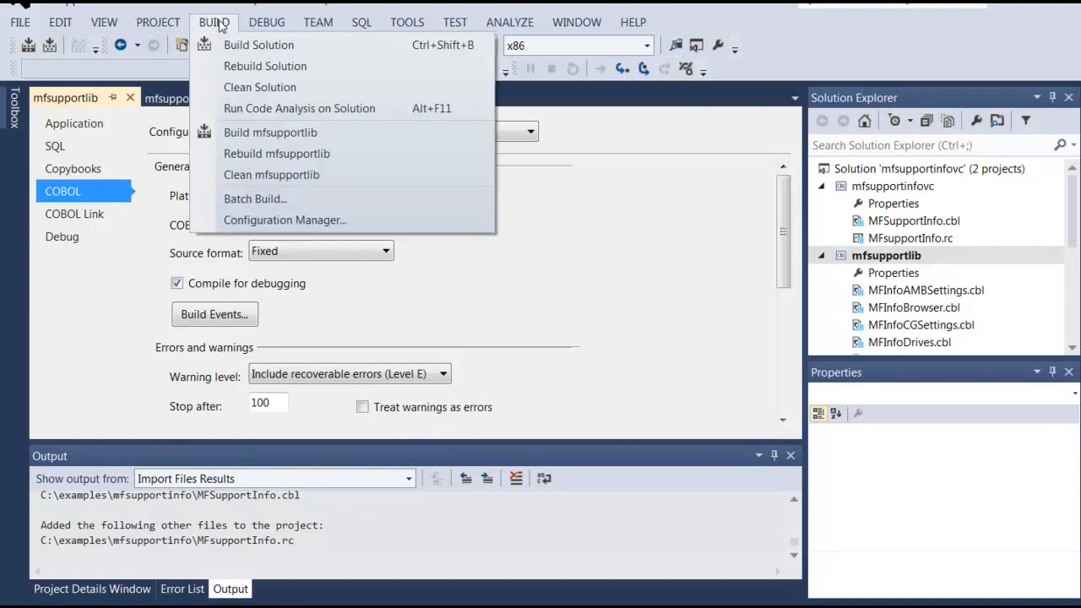
{"action": "left_click", "coordinate": [233, 67]}
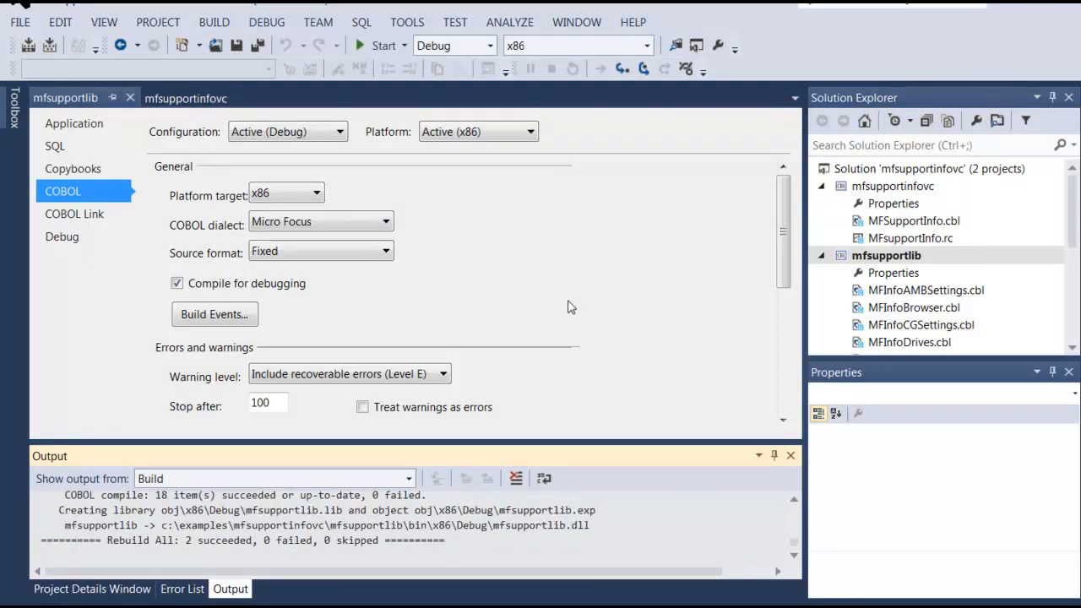
Start debugging the mfsupportinfovc project and step through MFSupportInfo.cbl from the mfsupportlib entry statement until the program ends
{"action": "left_click", "coordinate": [897, 191]}
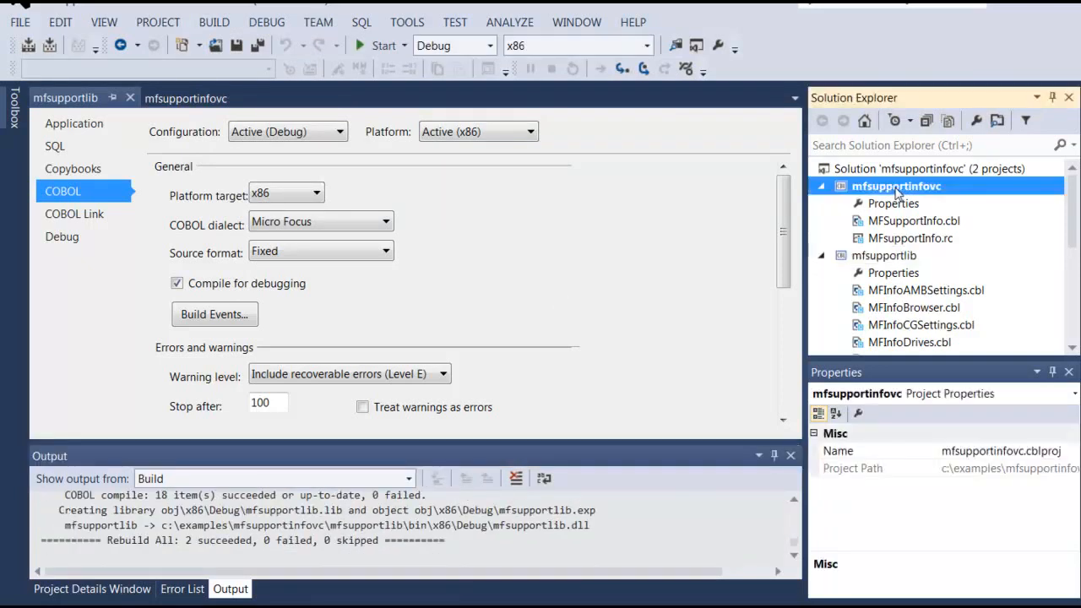
{"action": "left_click", "coordinate": [621, 69]}
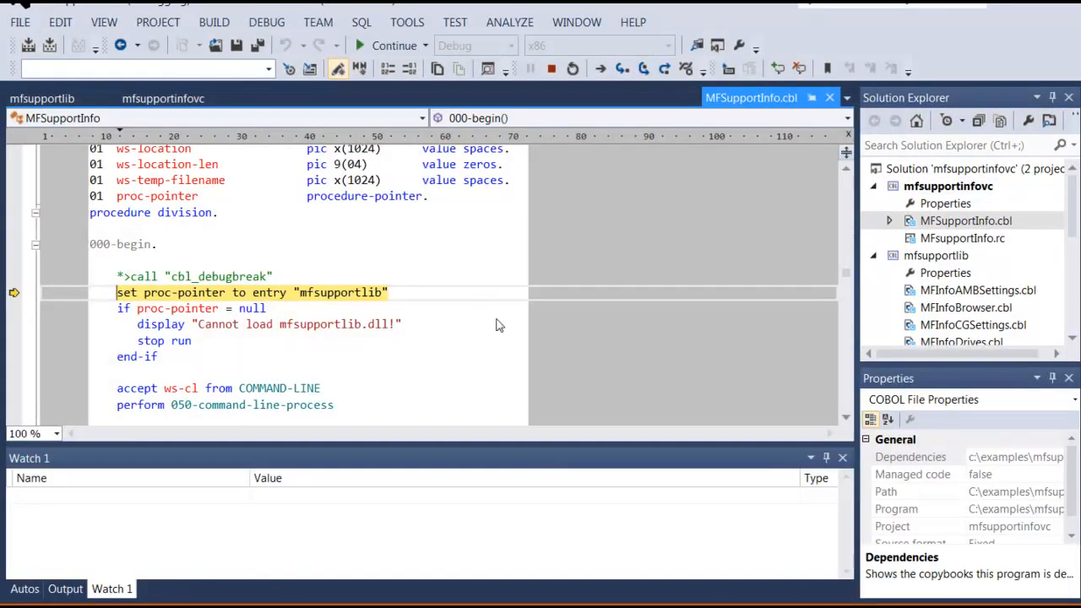
{"action": "key", "text": "F10"}
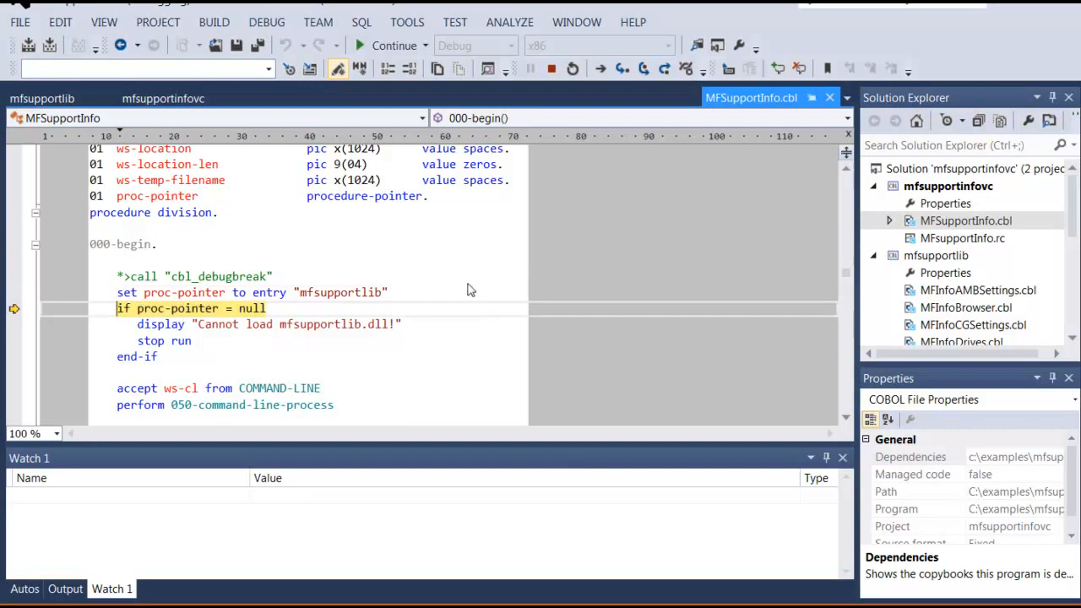
{"action": "key", "text": "F10"}
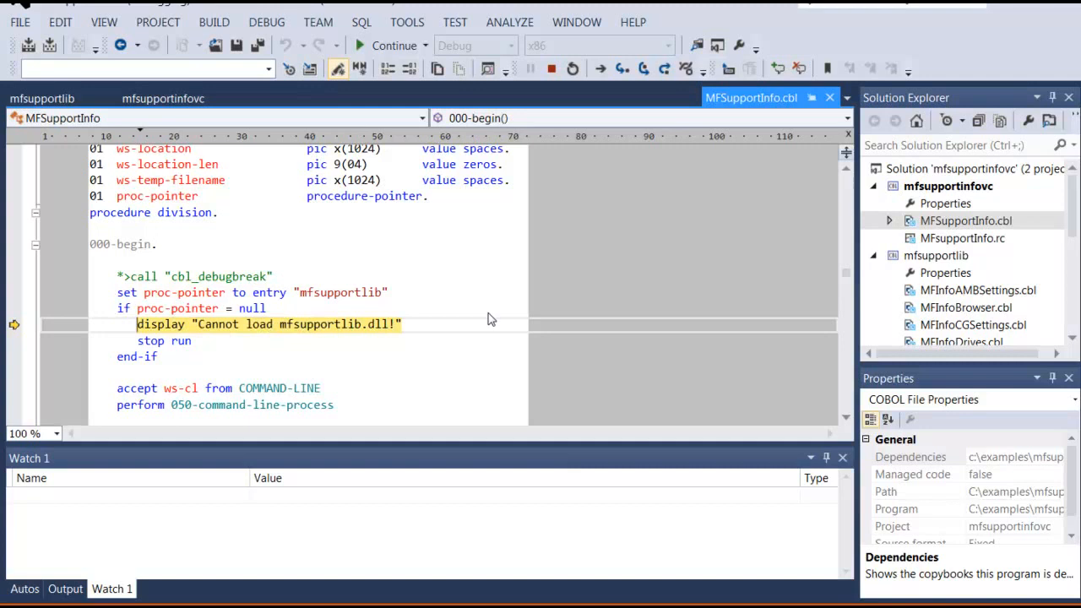
{"action": "key", "text": "F10"}
{"action": "key", "text": "F10"}
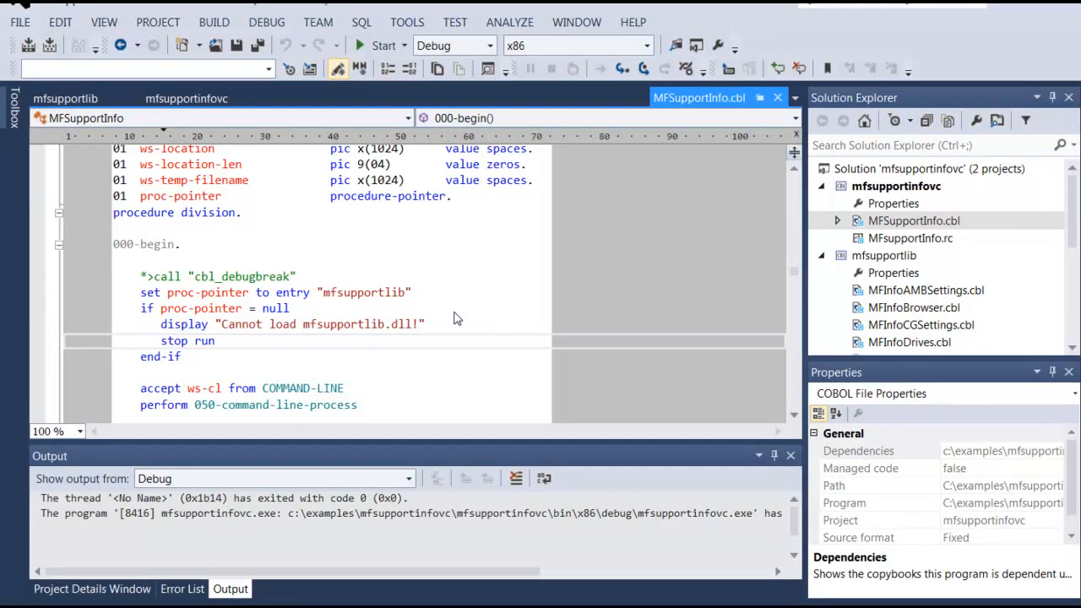
Switch to Windows Explorer and examine the mfsupportinfovc project's build output in its bin\x86\Debug folder
{"action": "key", "text": "alt+Tab"}
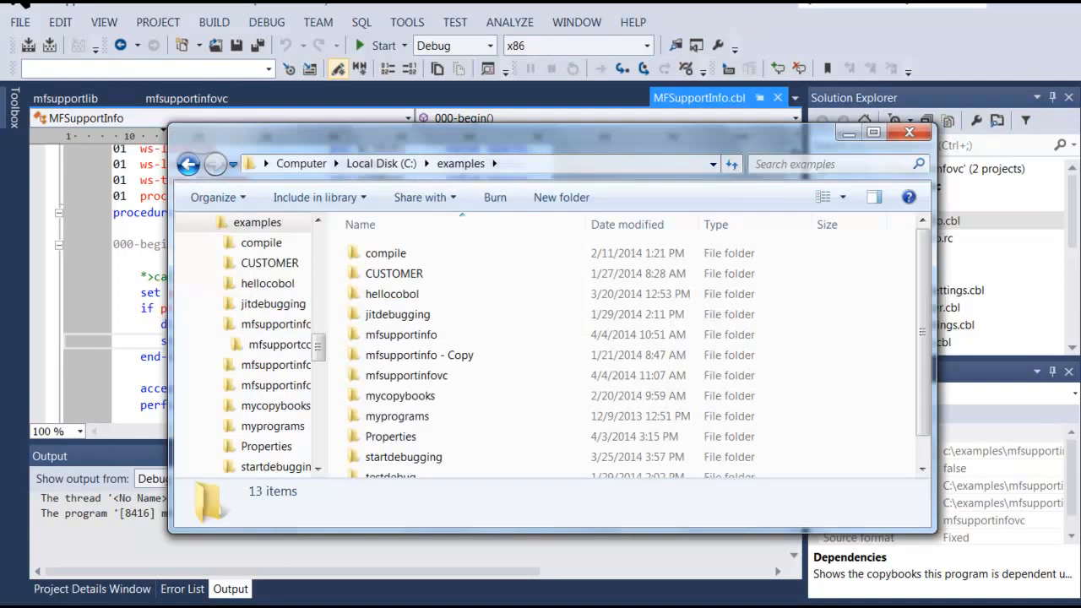
{"action": "double_click", "coordinate": [426, 375]}
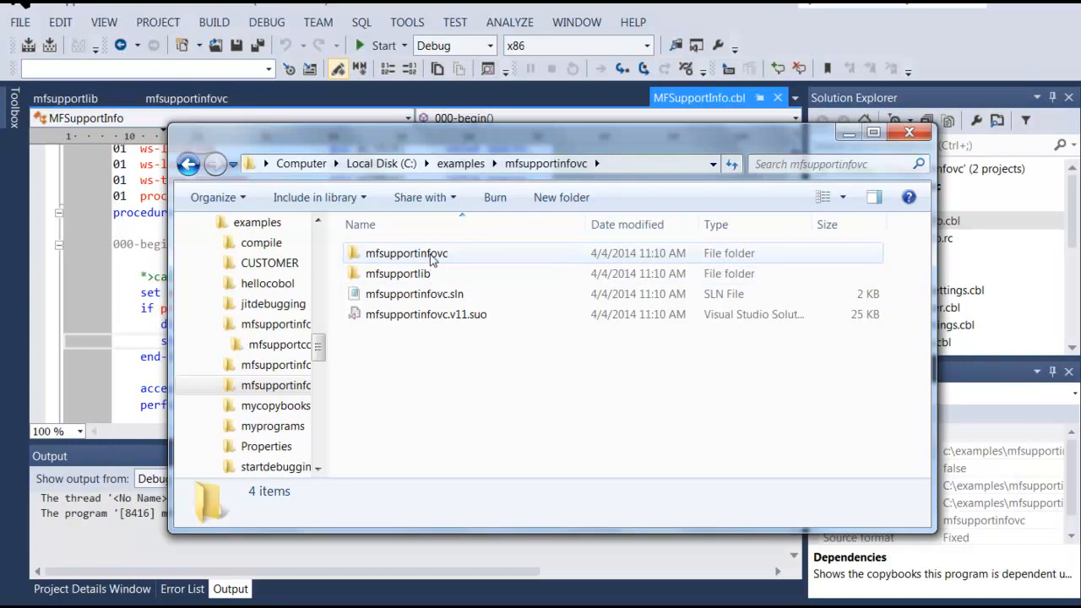
{"action": "double_click", "coordinate": [407, 253]}
{"action": "double_click", "coordinate": [430, 256]}
{"action": "double_click", "coordinate": [429, 256]}
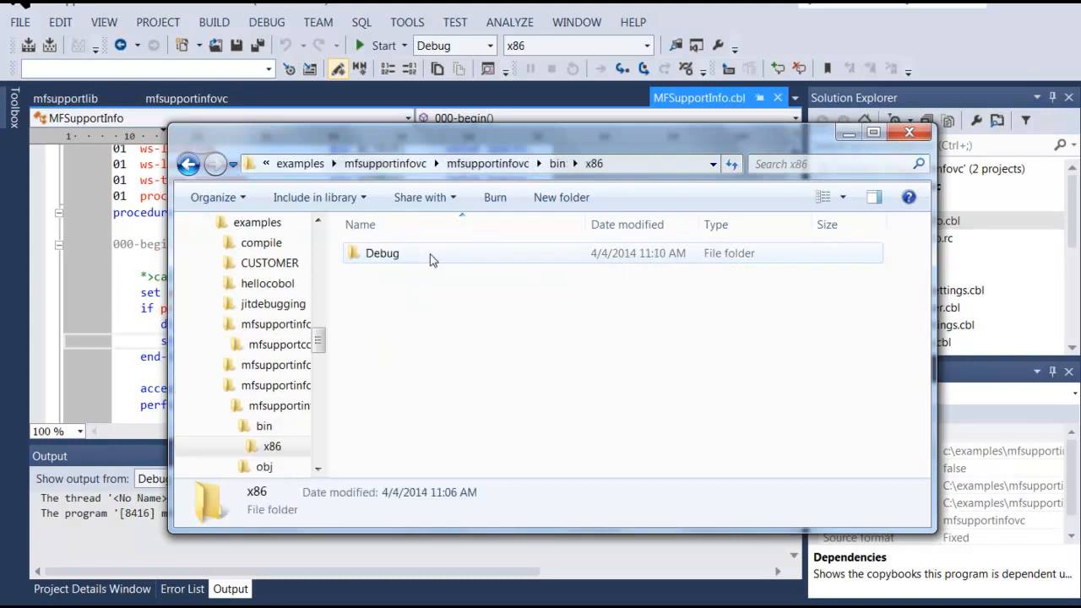
{"action": "double_click", "coordinate": [430, 256]}
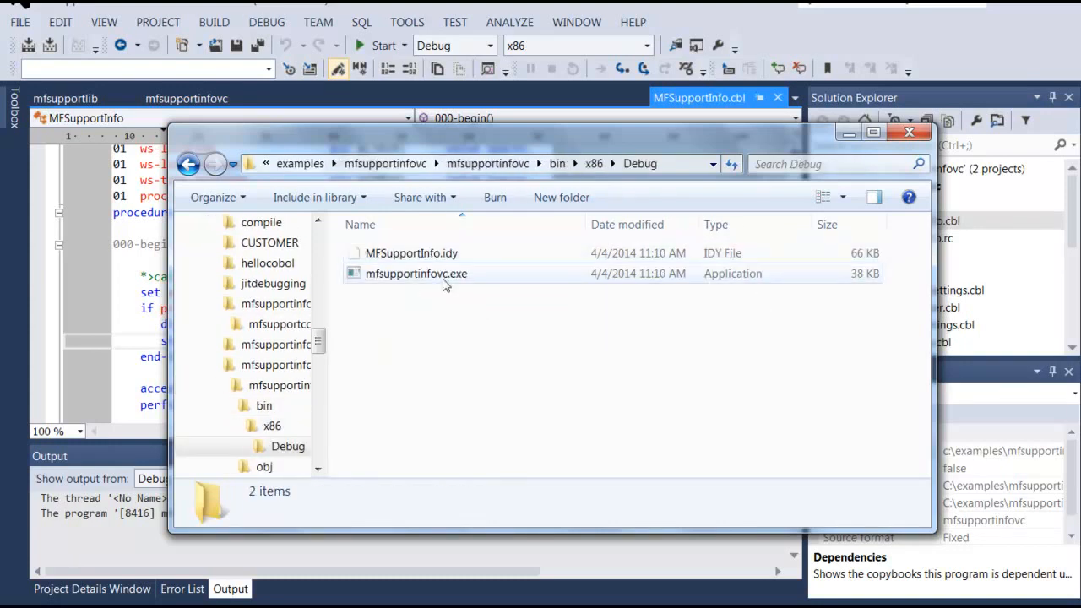
Examine the mfsupportlib project's build output in its bin\x86\Debug folder, and return to Visual Studio
{"action": "left_click", "coordinate": [487, 164]}
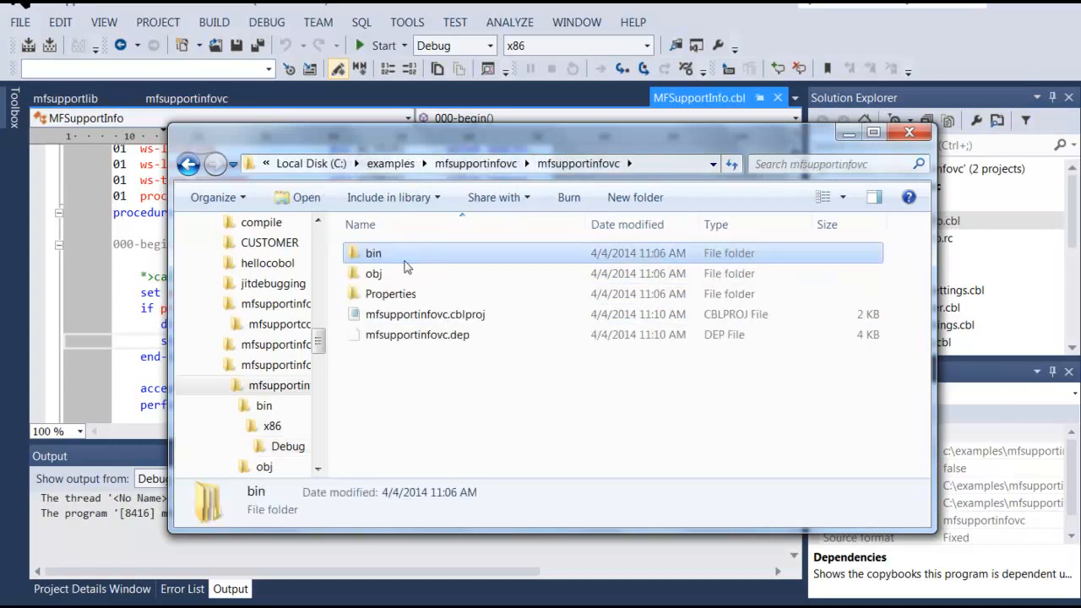
{"action": "left_click", "coordinate": [497, 163]}
{"action": "double_click", "coordinate": [433, 275]}
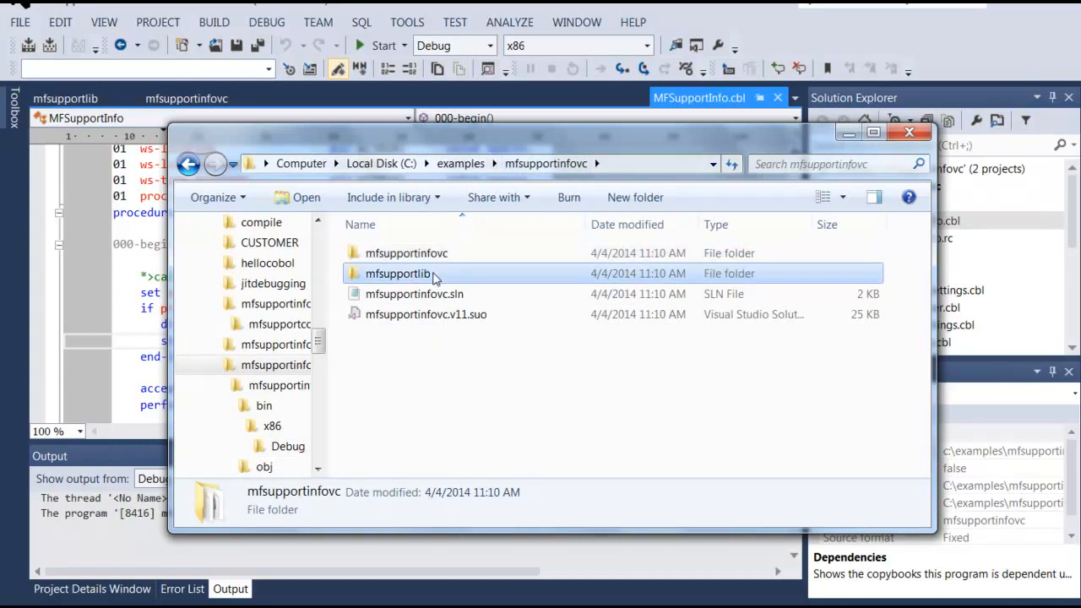
{"action": "double_click", "coordinate": [432, 256]}
{"action": "double_click", "coordinate": [433, 256]}
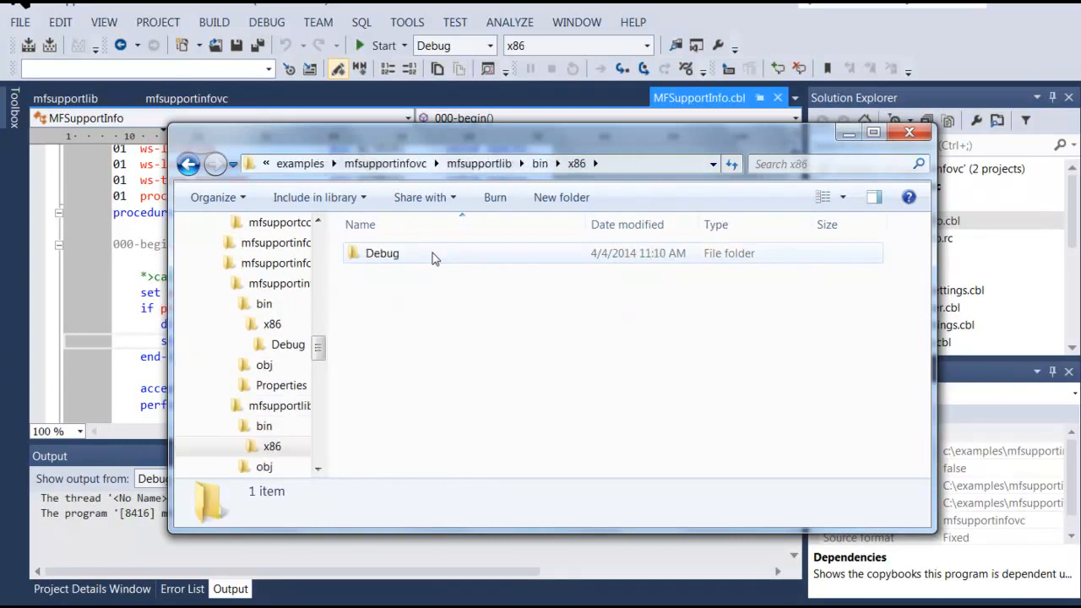
{"action": "double_click", "coordinate": [434, 255]}
{"action": "left_click_drag", "start_coordinate": [924, 287], "coordinate": [924, 376]}
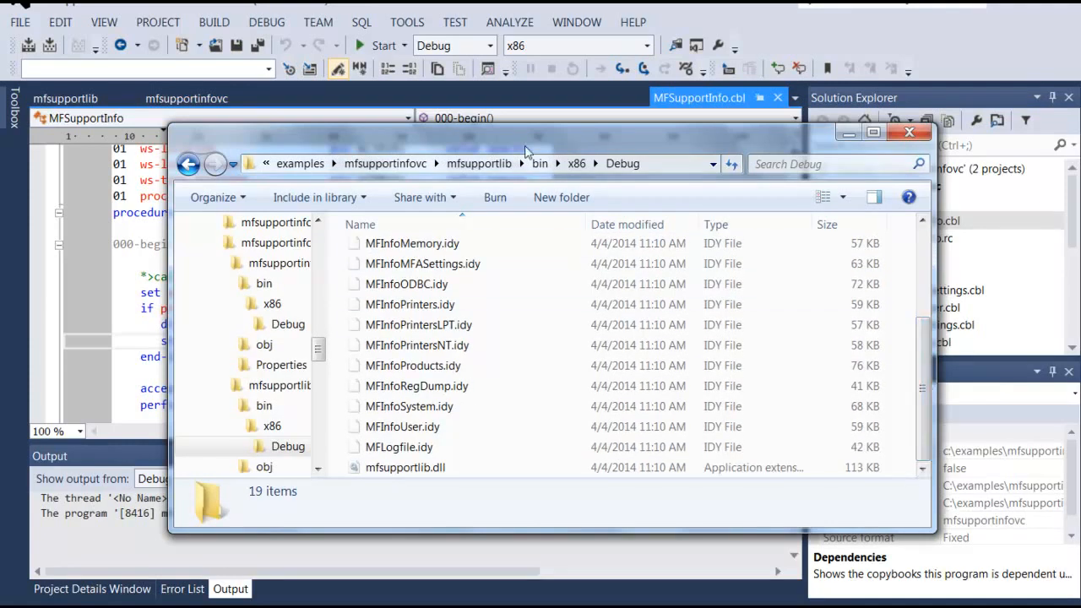
{"action": "left_click", "coordinate": [462, 7]}
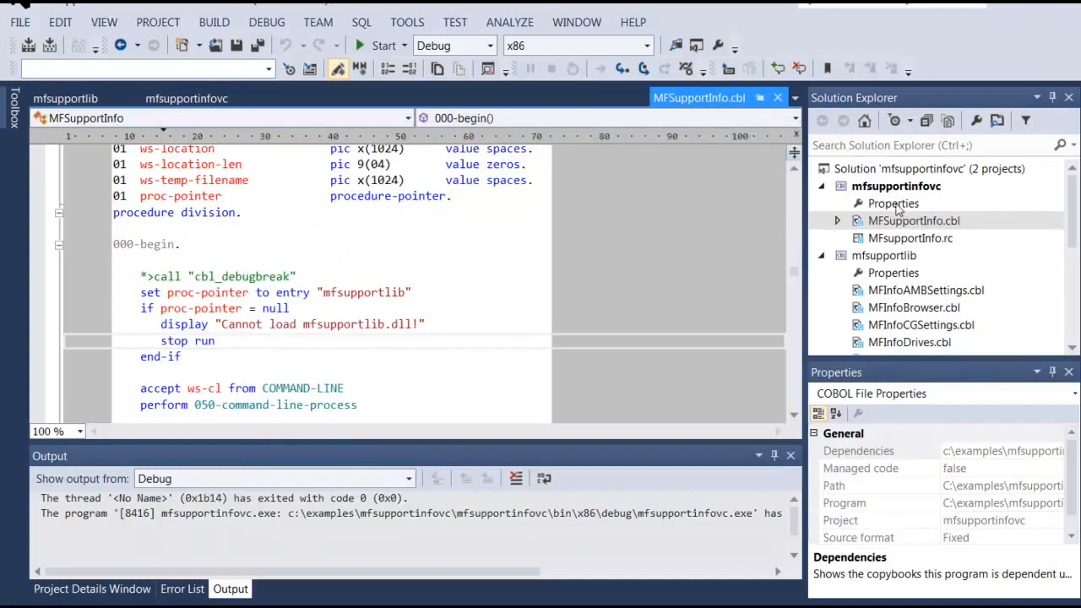
Set the COBOL output path of the mfsupportinfovc project to ..\outputbin and copy that path
{"action": "double_click", "coordinate": [895, 206]}
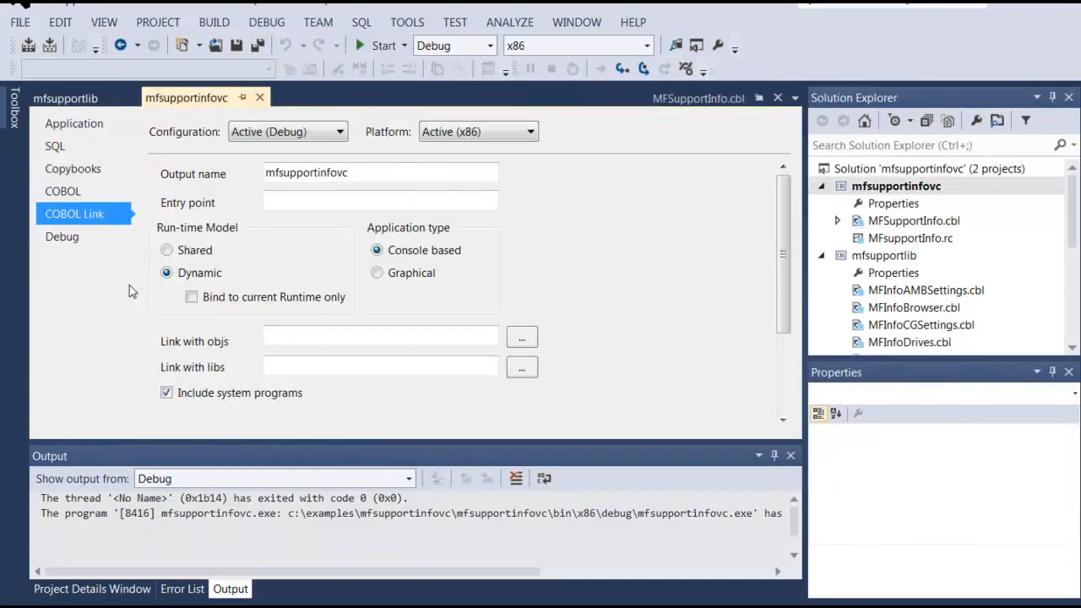
{"action": "left_click", "coordinate": [85, 193]}
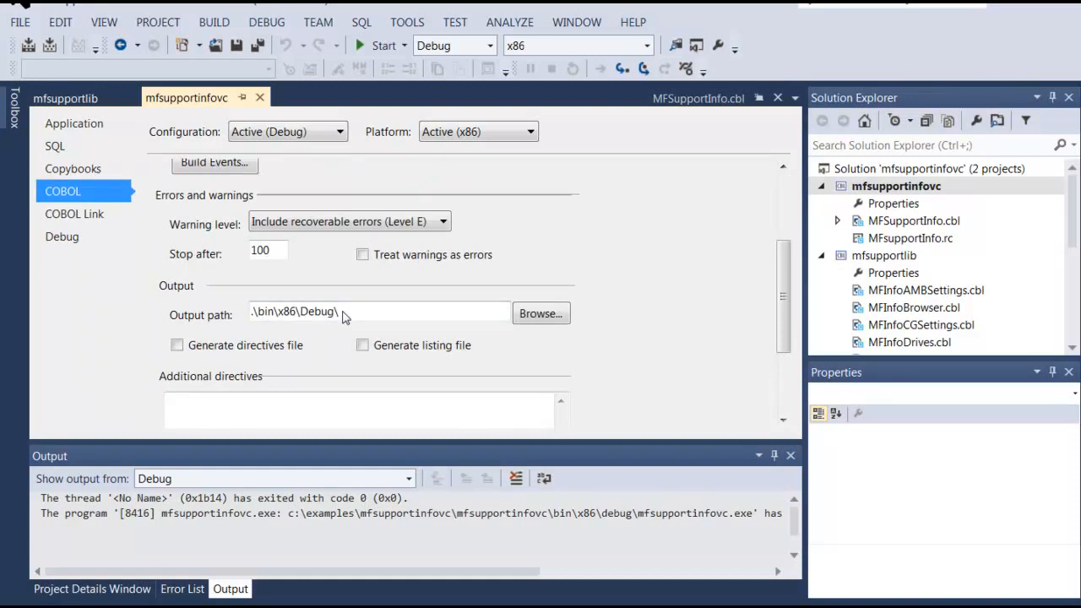
{"action": "left_click_drag", "start_coordinate": [342, 314], "coordinate": [195, 317]}
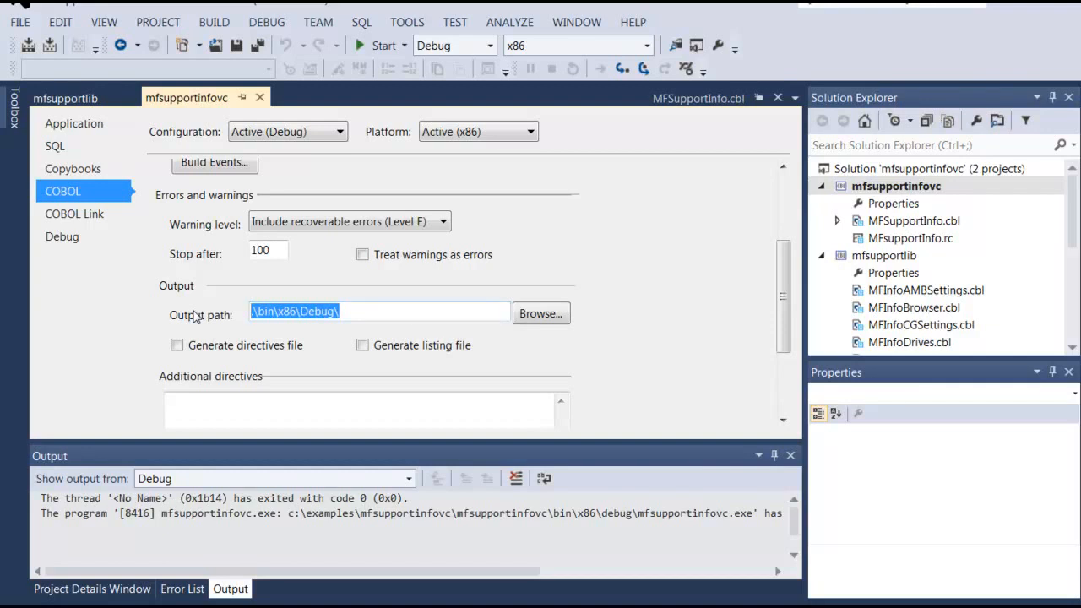
{"action": "type", "text": "..\\out"}
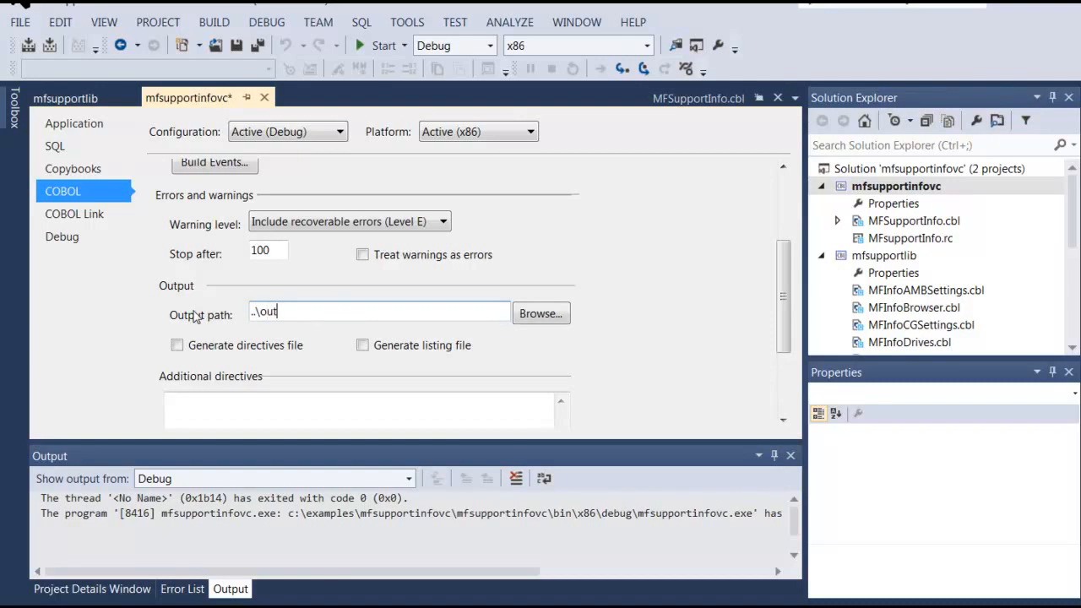
{"action": "type", "text": "putbin"}
{"action": "key", "text": "ctrl+a"}
{"action": "key", "text": "ctrl+c"}
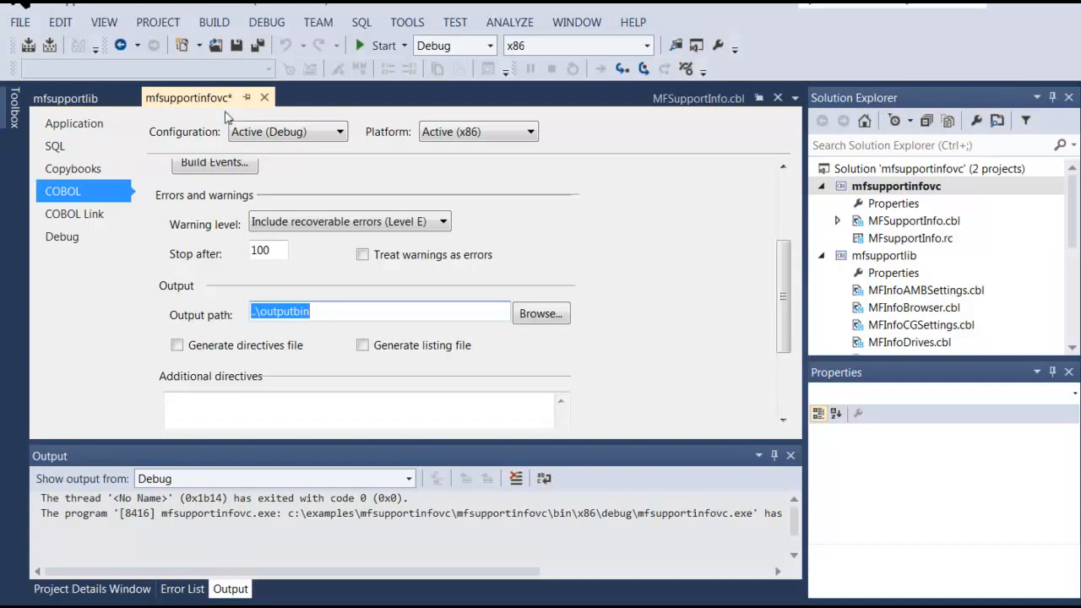
Save the mfsupportinfovc settings, and set and save ..\outputbin as the COBOL output path of the mfsupportlib project
{"action": "left_click", "coordinate": [236, 46]}
{"action": "left_click", "coordinate": [68, 98]}
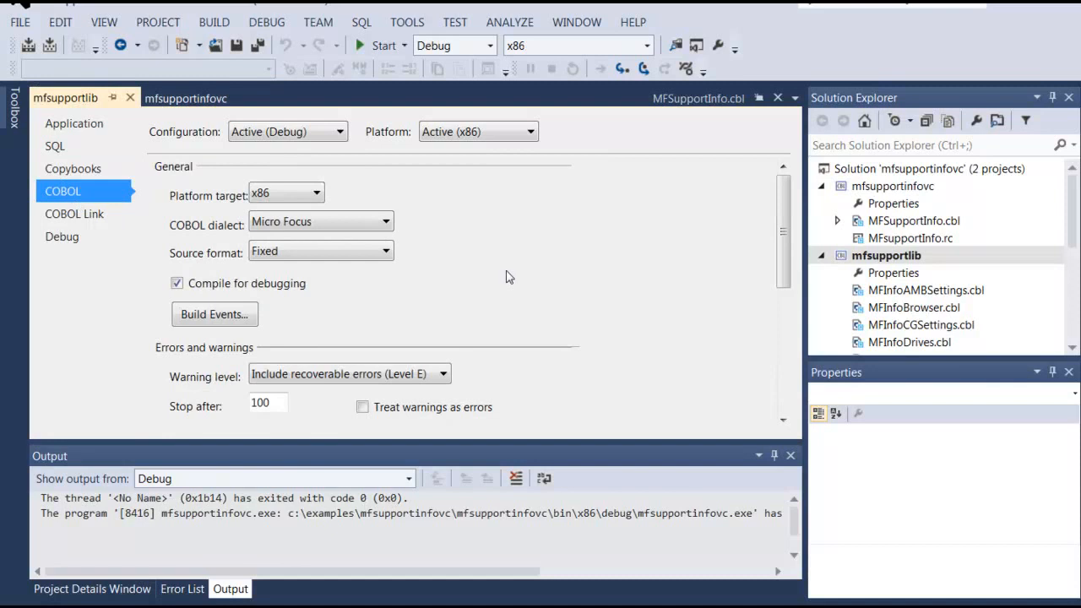
{"action": "scroll", "coordinate": [507, 277], "scroll_direction": "down", "scroll_amount": 3}
{"action": "left_click_drag", "start_coordinate": [354, 289], "coordinate": [92, 300]}
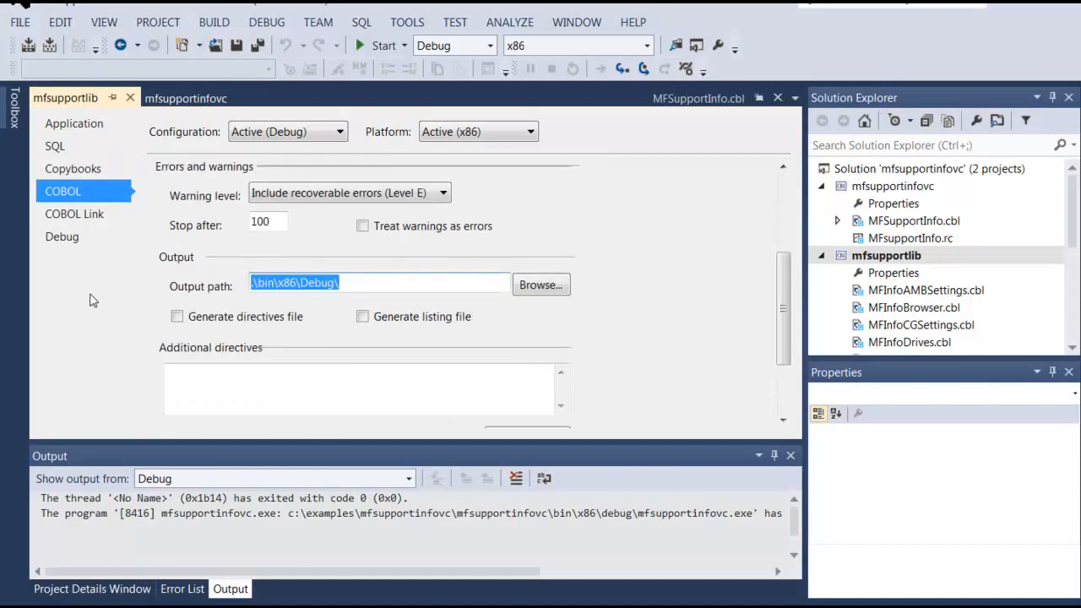
{"action": "key", "text": "ctrl+v"}
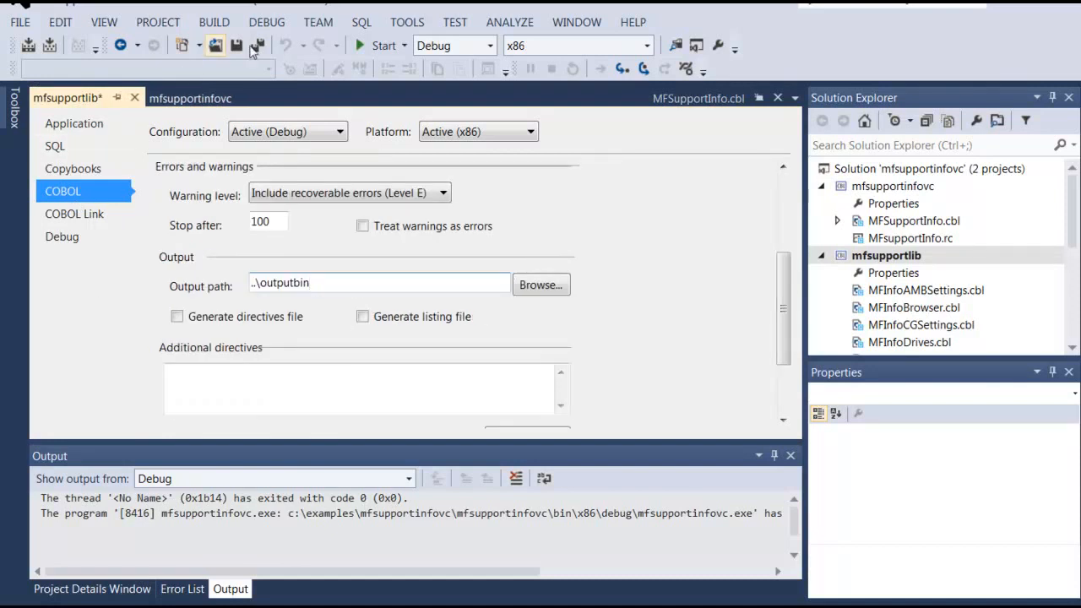
{"action": "left_click", "coordinate": [255, 47]}
Rebuild the solution and debug mfsupportinfovc, stepping past the mfsupportlib entry check before letting the program run to completion
{"action": "left_click", "coordinate": [214, 21]}
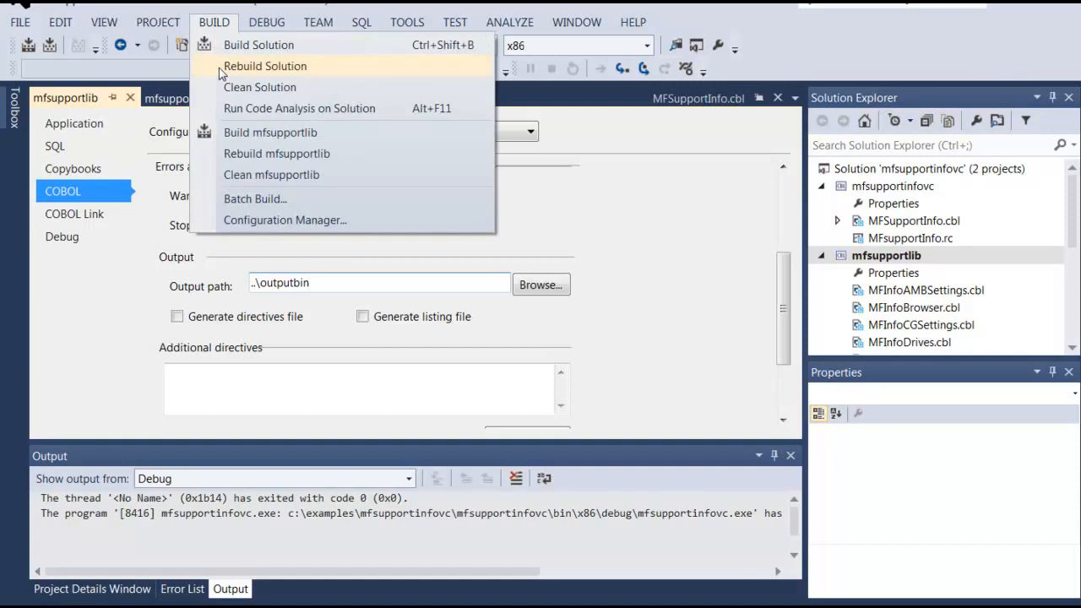
{"action": "left_click", "coordinate": [265, 66]}
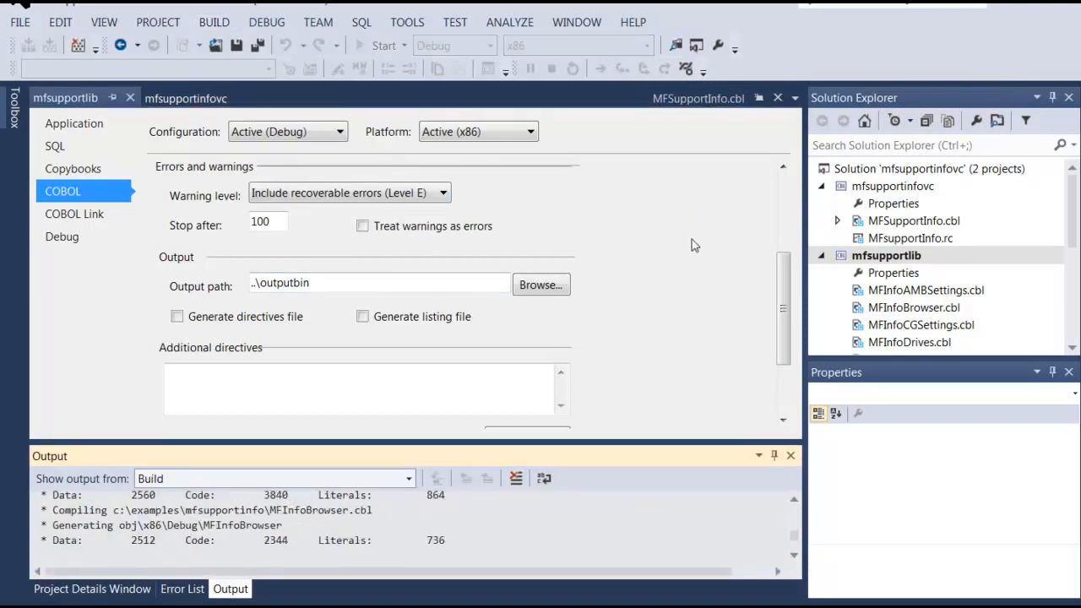
{"action": "left_click", "coordinate": [875, 188]}
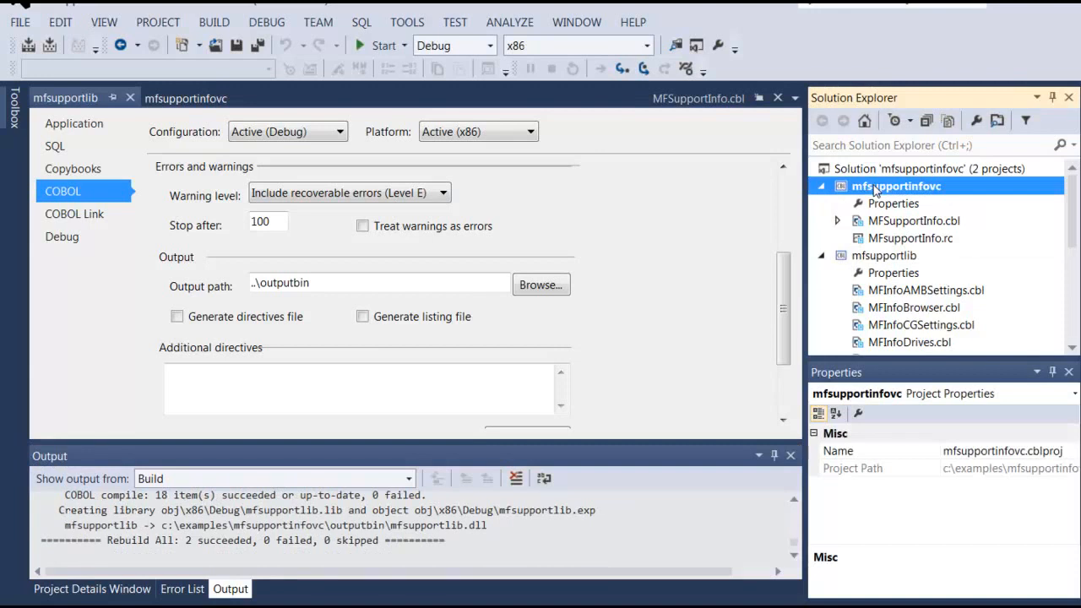
{"action": "key", "text": "F11"}
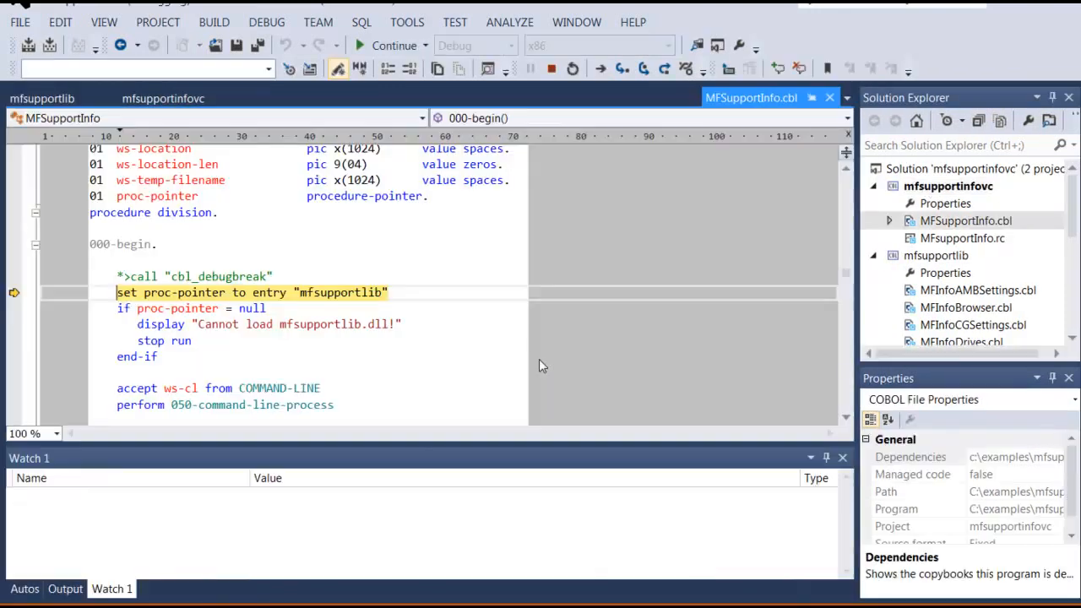
{"action": "key", "text": "F11"}
{"action": "key", "text": "F11"}
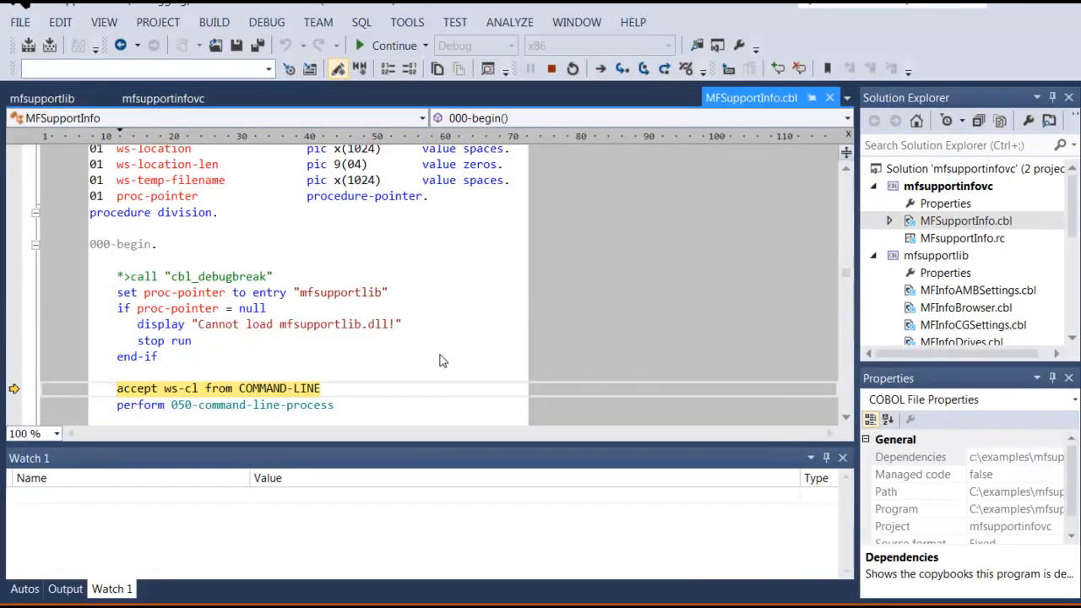
{"action": "key", "text": "F5"}
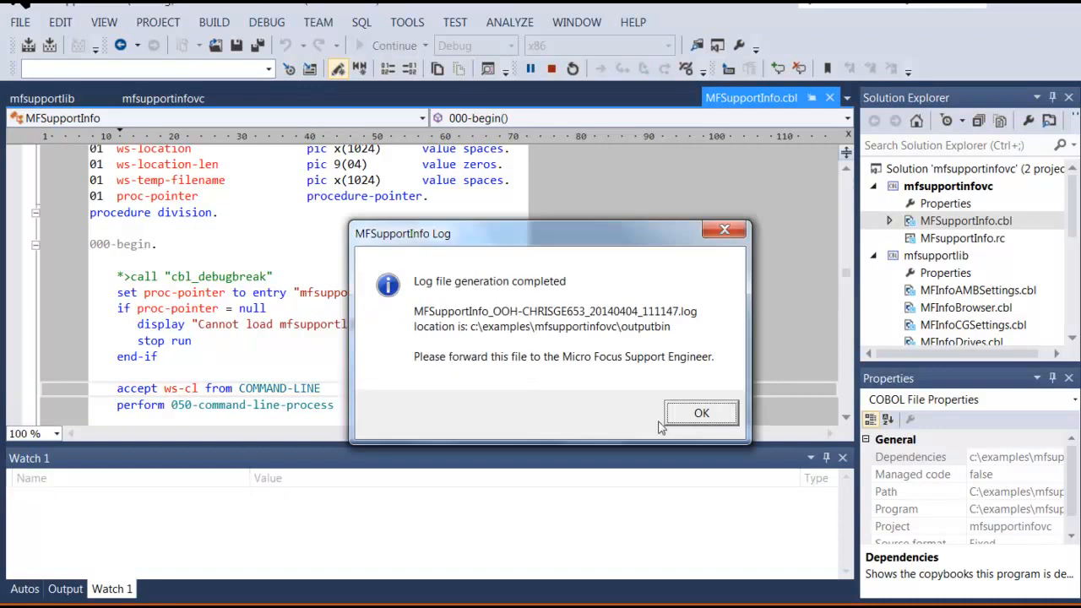
{"action": "left_click", "coordinate": [701, 413]}
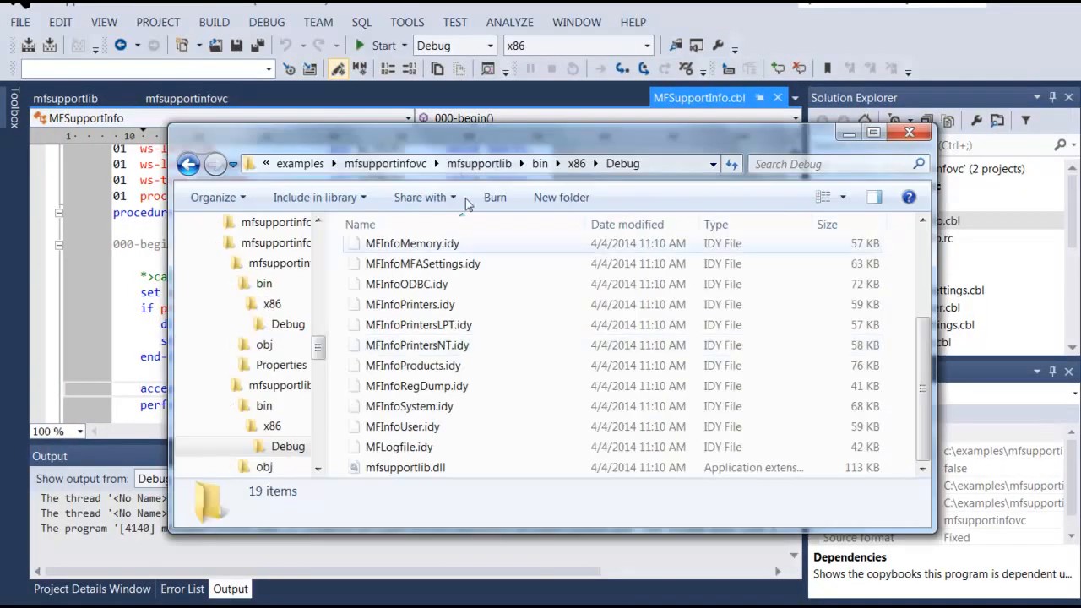
Switch to Windows Explorer and examine the build output of both projects in the mfsupportinfovc\outputbin folder
{"action": "left_click", "coordinate": [406, 165]}
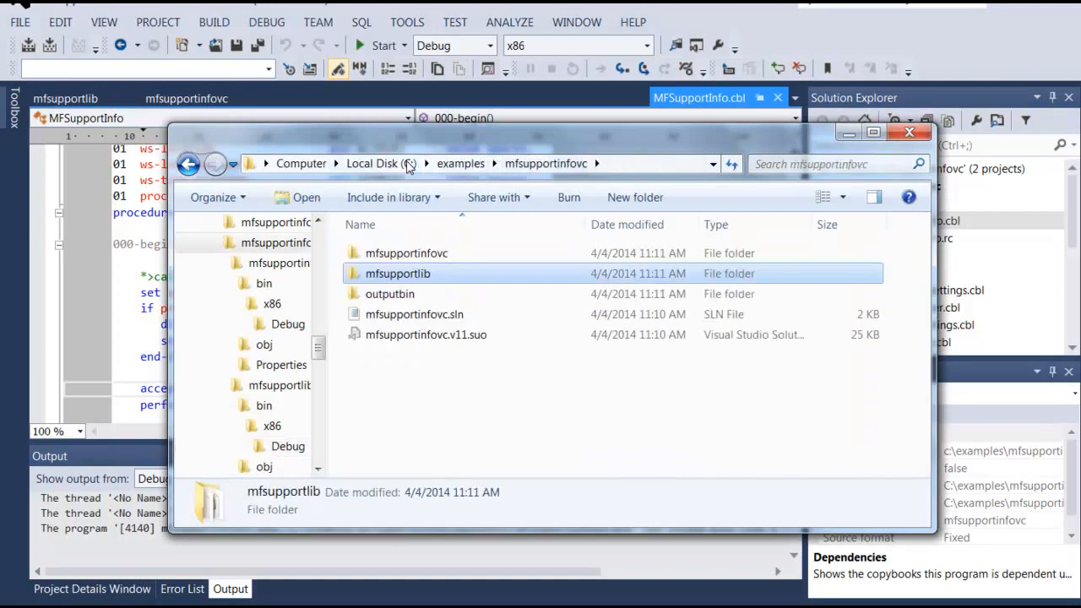
{"action": "double_click", "coordinate": [399, 299]}
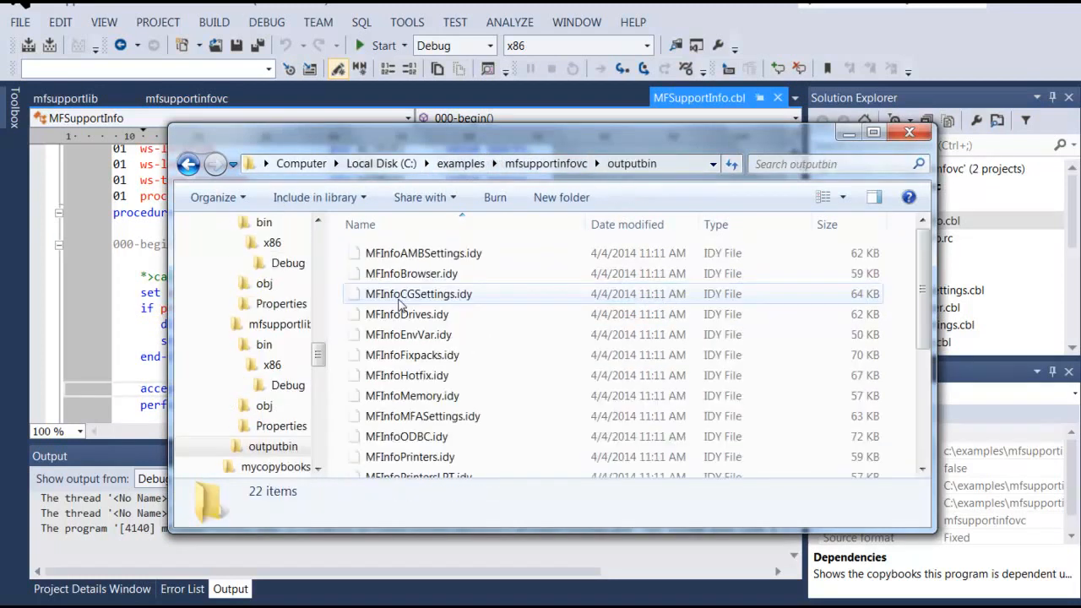
{"action": "left_click_drag", "start_coordinate": [929, 269], "coordinate": [923, 434]}
{"action": "left_click", "coordinate": [448, 450]}
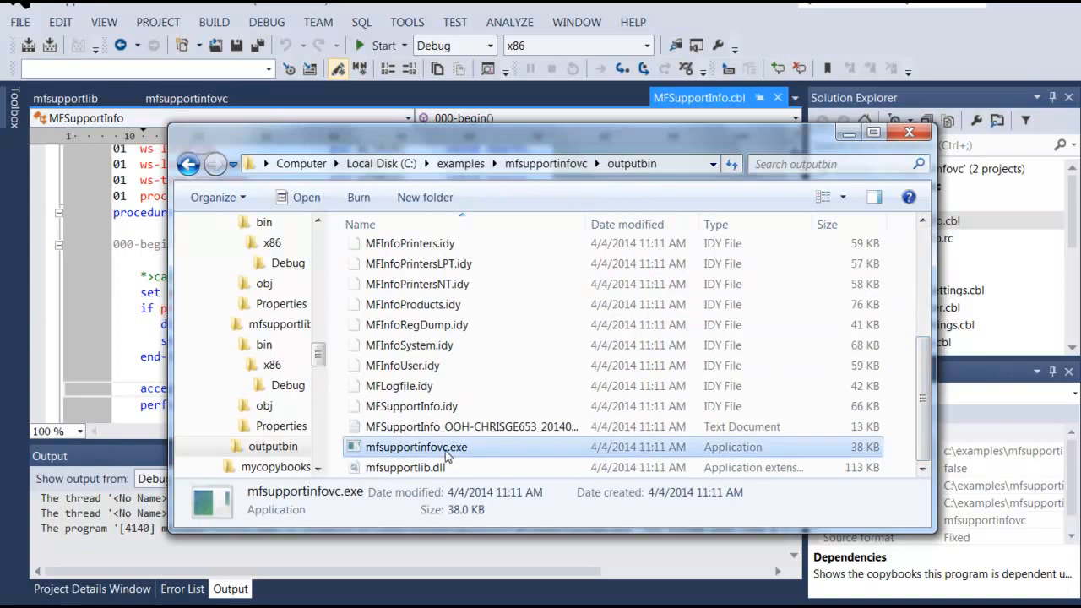
{"action": "left_click", "coordinate": [448, 467]}
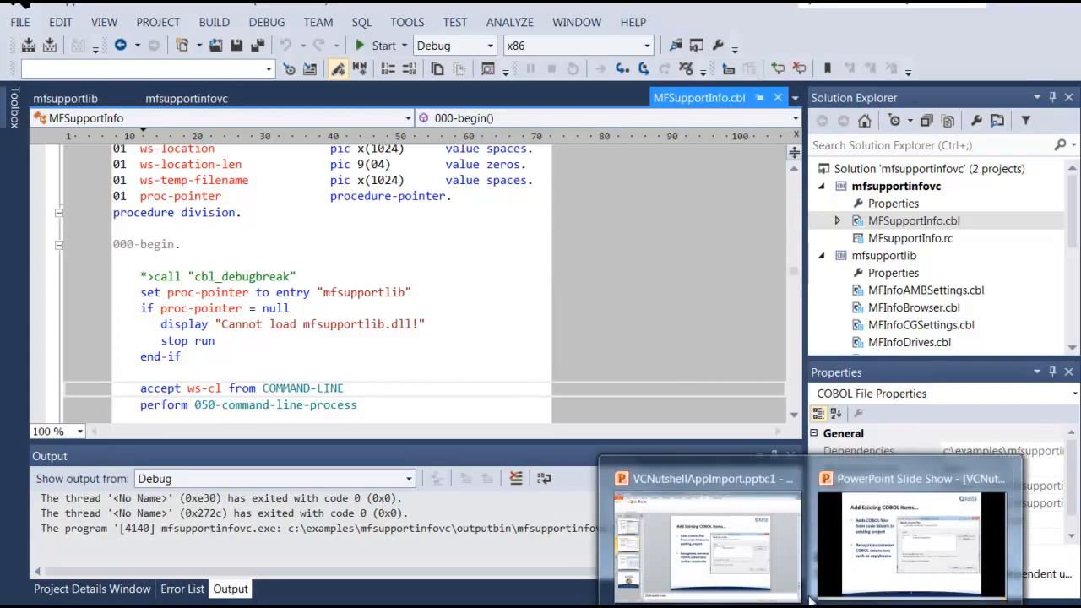
Switch to the PowerPoint slide show and advance through the slides about adding existing items to a project
{"action": "left_click", "coordinate": [894, 530]}
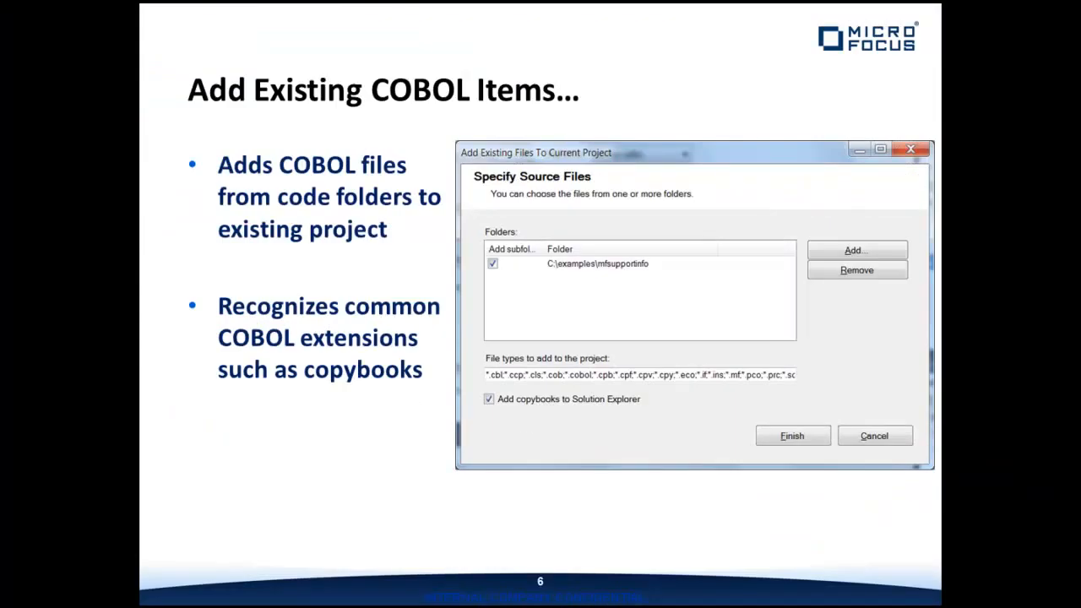
{"action": "key", "text": "Right"}
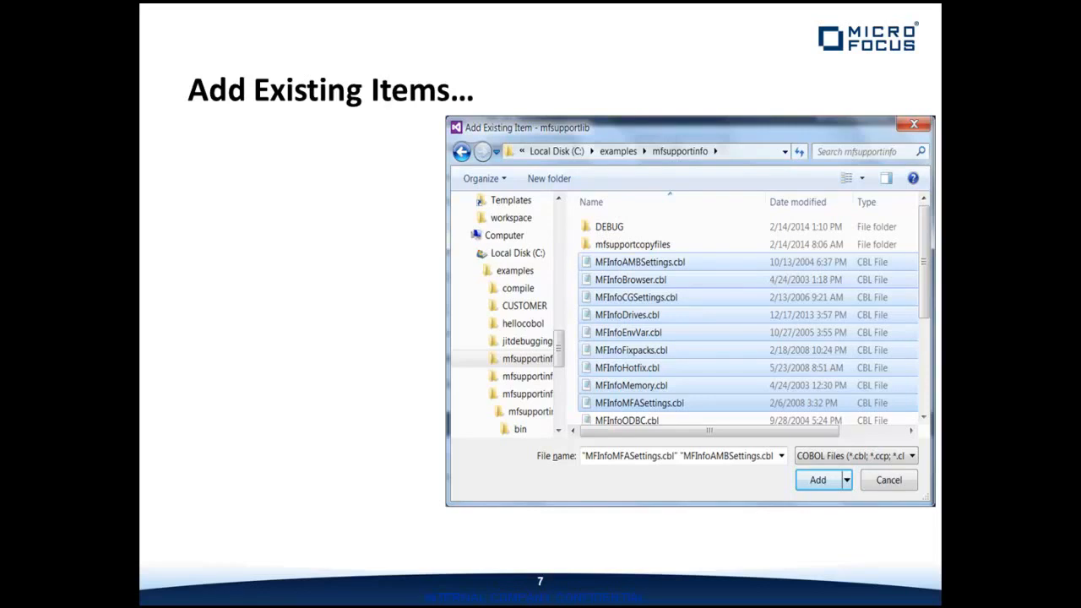
{"action": "key", "text": "Right"}
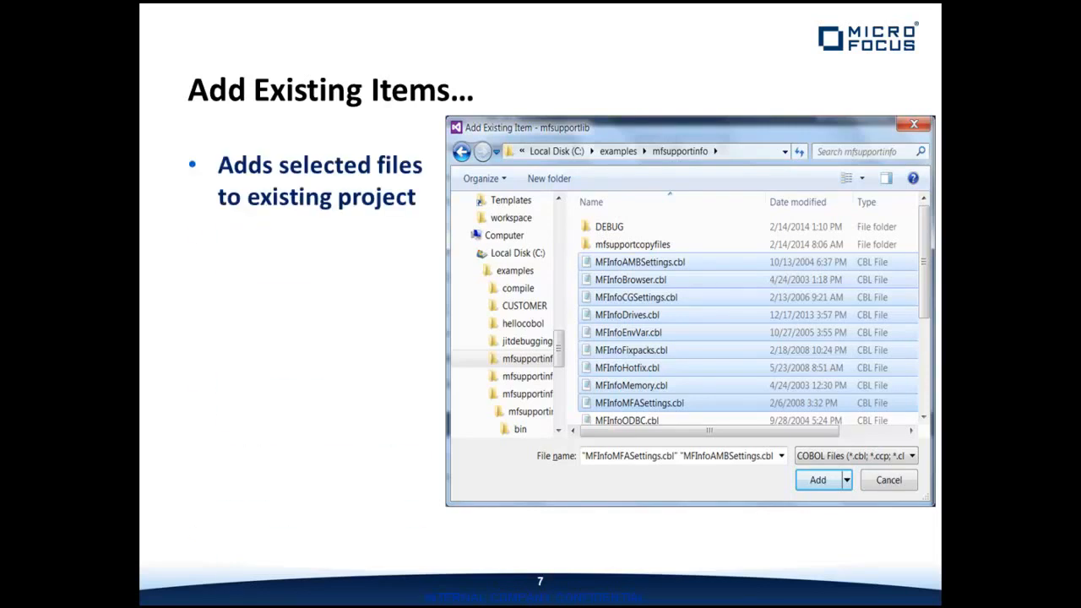
{"action": "key", "text": "Right"}
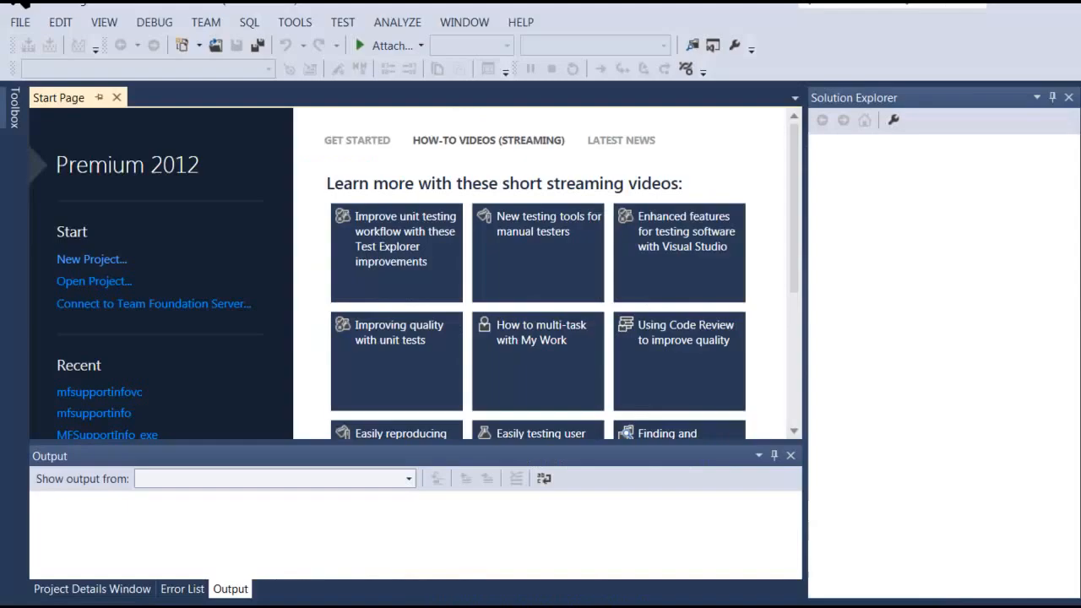
Create a native COBOL Console Application project named mfsupportinfovc in c:\examples\
{"action": "left_click", "coordinate": [106, 260]}
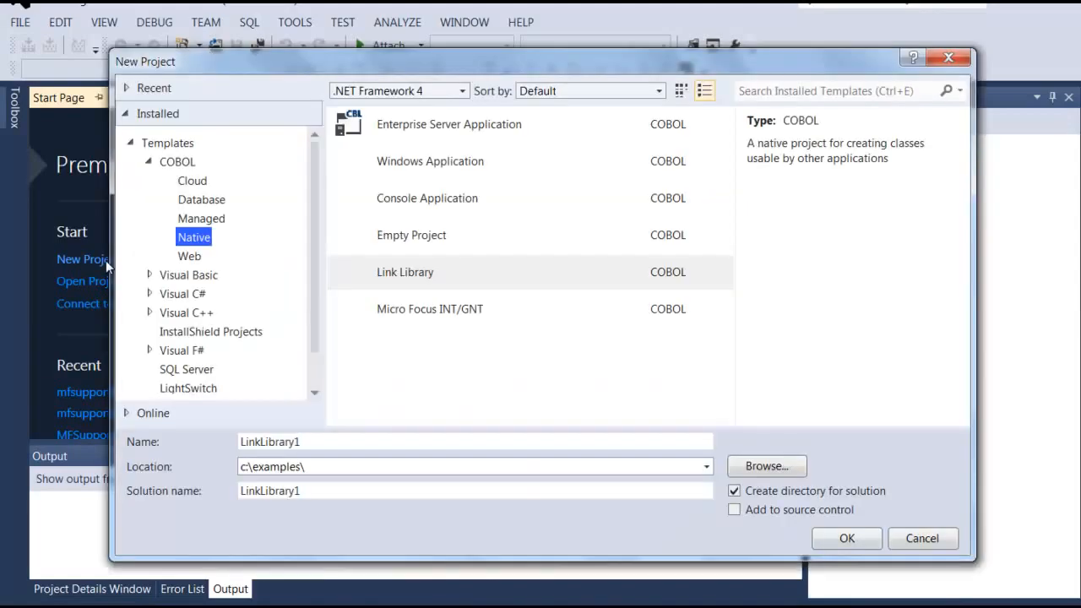
{"action": "left_click", "coordinate": [415, 204]}
{"action": "double_click", "coordinate": [359, 445]}
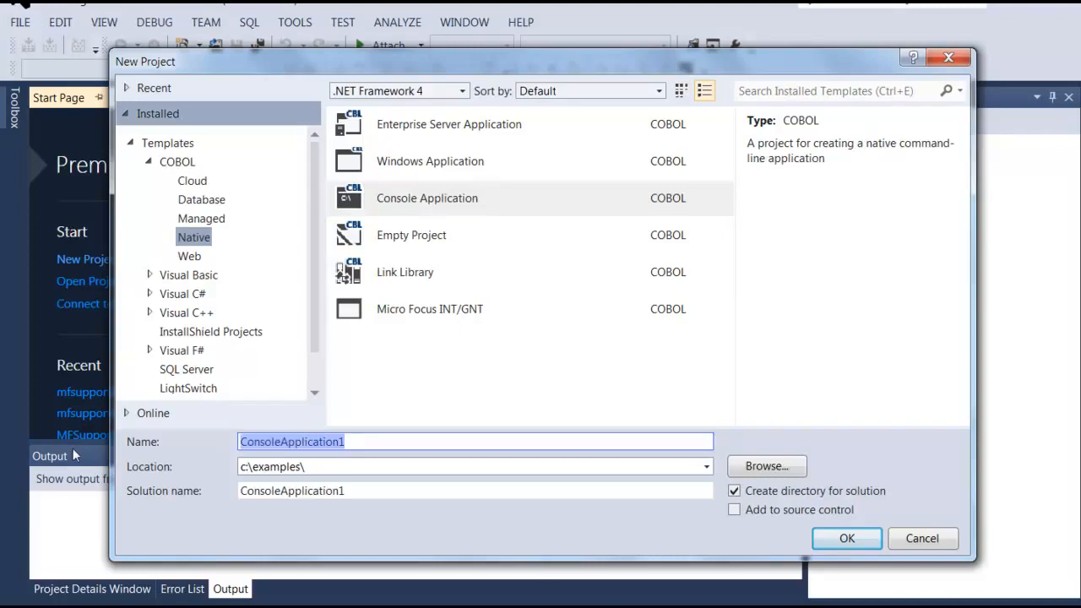
{"action": "type", "text": "mfsu"}
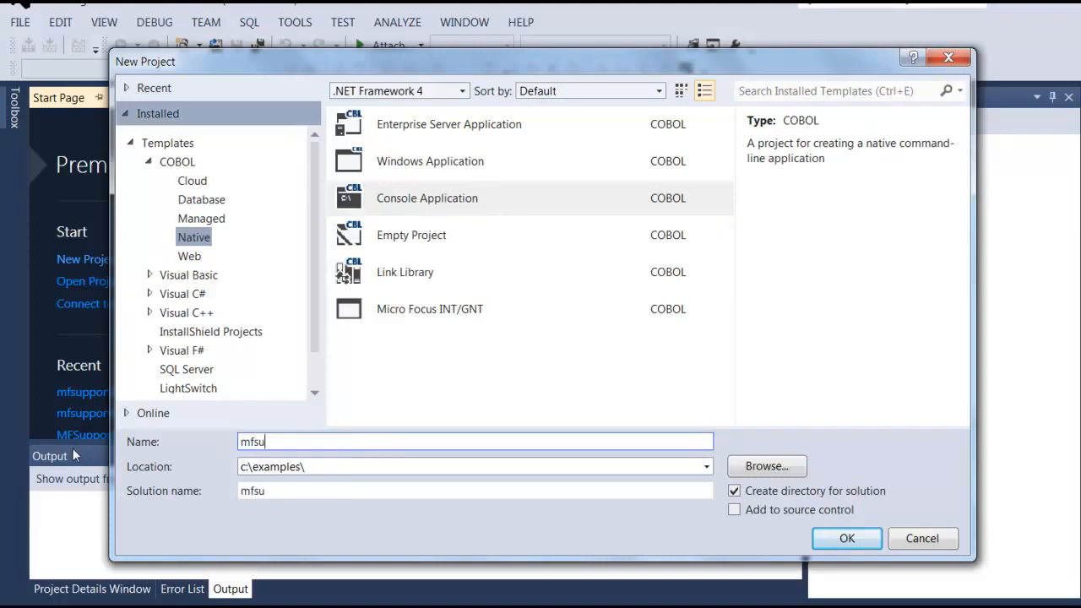
{"action": "type", "text": "pportinfovc"}
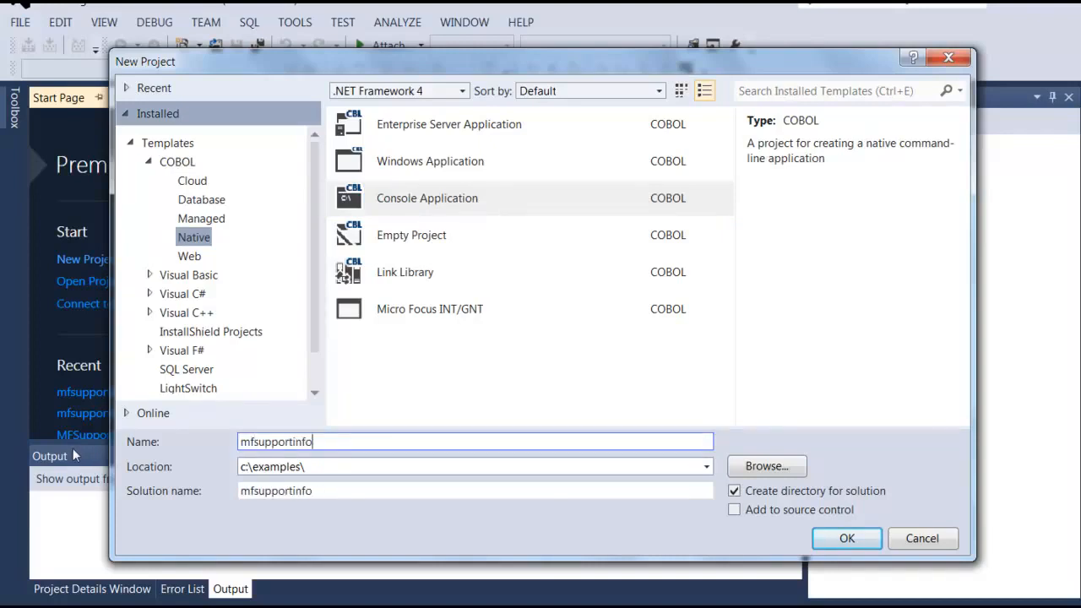
{"action": "left_click", "coordinate": [851, 538]}
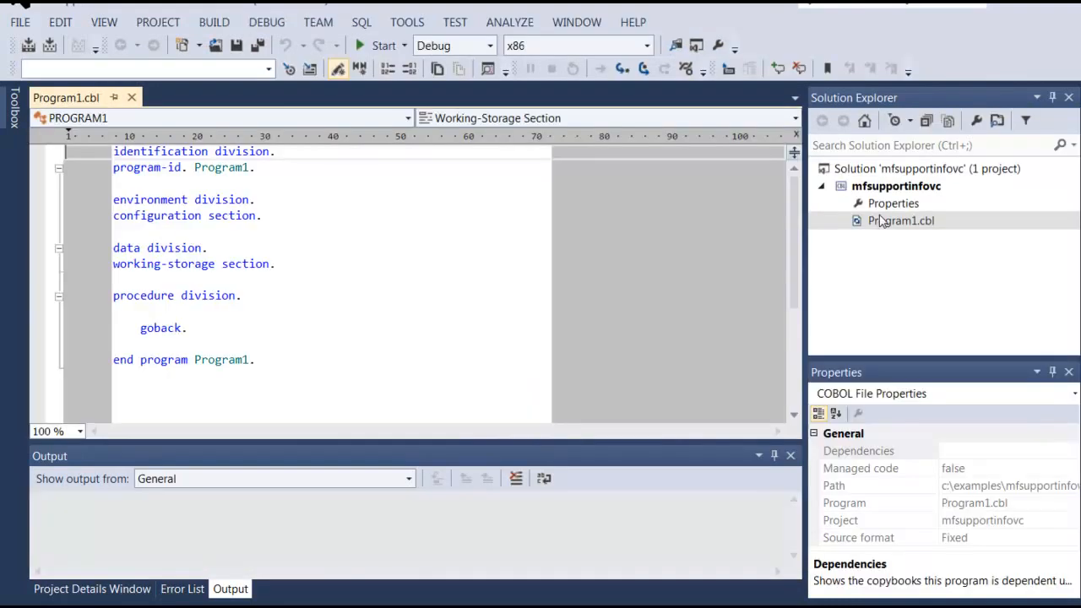
Permanently delete the default Program1.cbl from the mfsupportinfovc project
{"action": "left_click", "coordinate": [885, 225]}
{"action": "right_click", "coordinate": [885, 224]}
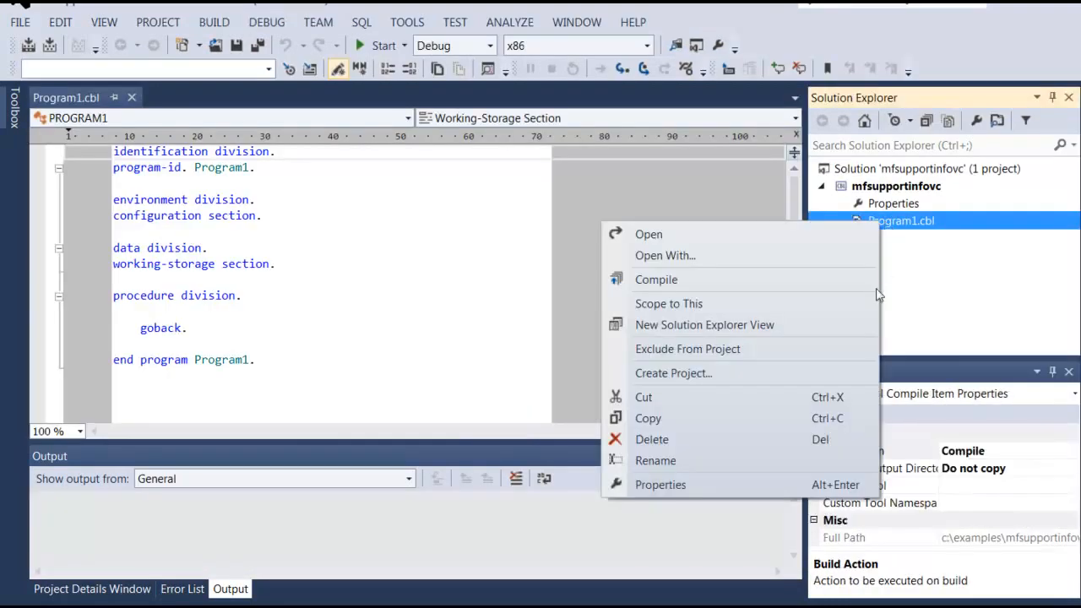
{"action": "left_click", "coordinate": [731, 440]}
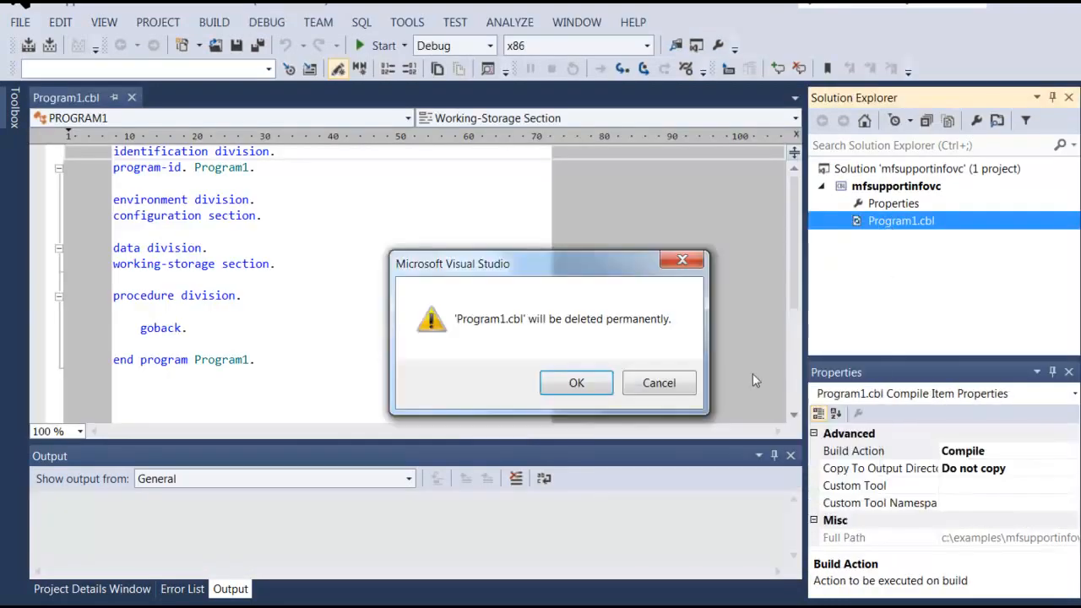
{"action": "left_click", "coordinate": [575, 385]}
Add a native COBOL Link Library project named mfsupportlib to the mfsupportinfovc solution
{"action": "left_click", "coordinate": [895, 170]}
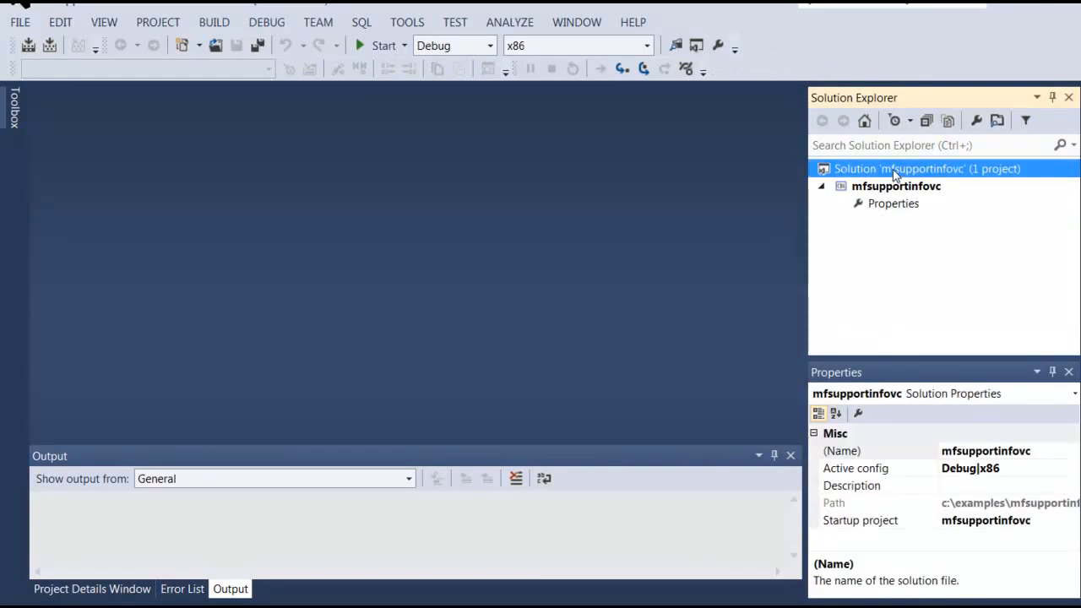
{"action": "right_click", "coordinate": [895, 170]}
{"action": "mouse_move", "coordinate": [632, 414]}
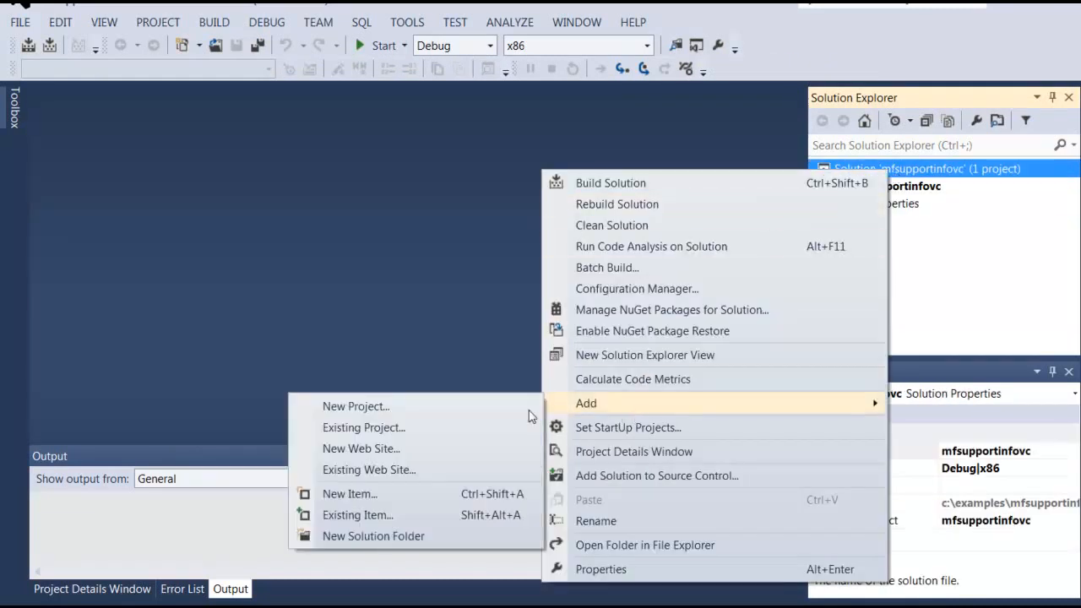
{"action": "left_click", "coordinate": [488, 408]}
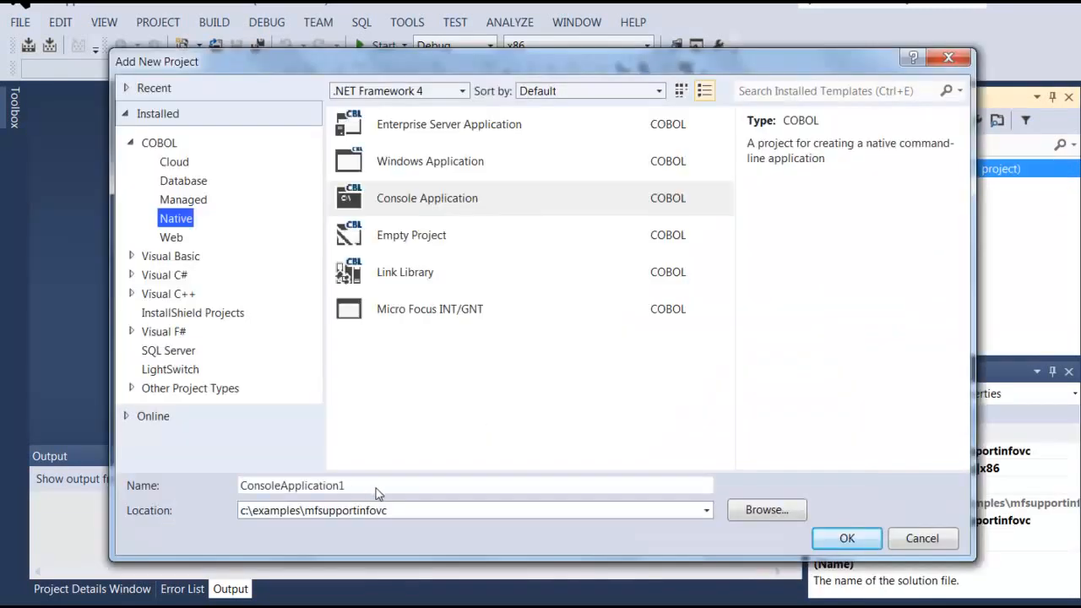
{"action": "left_click", "coordinate": [413, 282]}
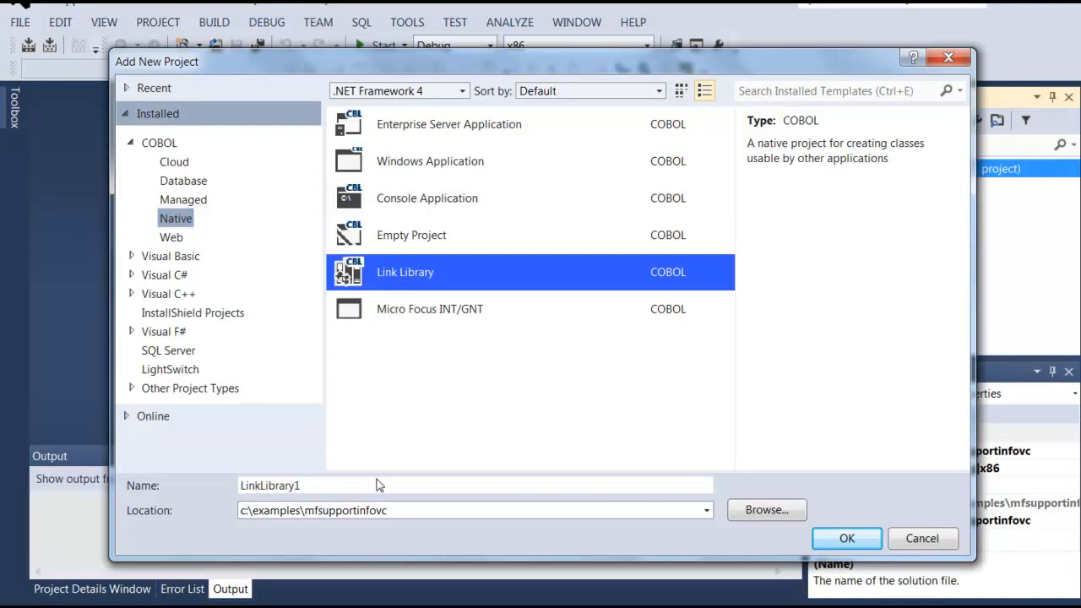
{"action": "double_click", "coordinate": [330, 487]}
{"action": "type", "text": "mfs"}
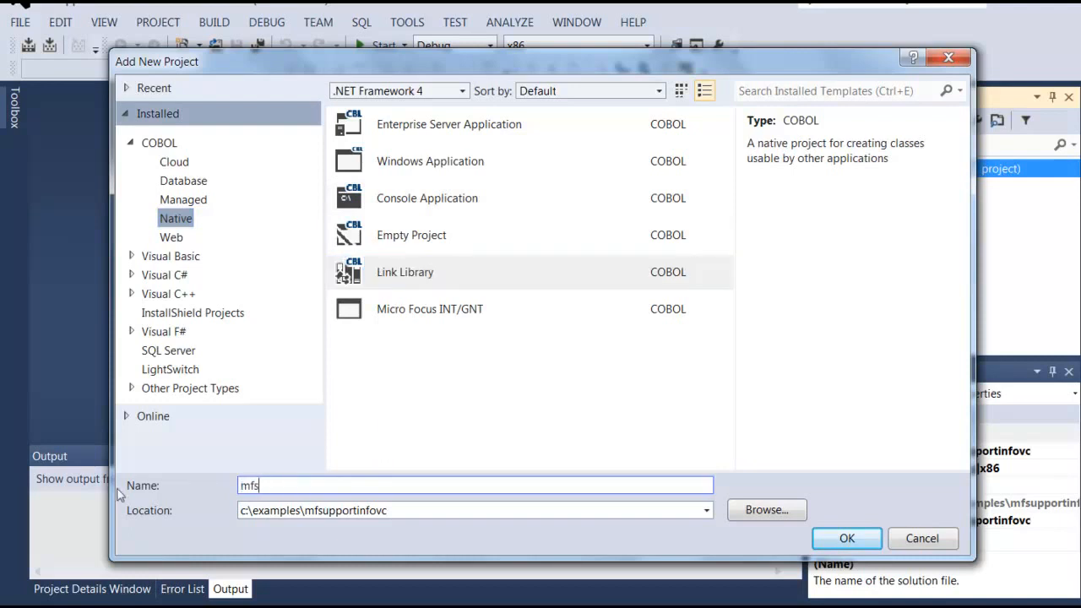
{"action": "type", "text": "upportlib"}
{"action": "left_click", "coordinate": [842, 538]}
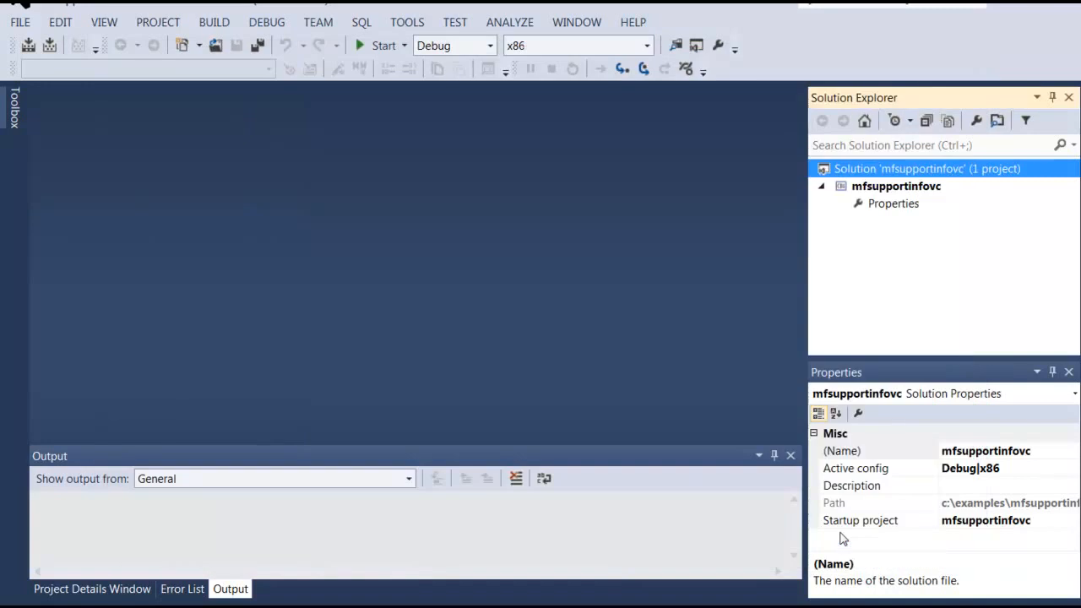
Permanently delete the default Program1.cbl from the mfsupportlib project
{"action": "left_click", "coordinate": [883, 259]}
{"action": "key", "text": "Delete"}
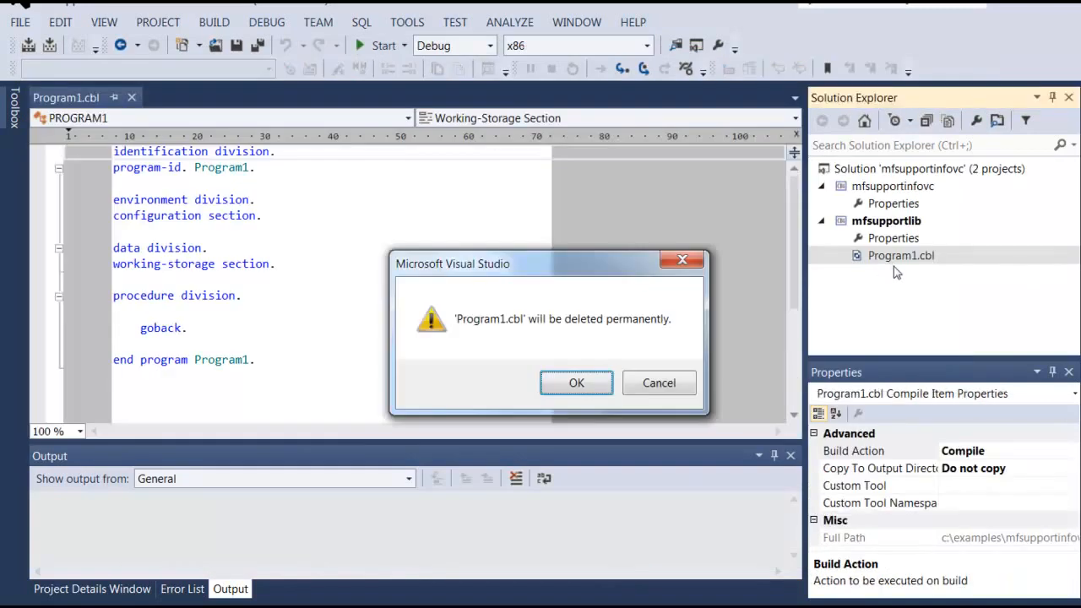
{"action": "left_click", "coordinate": [577, 384]}
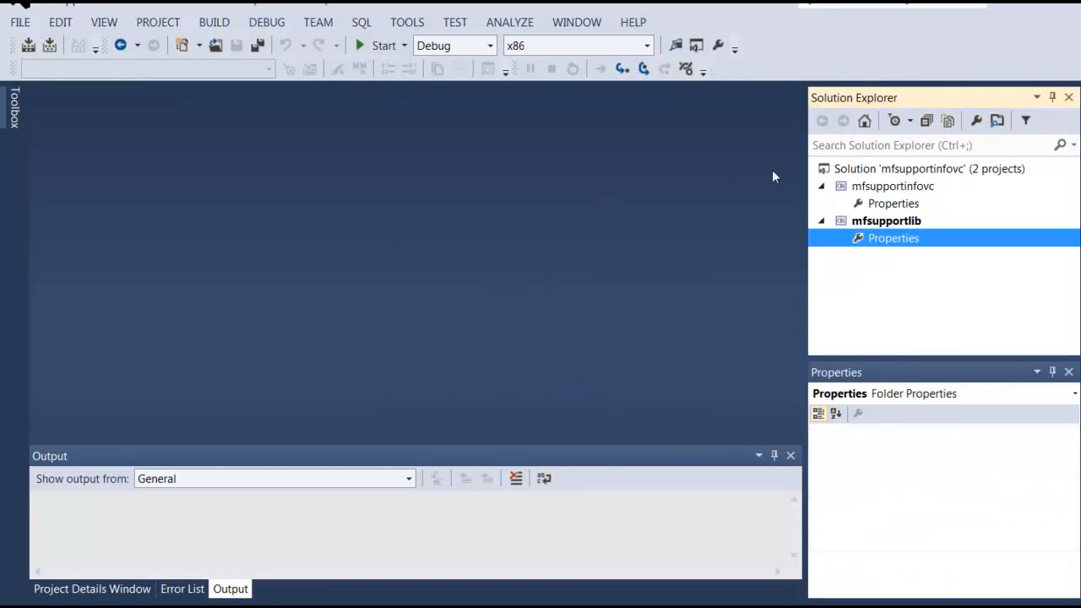
Add the existing MFSupportInfo.cbl from c:\examples\mfsupportinfo to the mfsupportinfovc project
{"action": "left_click", "coordinate": [891, 187]}
{"action": "right_click", "coordinate": [890, 192]}
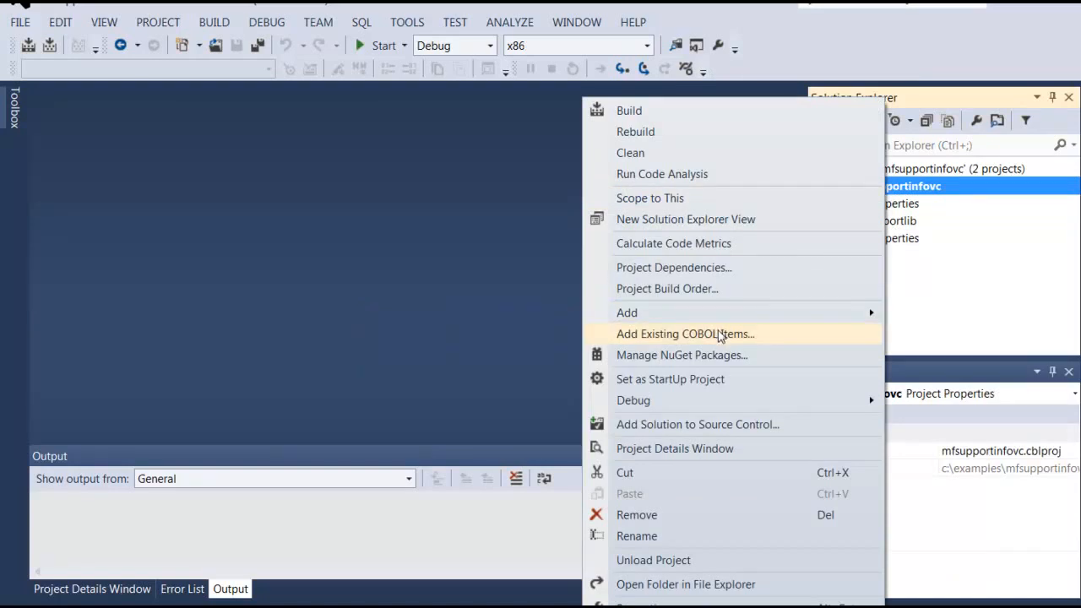
{"action": "mouse_move", "coordinate": [707, 316]}
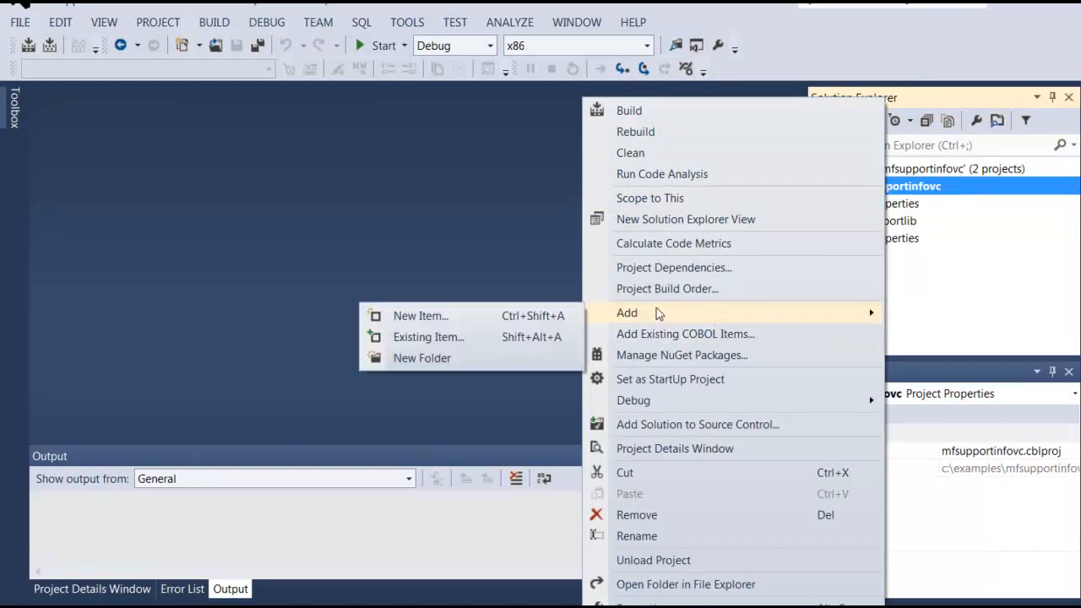
{"action": "left_click", "coordinate": [510, 336]}
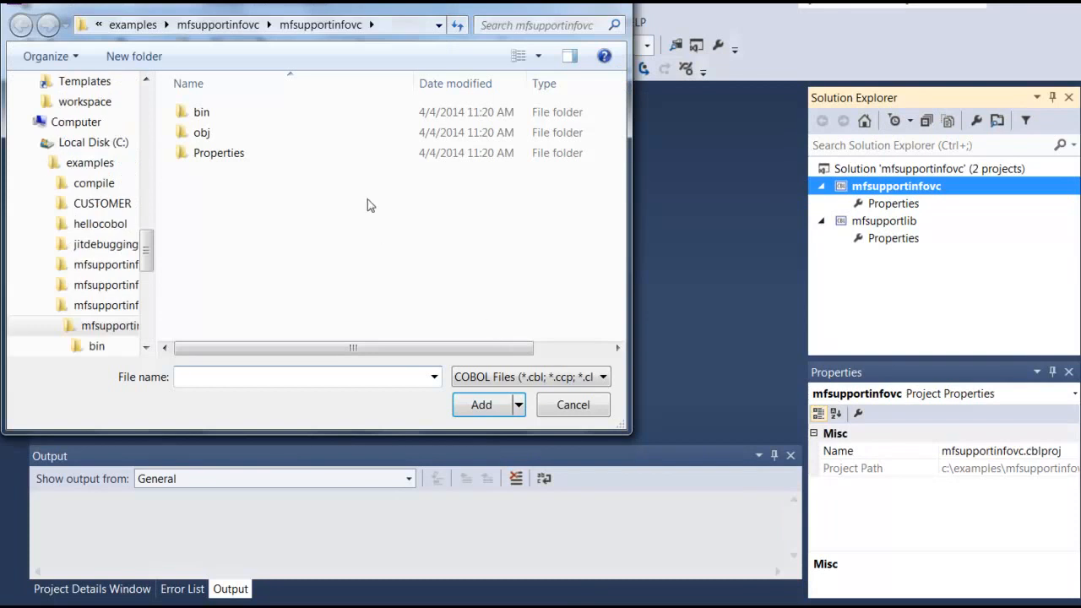
{"action": "left_click", "coordinate": [132, 24]}
{"action": "double_click", "coordinate": [253, 193]}
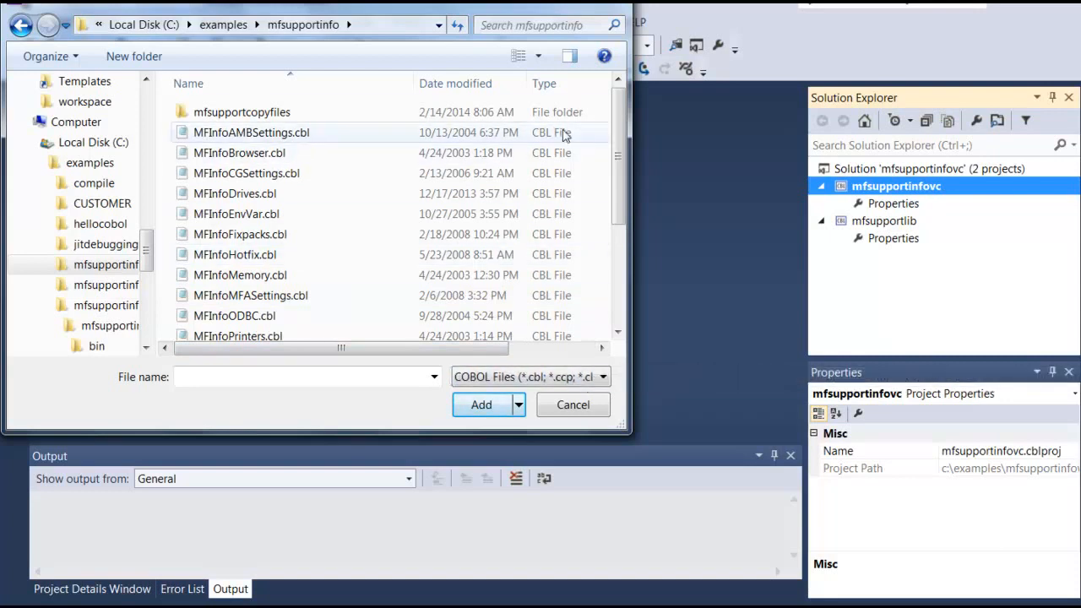
{"action": "left_click_drag", "start_coordinate": [617, 176], "coordinate": [617, 272]}
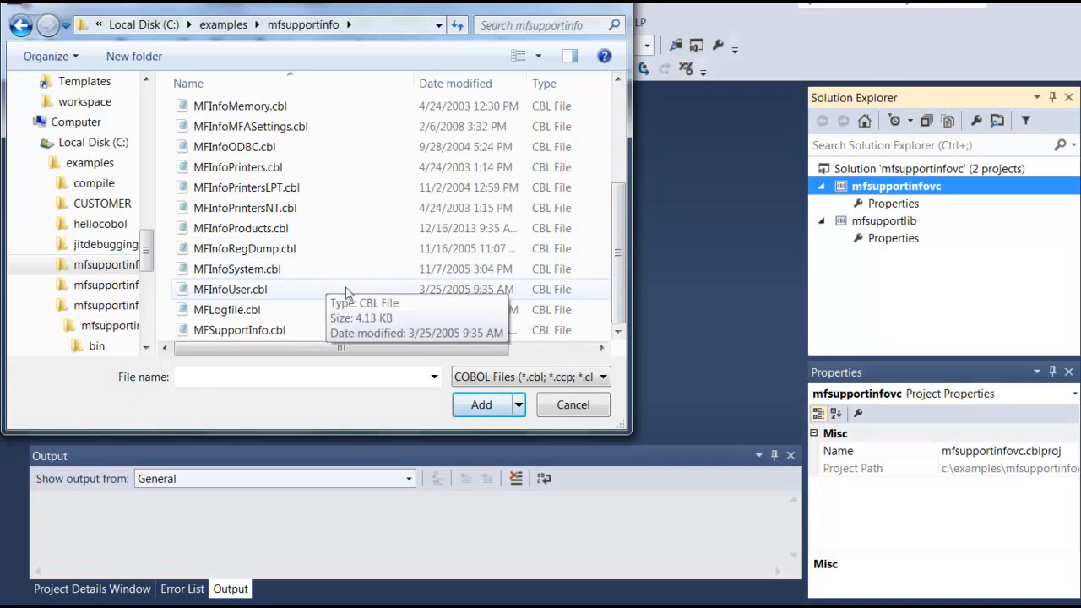
{"action": "left_click", "coordinate": [275, 332]}
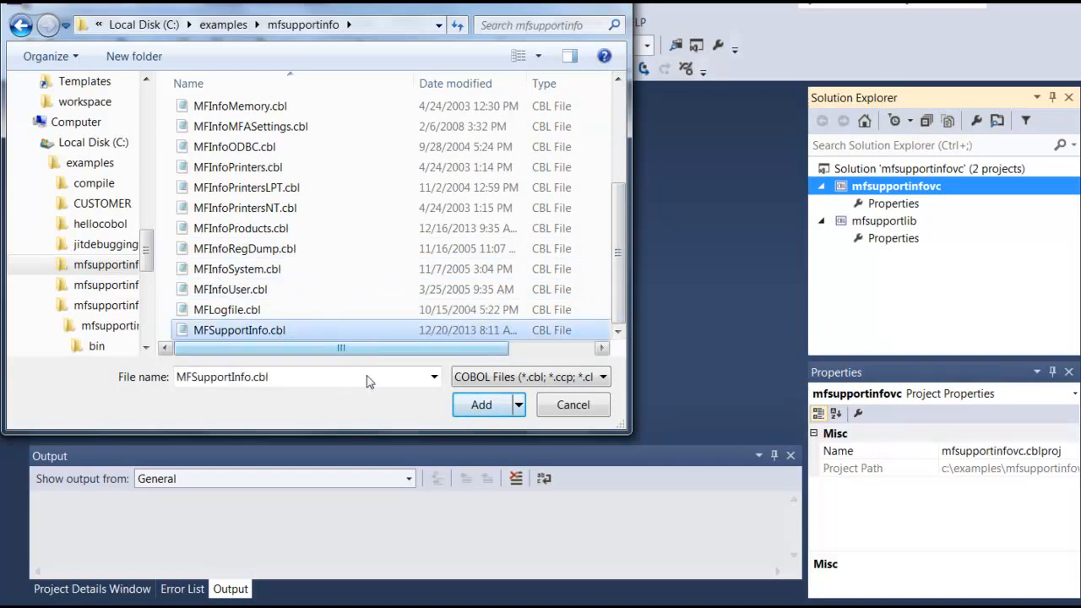
{"action": "left_click", "coordinate": [470, 408]}
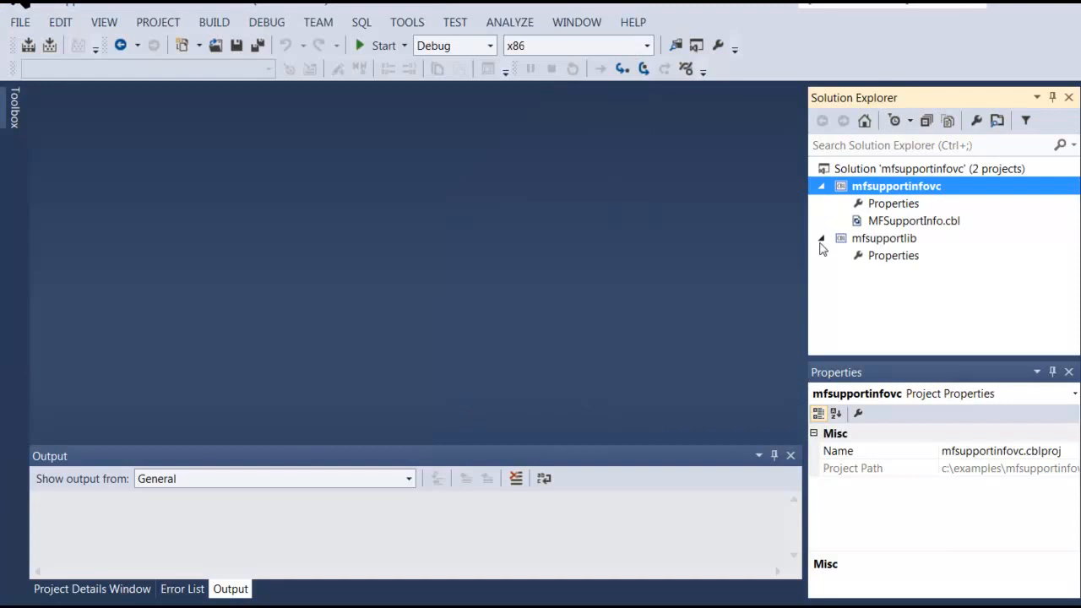
Add the existing resource file MFsupportInfo.rc from the mfsupportinfo folder to the mfsupportinfovc project, filtering the files by *.rc
{"action": "right_click", "coordinate": [892, 193]}
{"action": "mouse_move", "coordinate": [662, 314]}
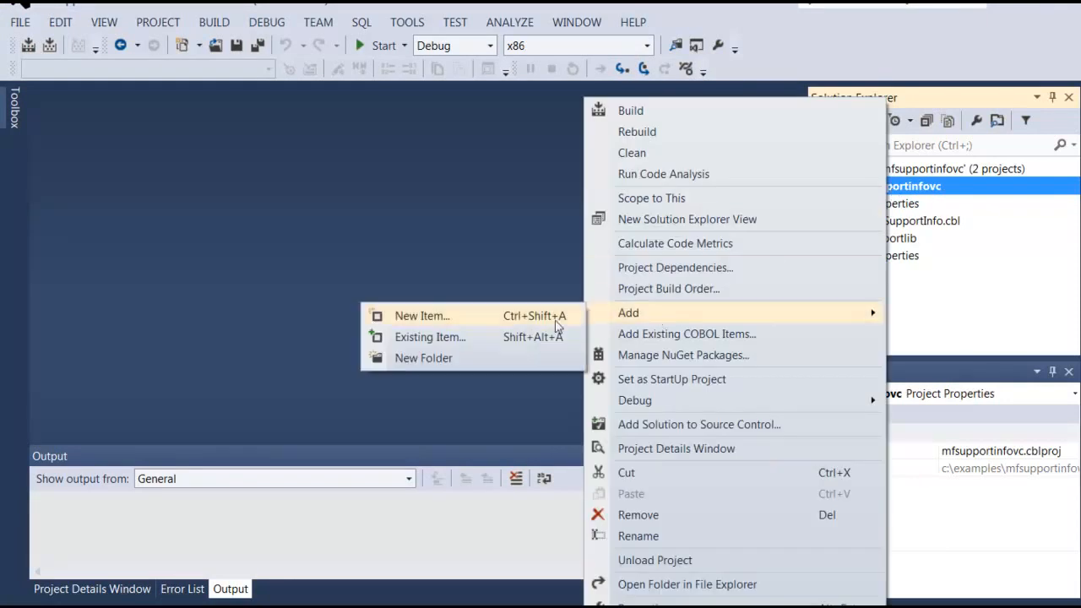
{"action": "left_click", "coordinate": [474, 335]}
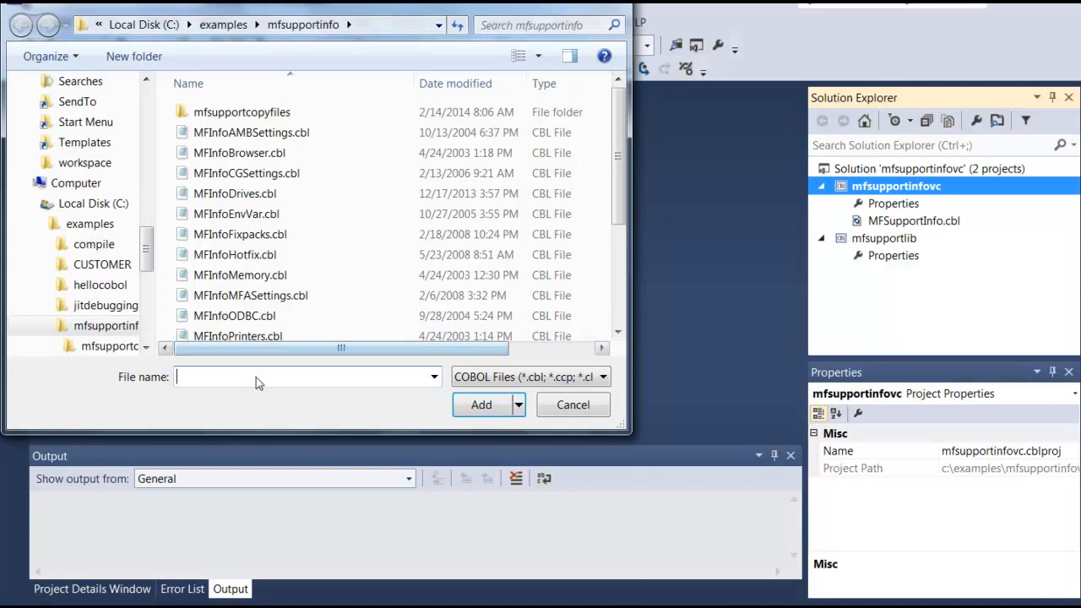
{"action": "type", "text": "*.r"}
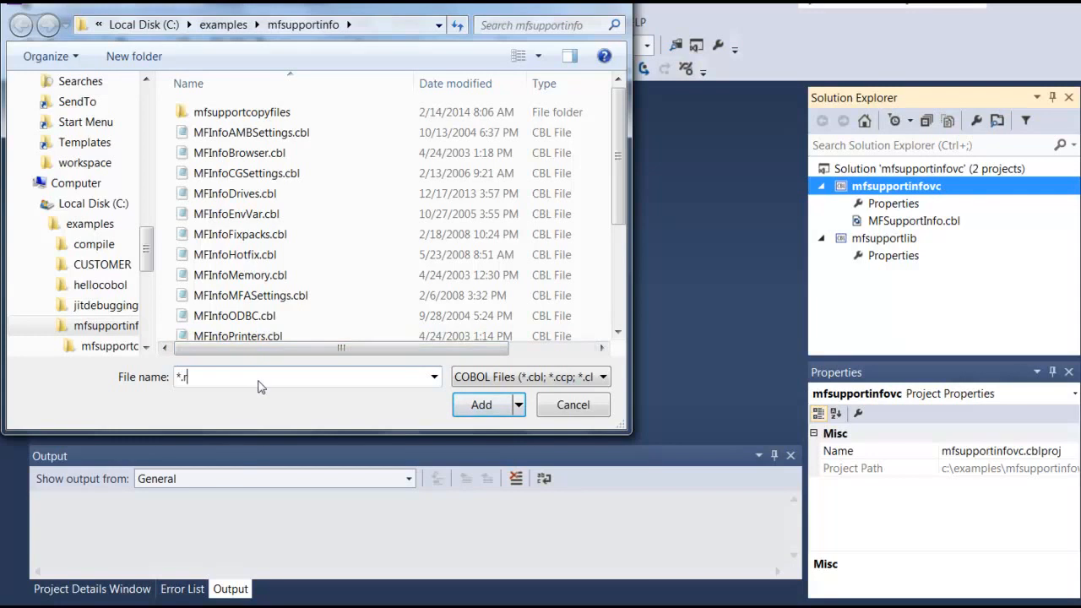
{"action": "type", "text": "c"}
{"action": "key", "text": "Return"}
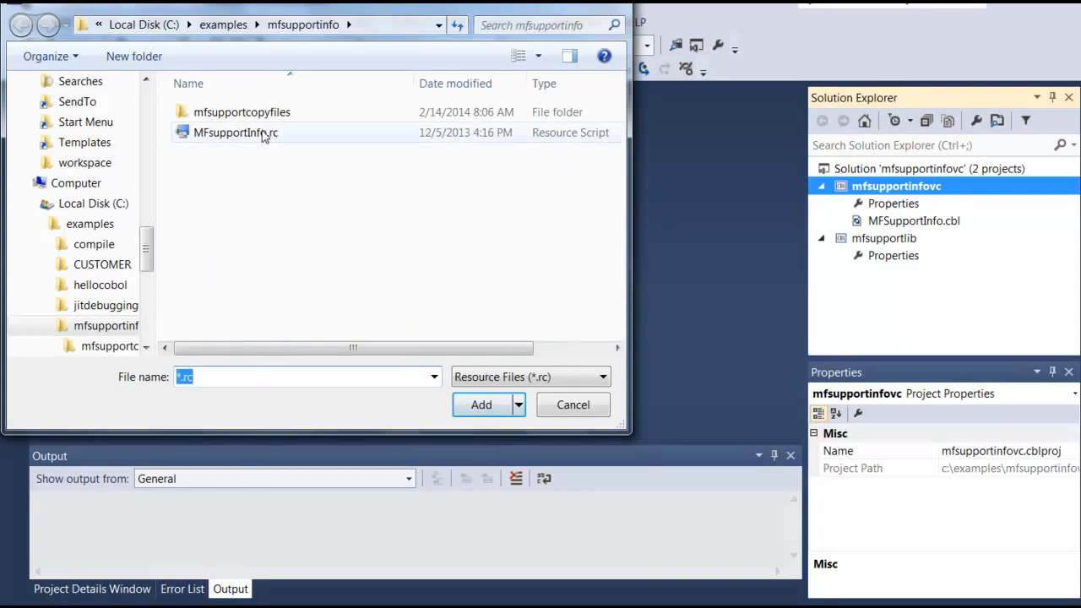
{"action": "double_click", "coordinate": [237, 132]}
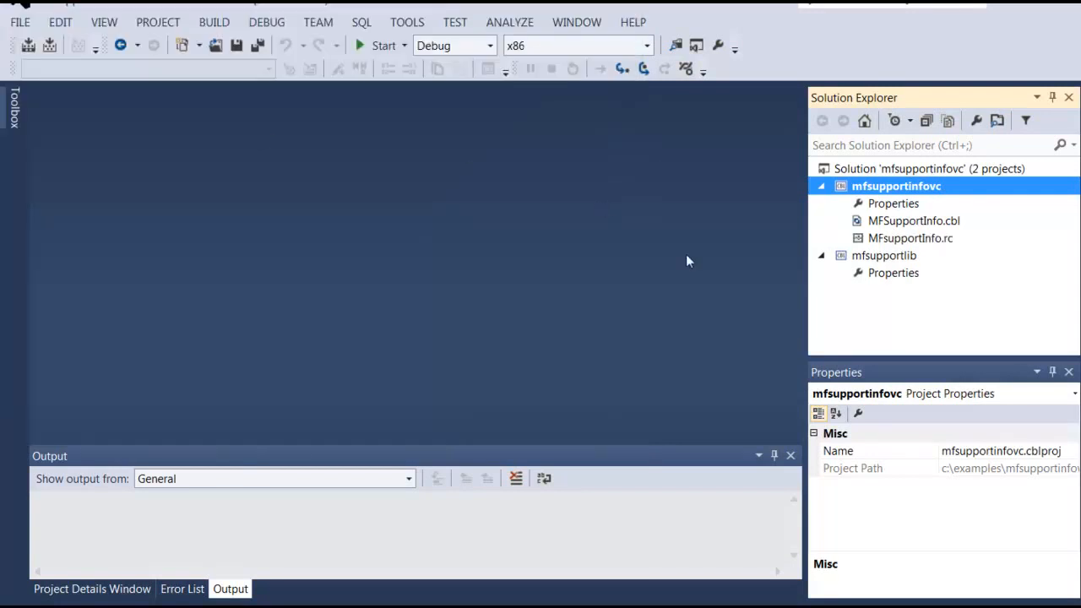
Add the existing COBOL files MFInfoAMBSettings.cbl through MFLogfile.cbl from c:\examples\mfsupportinfo to the mfsupportlib project
{"action": "left_click", "coordinate": [879, 258]}
{"action": "right_click", "coordinate": [880, 258]}
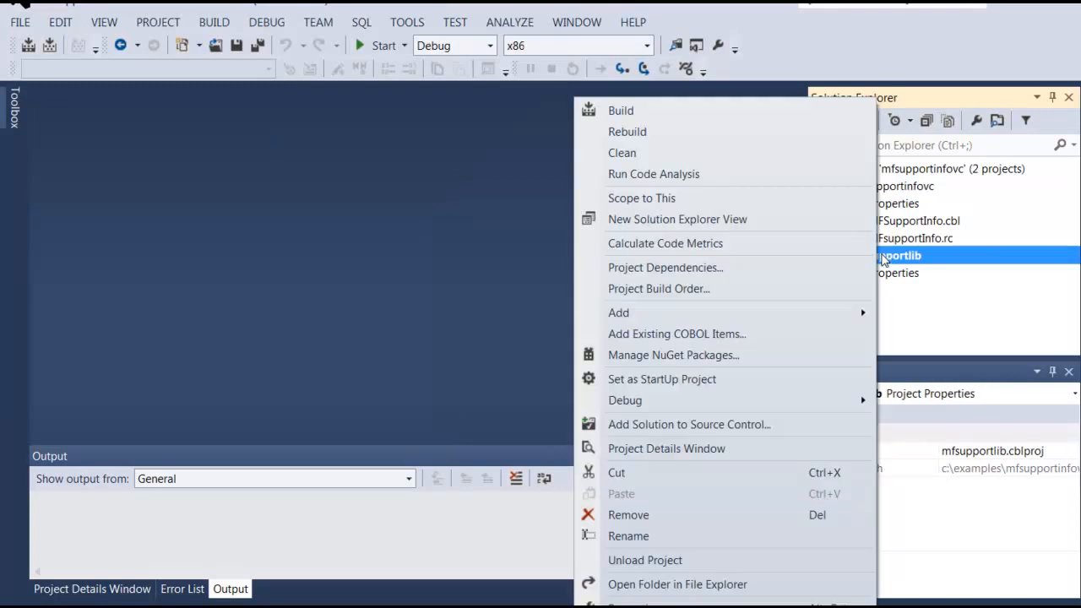
{"action": "mouse_move", "coordinate": [700, 314]}
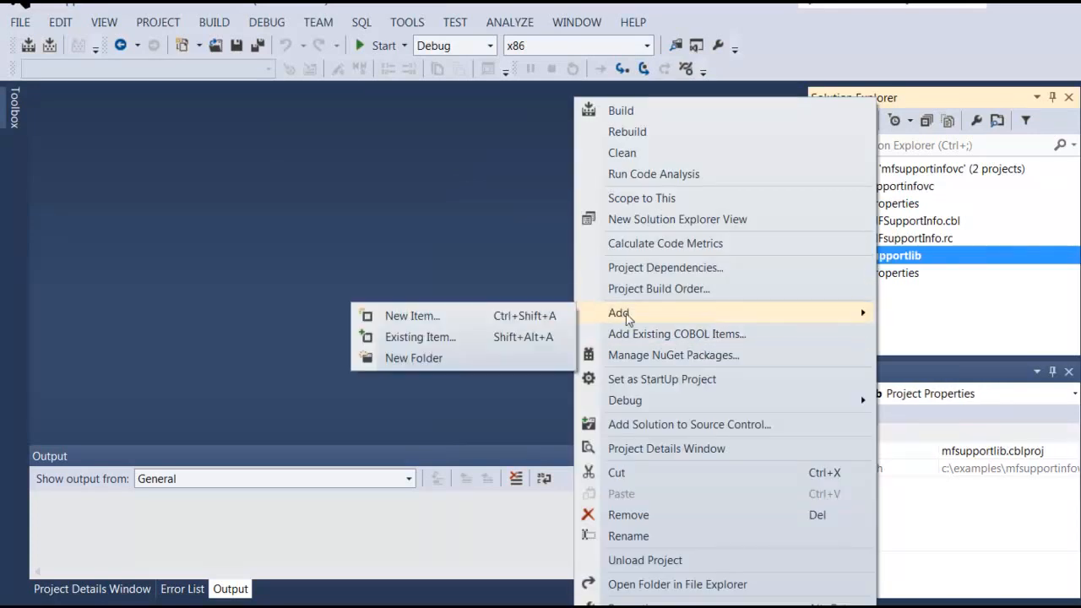
{"action": "left_click", "coordinate": [498, 337]}
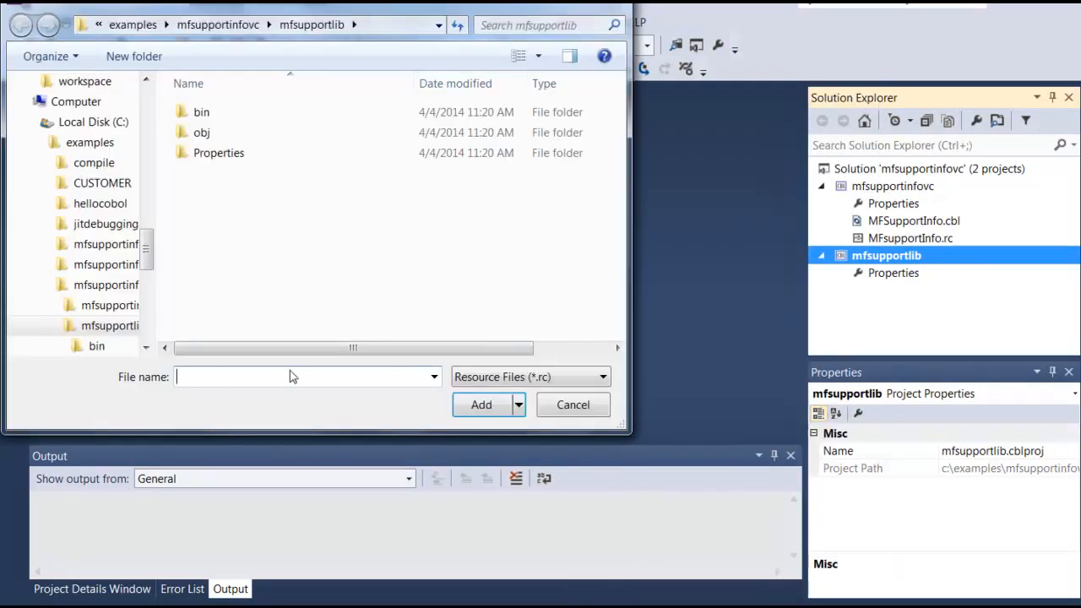
{"action": "left_click", "coordinate": [602, 377]}
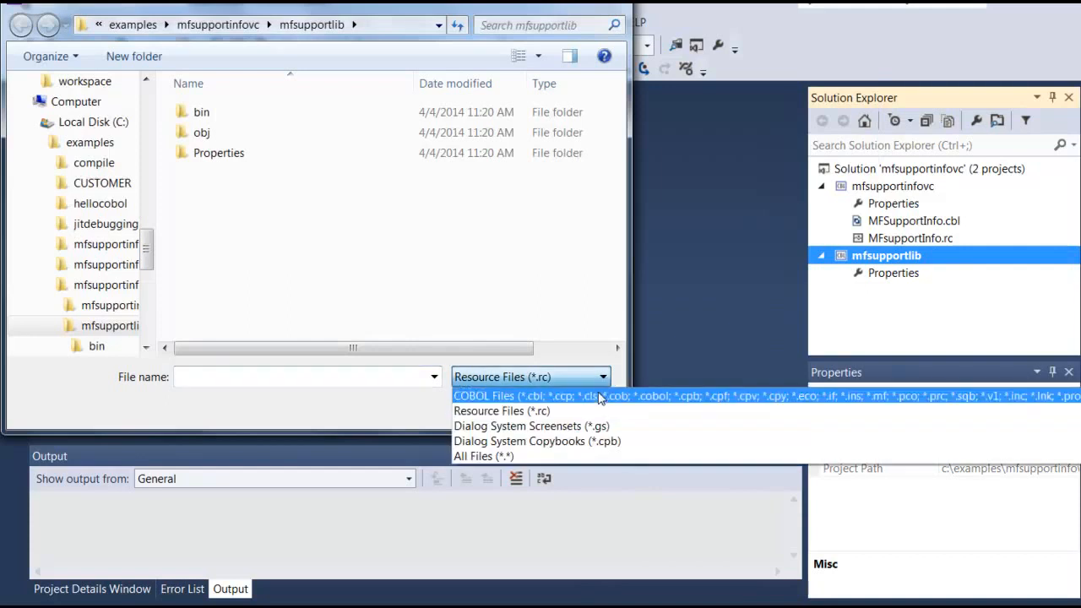
{"action": "left_click", "coordinate": [601, 393]}
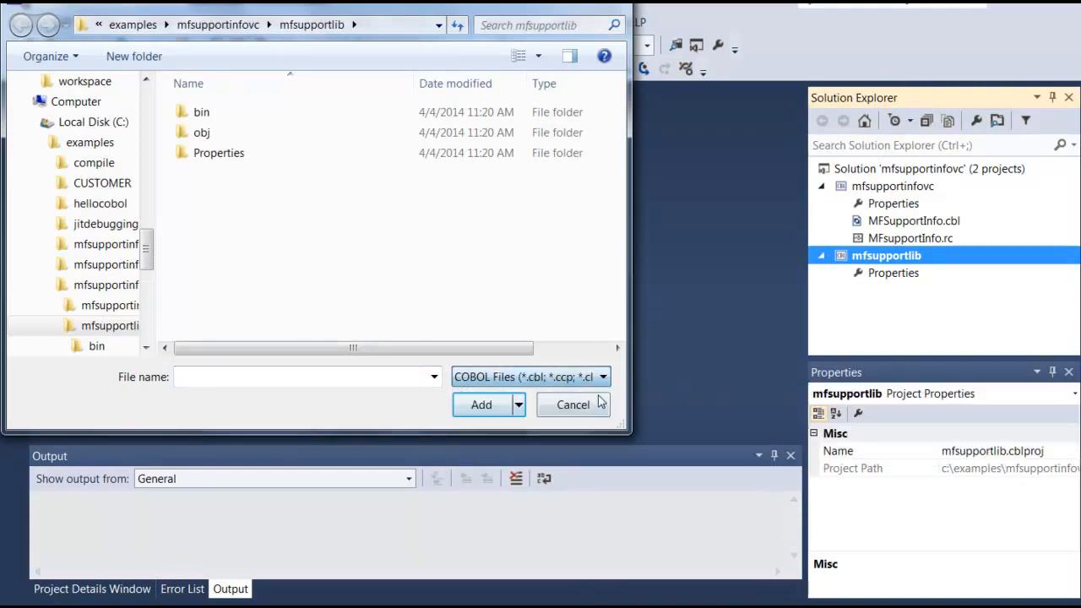
{"action": "left_click", "coordinate": [221, 25]}
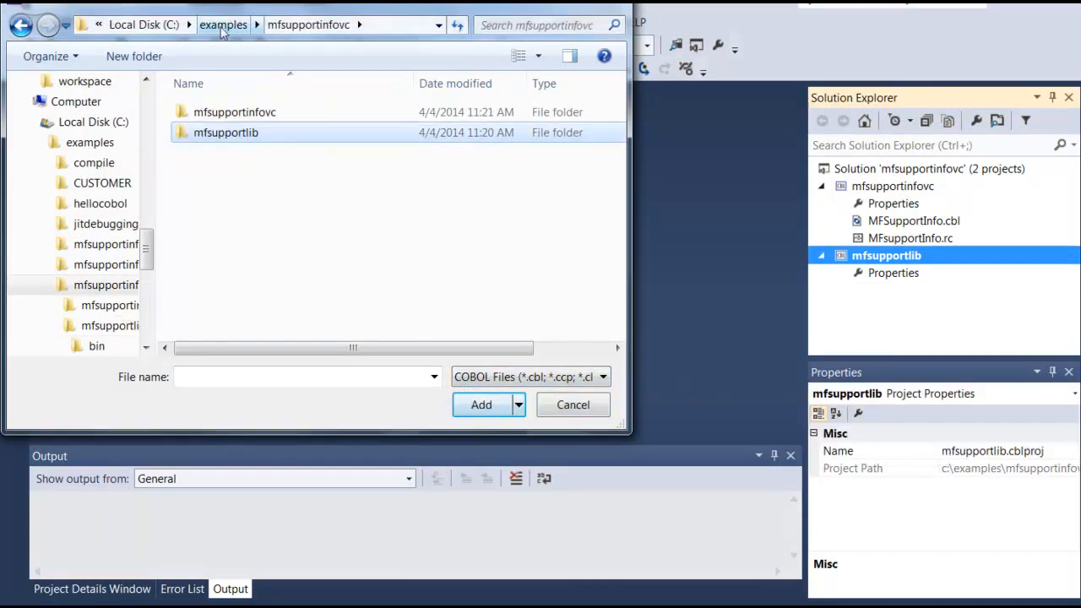
{"action": "left_click", "coordinate": [226, 25]}
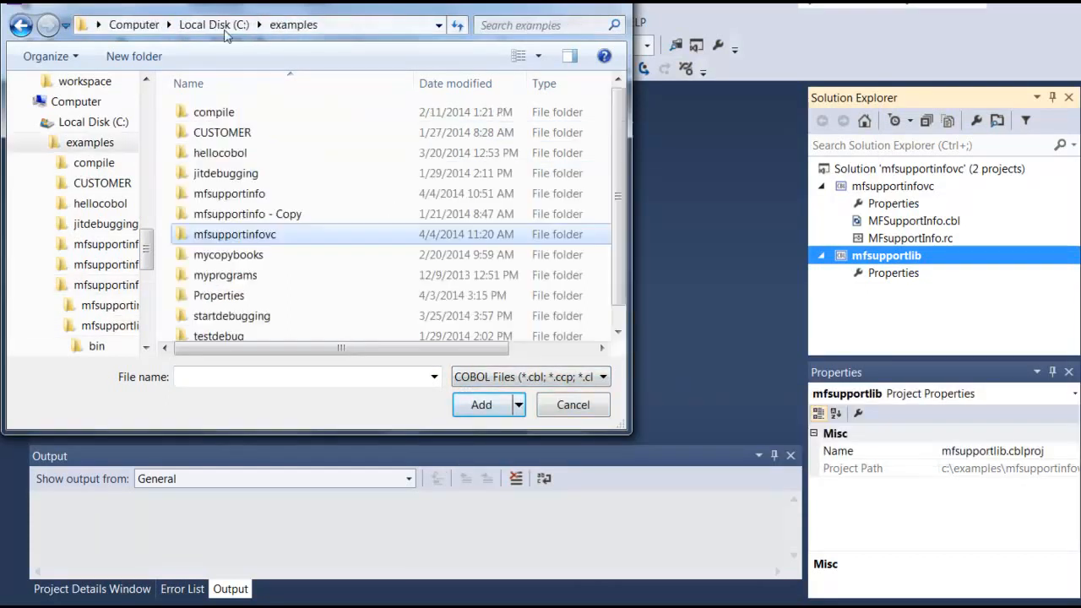
{"action": "double_click", "coordinate": [258, 195]}
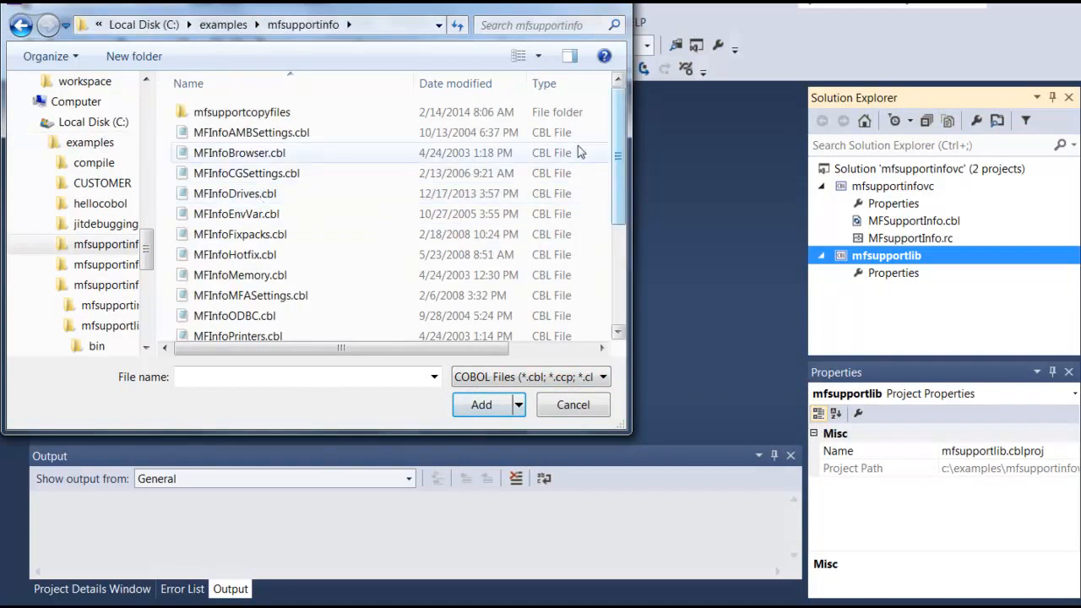
{"action": "left_click", "coordinate": [381, 138]}
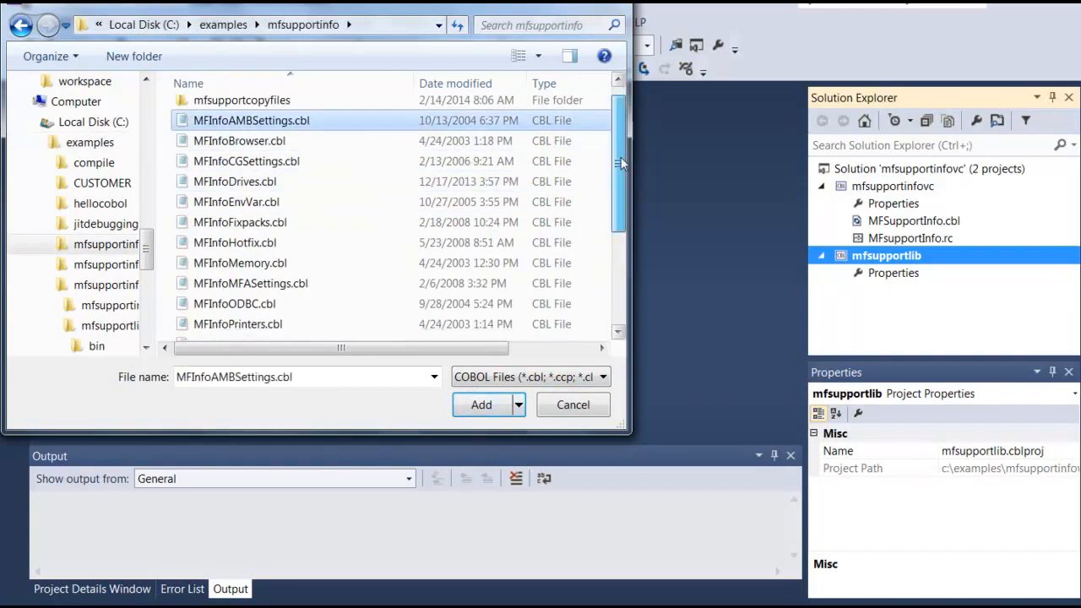
{"action": "left_click_drag", "start_coordinate": [619, 181], "coordinate": [635, 281]}
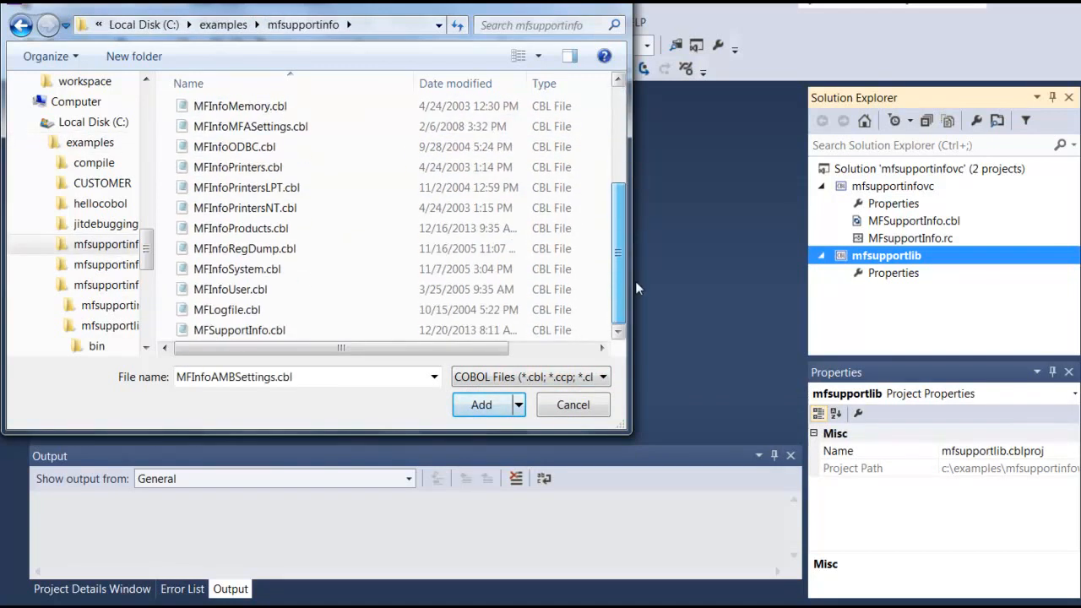
{"action": "left_click", "coordinate": [252, 312], "text": "shift"}
{"action": "left_click", "coordinate": [481, 405]}
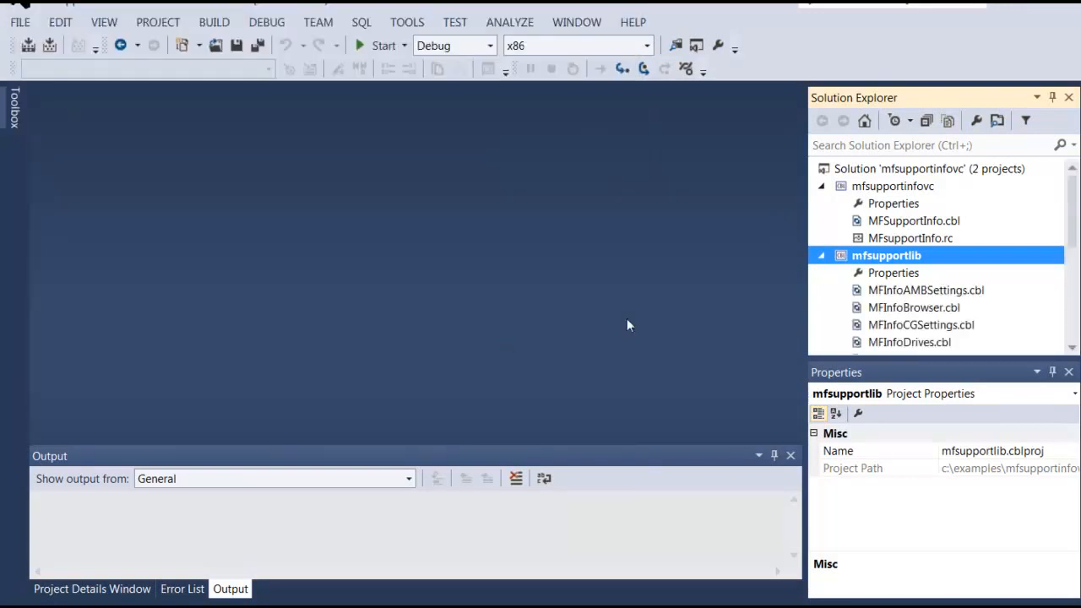
Set the mfsupportinfovc project's copybook path to C:\examples\mfsupportinfo\mfsupportcopyfiles
{"action": "mouse_move", "coordinate": [1072, 211]}
{"action": "left_mouse_down"}
{"action": "mouse_move", "coordinate": [1074, 346]}
{"action": "mouse_move", "coordinate": [1072, 211]}
{"action": "left_mouse_up"}
{"action": "double_click", "coordinate": [887, 203]}
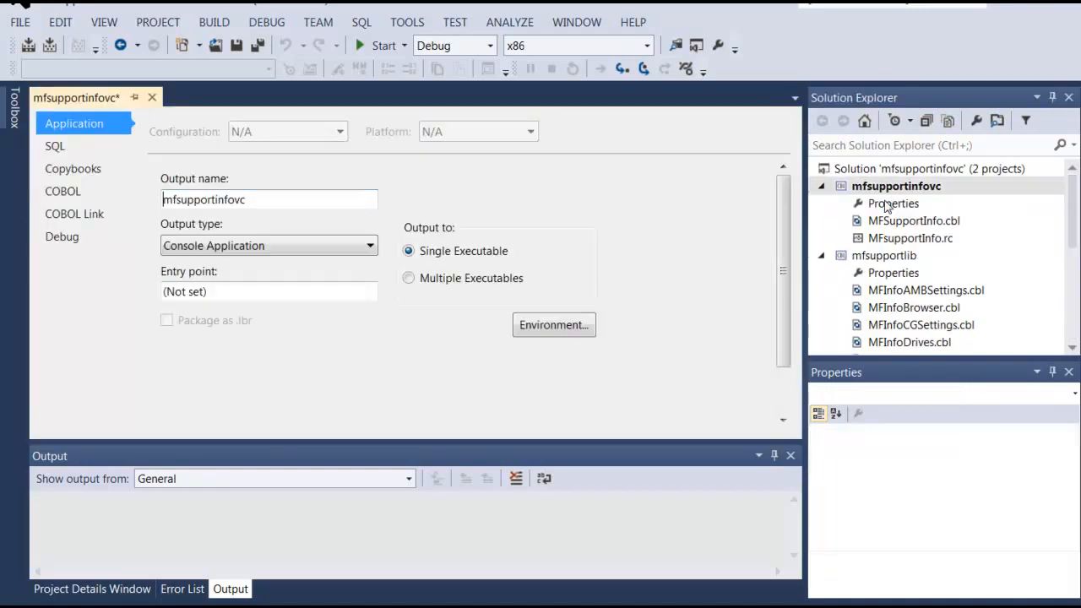
{"action": "left_click", "coordinate": [85, 178]}
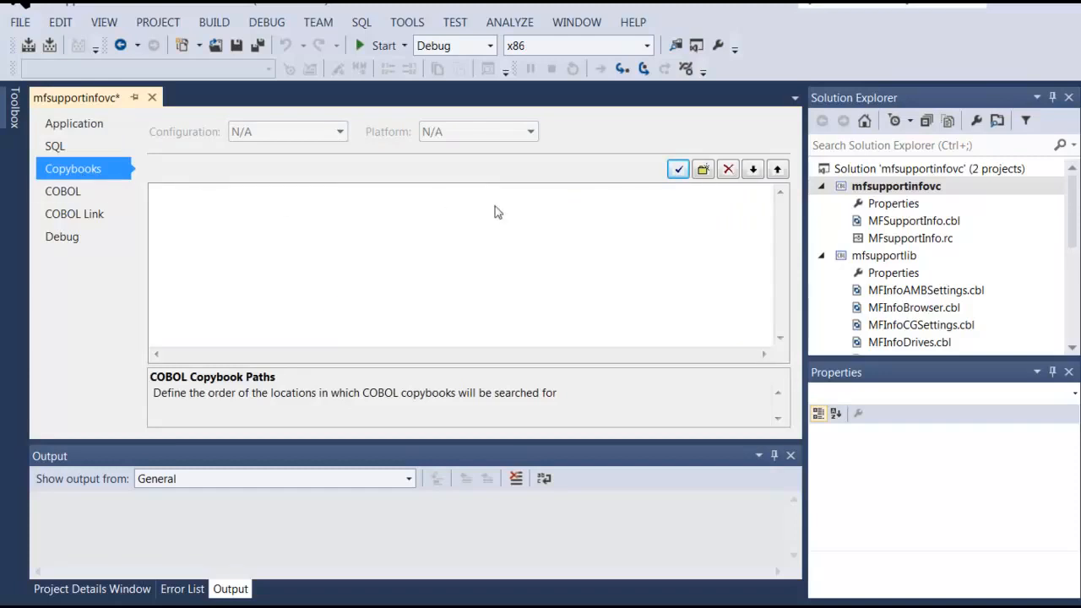
{"action": "left_click", "coordinate": [474, 195]}
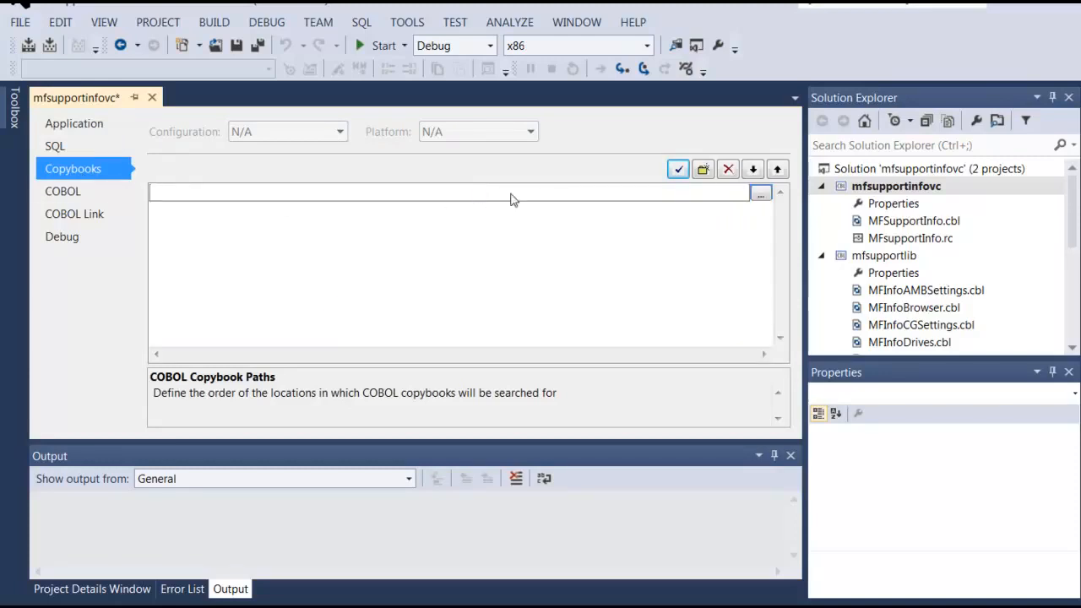
{"action": "left_click", "coordinate": [754, 199]}
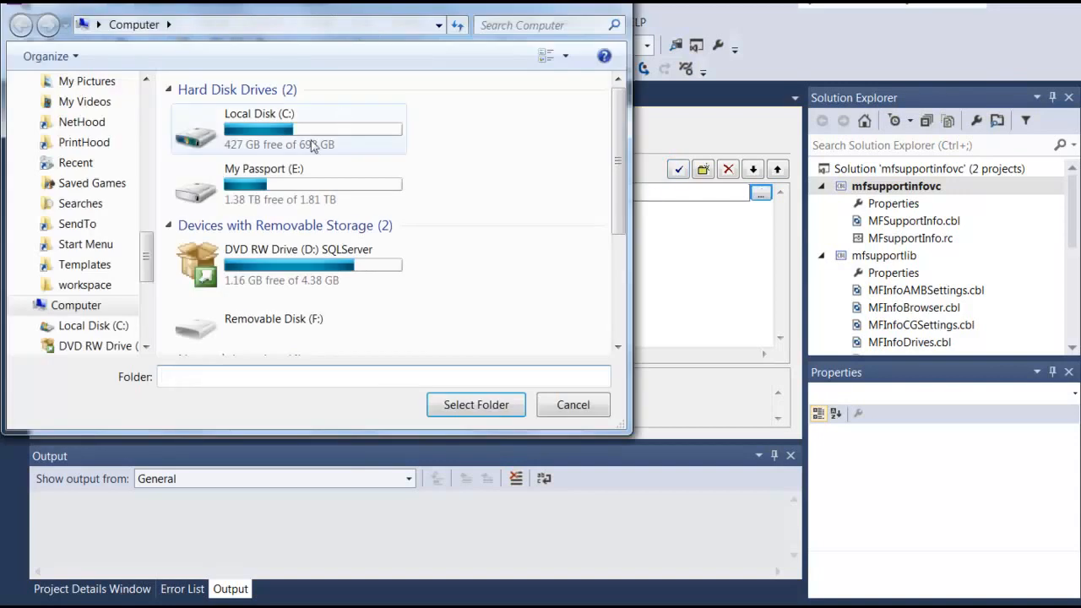
{"action": "double_click", "coordinate": [309, 144]}
{"action": "left_click", "coordinate": [341, 193]}
{"action": "scroll", "coordinate": [342, 193], "scroll_direction": "down", "scroll_amount": 10}
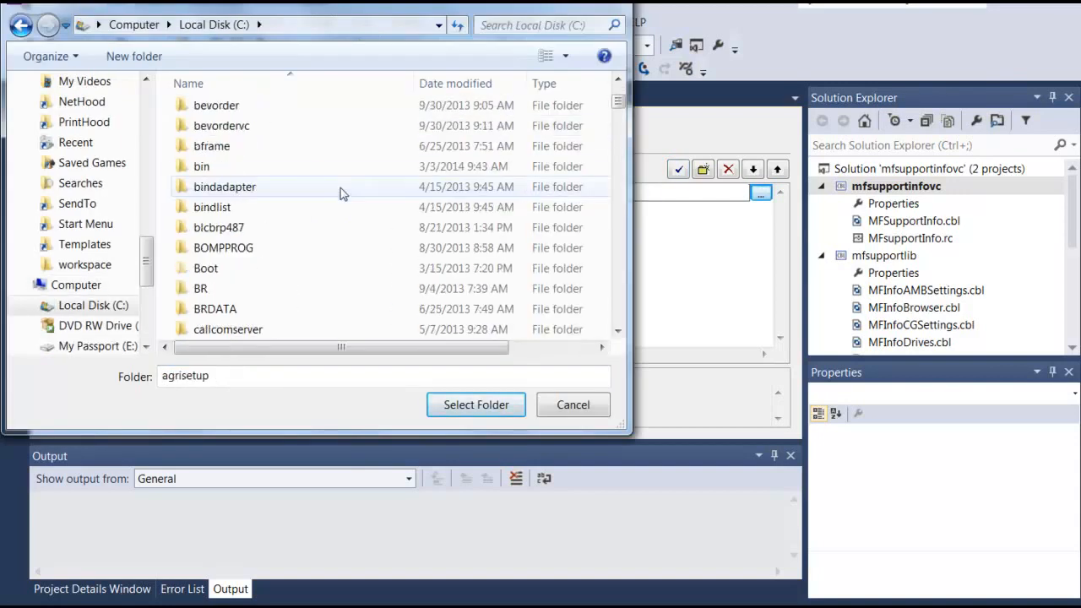
{"action": "scroll", "coordinate": [342, 193], "scroll_direction": "down", "scroll_amount": 20}
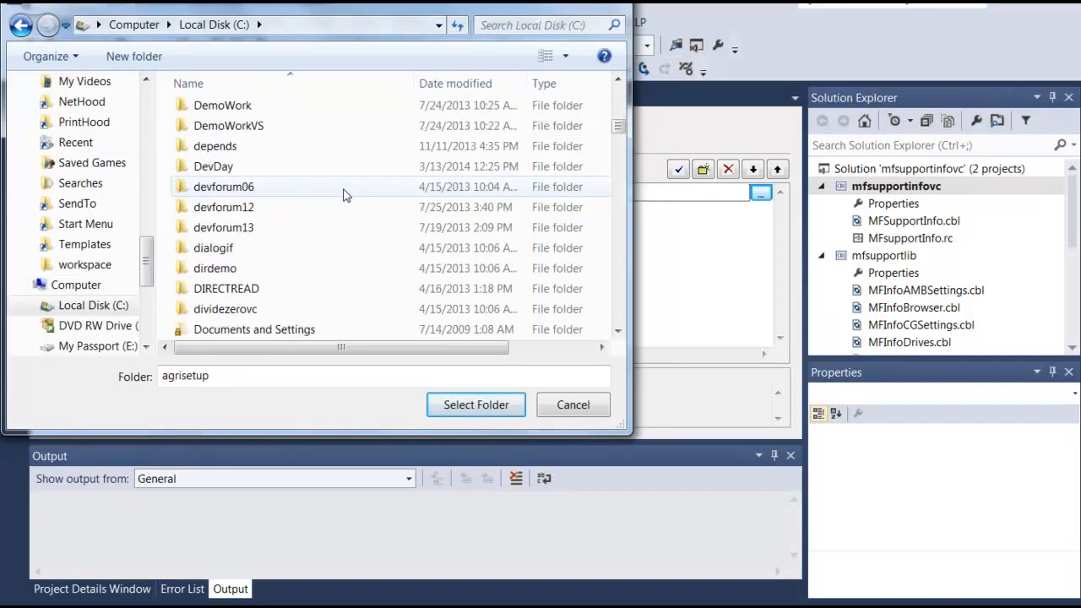
{"action": "double_click", "coordinate": [255, 218]}
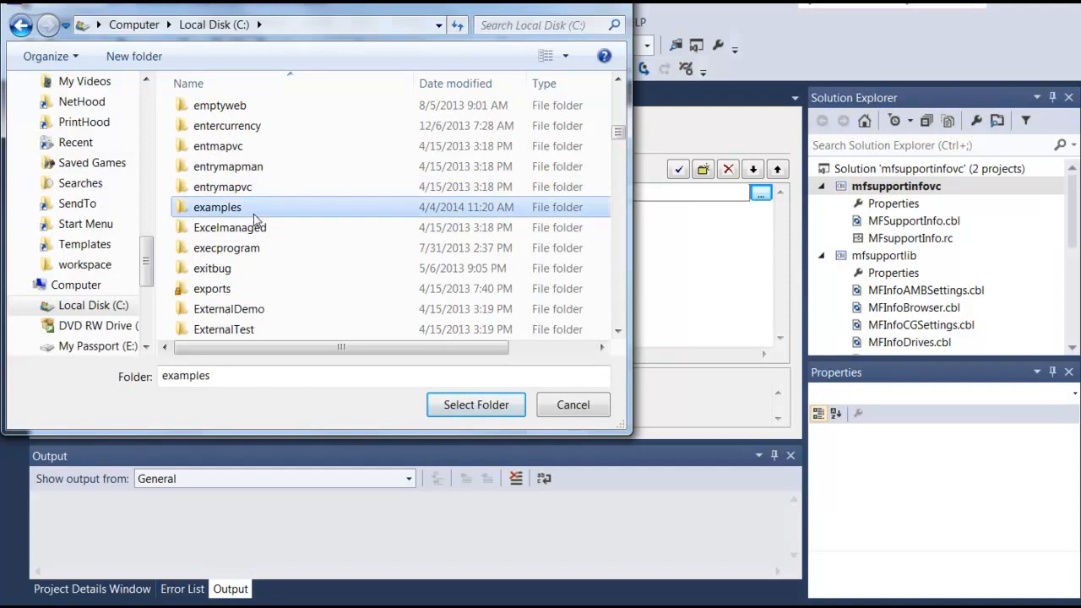
{"action": "double_click", "coordinate": [265, 193]}
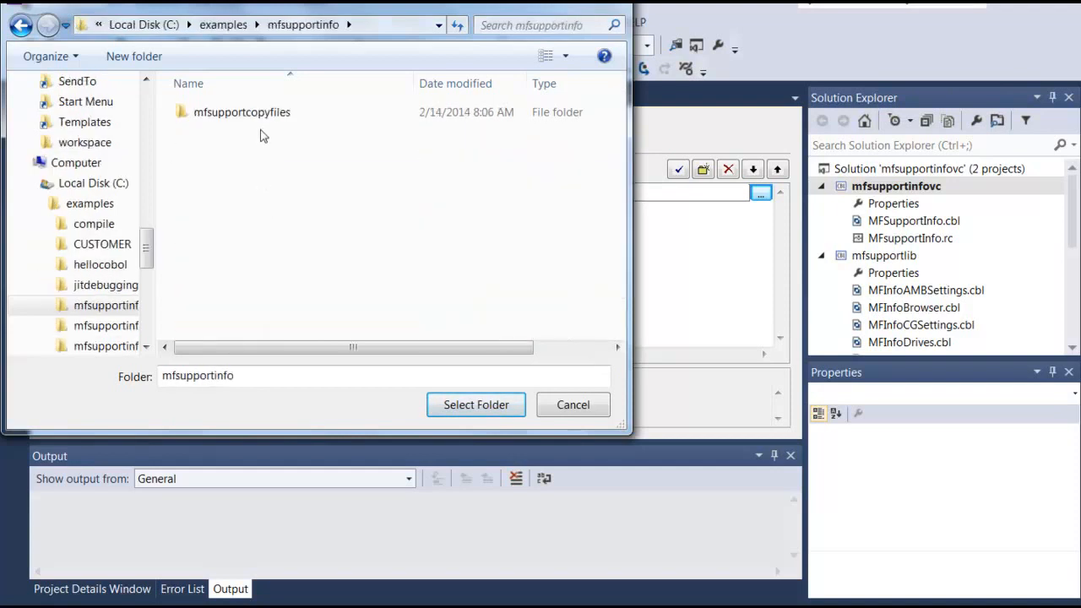
{"action": "double_click", "coordinate": [265, 121]}
{"action": "left_click", "coordinate": [453, 406]}
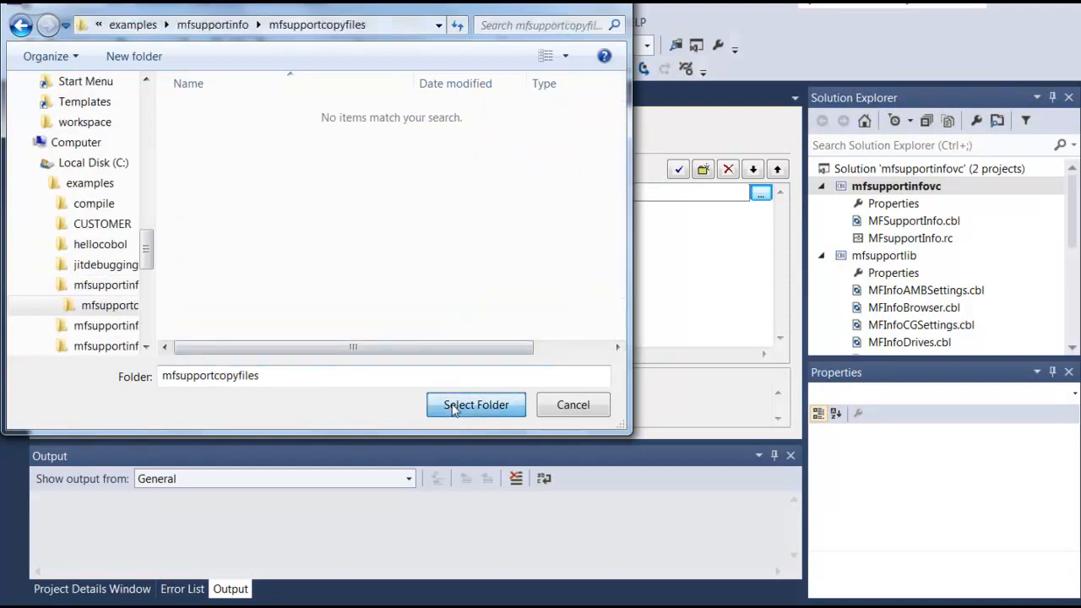
Copy the mfsupportinfovc copybook path C:\examples\mfsupportinfo\mfsupportcopyfiles into the mfsupportlib project's copybook paths and apply it
{"action": "left_click", "coordinate": [338, 196]}
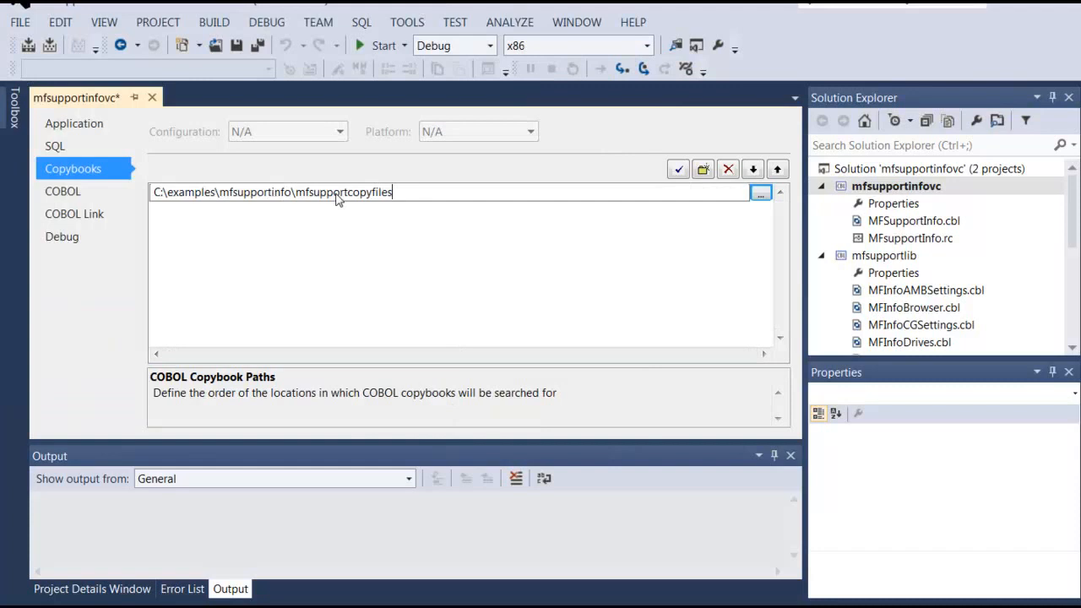
{"action": "left_click_drag", "start_coordinate": [392, 193], "coordinate": [155, 196]}
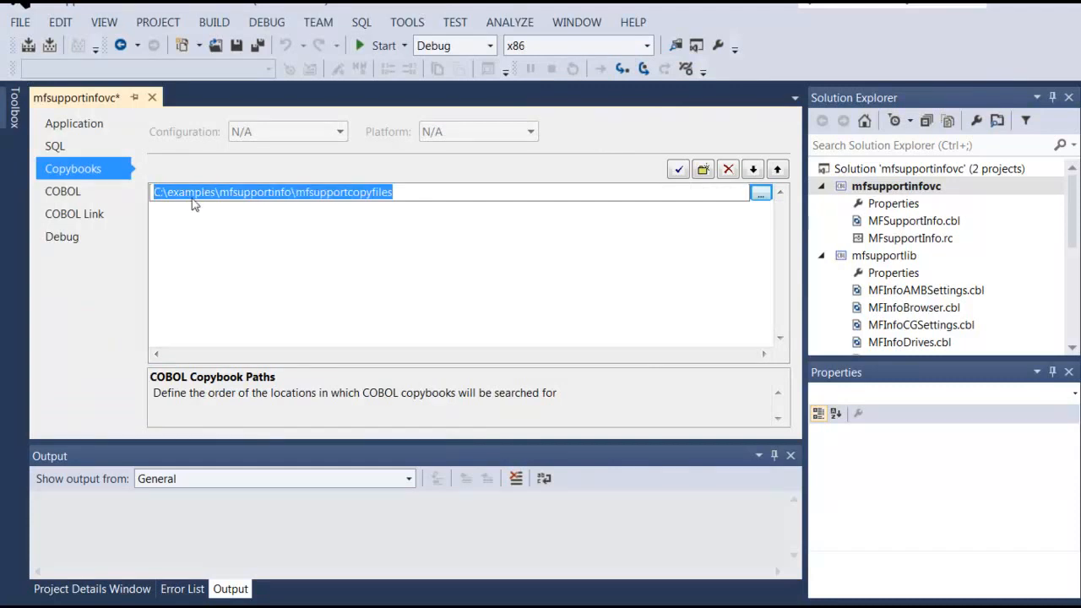
{"action": "right_click", "coordinate": [193, 204]}
{"action": "left_click", "coordinate": [236, 253]}
{"action": "double_click", "coordinate": [885, 275]}
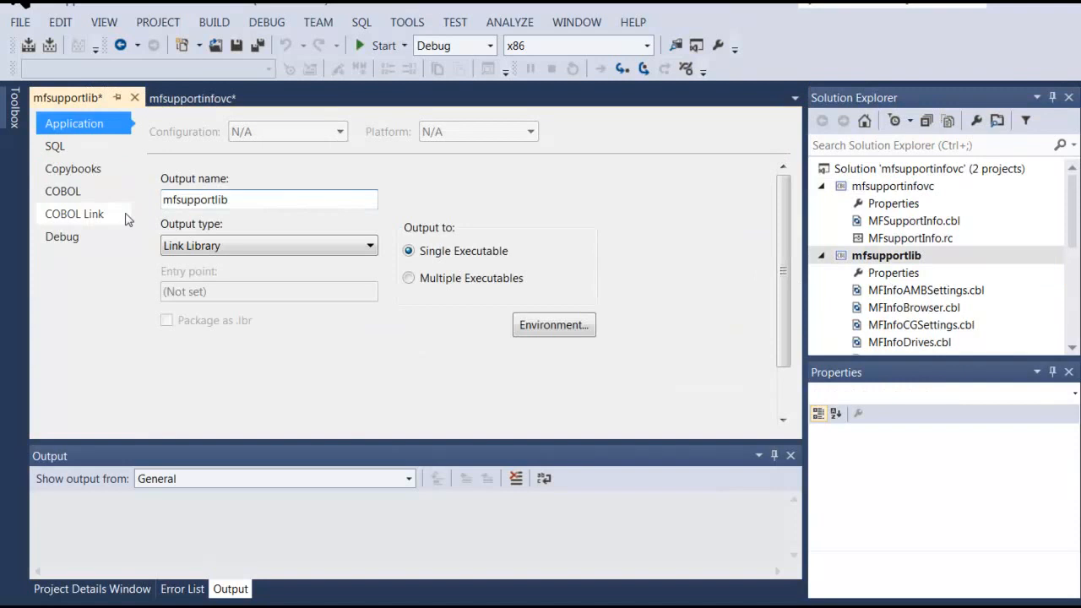
{"action": "left_click", "coordinate": [95, 176]}
{"action": "left_click", "coordinate": [188, 195]}
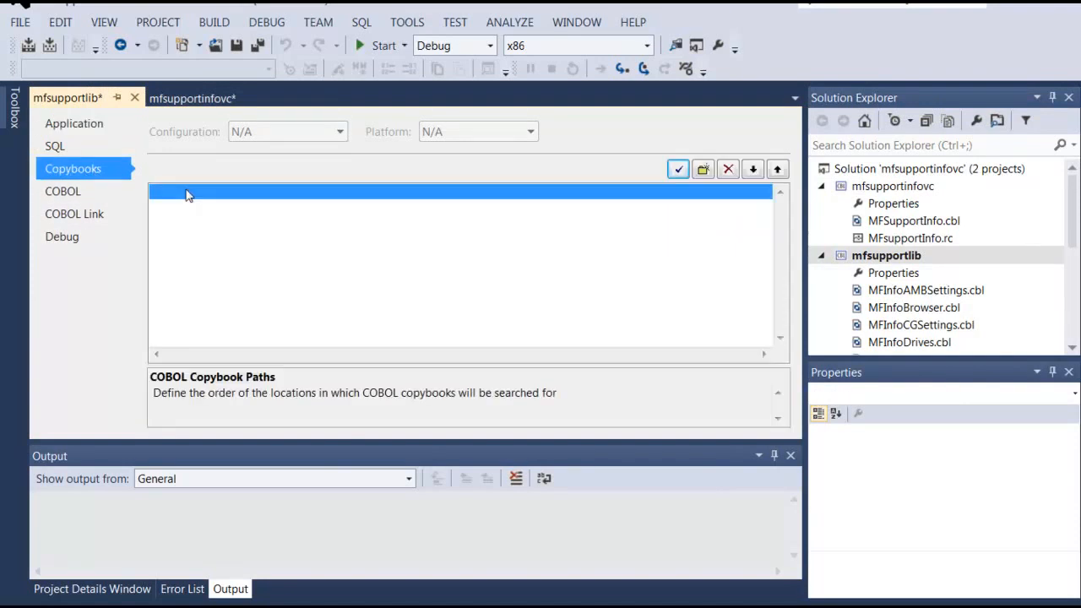
{"action": "left_click", "coordinate": [187, 195]}
{"action": "type", "text": "C:\\examples\\mfsupportinfo\\mfsupportcopyfiles"}
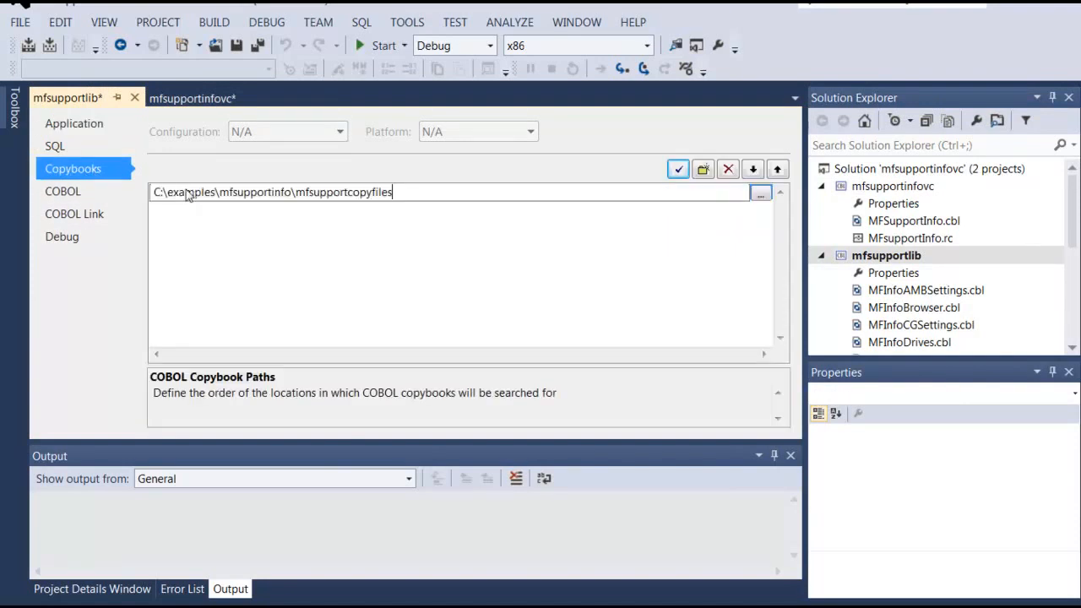
{"action": "left_click", "coordinate": [678, 170]}
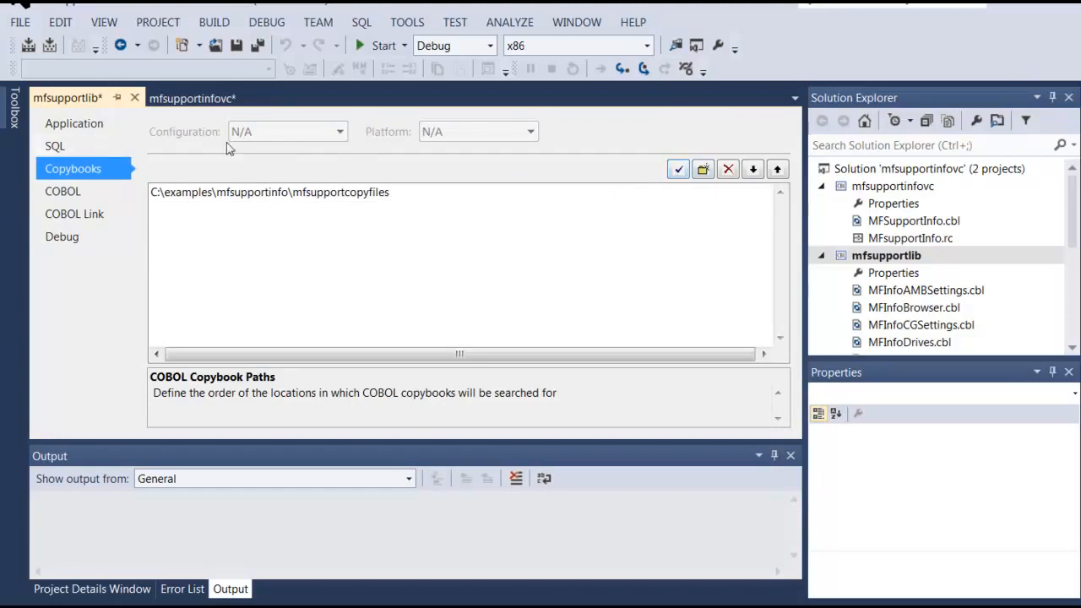
Set the mfsupportinfovc project's COBOL warning level to Include recoverable errors (Level E)
{"action": "left_click", "coordinate": [208, 107]}
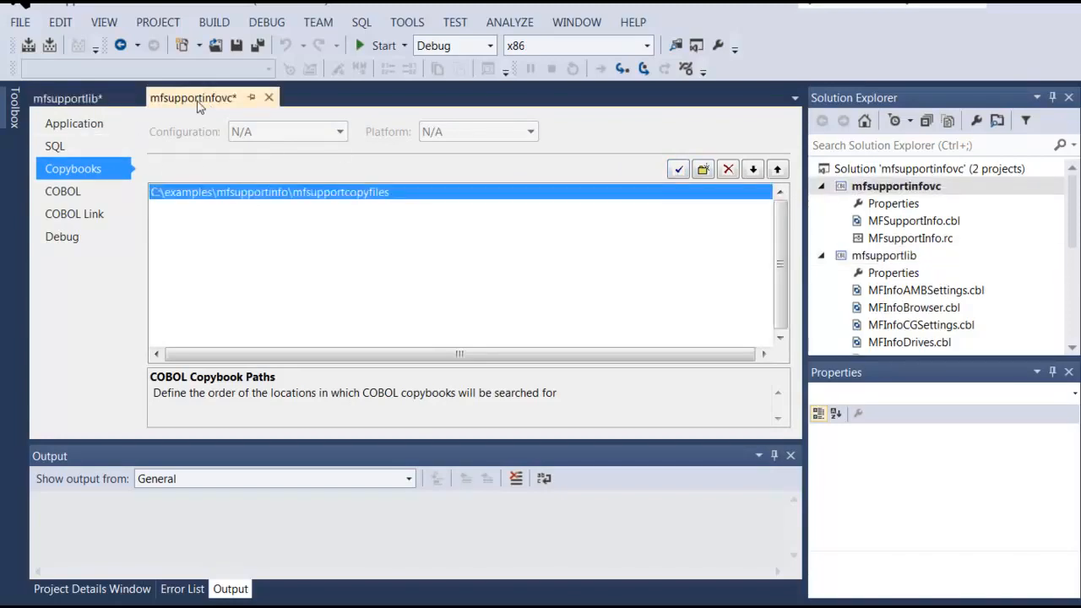
{"action": "left_click", "coordinate": [61, 191]}
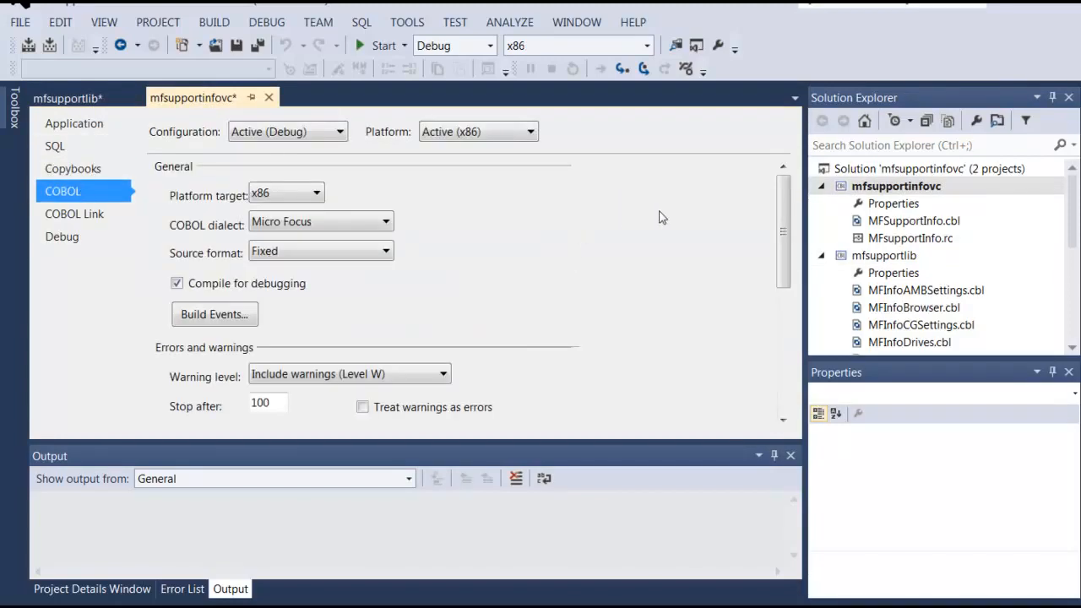
{"action": "left_click_drag", "start_coordinate": [783, 215], "coordinate": [783, 301]}
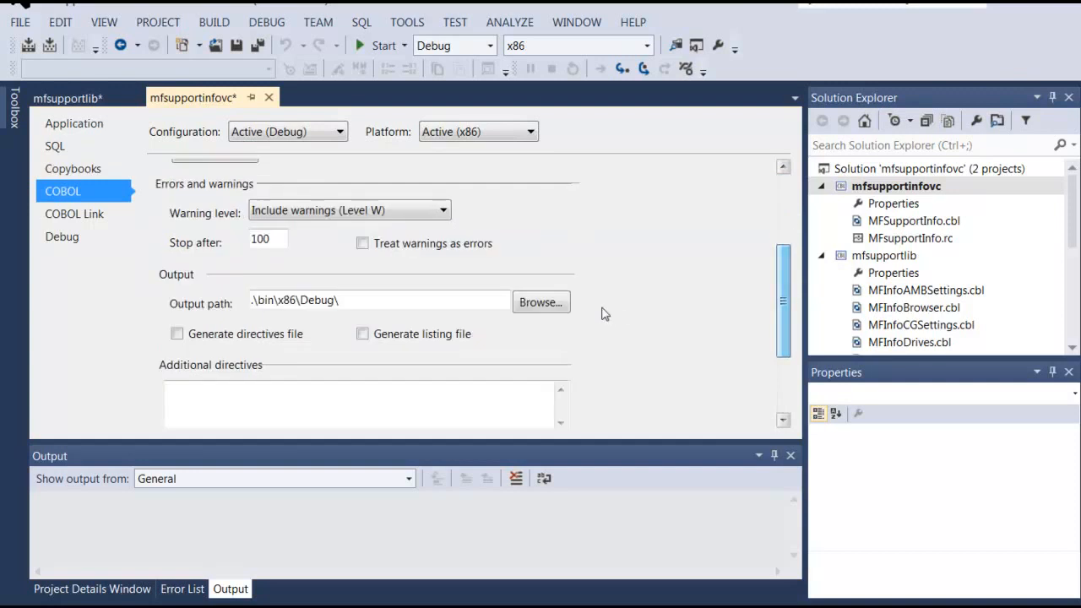
{"action": "left_click", "coordinate": [443, 210]}
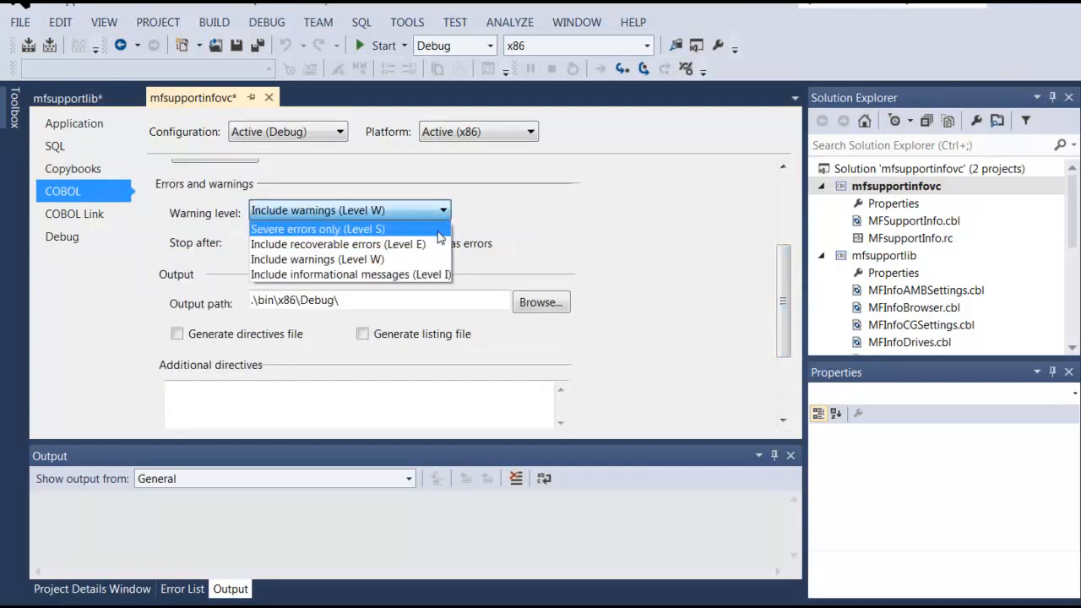
{"action": "left_click", "coordinate": [432, 244]}
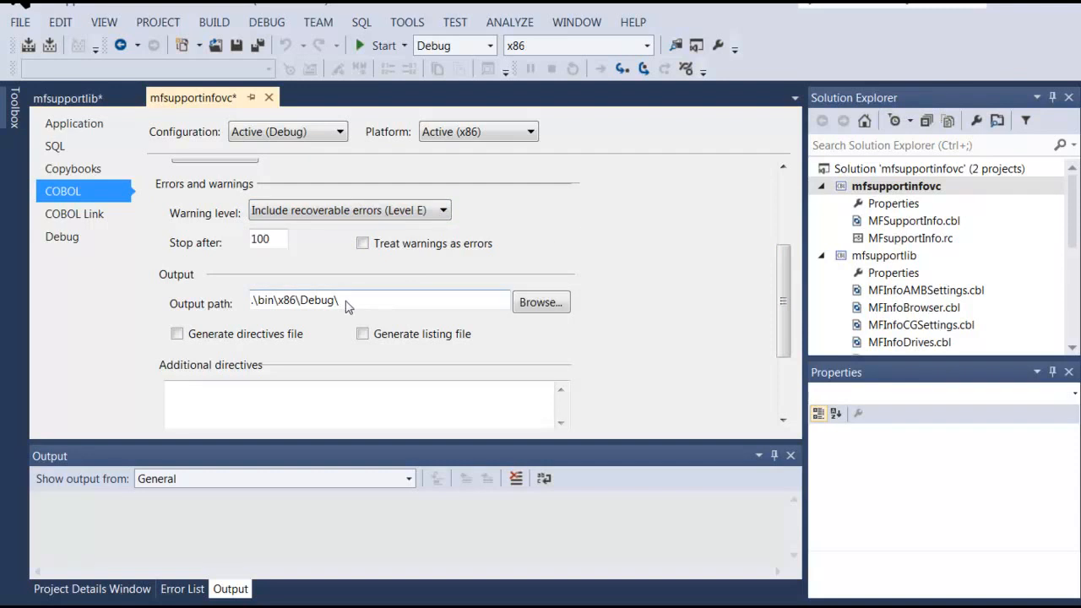
Set the mfsupportinfovc project's output path to ..\outputbin, copy that path, and save the project properties
{"action": "left_click_drag", "start_coordinate": [345, 305], "coordinate": [131, 309]}
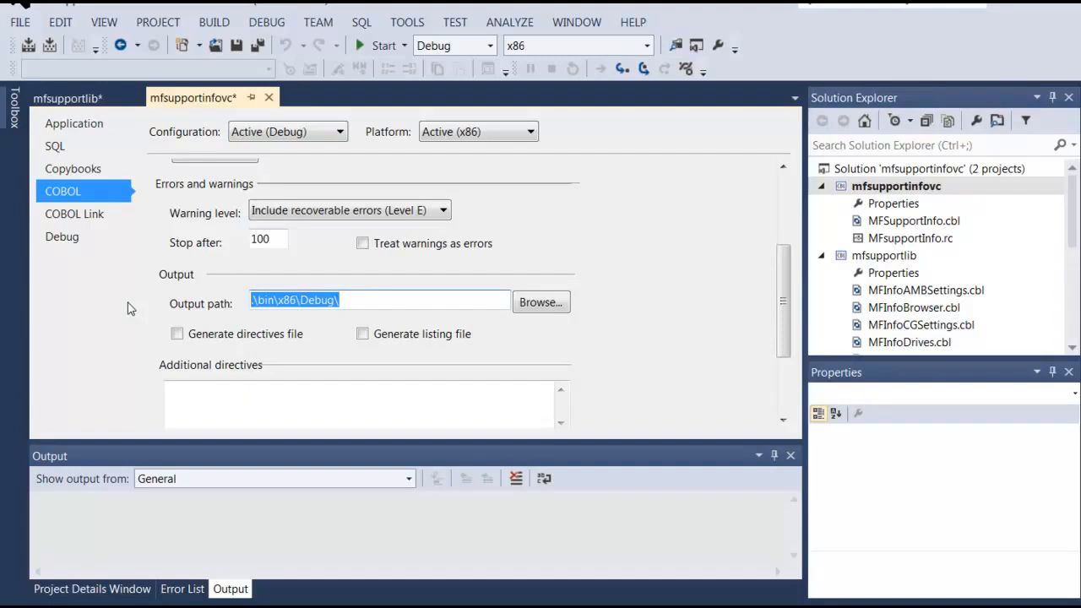
{"action": "type", "text": "..\\outputbin"}
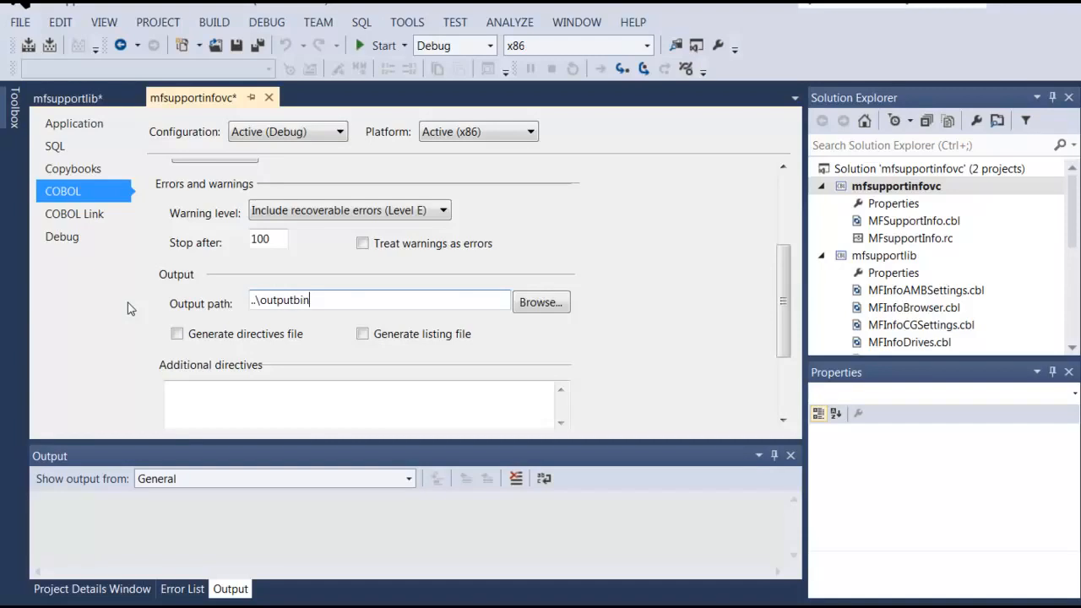
{"action": "key", "text": "shift+End"}
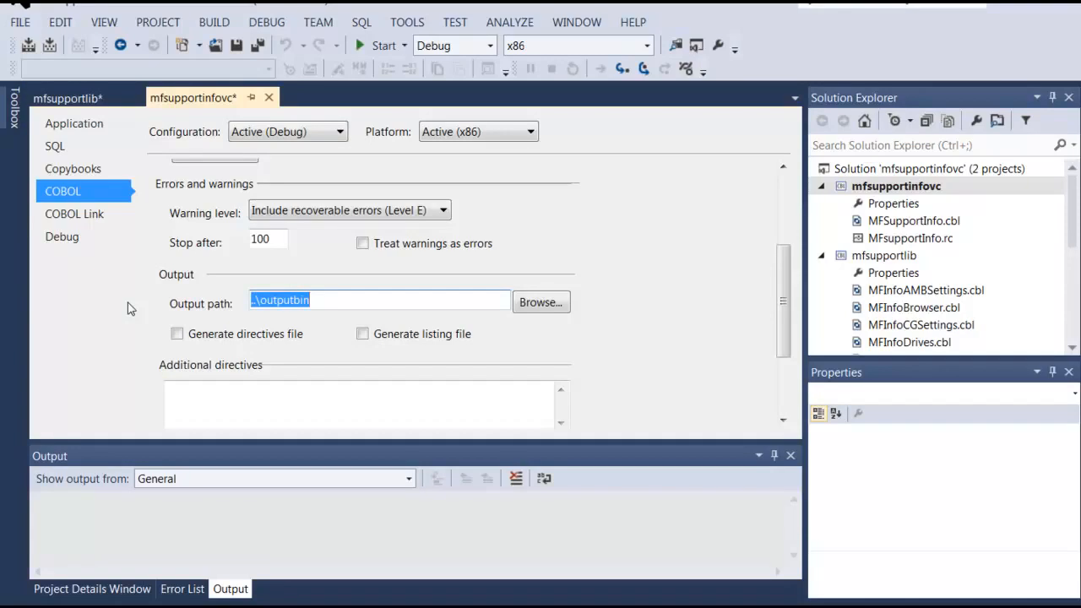
{"action": "left_click", "coordinate": [236, 44]}
Set the COBOL link run-time model to Dynamic for both the mfsupportinfovc and mfsupportlib projects
{"action": "left_click", "coordinate": [97, 216]}
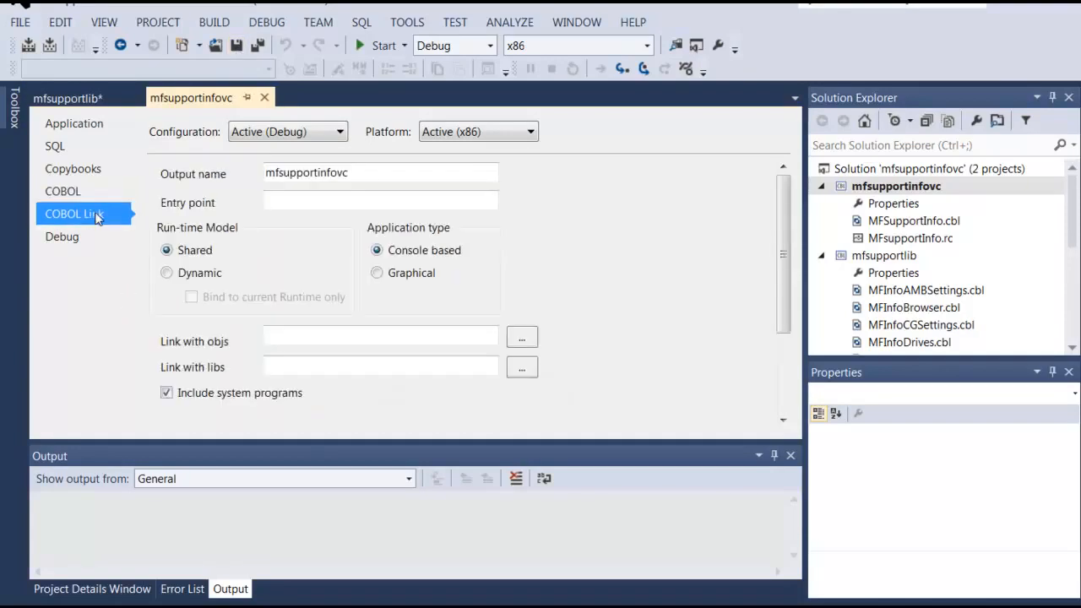
{"action": "left_click", "coordinate": [166, 274]}
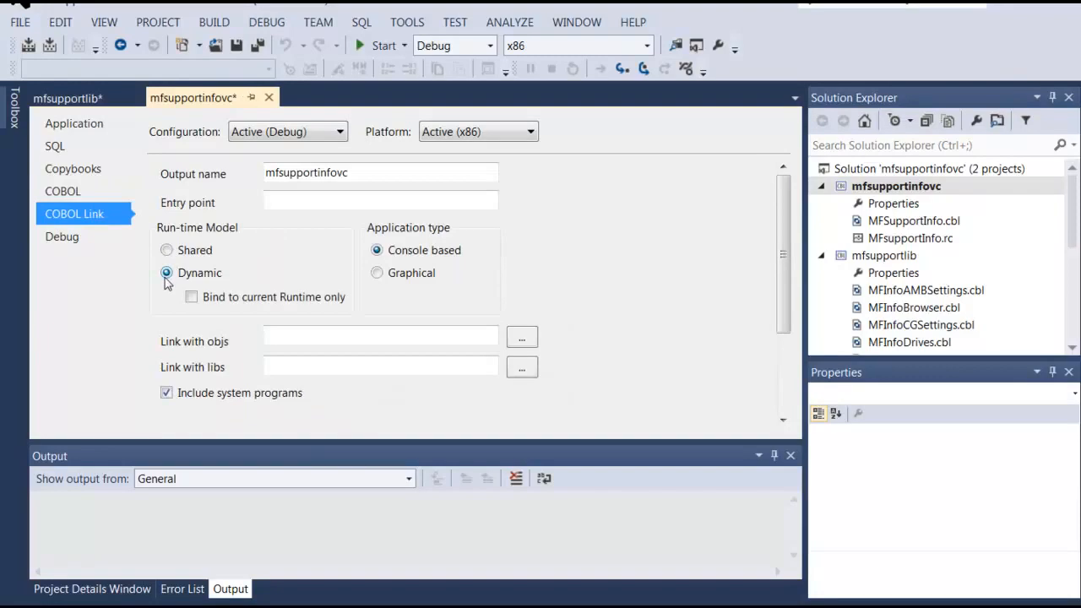
{"action": "double_click", "coordinate": [895, 274]}
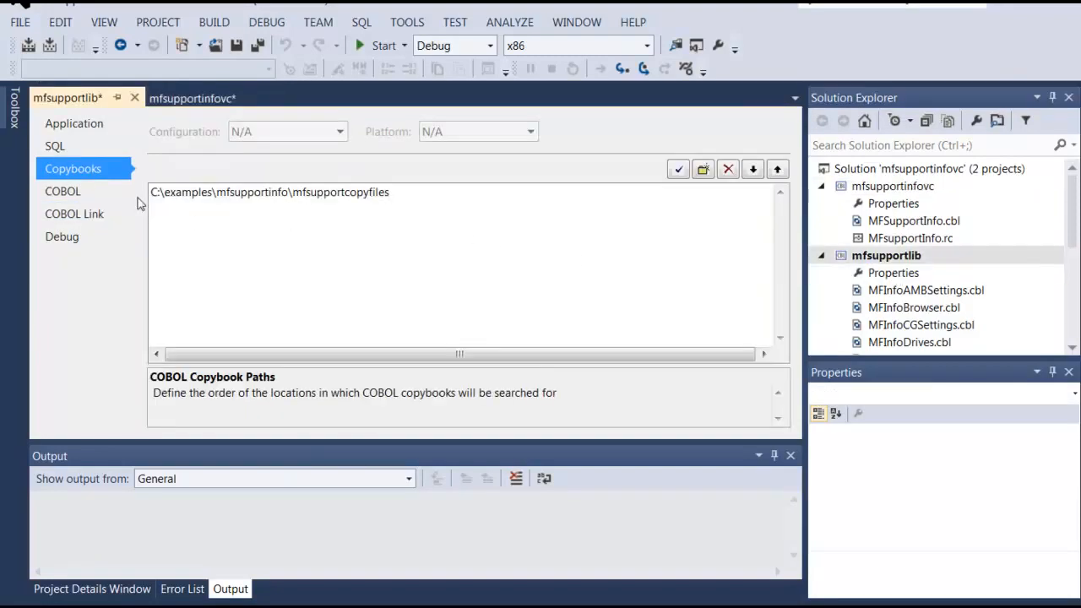
{"action": "left_click", "coordinate": [90, 220]}
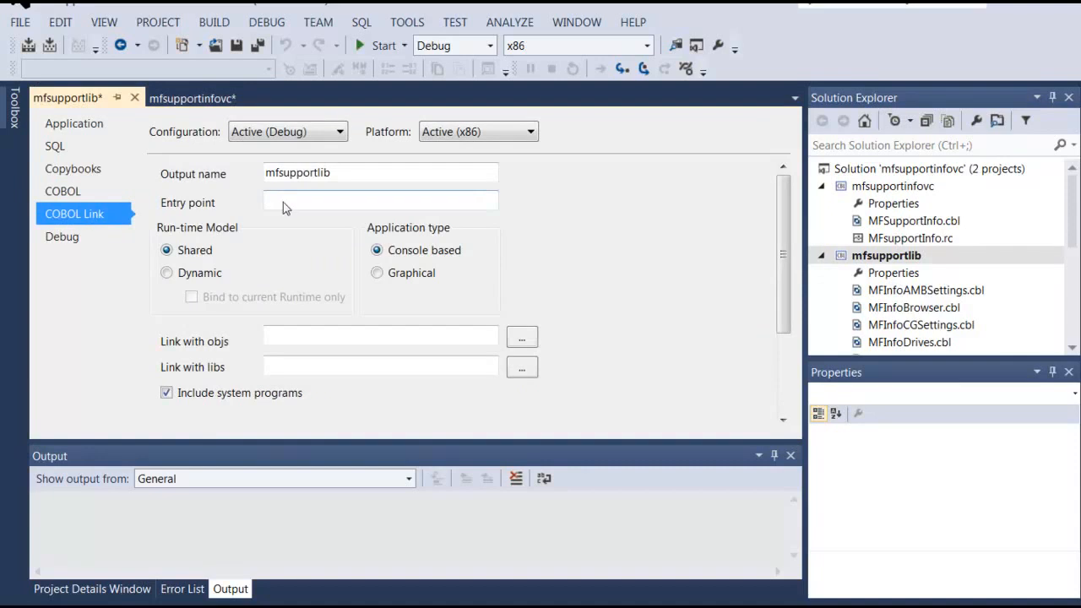
{"action": "left_click", "coordinate": [168, 273]}
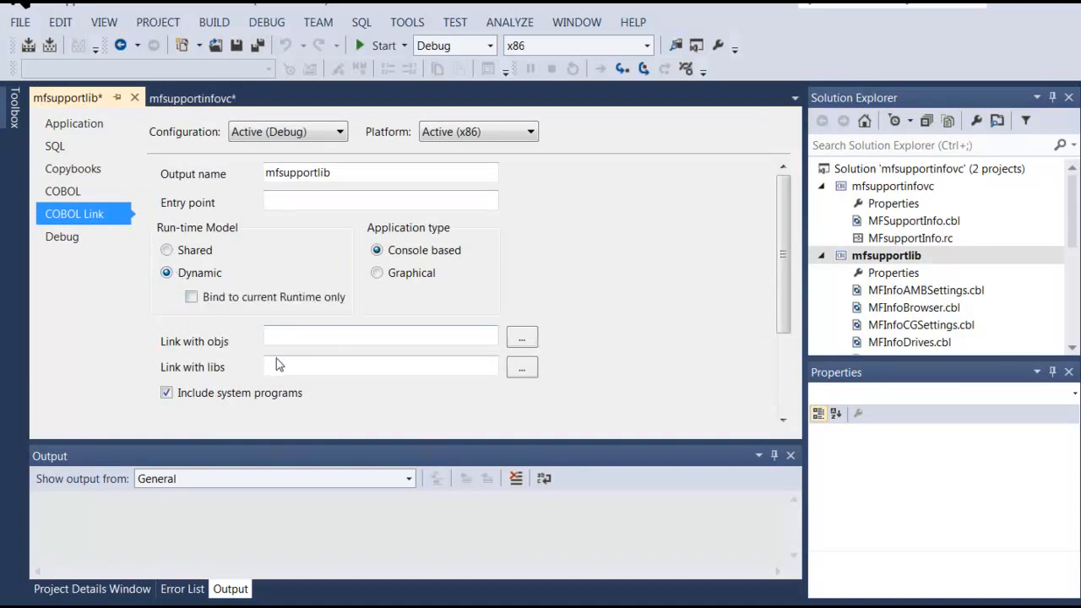
Link the mfsupportlib project with Mpr.Lib, odbc32.lib and WinSpool.Lib from C:\examples\mfsupportinfo
{"action": "left_click", "coordinate": [521, 368]}
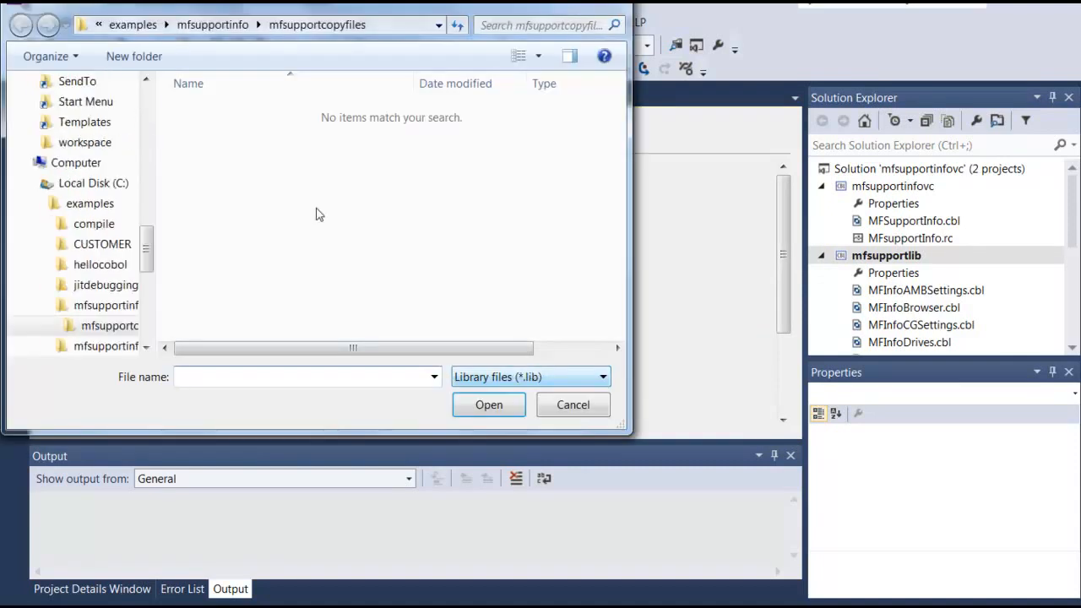
{"action": "left_click", "coordinate": [213, 24]}
{"action": "left_click", "coordinate": [232, 133]}
{"action": "left_click", "coordinate": [241, 172], "text": "shift"}
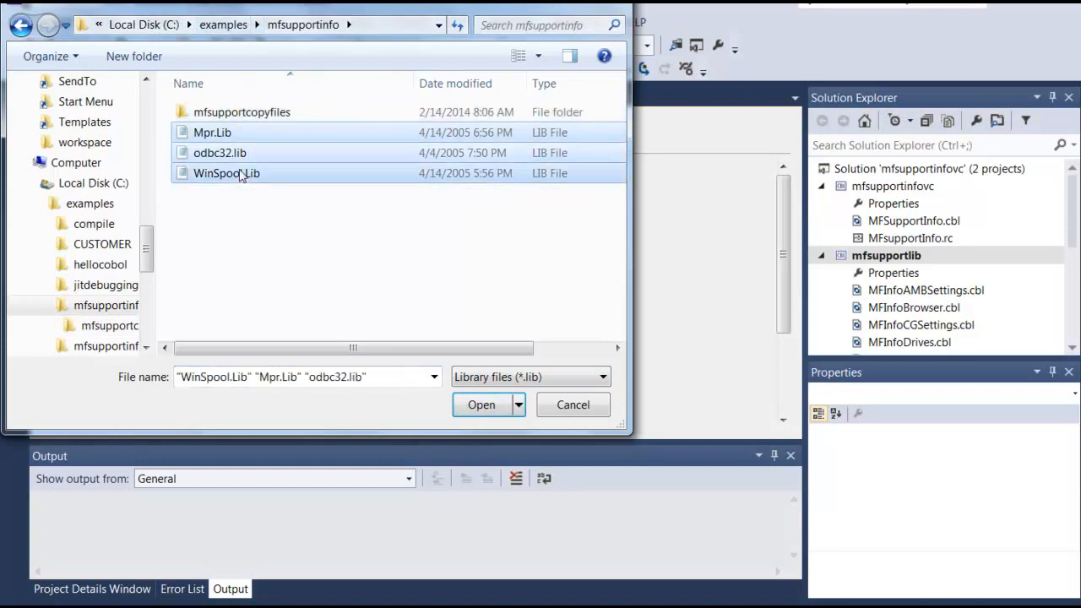
{"action": "left_click", "coordinate": [463, 406]}
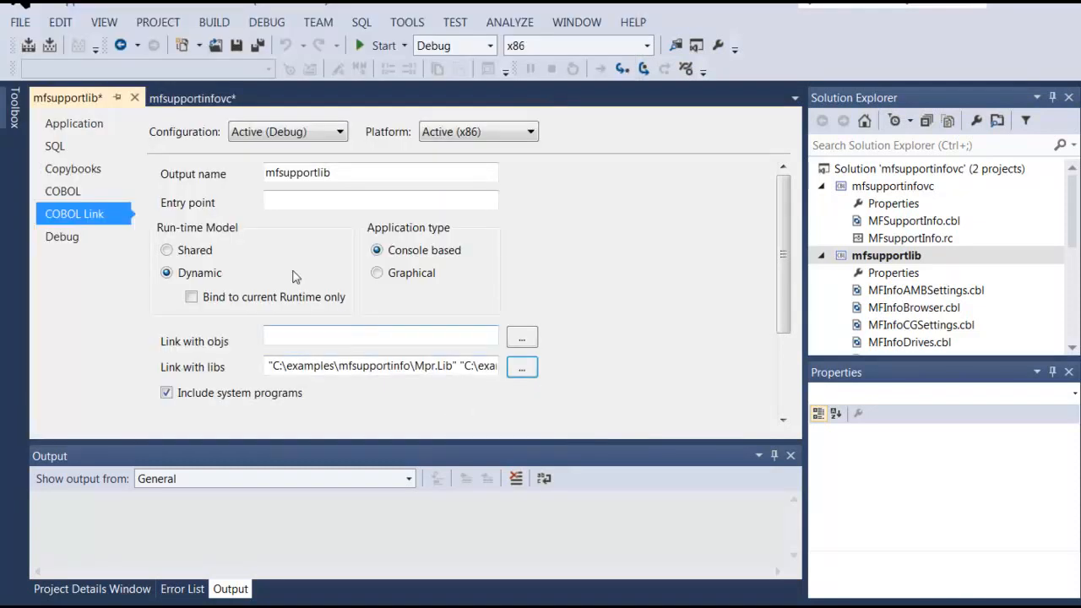
Set the mfsupportlib project's COBOL output path to ..\outputbin and save the project properties
{"action": "left_click", "coordinate": [86, 194]}
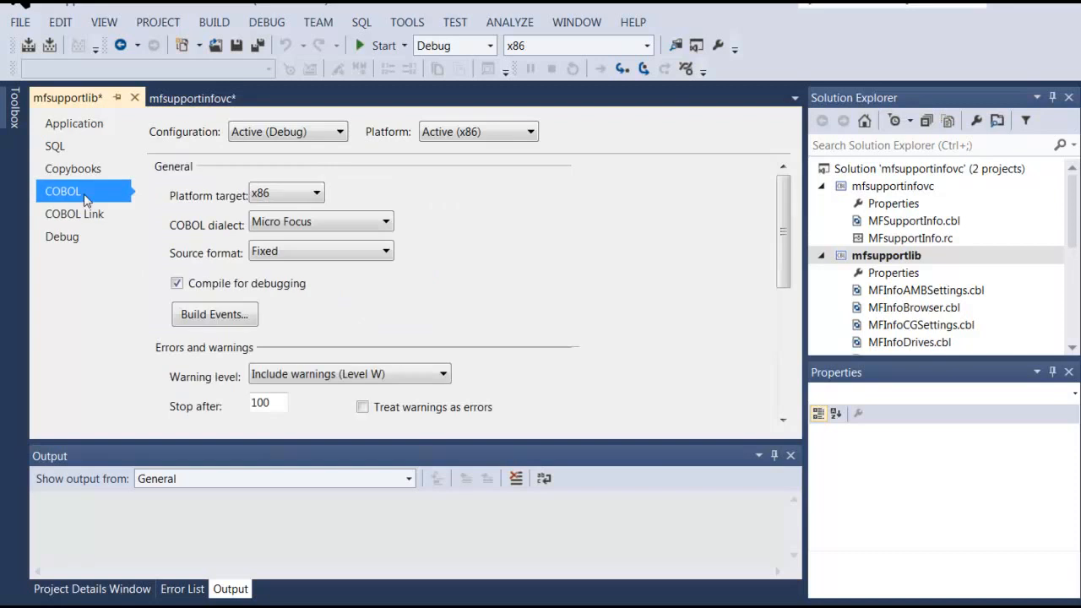
{"action": "left_click_drag", "start_coordinate": [783, 229], "coordinate": [781, 325]}
{"action": "left_click_drag", "start_coordinate": [349, 241], "coordinate": [125, 237]}
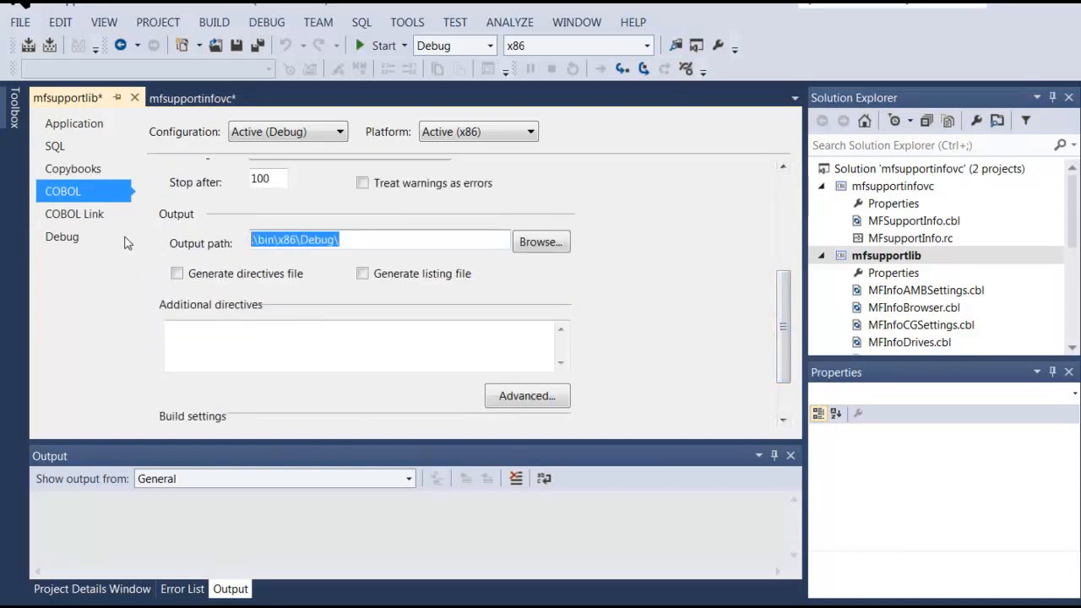
{"action": "type", "text": "..\\outputbin"}
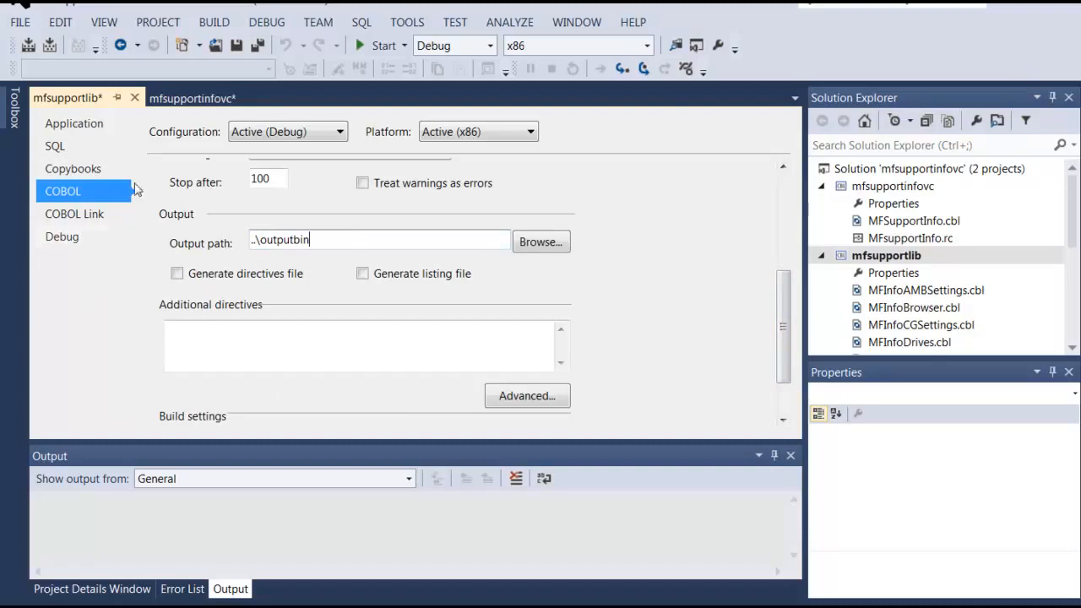
{"action": "left_click", "coordinate": [238, 46]}
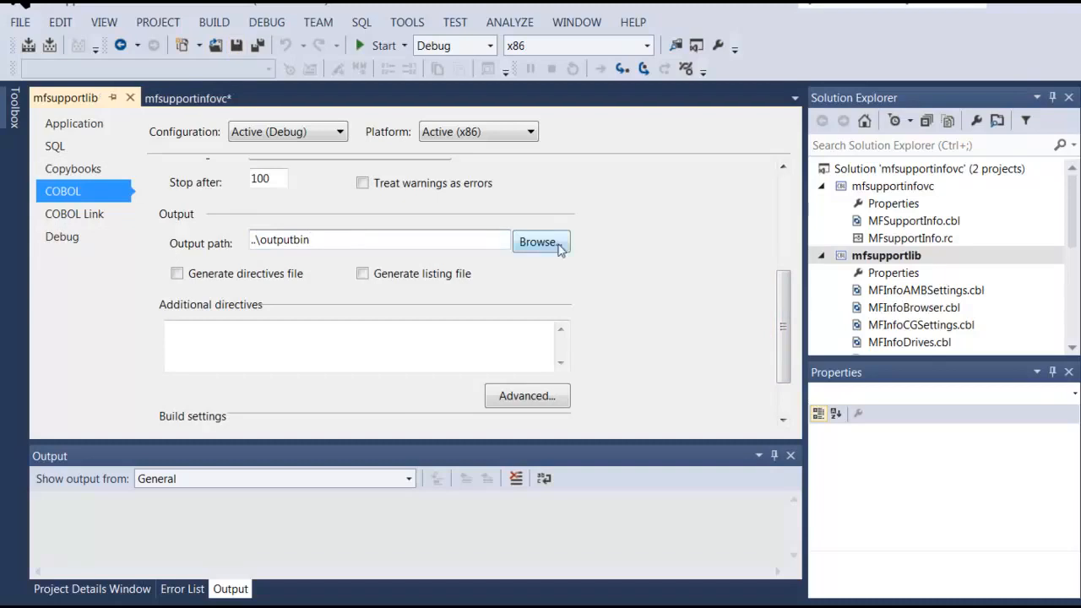
Set the mfsupportlib project's warning level to Include recoverable errors (Level E) and save the properties
{"action": "left_click_drag", "start_coordinate": [783, 290], "coordinate": [793, 228]}
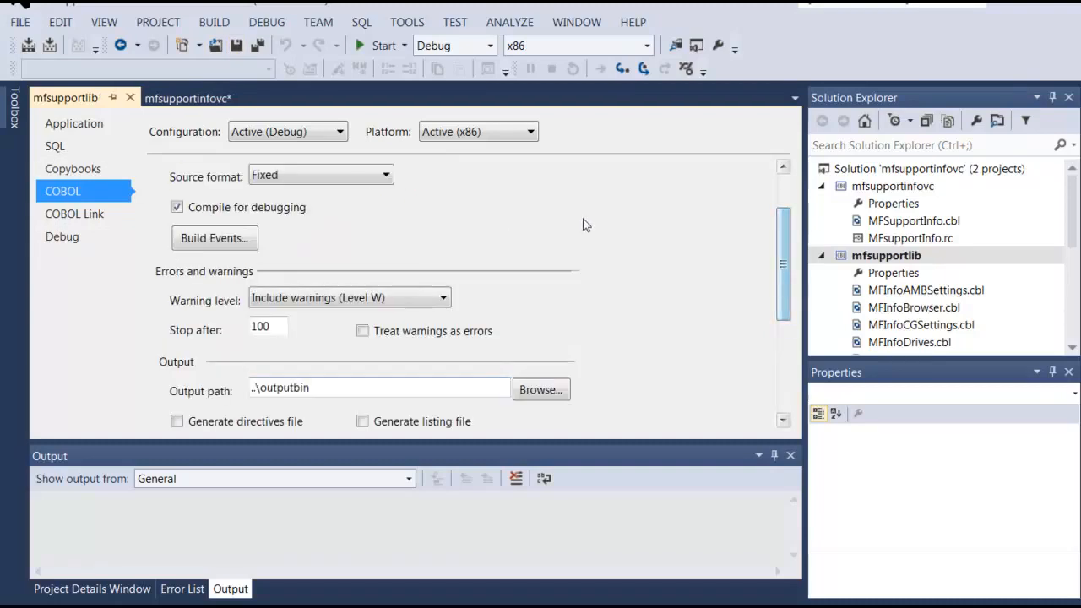
{"action": "left_click", "coordinate": [442, 298]}
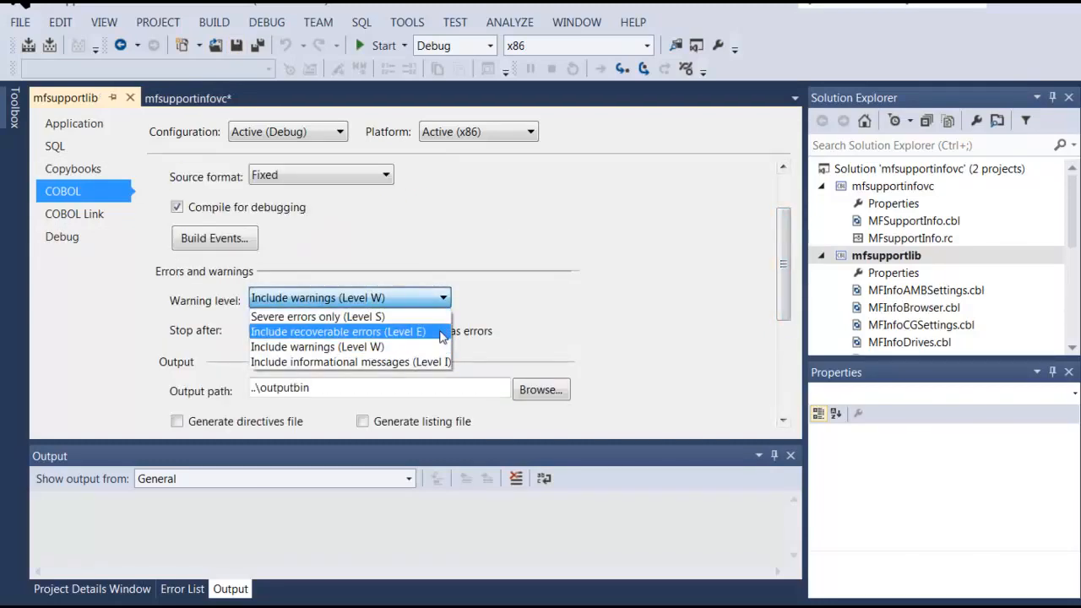
{"action": "left_click", "coordinate": [440, 332]}
{"action": "left_click", "coordinate": [236, 45]}
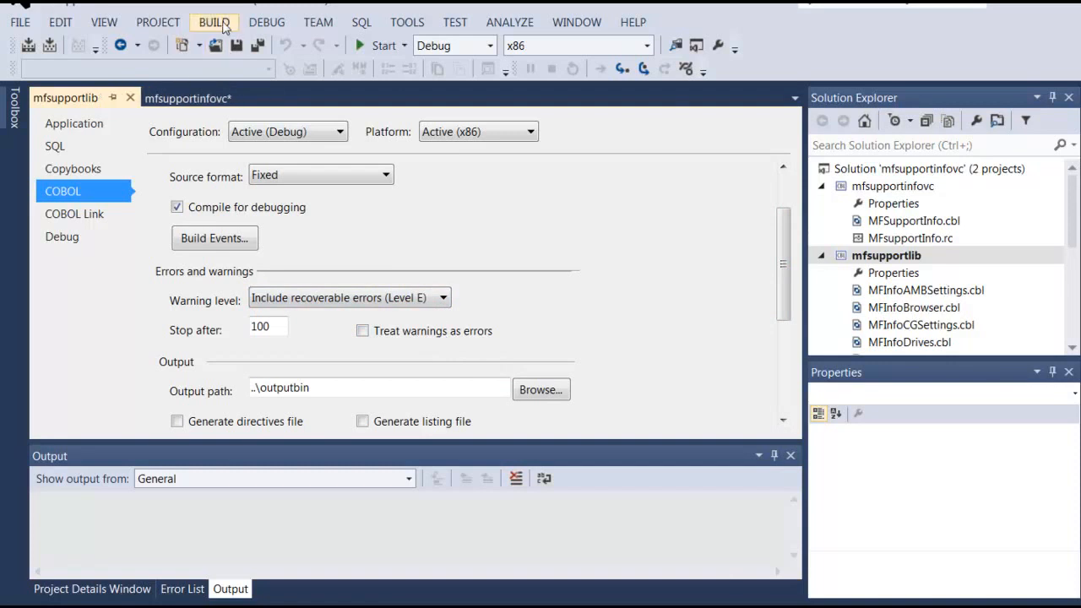
Rebuild the whole solution, and run the mfsupportinfovc project in the debugger, dismissing its log file message
{"action": "left_click", "coordinate": [213, 22]}
{"action": "left_click", "coordinate": [230, 67]}
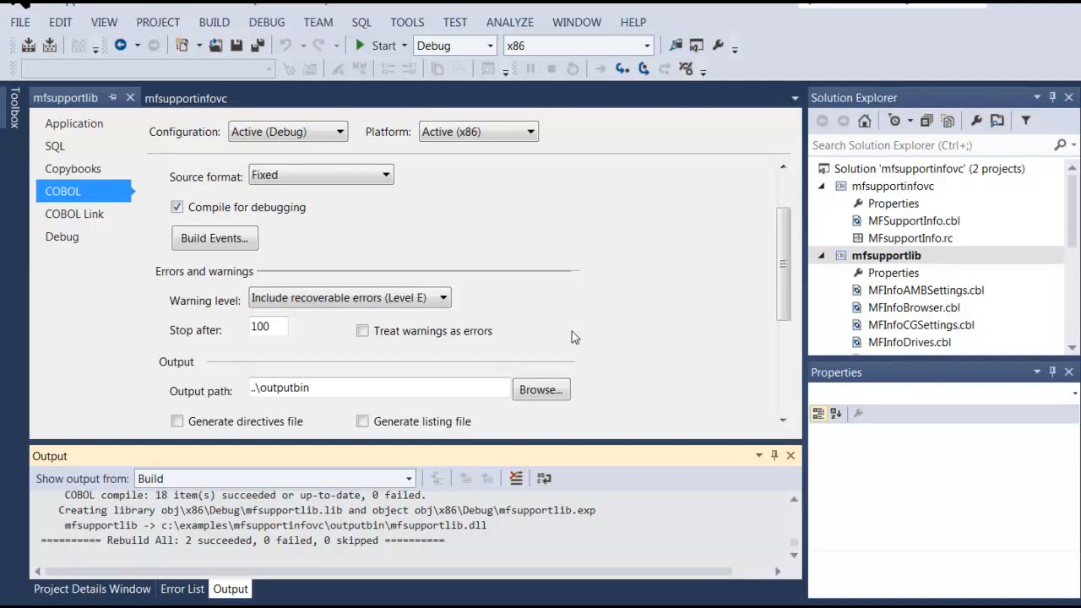
{"action": "left_click", "coordinate": [892, 187]}
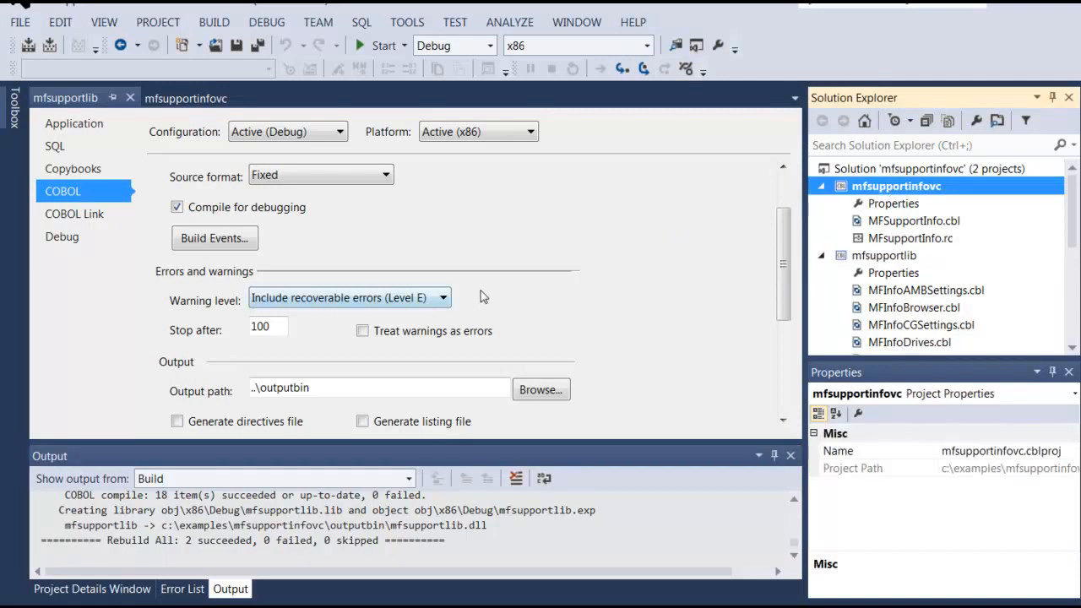
{"action": "key", "text": "F5"}
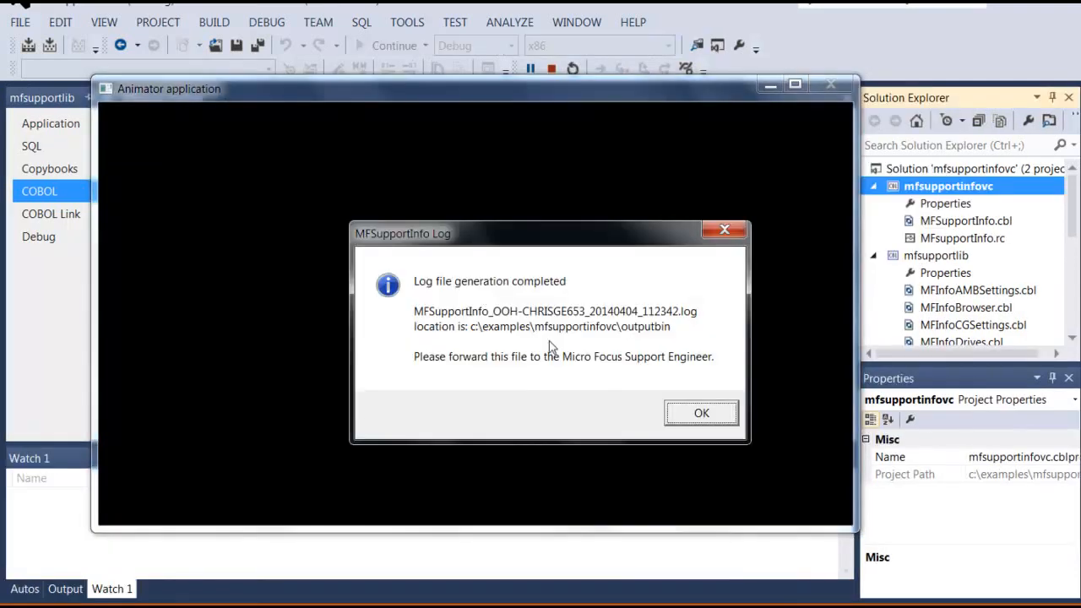
{"action": "left_click", "coordinate": [699, 413]}
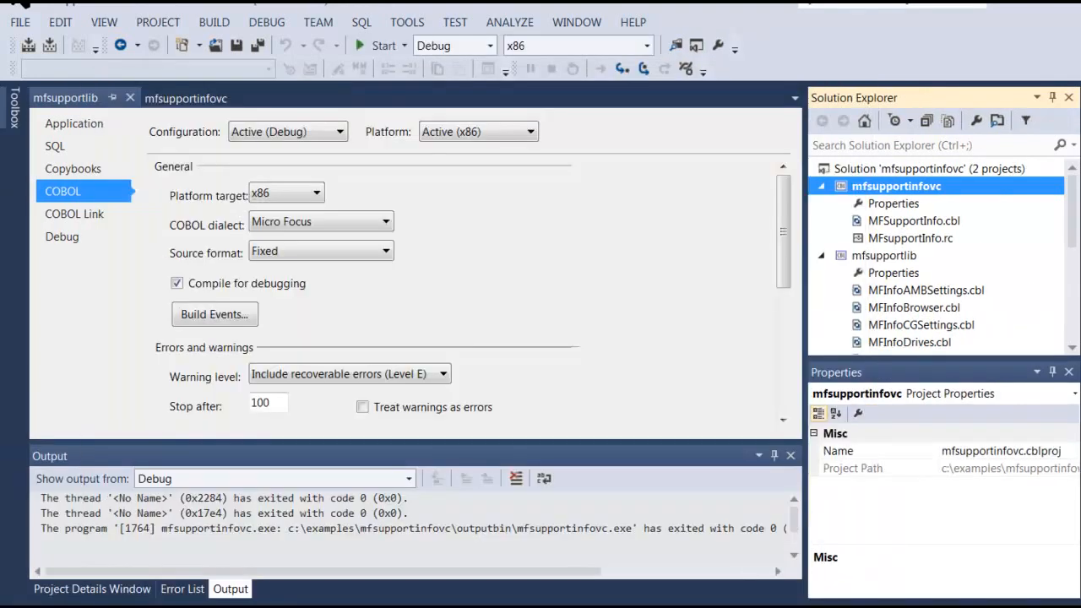
{"action": "left_click", "coordinate": [811, 605]}
{"action": "left_click", "coordinate": [907, 537]}
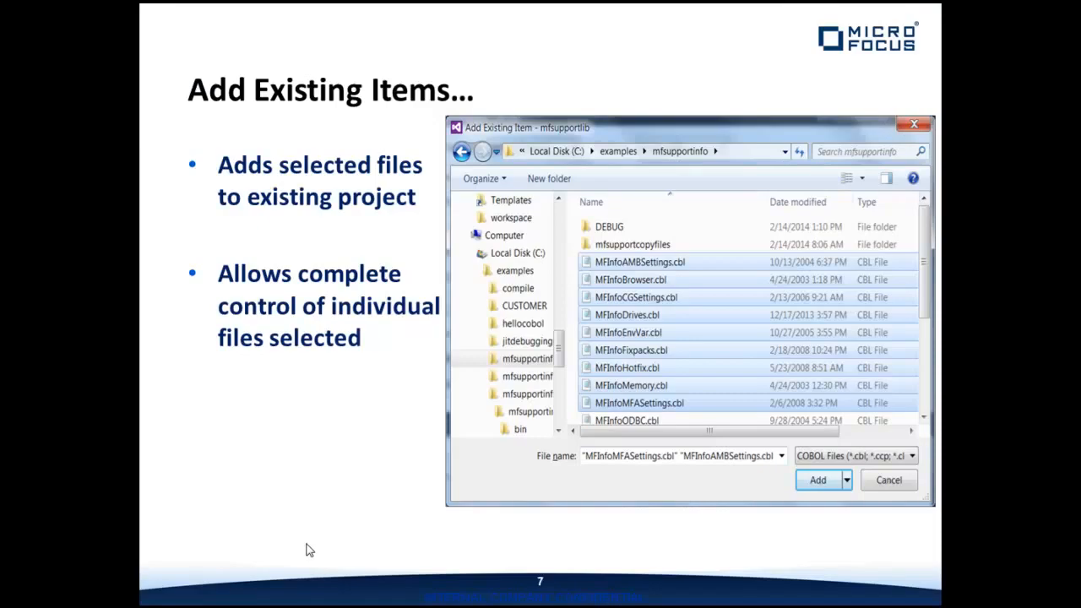
{"action": "key", "text": "Right"}
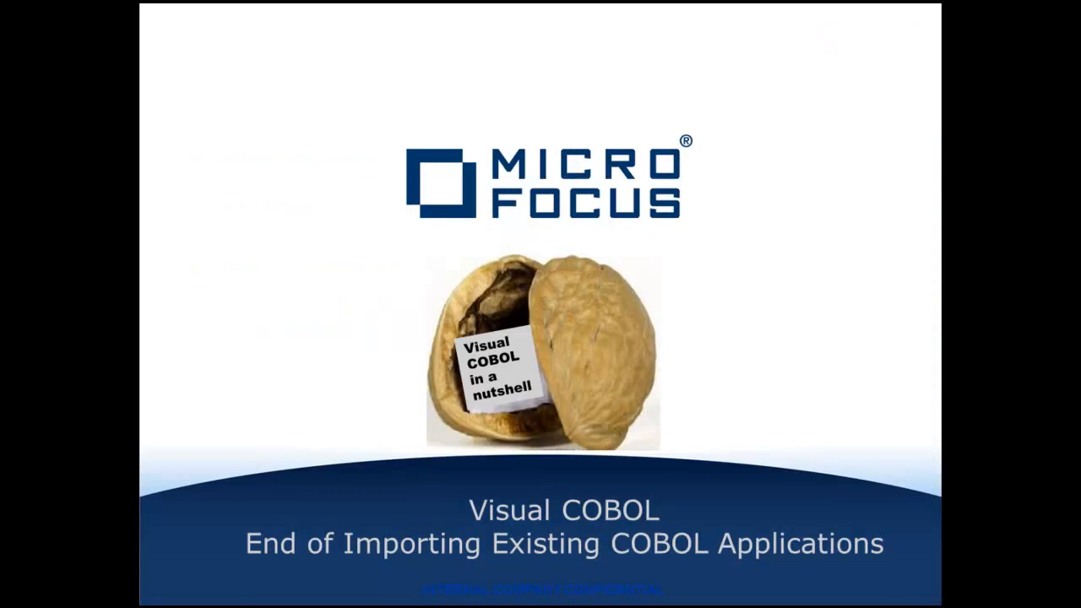